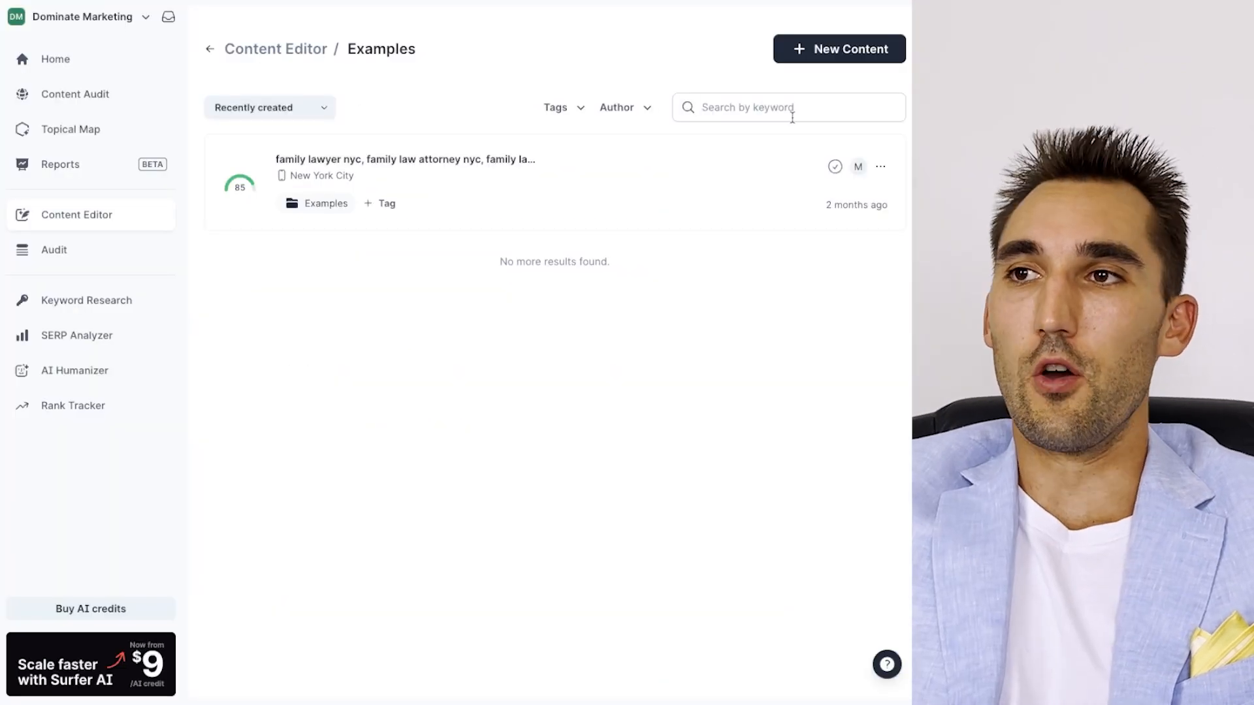
# Start a new content item in the Content Editor's Examples folder
pyautogui.click(840, 49)
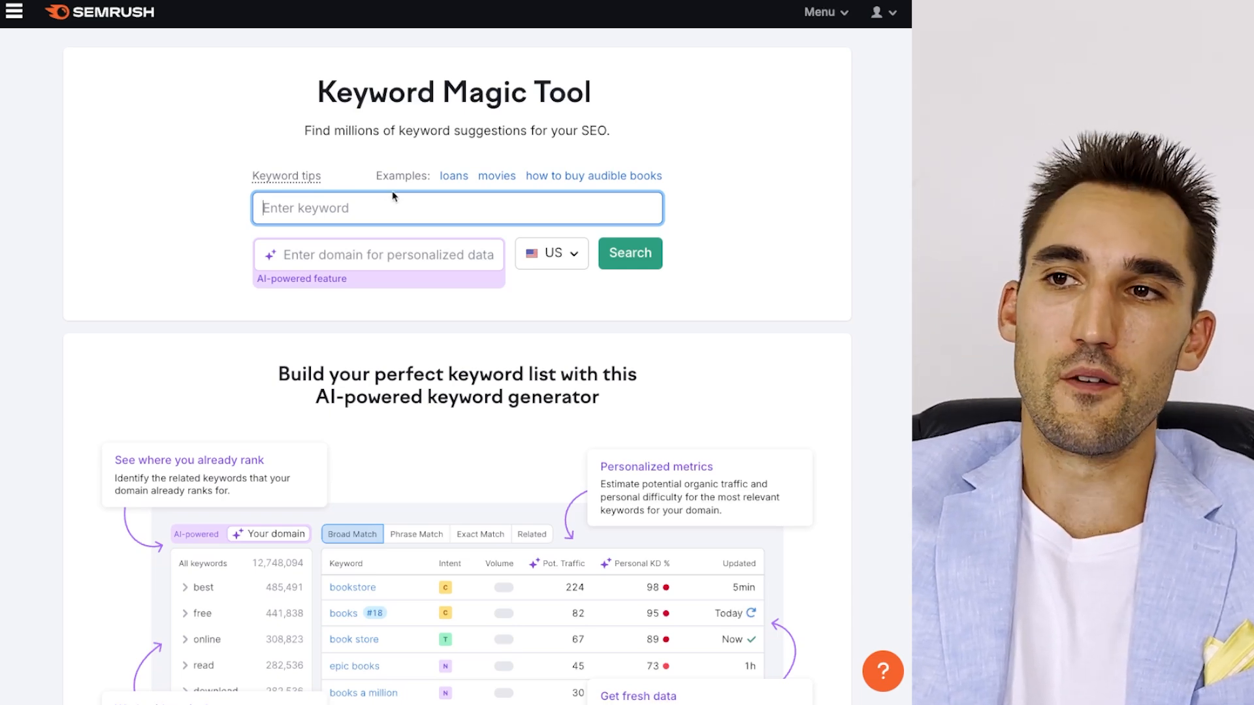
# Switch to Semrush and search the Keyword Magic Tool for "family law attorney dallas"
pyautogui.write('famil')
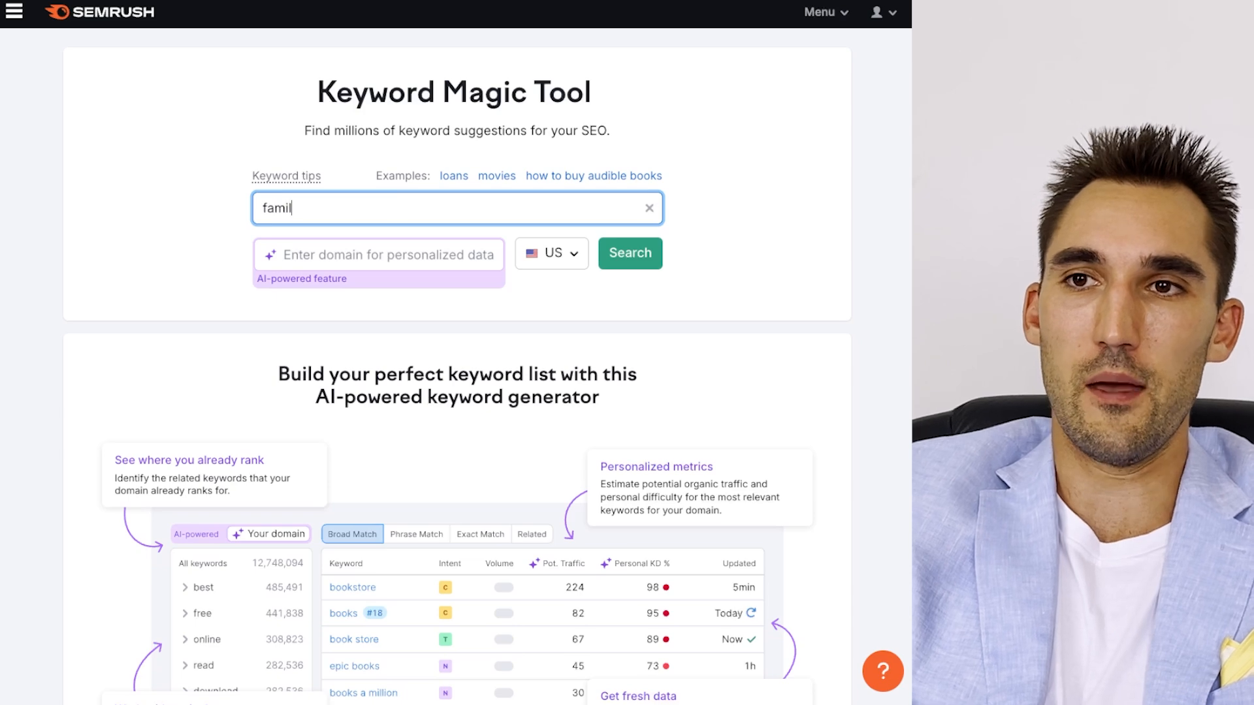
pyautogui.write('y law attorney dallas')
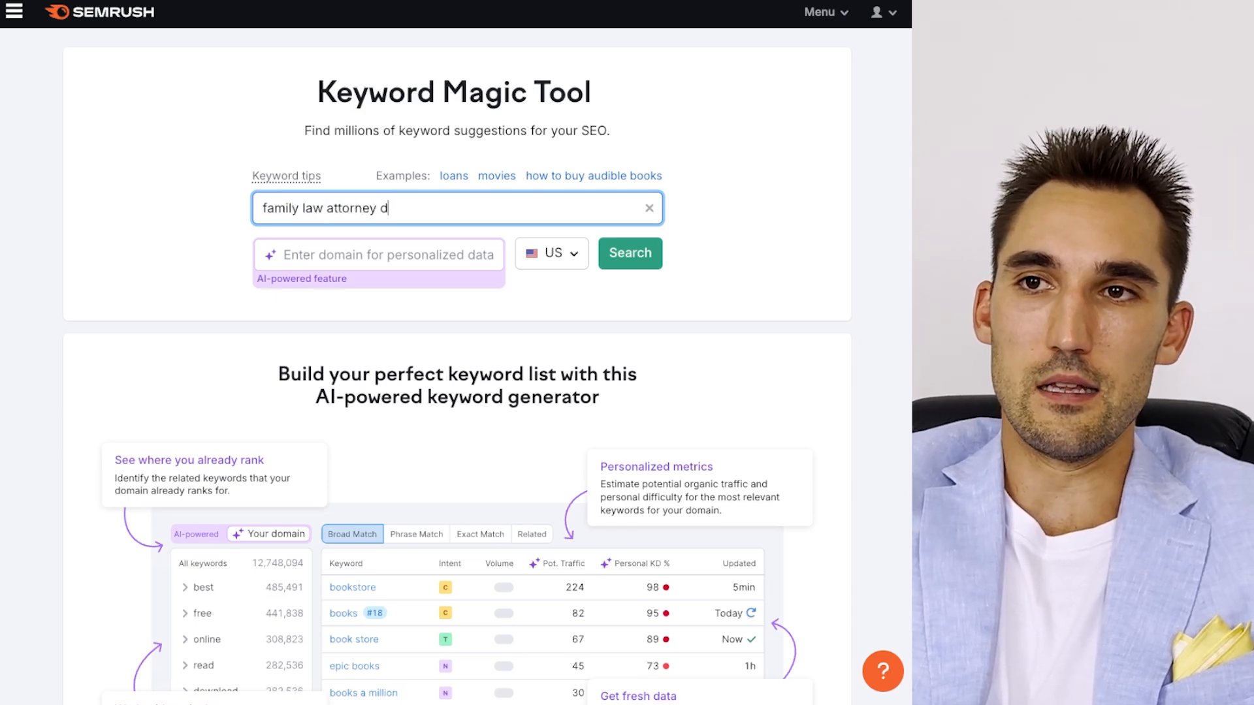
pyautogui.press('Return')
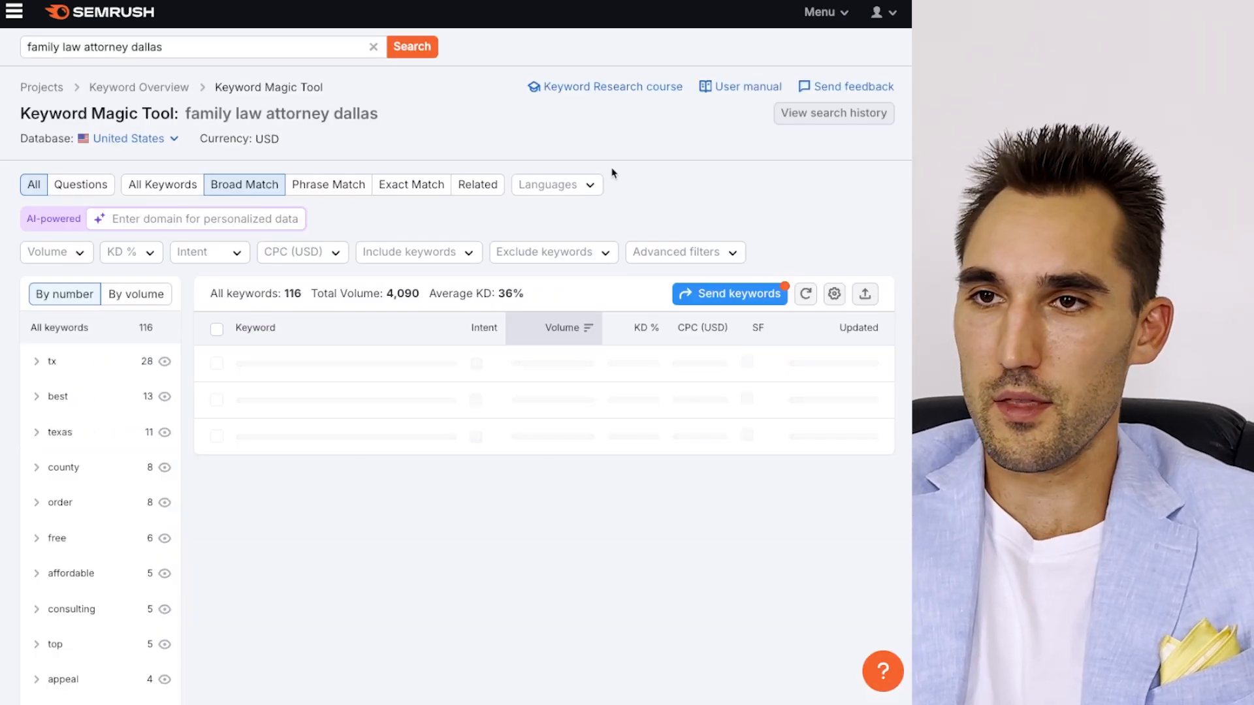
pyautogui.scroll(-1, 557, 320)
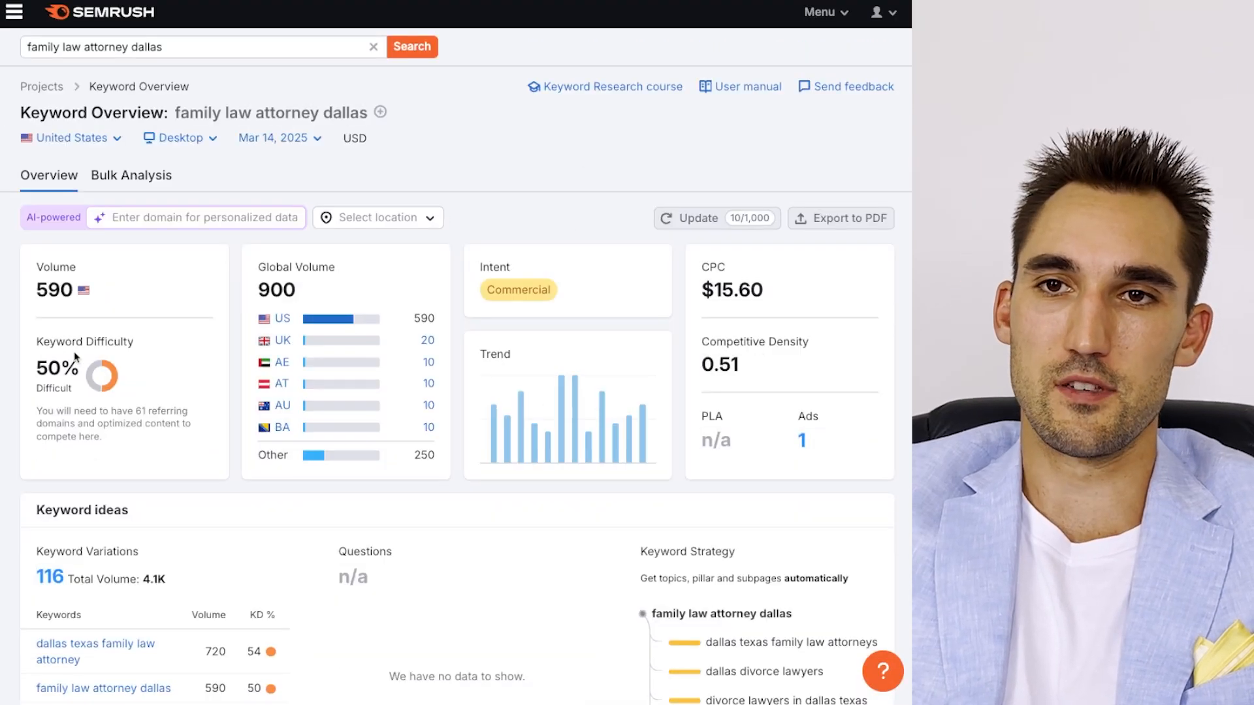
# Review the keyword's metrics and variations, and open the overview of the variation "dallas texas family law attorney"
pyautogui.scroll(-1, 262, 372)
pyautogui.scroll(-2, 262, 372)
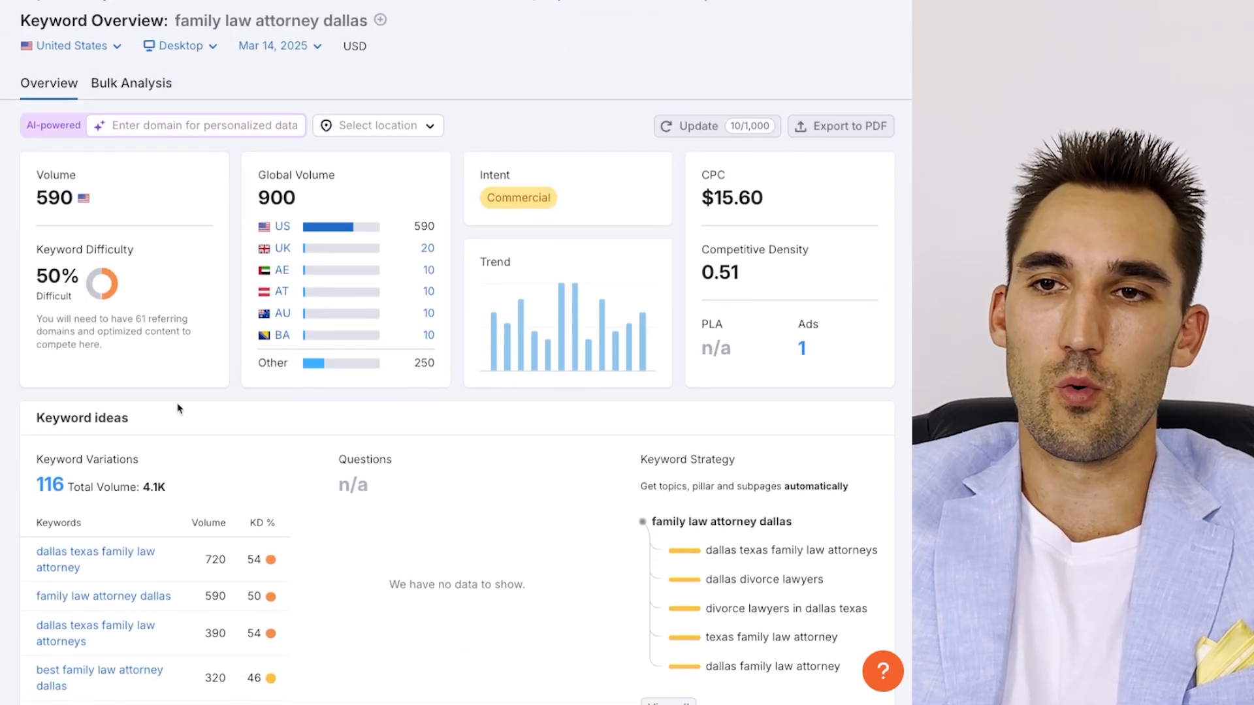
pyautogui.scroll(1, 176, 421)
pyautogui.scroll(-3, 161, 406)
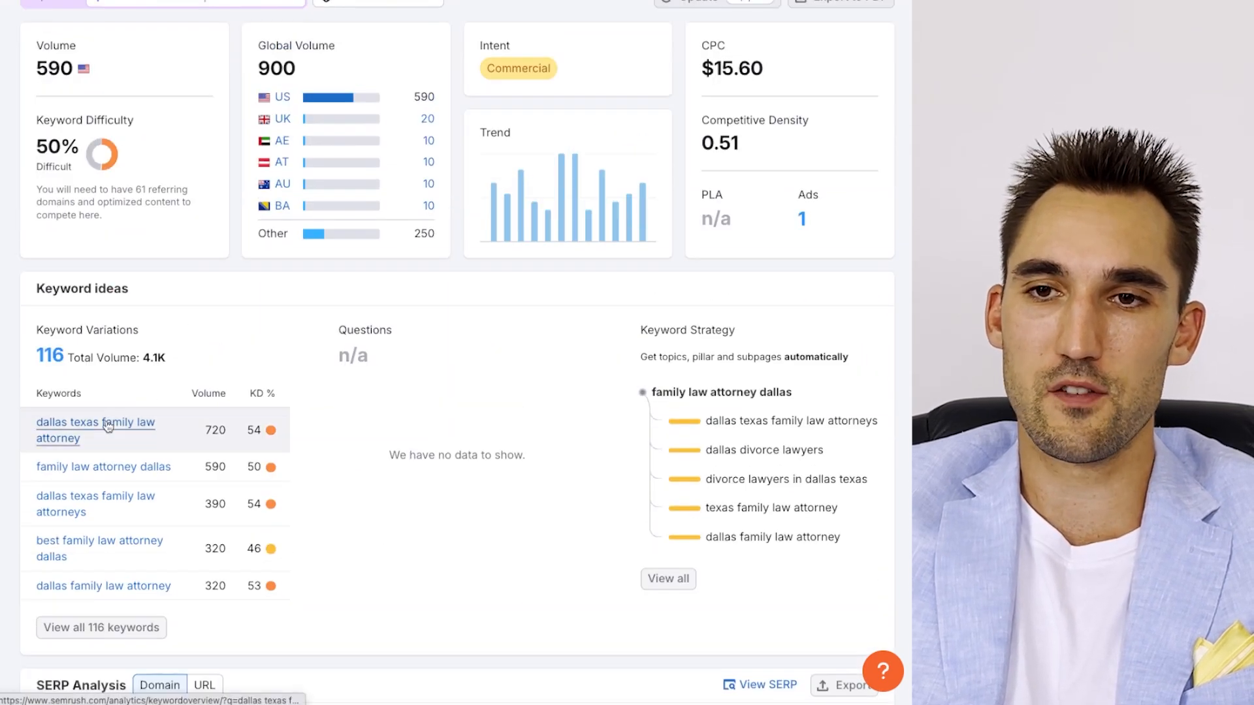
pyautogui.scroll(-3, 108, 425)
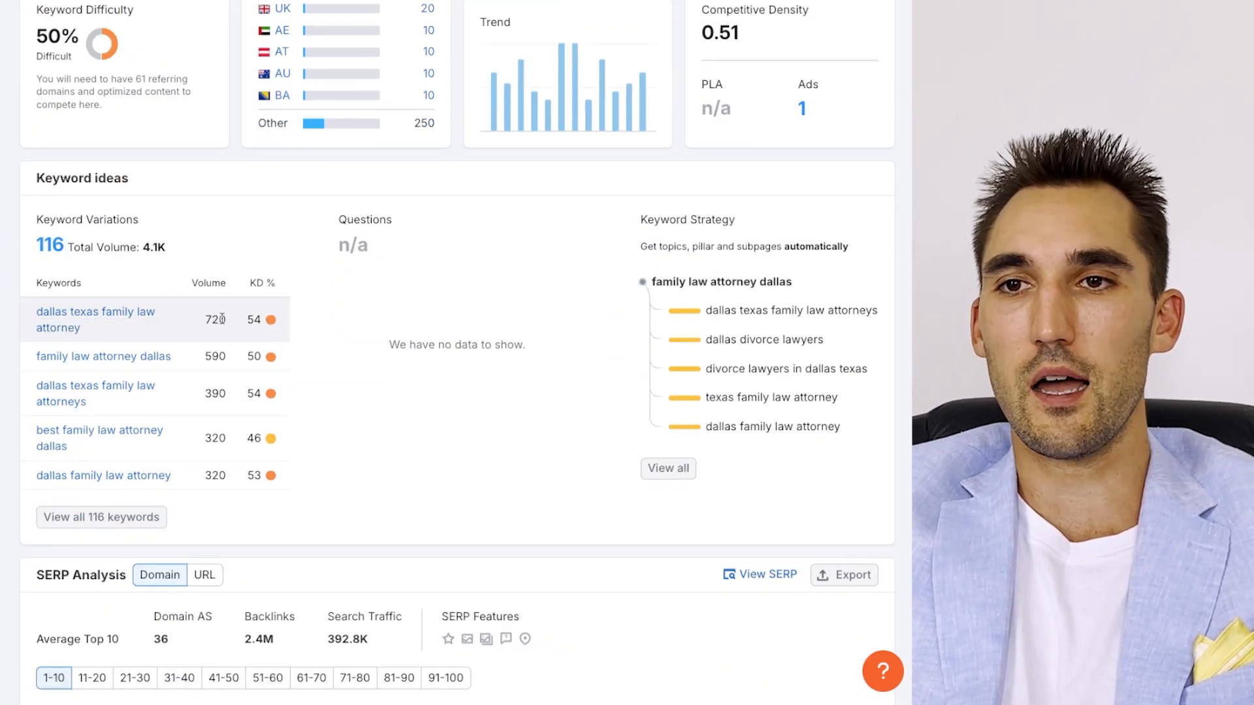
pyautogui.click(114, 314)
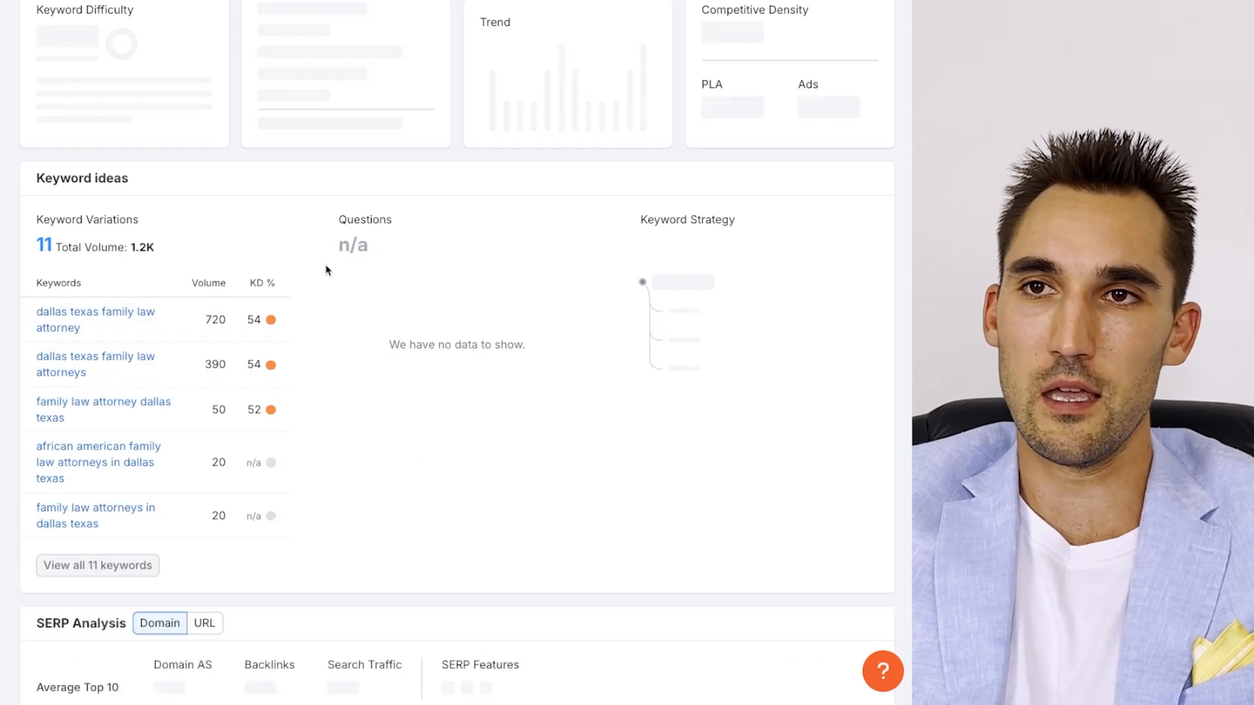
pyautogui.scroll(4, 177, 392)
pyautogui.scroll(-5, 169, 431)
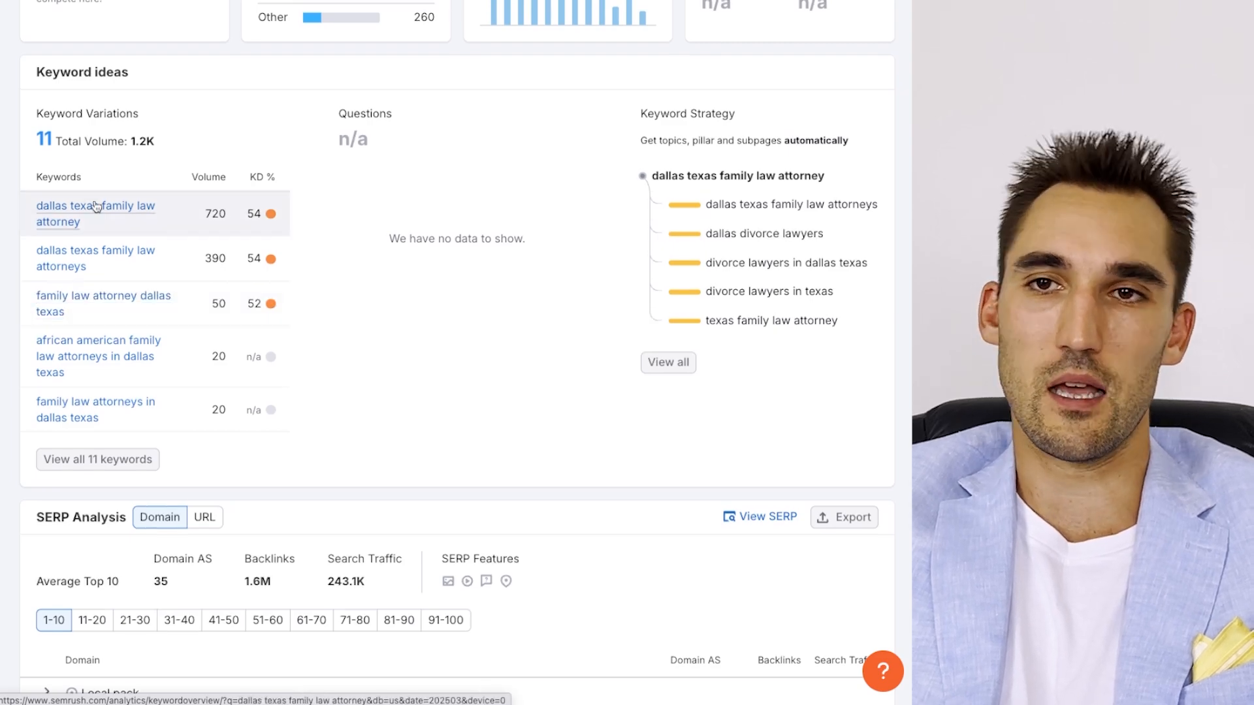
pyautogui.scroll(6, 175, 195)
pyautogui.scroll(-1, 174, 198)
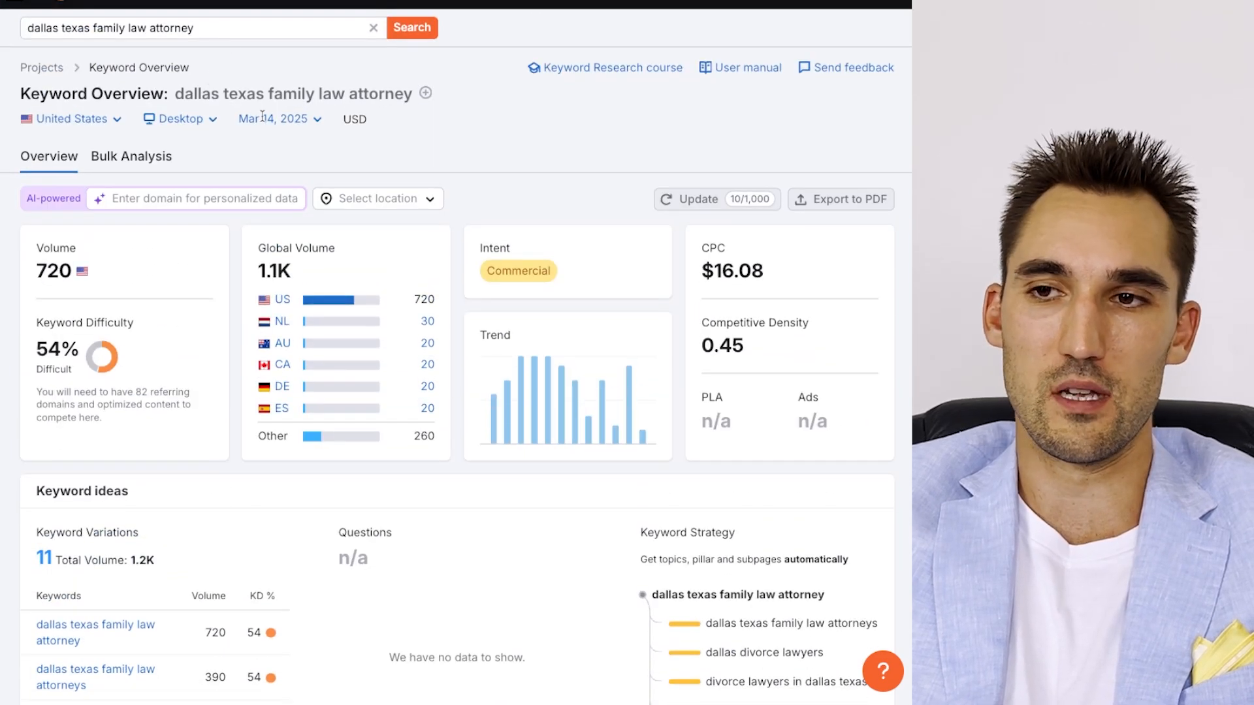
# Copy the keyword "dallas texas family law attorney" into a text editor note, followed by a comma
pyautogui.tripleClick(229, 29)
pyautogui.press('super+c')
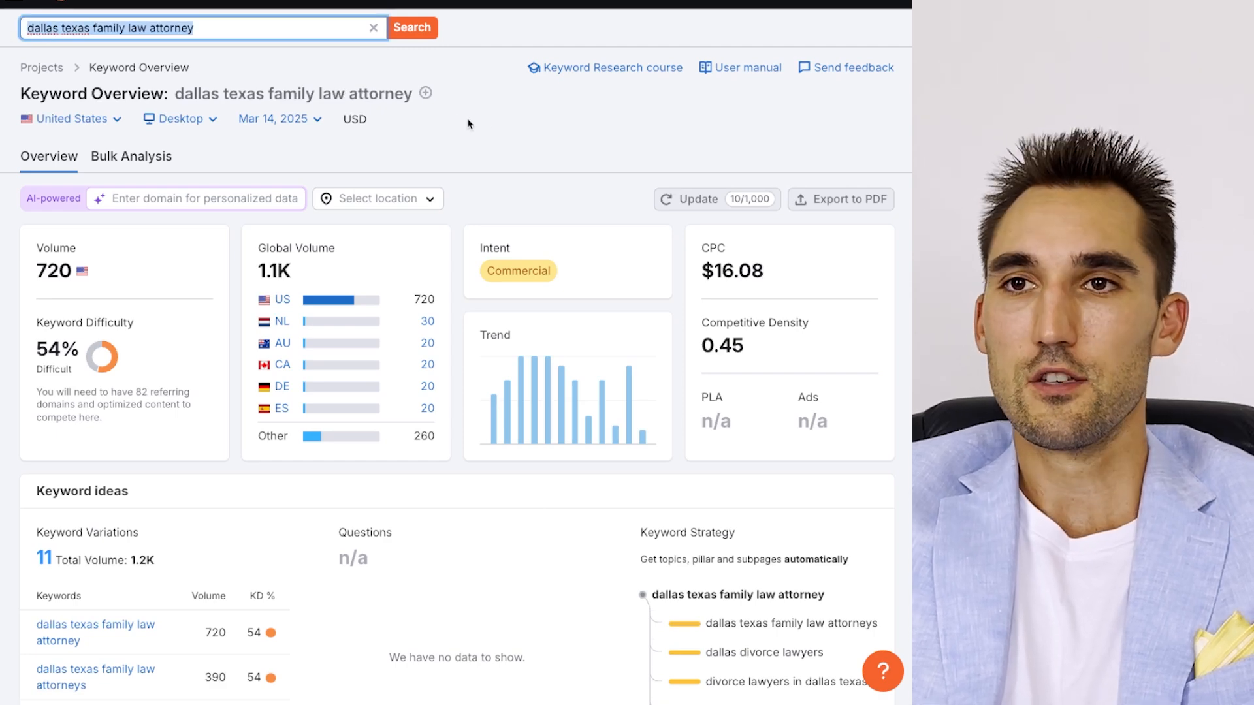
pyautogui.click(673, 685)
pyautogui.moveTo(408, 1); pyautogui.dragTo(741, 3)
pyautogui.press('super+v')
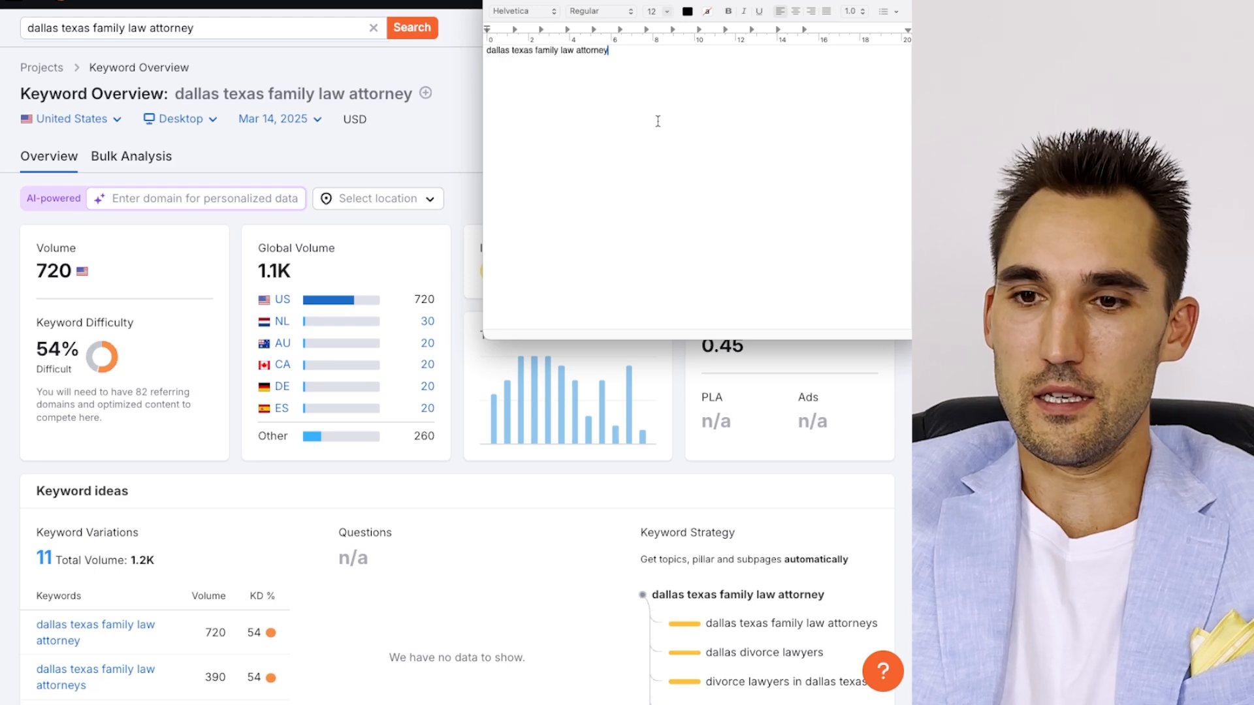
pyautogui.write(',')
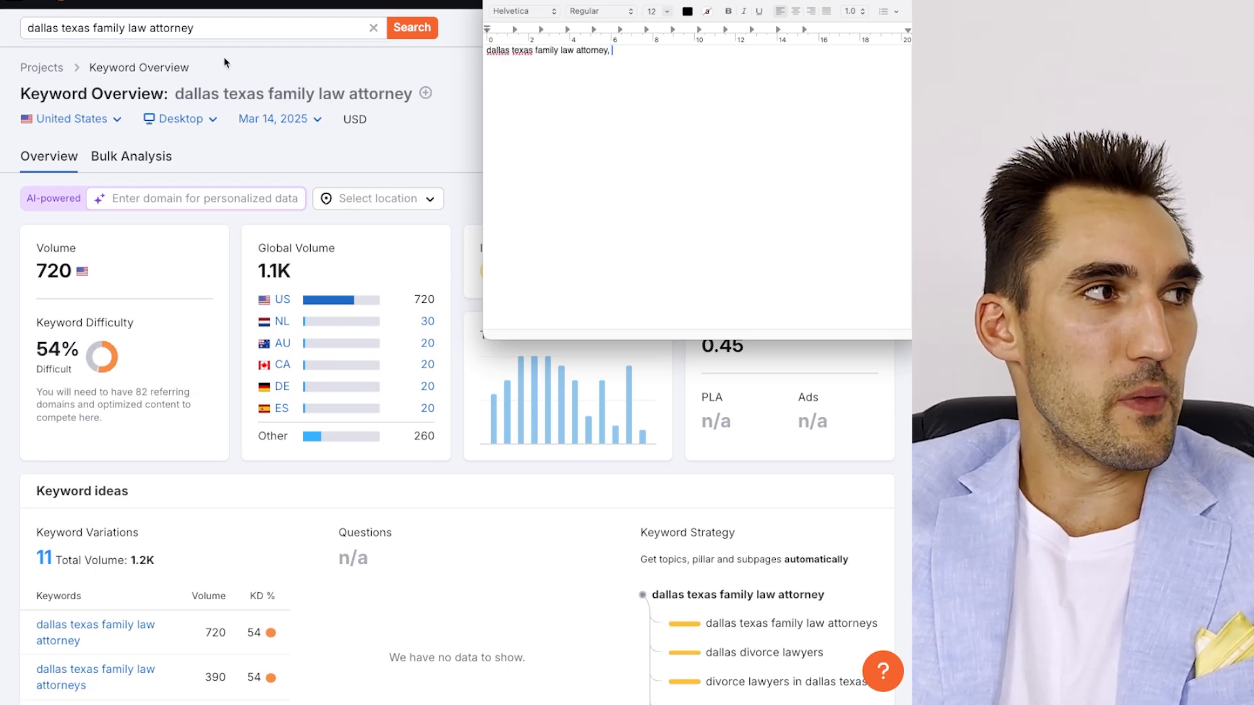
# Back in Semrush, change the keyword in the search field to "family law attorney near me"
pyautogui.click(94, 29)
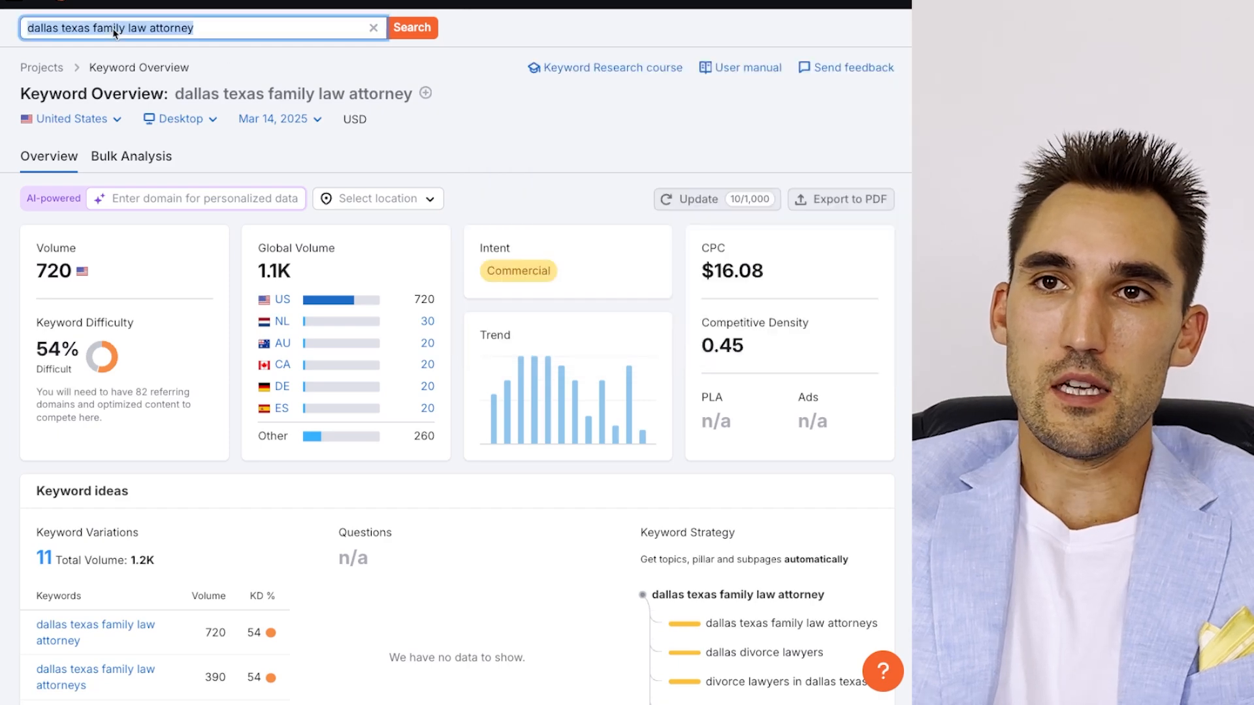
pyautogui.click(94, 30)
pyautogui.moveTo(95, 28); pyautogui.dragTo(211, 27)
pyautogui.moveTo(94, 27); pyautogui.dragTo(28, 26)
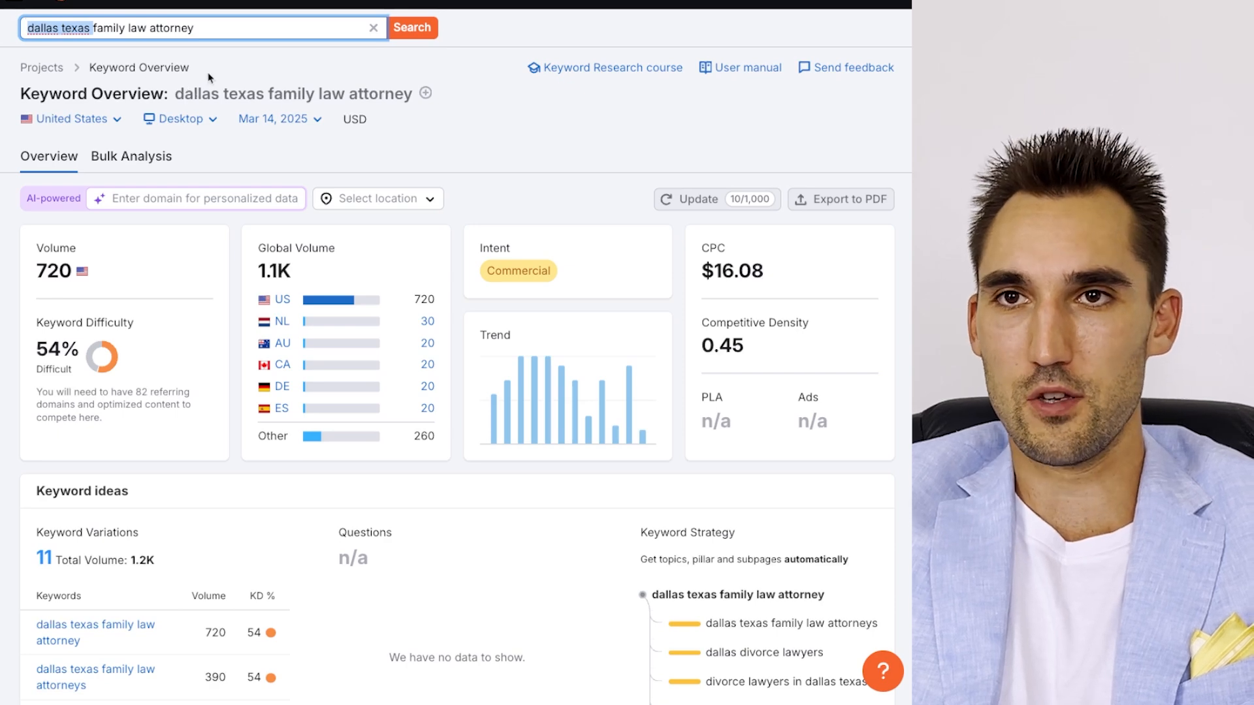
pyautogui.press('BackSpace')
pyautogui.write('near me')
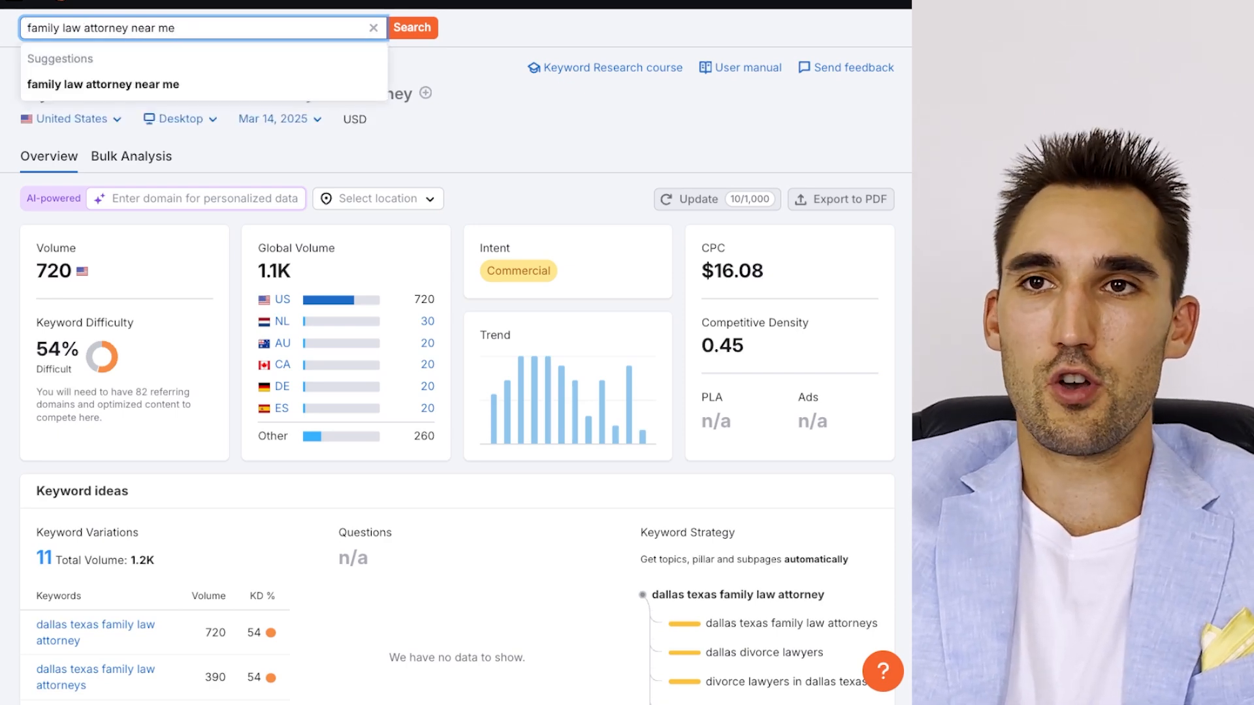
# Copy "family law attorney near me" to the end of the keyword list in the note, followed by a comma
pyautogui.moveTo(174, 28); pyautogui.dragTo(23, 26)
pyautogui.press('super+c')
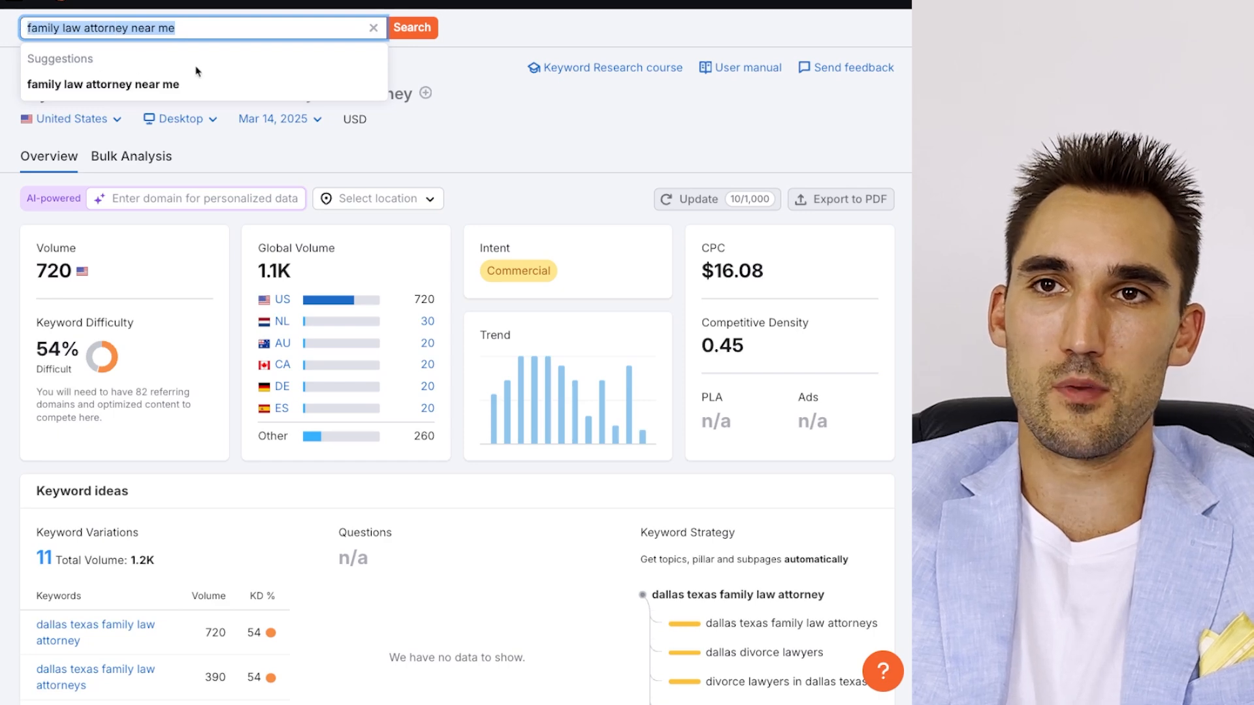
pyautogui.moveTo(130, 28); pyautogui.dragTo(175, 29)
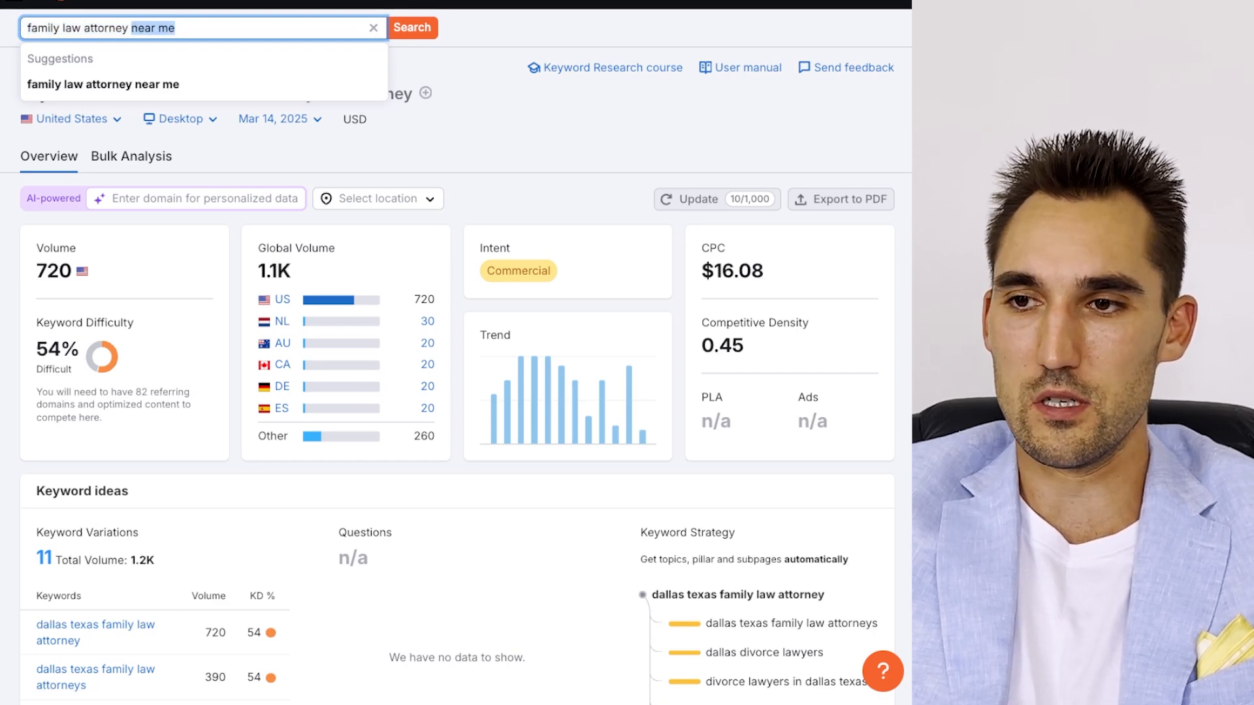
pyautogui.click(653, 683)
pyautogui.press('super+v')
pyautogui.write(',')
# Look up "family lawyer dallas" in Semrush's Keyword Overview and check its keyword variations
pyautogui.click(146, 38)
pyautogui.click(98, 28)
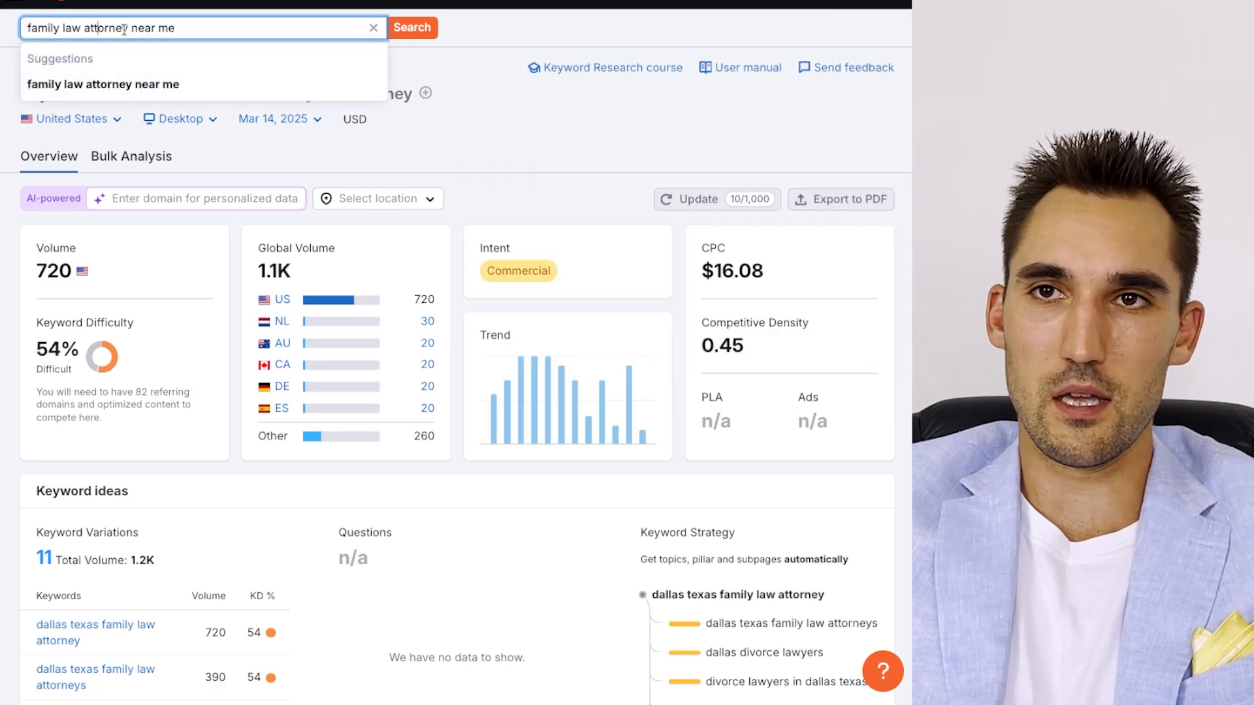
pyautogui.moveTo(84, 28); pyautogui.dragTo(176, 28)
pyautogui.write('yer ')
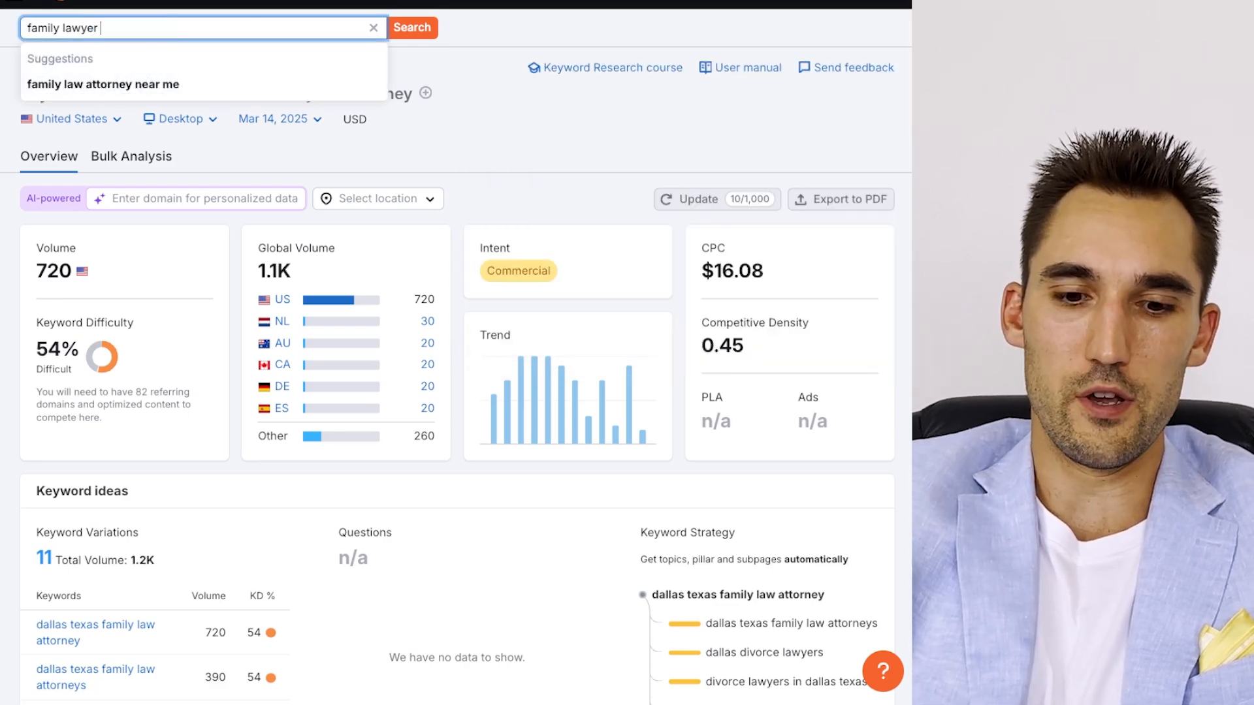
pyautogui.write('dallas')
pyautogui.press('Return')
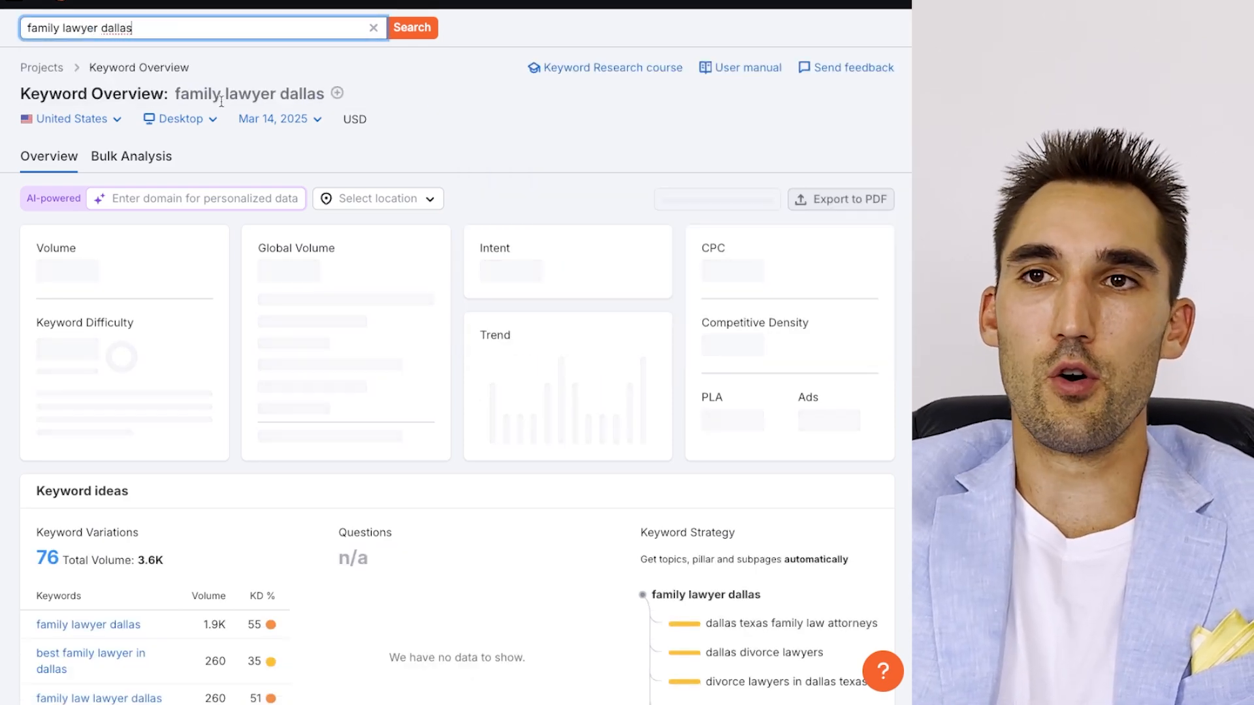
pyautogui.scroll(-3, 261, 470)
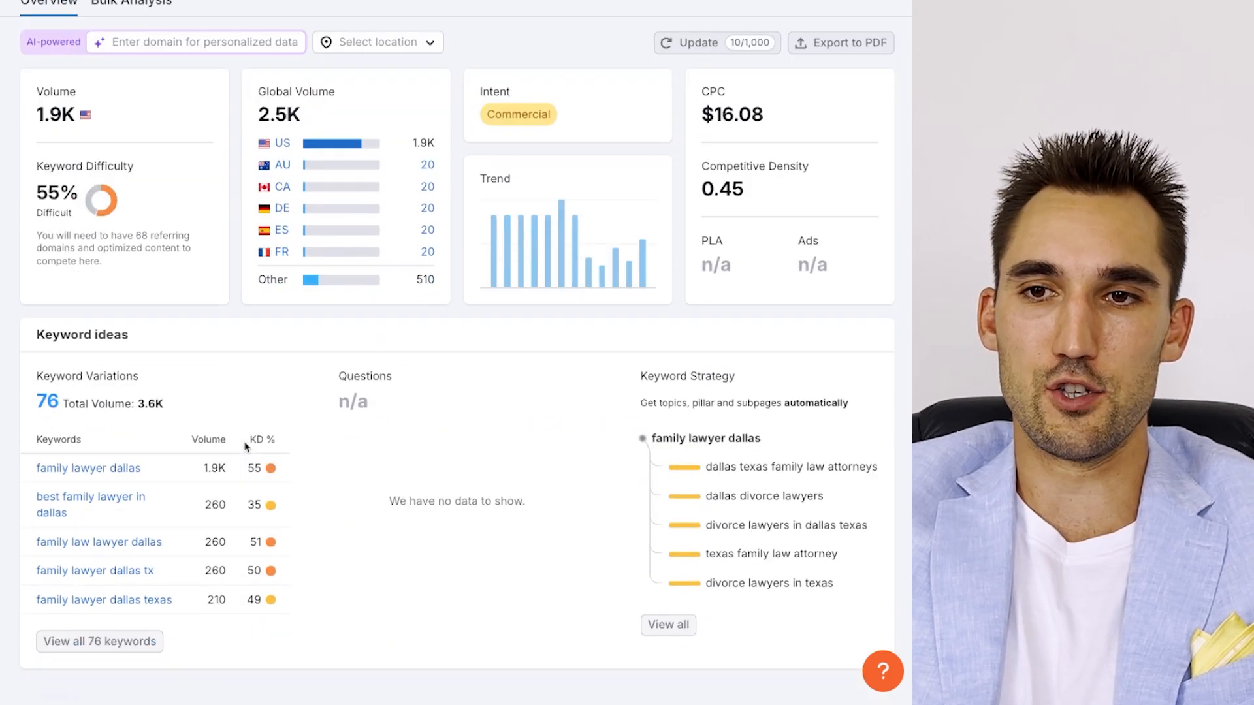
# Copy the variation "family lawyer dallas" to the start of the keyword list in the note
pyautogui.moveTo(31, 455); pyautogui.dragTo(142, 455)
pyautogui.press('super+c')
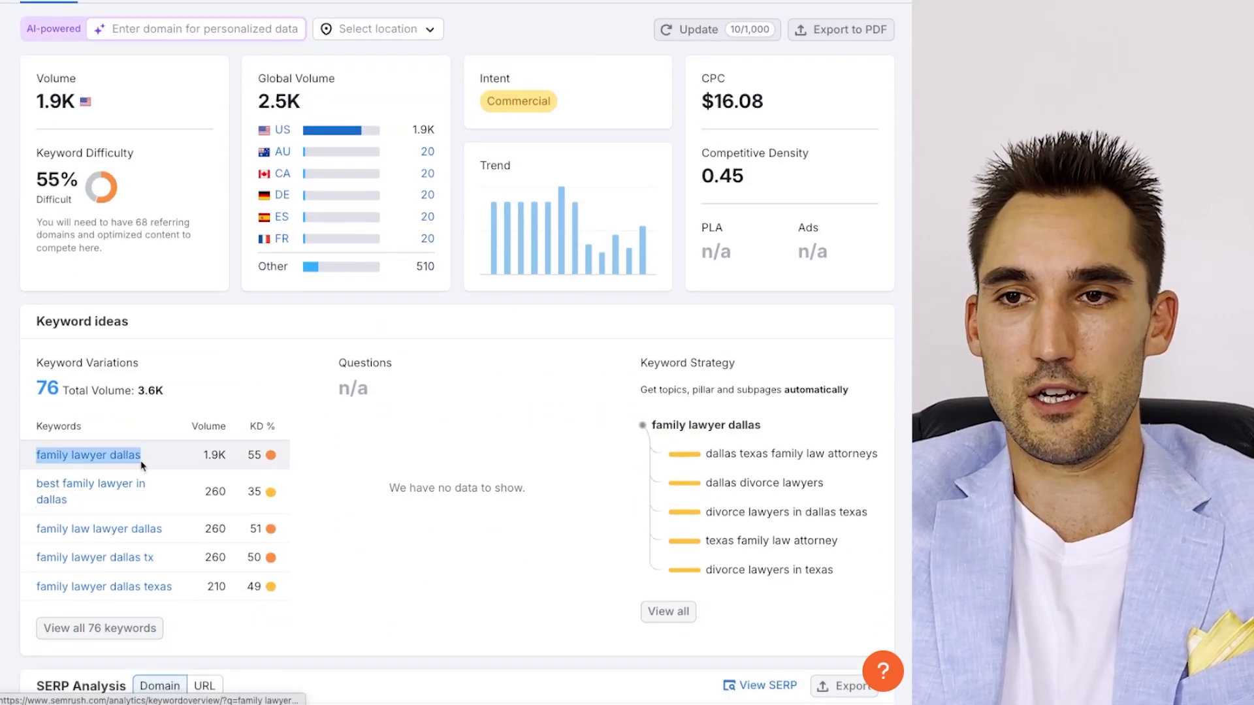
pyautogui.moveTo(271, 495)
pyautogui.moveTo(481, 694)
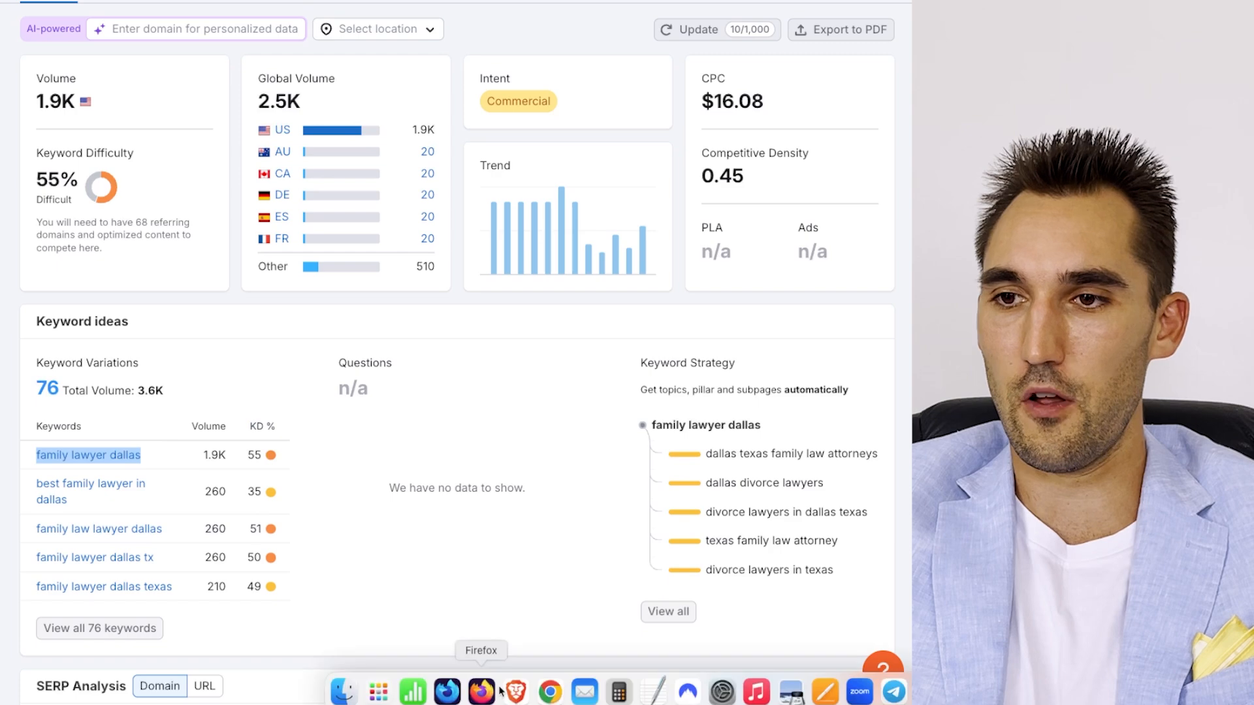
pyautogui.click(647, 689)
pyautogui.press('super+v')
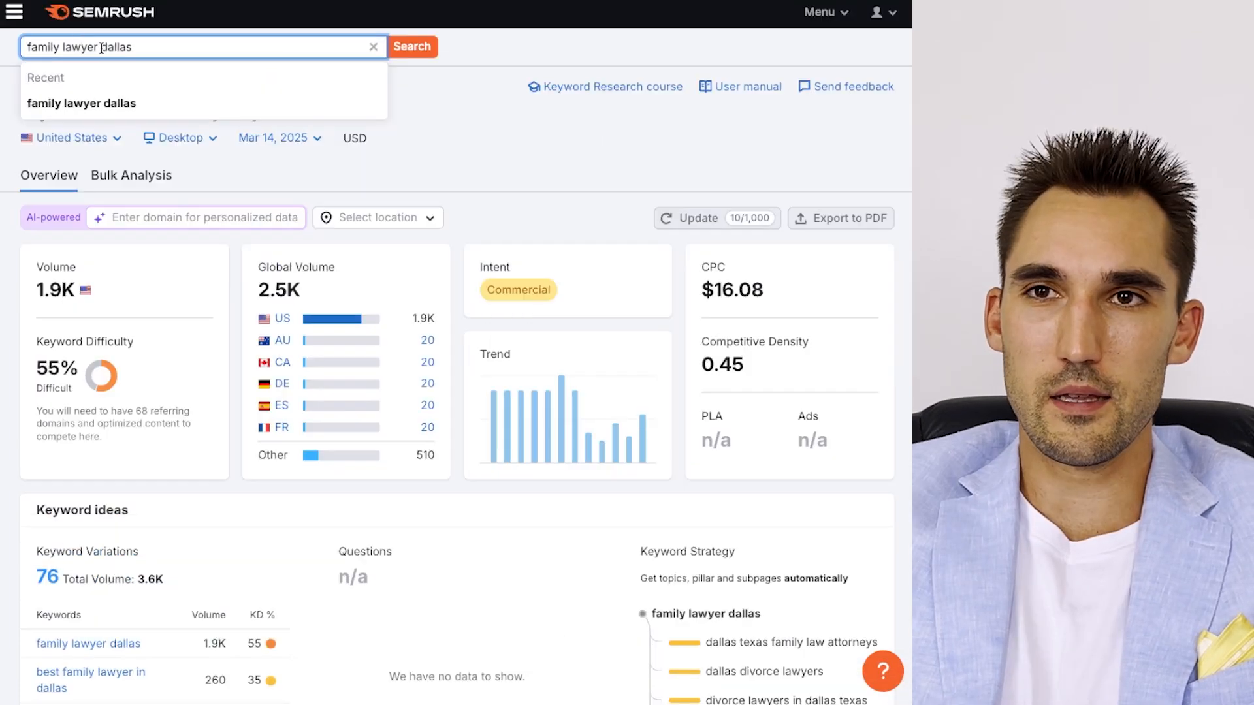
# Look up the metrics for "family lawyer dallas texas" in Semrush's Keyword Overview
pyautogui.write('texas')
pyautogui.press('Return')
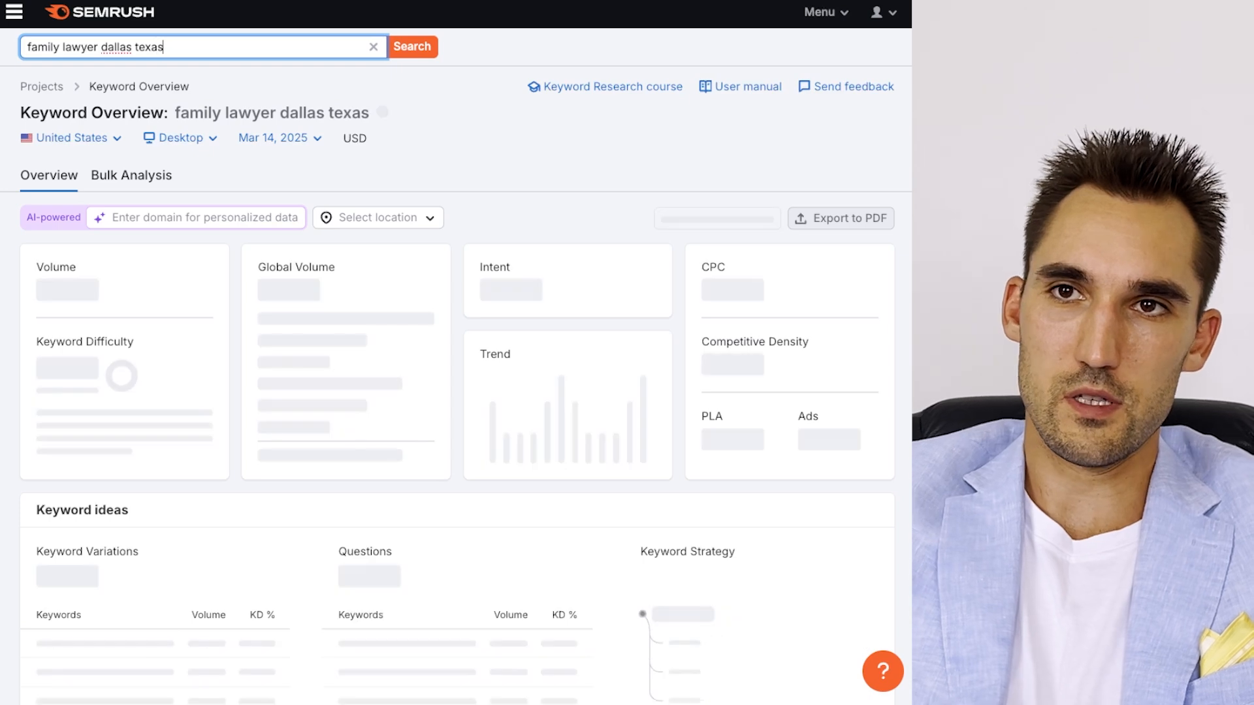
pyautogui.scroll(-1, 362, 457)
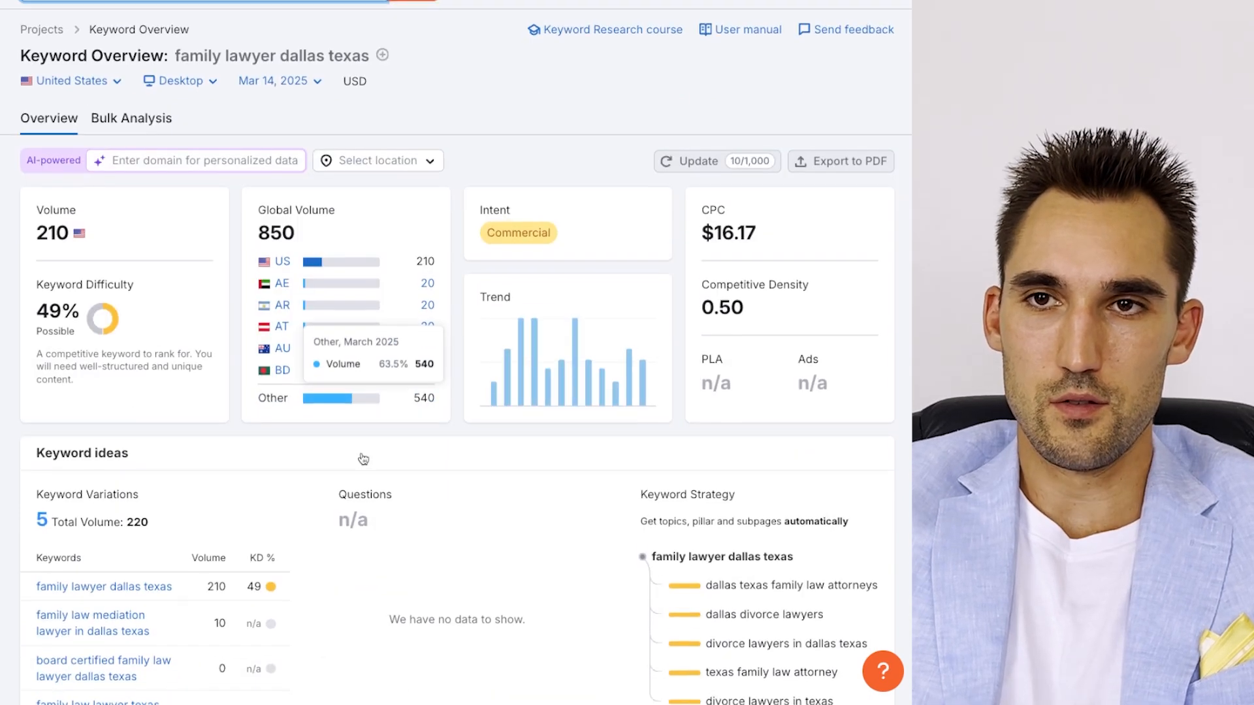
pyautogui.scroll(1, 98, 294)
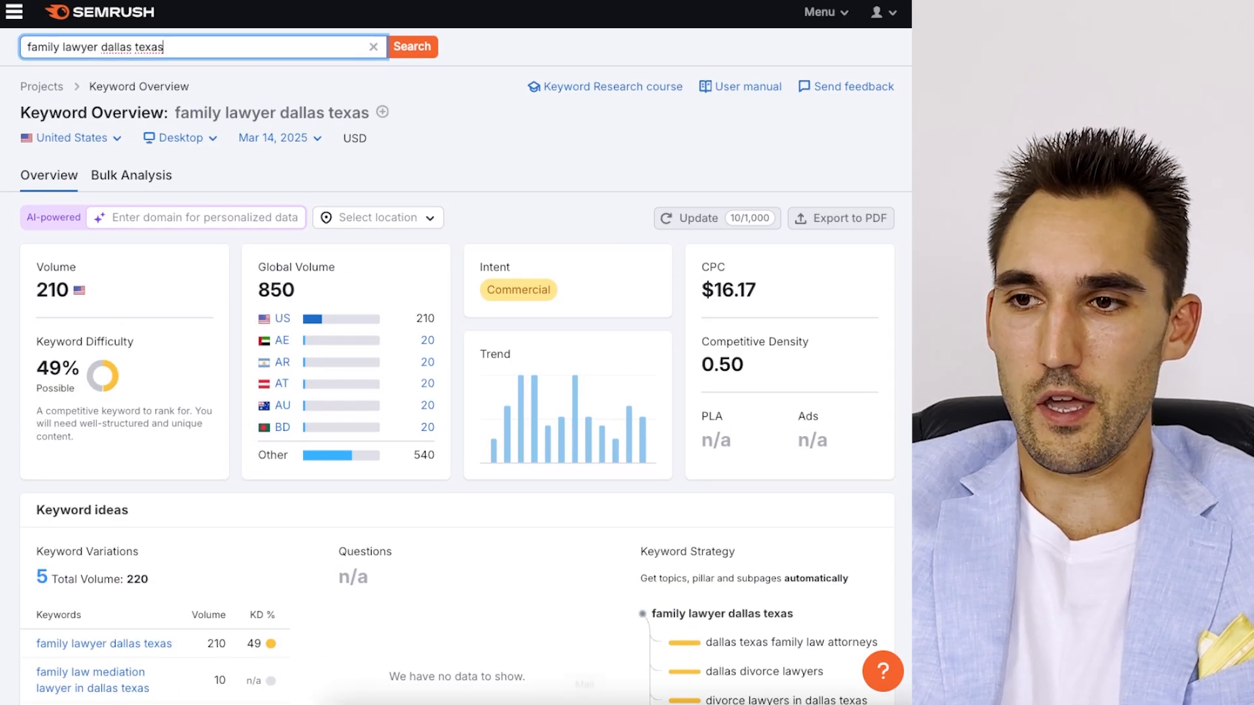
# Return to the note and select the whole list of collected keywords
pyautogui.click(653, 686)
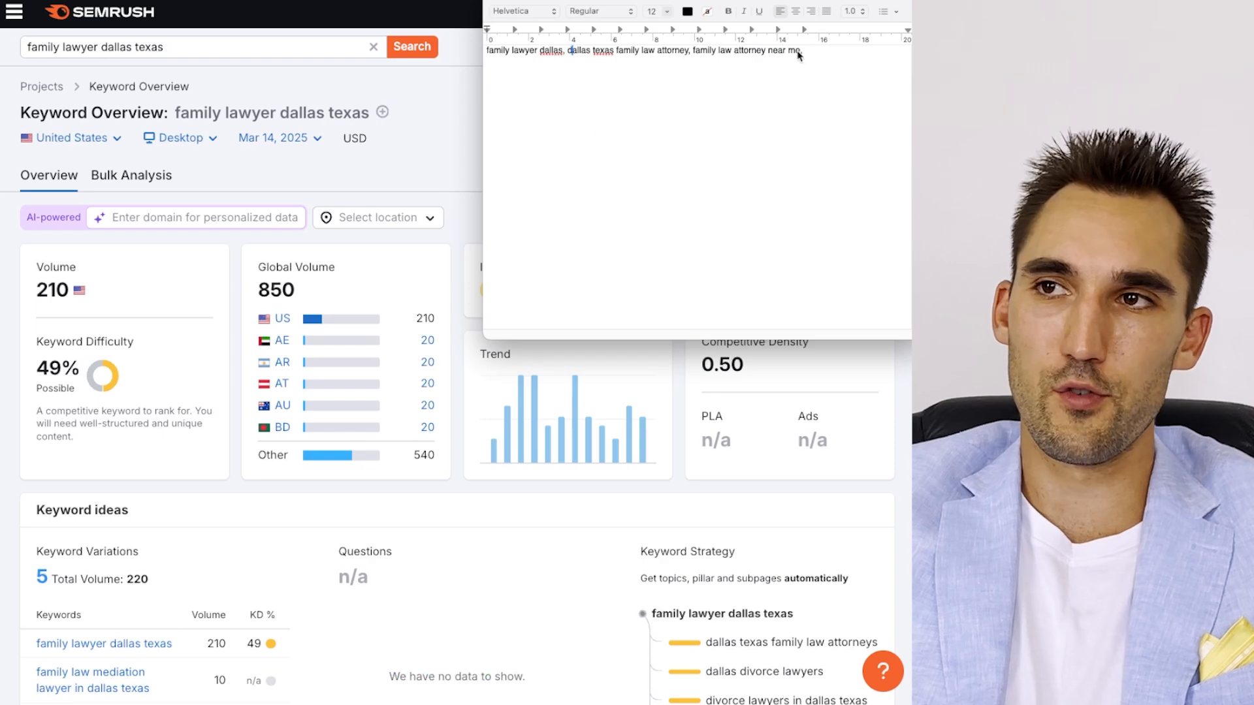
pyautogui.moveTo(806, 51); pyautogui.dragTo(472, 50)
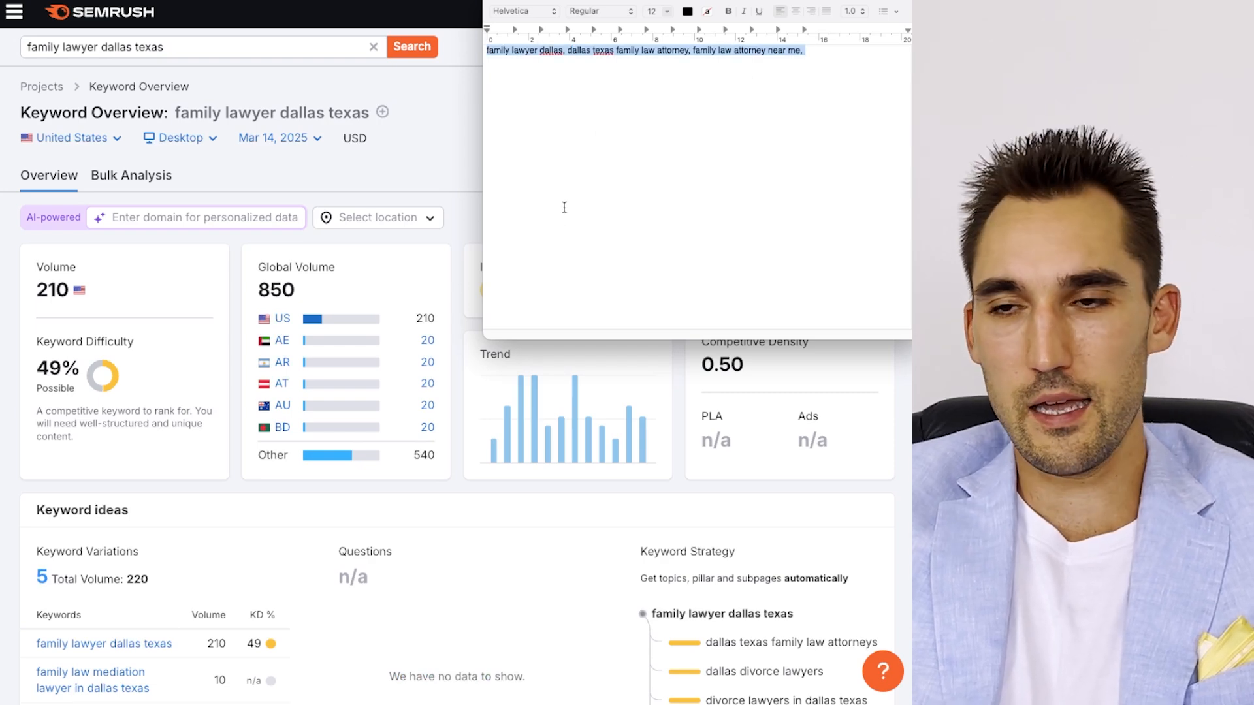
# Return to the "family lawyer dallas" overview in Semrush and examine its keyword variations
pyautogui.click(262, 48)
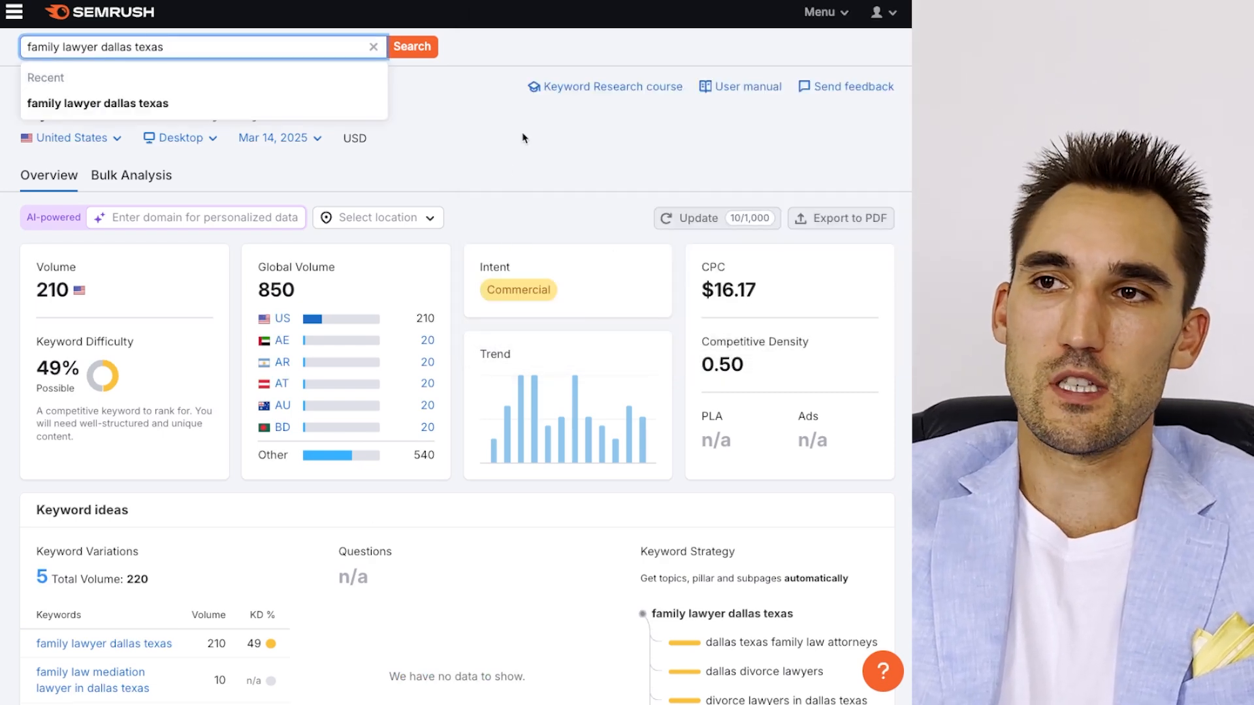
pyautogui.scroll(-6, 235, 517)
pyautogui.scroll(-1, 235, 517)
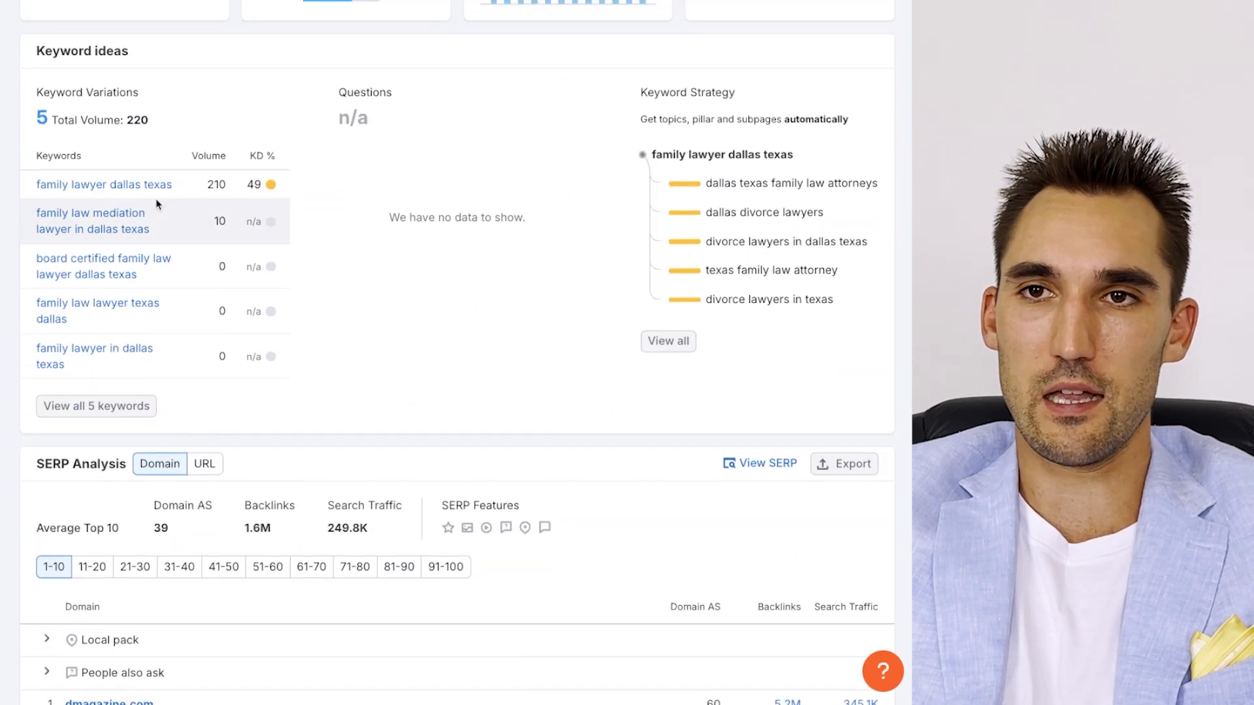
pyautogui.scroll(3, 159, 202)
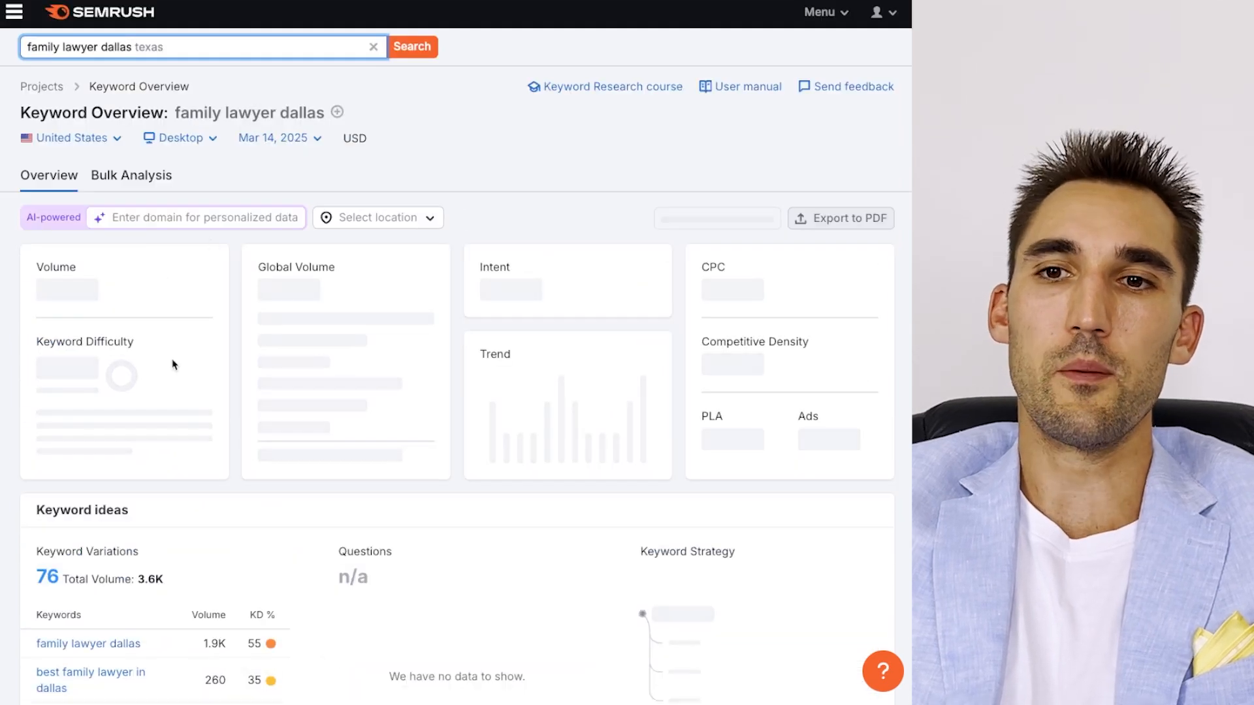
pyautogui.scroll(-7, 174, 386)
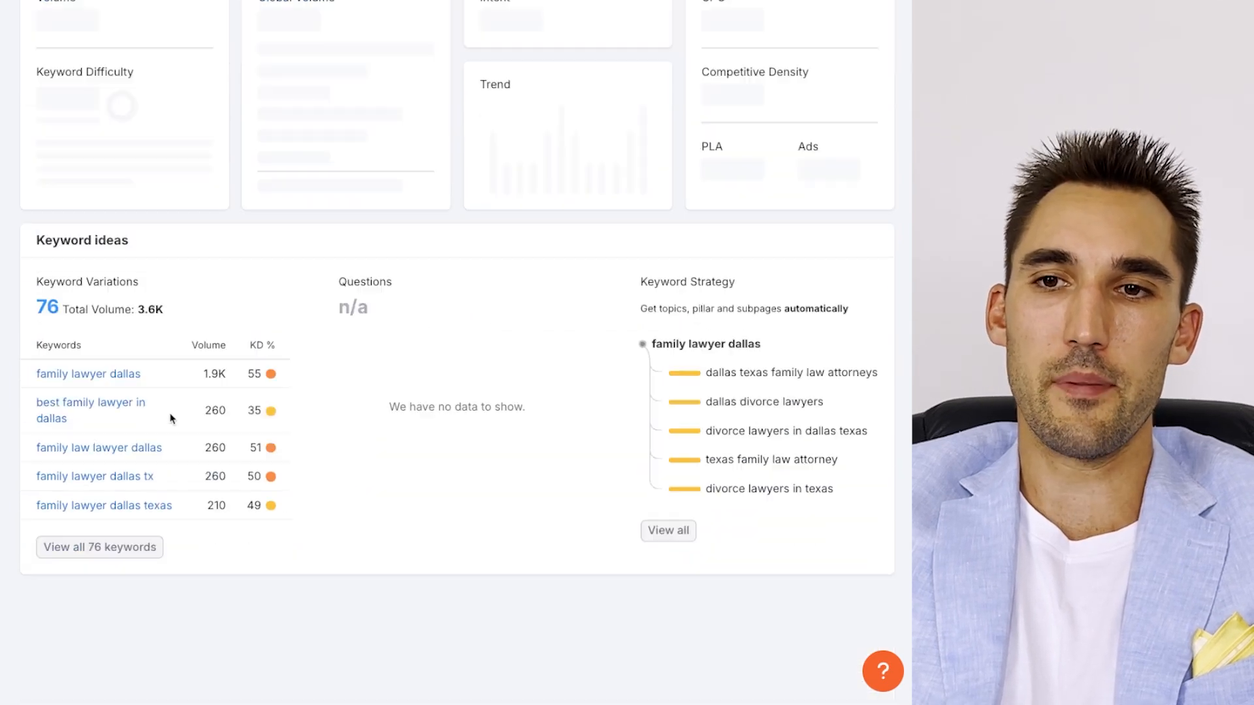
# Examine the overview metrics for "family lawyer dallas" in Semrush
pyautogui.scroll(6, 291, 366)
pyautogui.scroll(1, 304, 319)
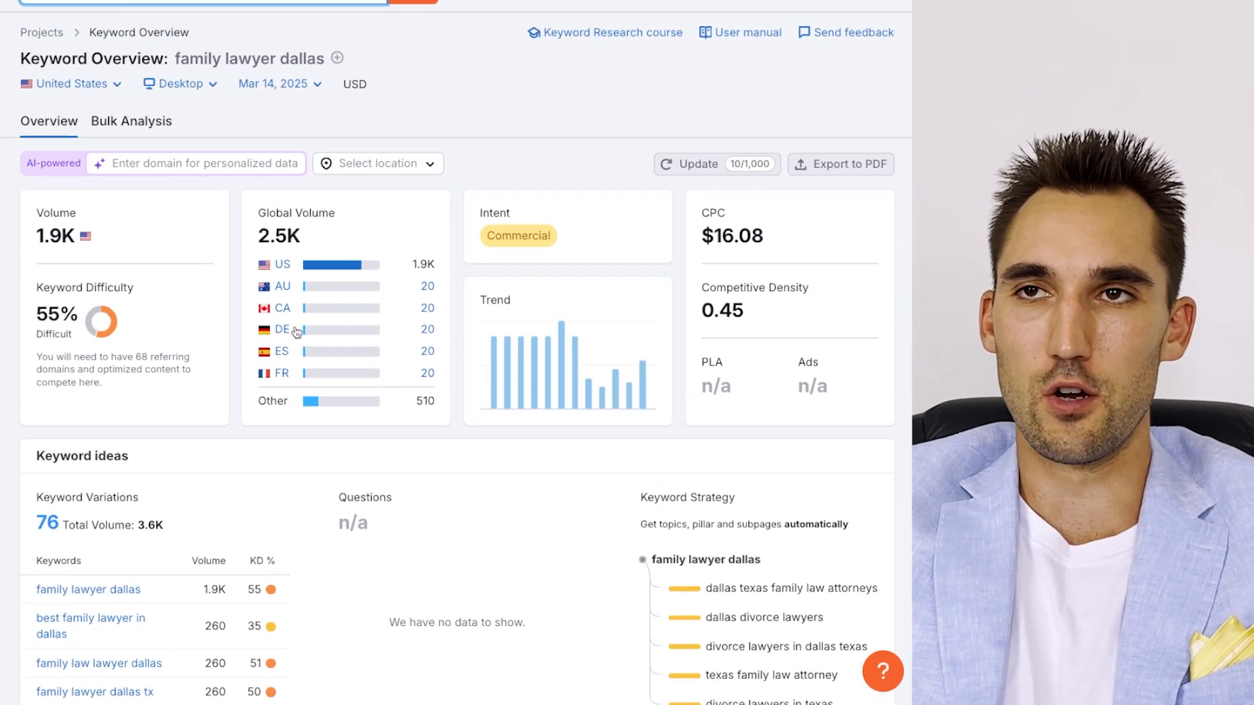
pyautogui.moveTo(378, 317)
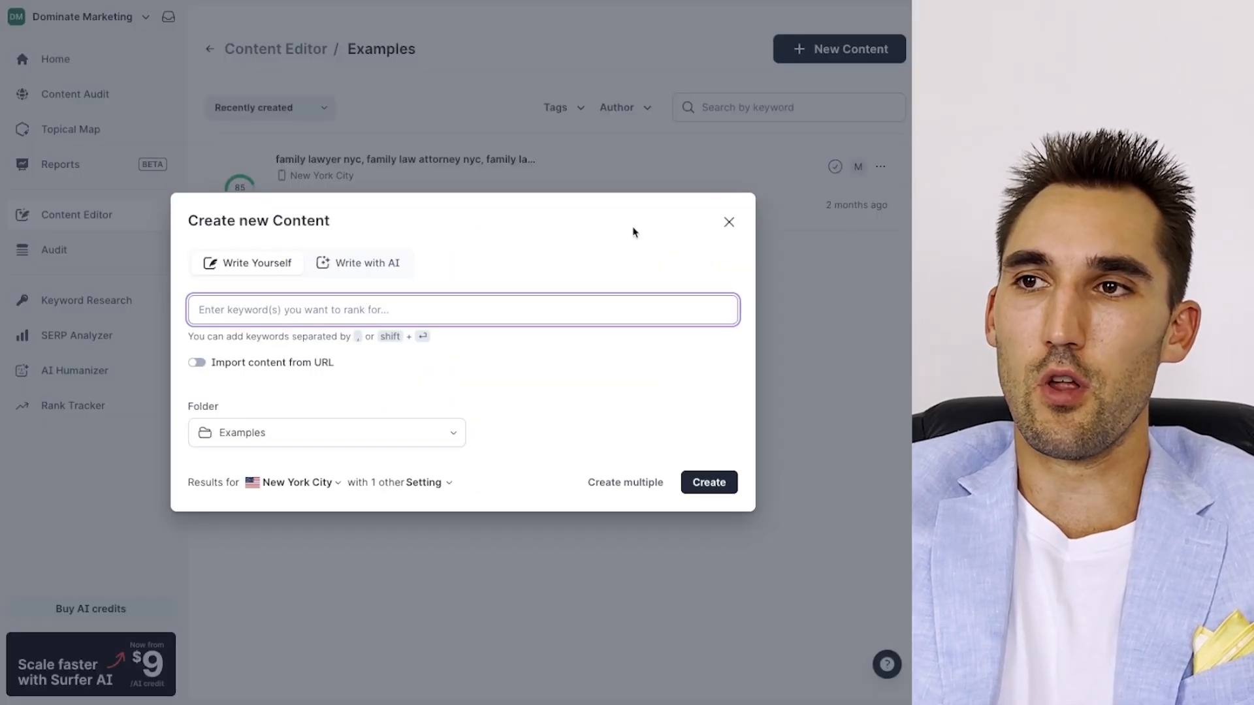
# Switch to Surfer and start a new Content Editor item with the keywords "family lawyer dallas", "dallas texas family law attorney" and "family law attorney near me"
pyautogui.click(729, 222)
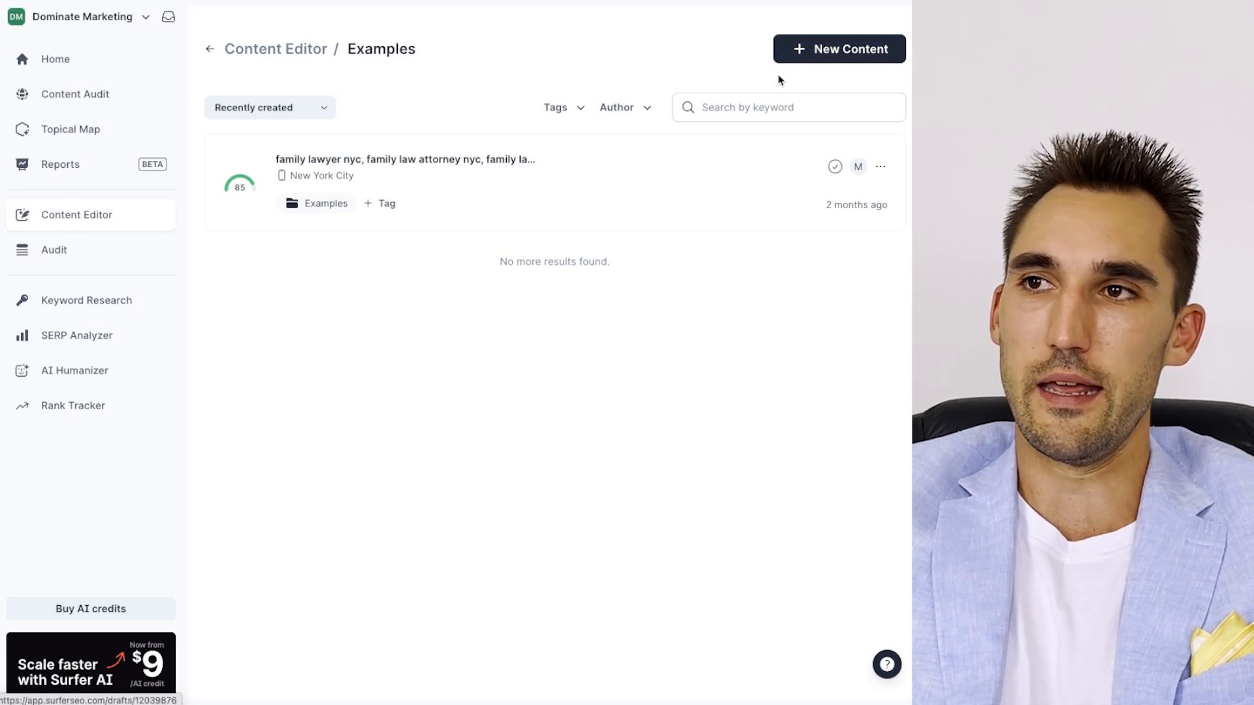
pyautogui.click(837, 51)
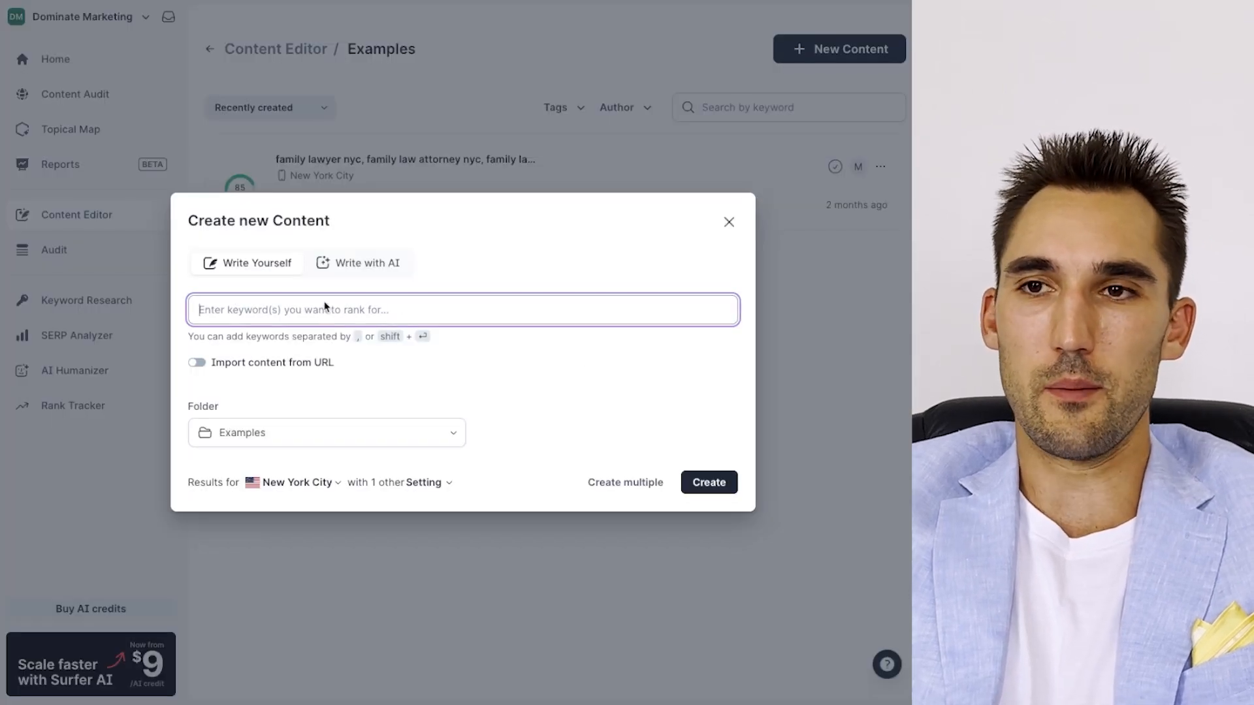
pyautogui.write('family lawyer dallas dallas texas family law attorney family law attorney near me')
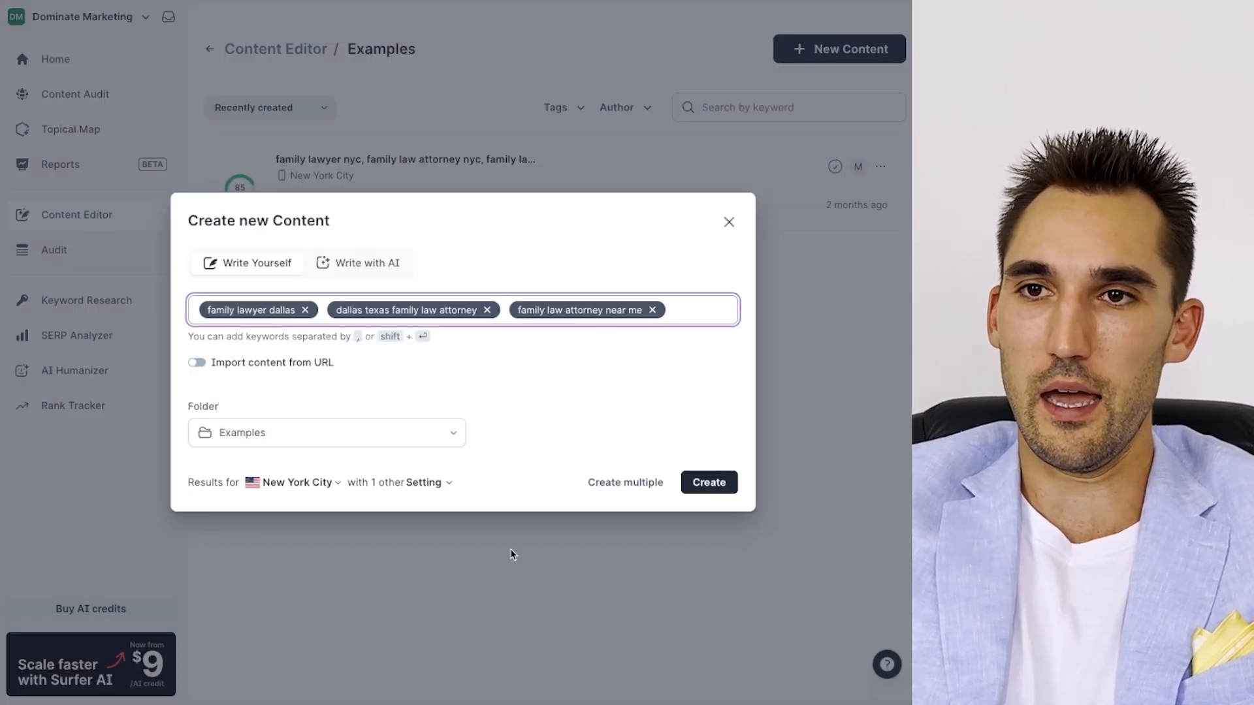
pyautogui.click(649, 683)
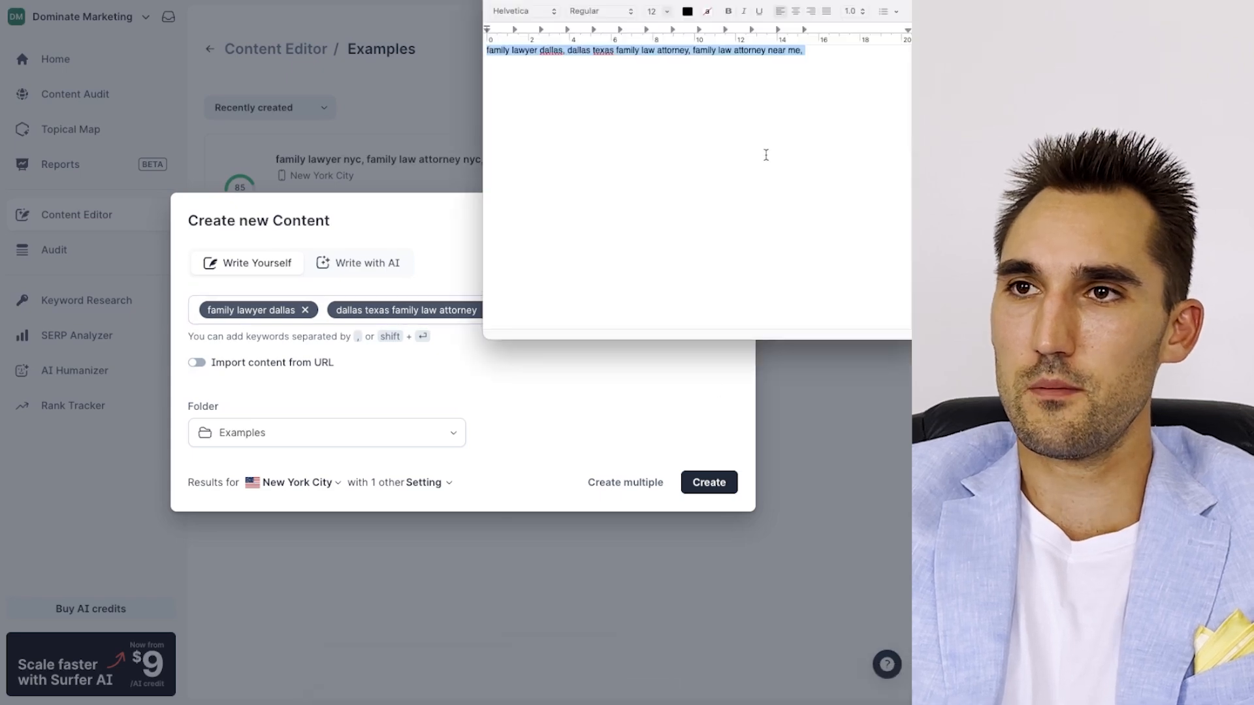
pyautogui.click(504, 392)
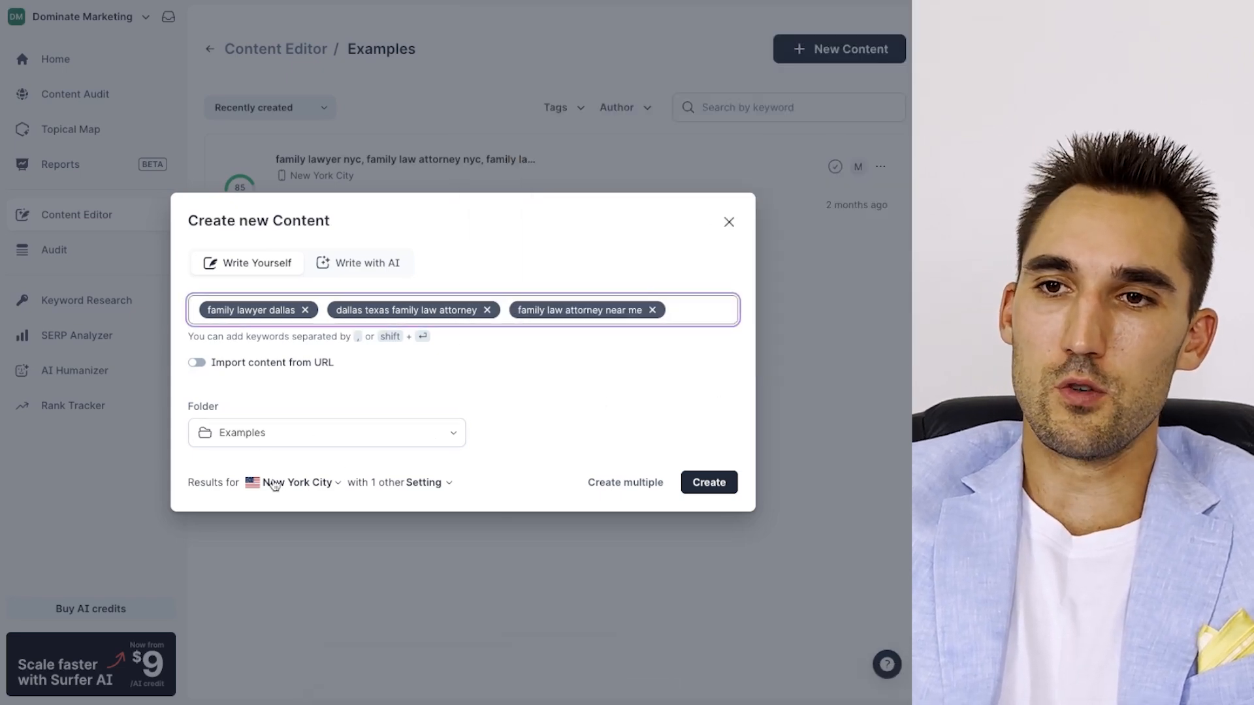
# Set the results location to Dallas and create the content item in the Examples folder
pyautogui.click(297, 482)
pyautogui.write('dallas')
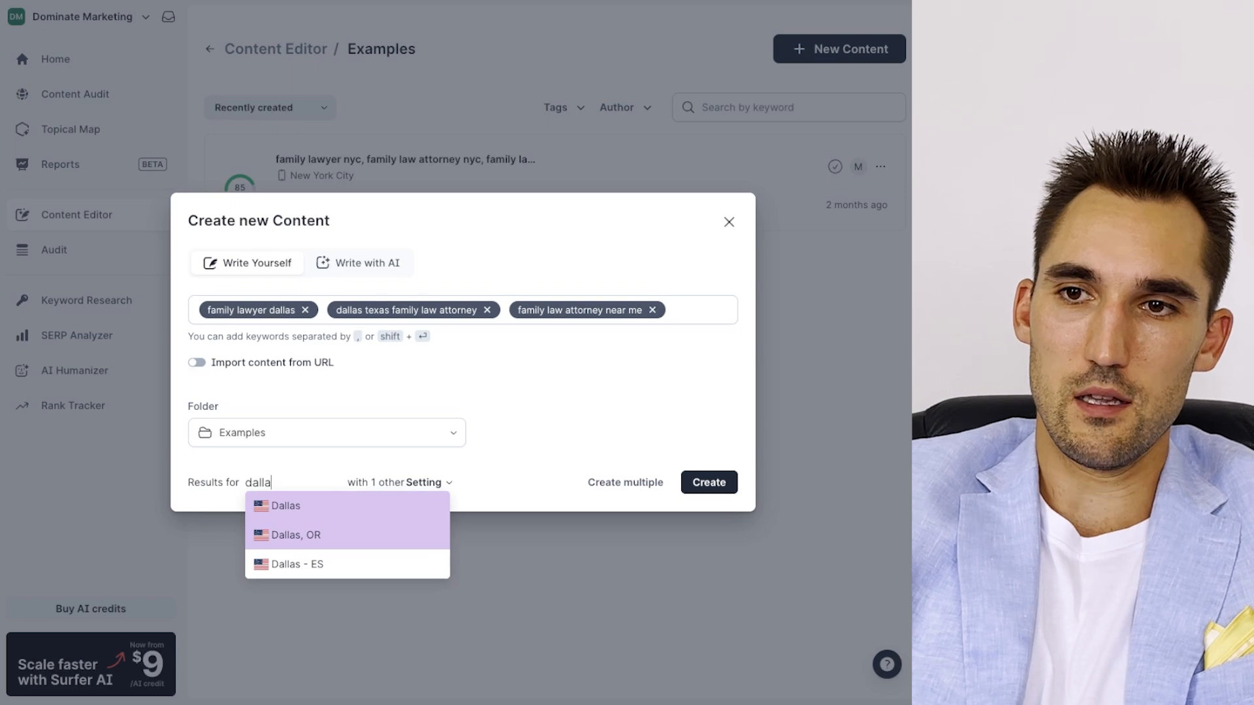
pyautogui.press('Return')
pyautogui.click(704, 483)
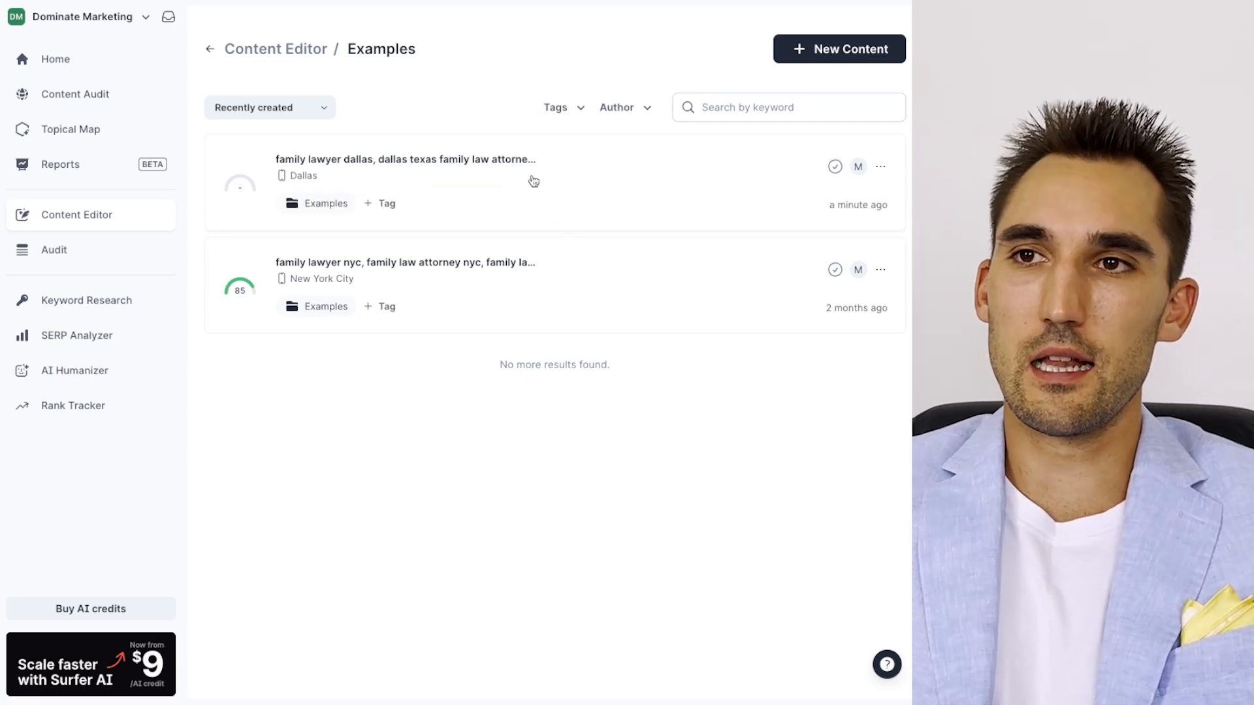
# Open the new Dallas family lawyer item, dismiss the satisfaction survey, and bring up its Customize settings
pyautogui.click(462, 173)
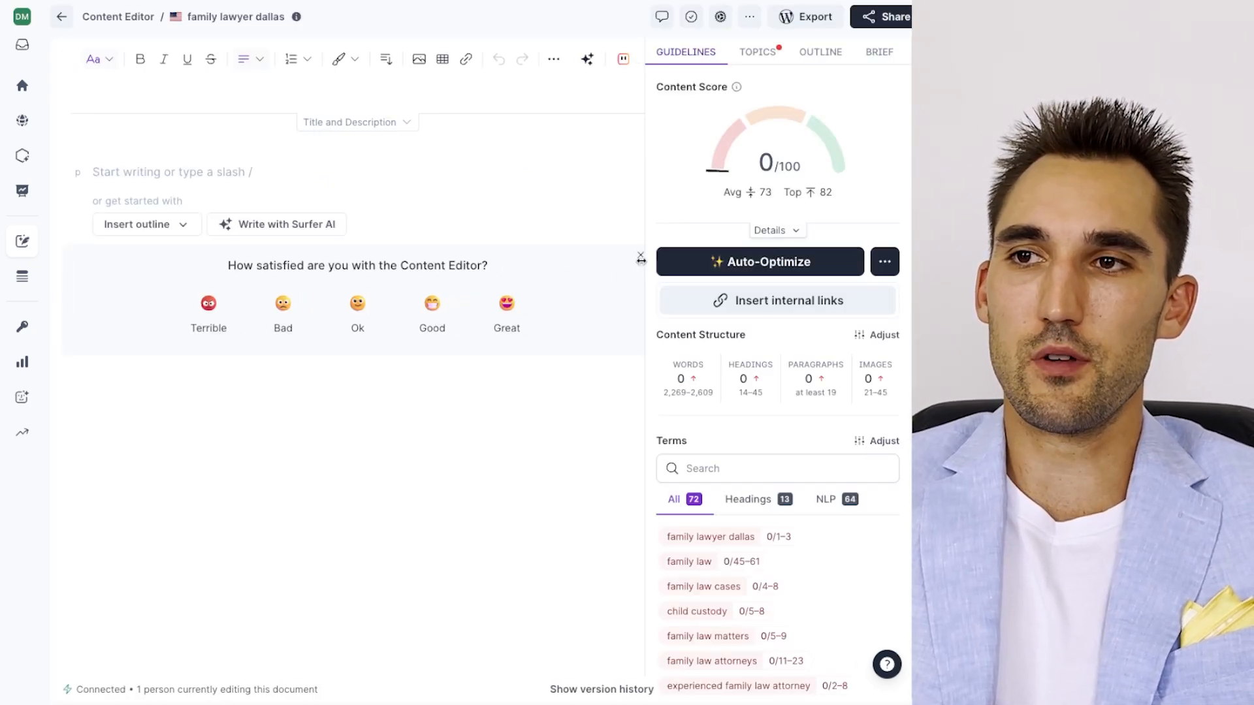
pyautogui.click(640, 256)
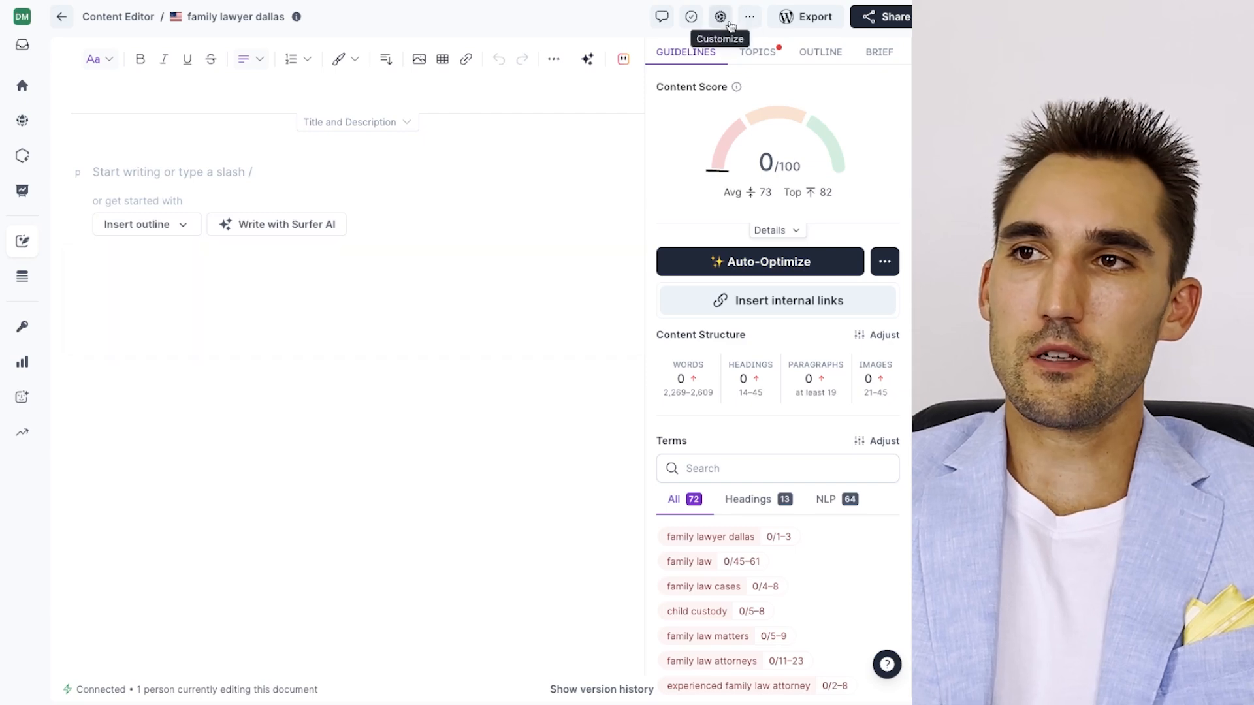
pyautogui.click(722, 18)
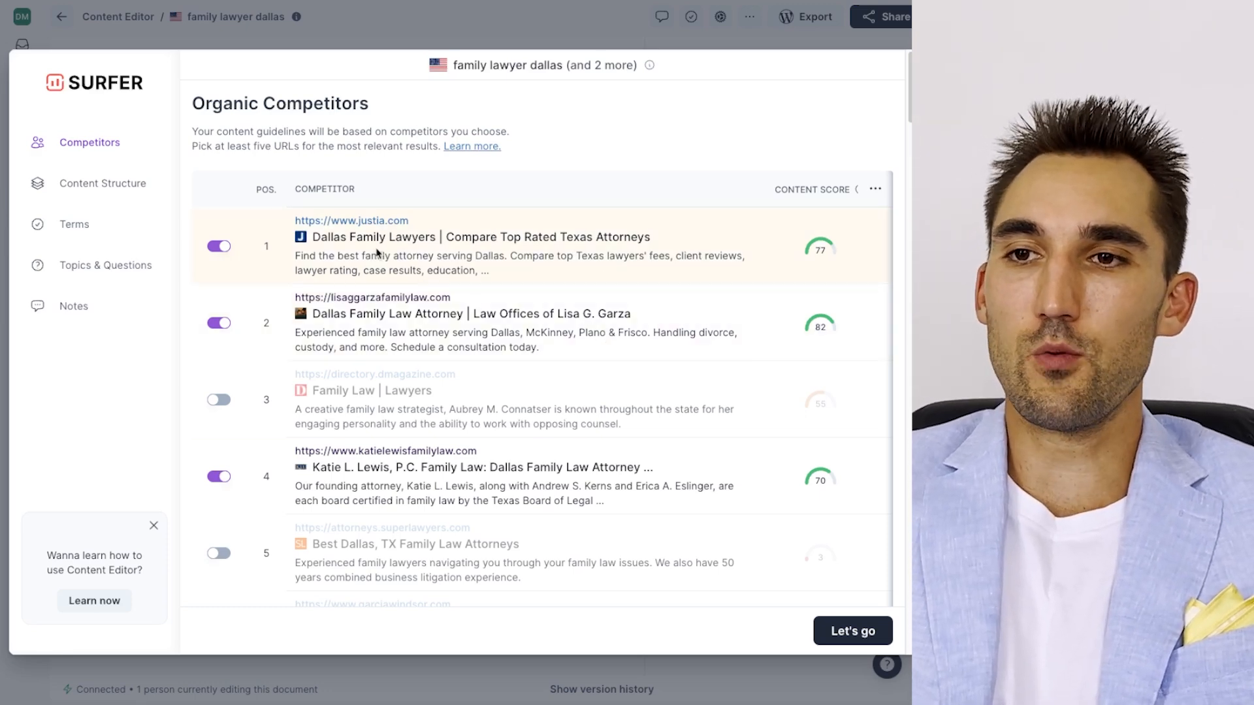
# Try including the attorneys.superlawyers.com directory among the organic competitors, and exclude it again
pyautogui.scroll(-5, 378, 261)
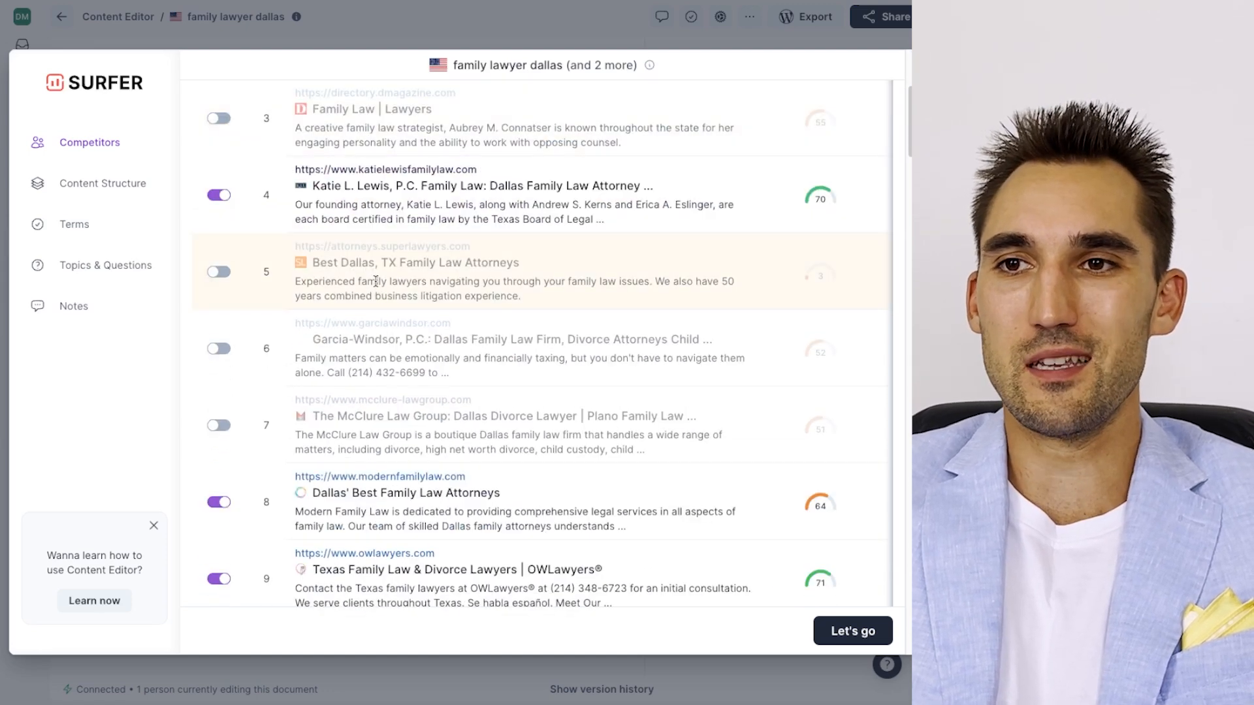
pyautogui.scroll(-1, 375, 281)
pyautogui.click(218, 261)
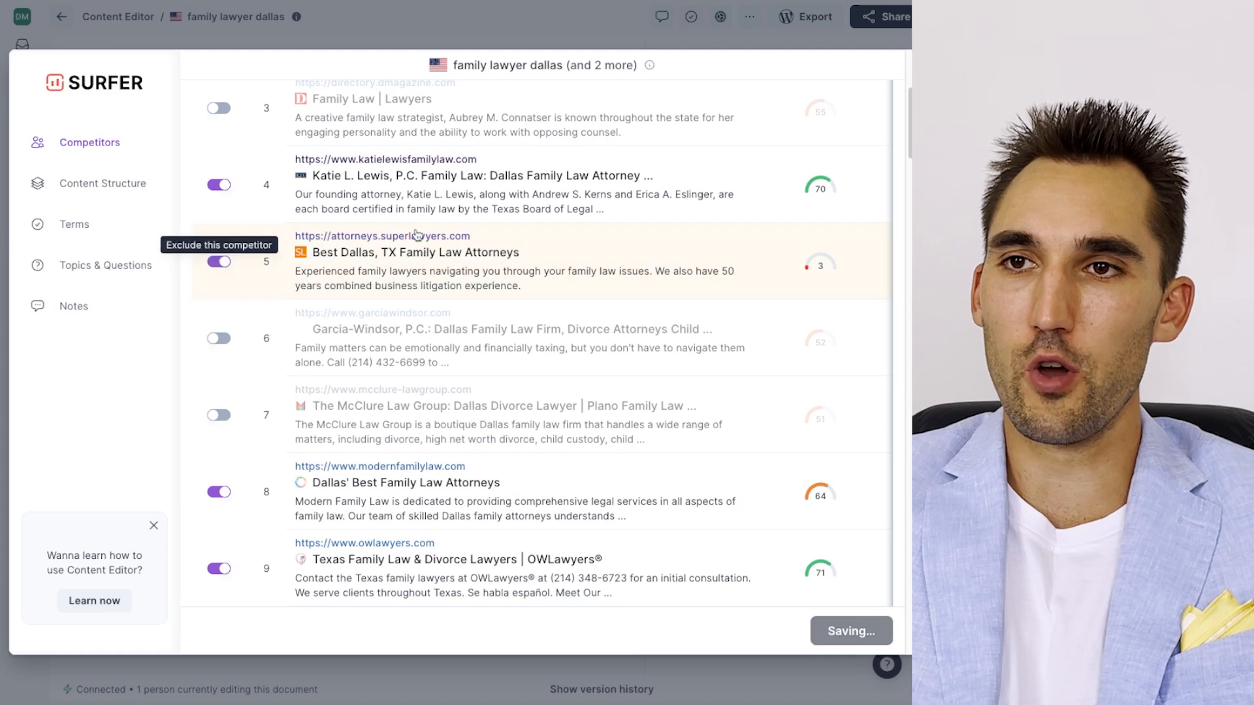
pyautogui.moveTo(523, 253); pyautogui.dragTo(305, 256)
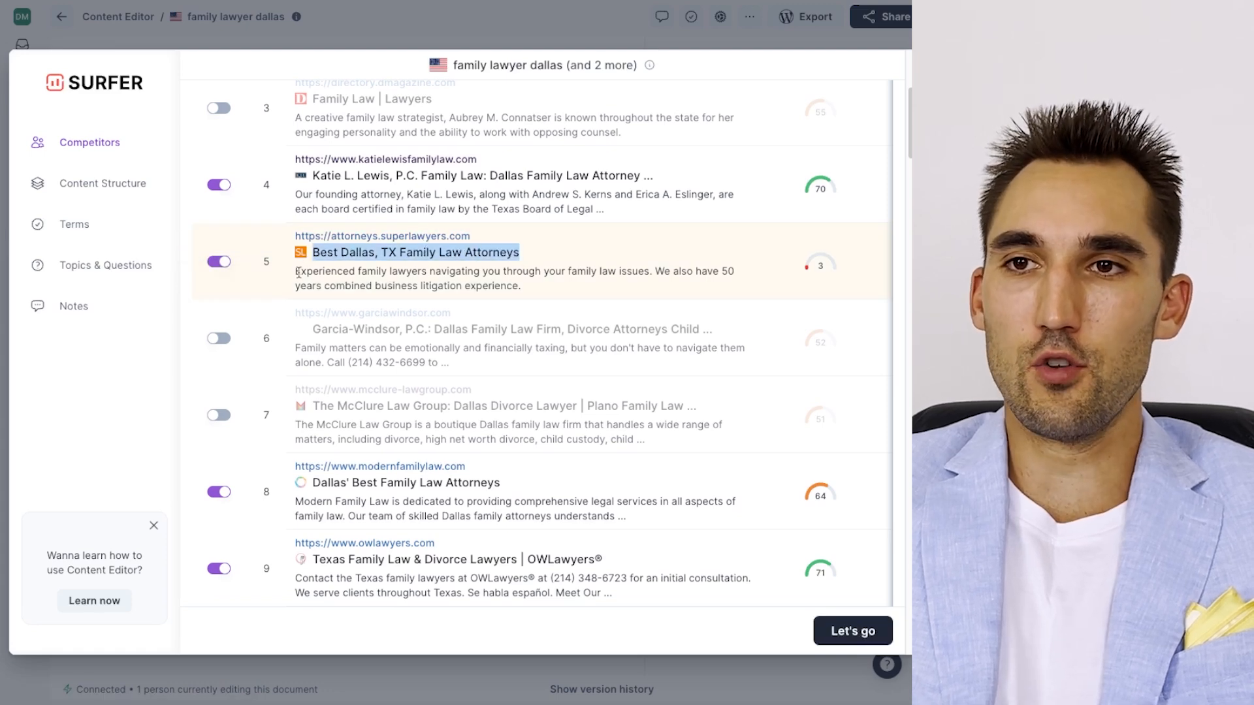
pyautogui.click(221, 262)
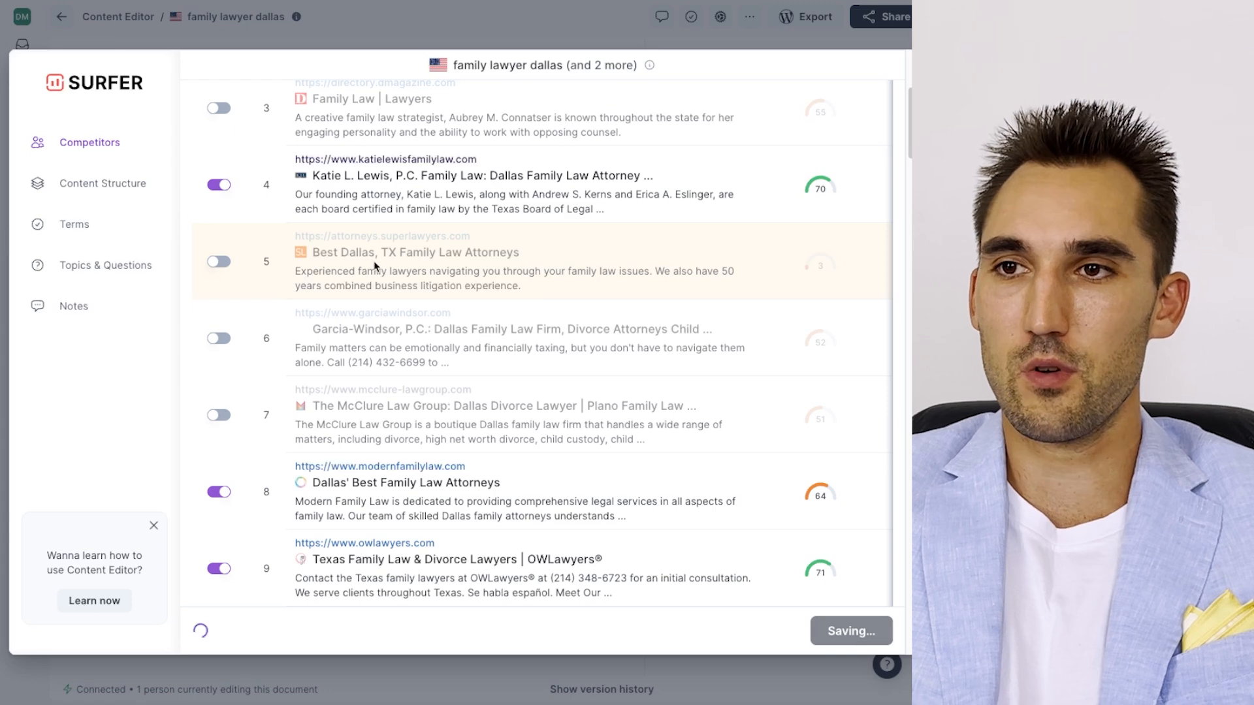
# Include the garciawindsor.com, mcclure-lawgroup.com and ondafamilylaw.com competitors, and exclude the justia.com directory
pyautogui.click(220, 339)
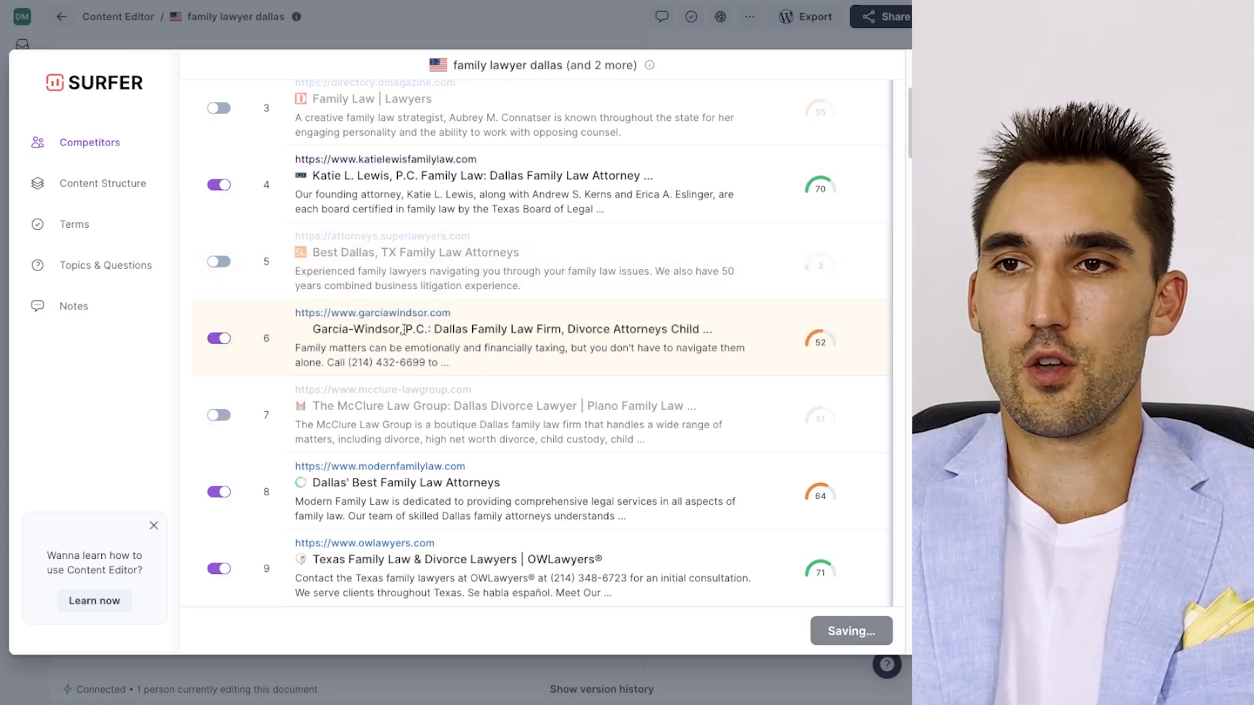
pyautogui.scroll(-2, 399, 320)
pyautogui.click(218, 373)
pyautogui.scroll(-3, 461, 394)
pyautogui.click(219, 508)
pyautogui.scroll(8, 222, 457)
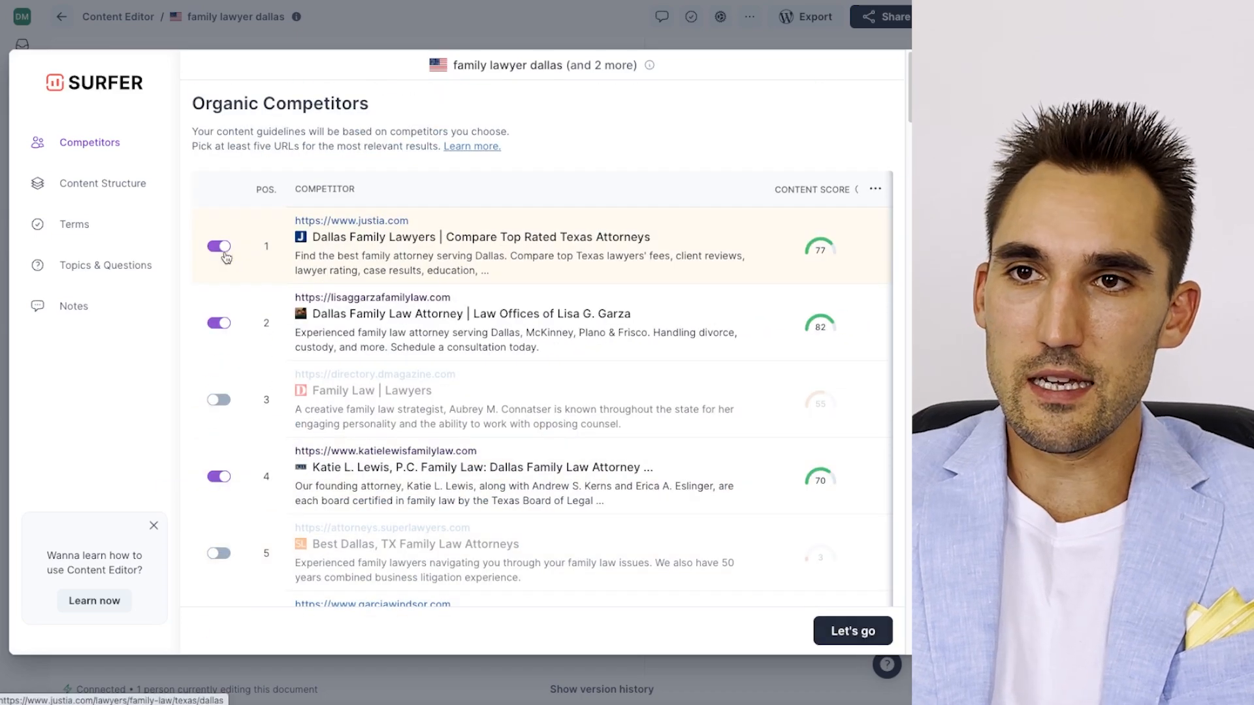
pyautogui.click(220, 247)
# Review the titles and content scores of the chosen law firm competitors, and apply the selection to the content guidelines
pyautogui.scroll(-3, 418, 293)
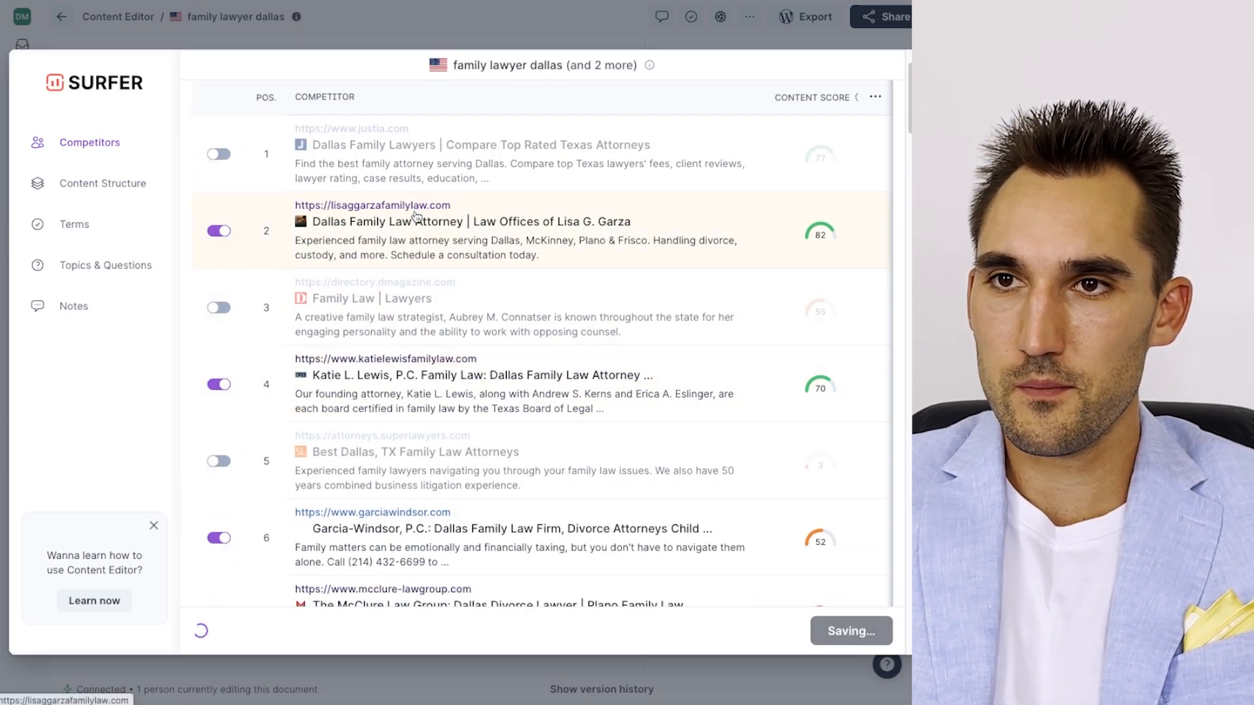
pyautogui.moveTo(389, 222); pyautogui.dragTo(552, 221)
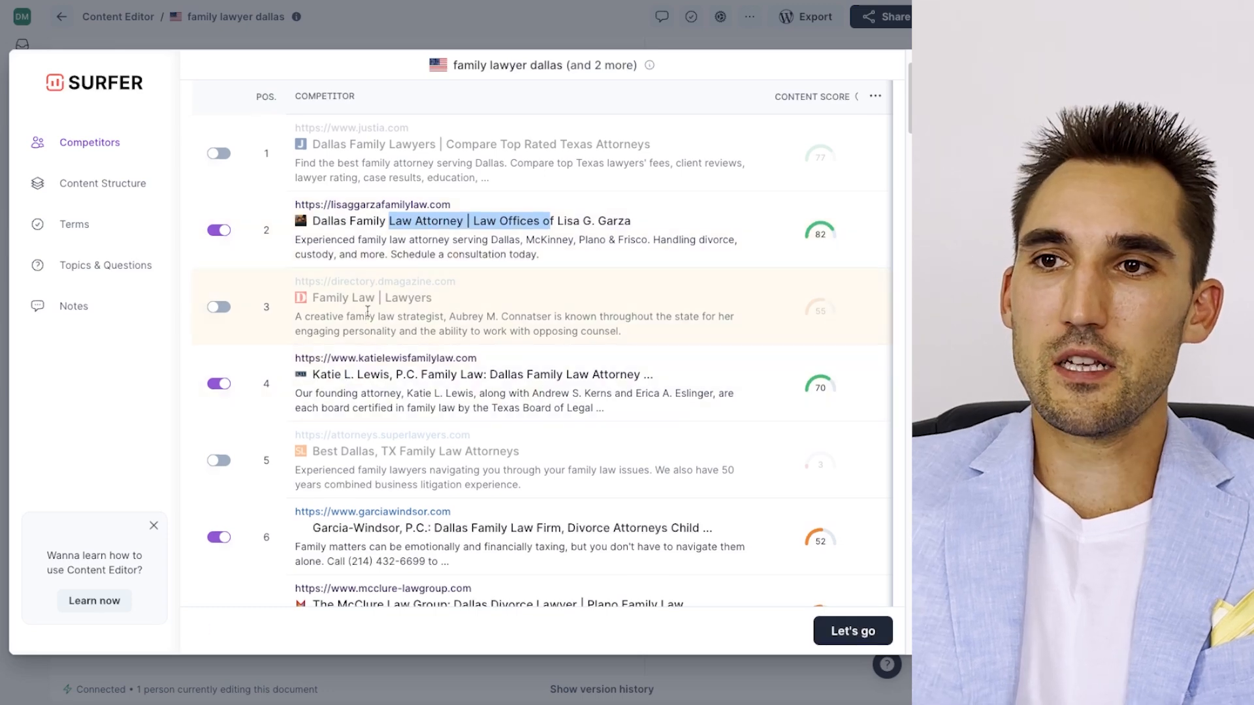
pyautogui.moveTo(399, 377); pyautogui.dragTo(619, 376)
pyautogui.click(618, 376)
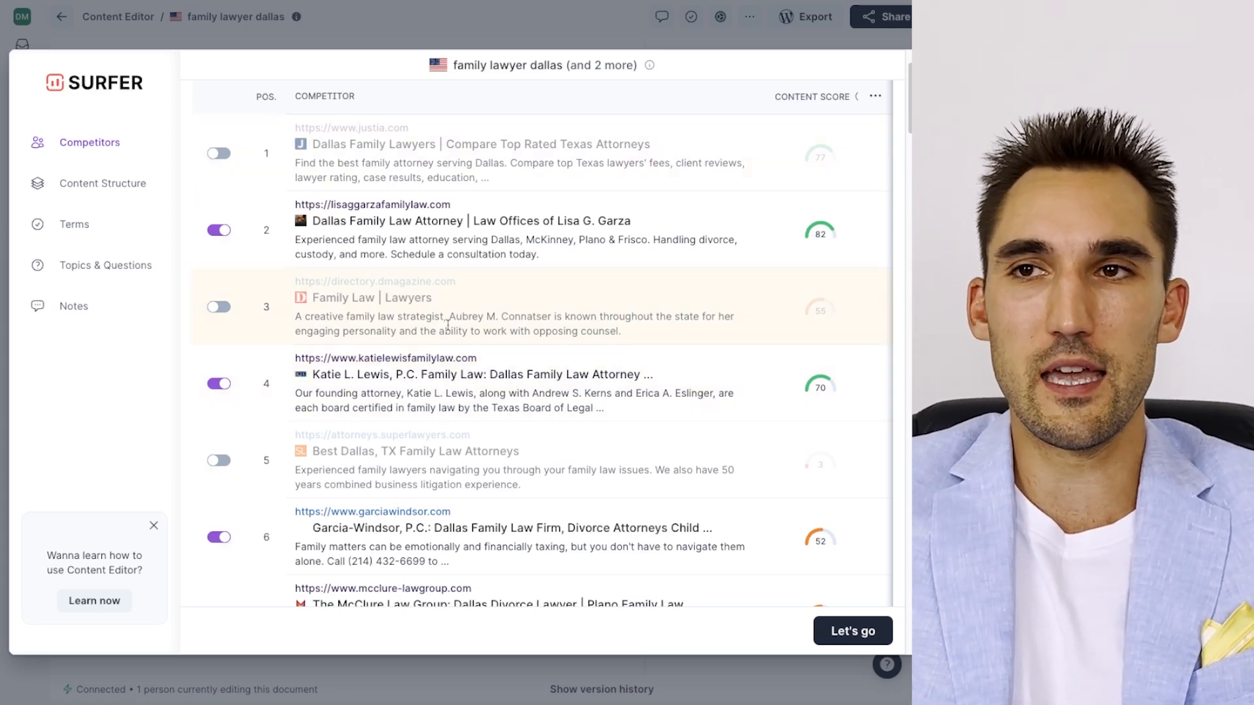
pyautogui.scroll(-5, 693, 223)
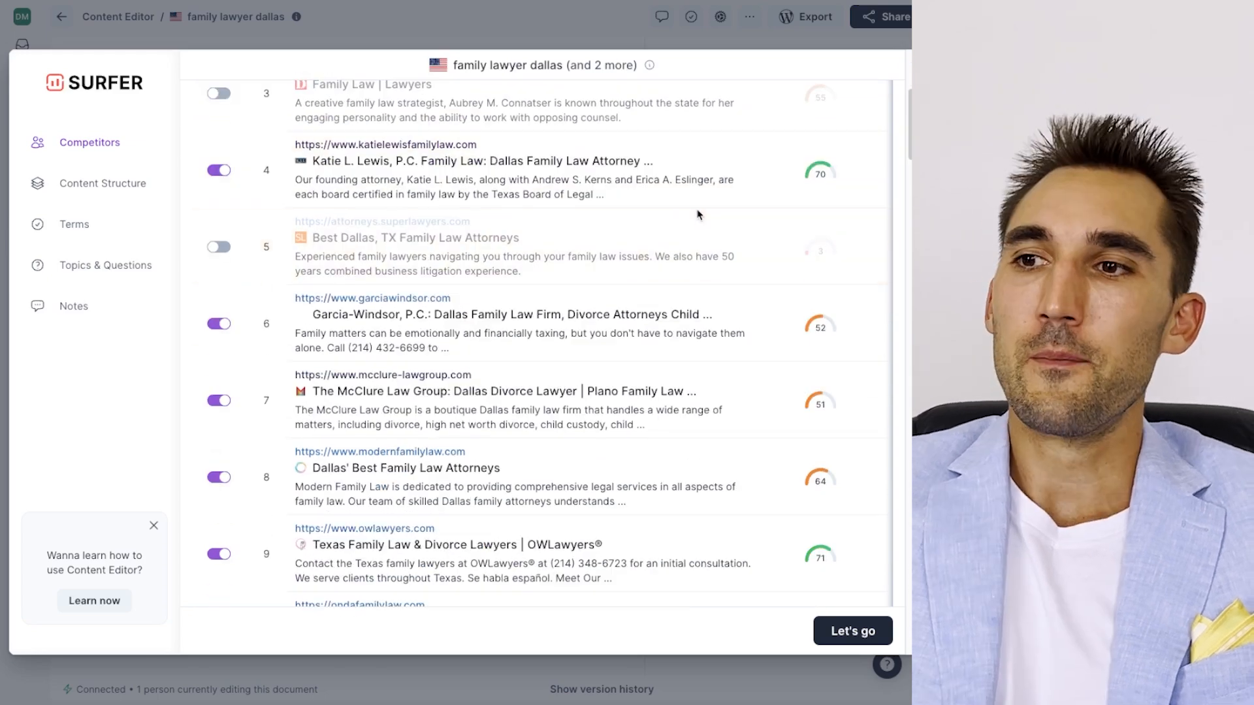
pyautogui.scroll(5, 748, 204)
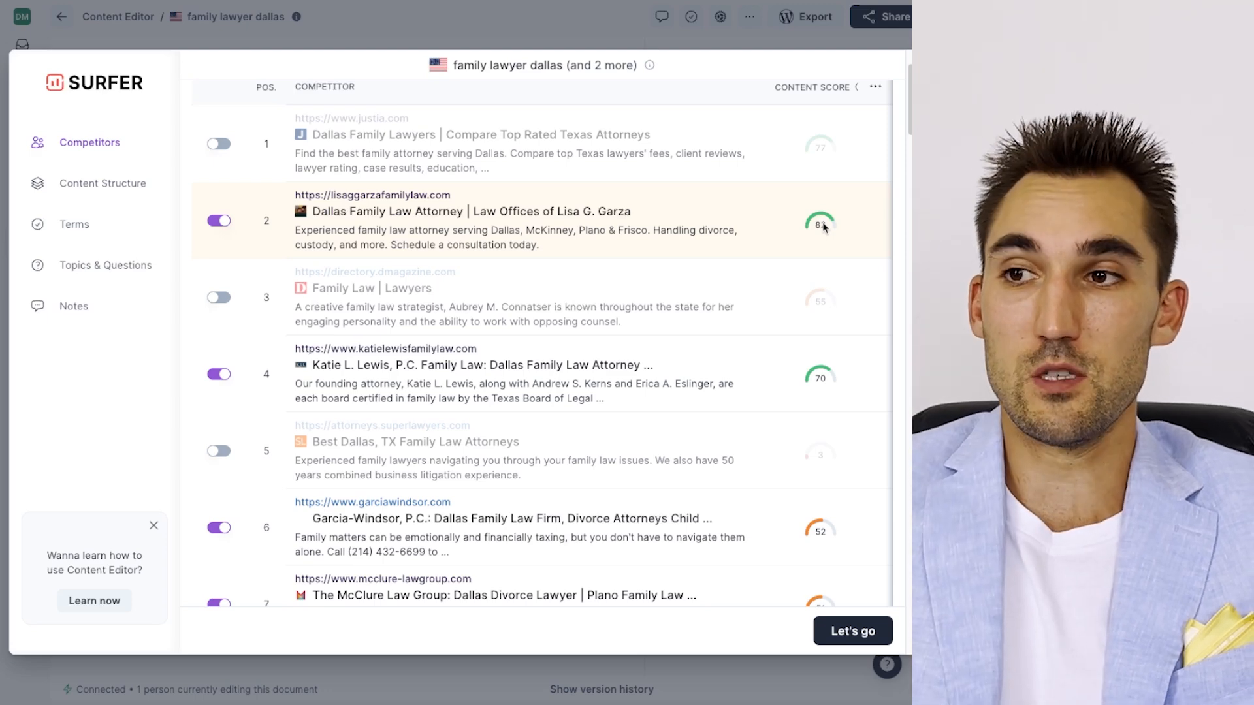
pyautogui.scroll(-1, 751, 343)
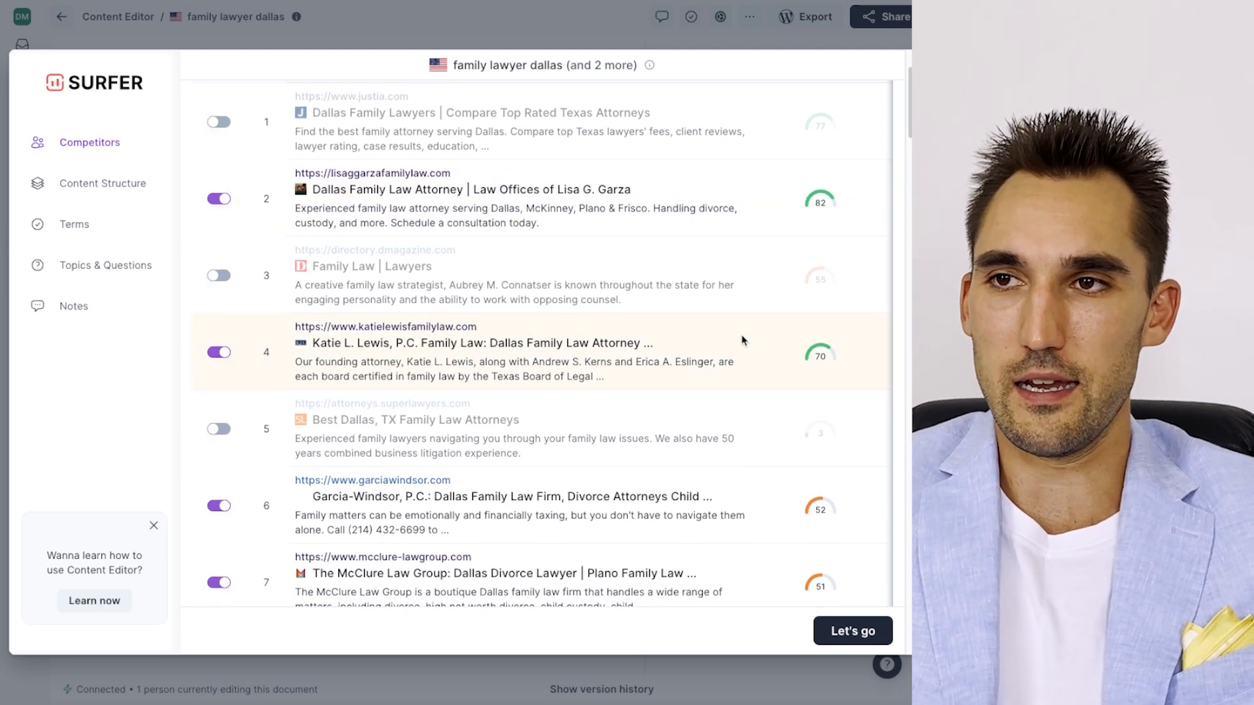
pyautogui.scroll(-6, 750, 342)
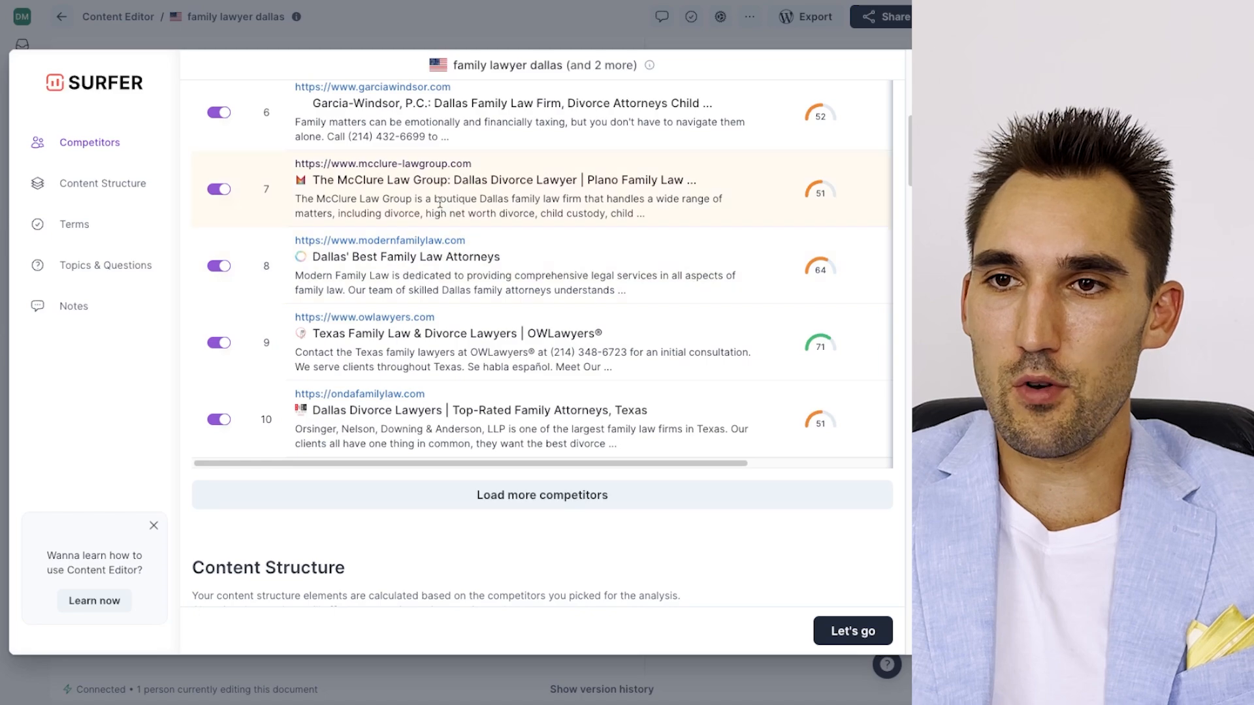
pyautogui.scroll(7, 445, 207)
pyautogui.scroll(-1, 755, 414)
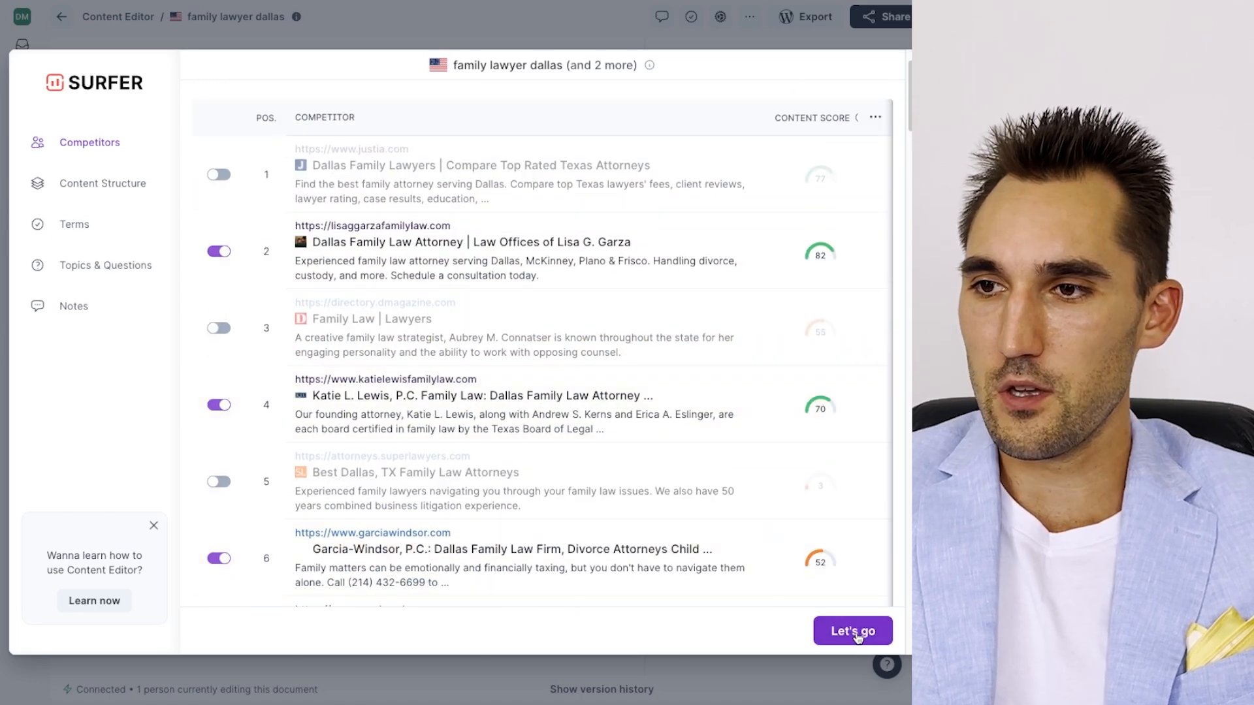
pyautogui.click(858, 633)
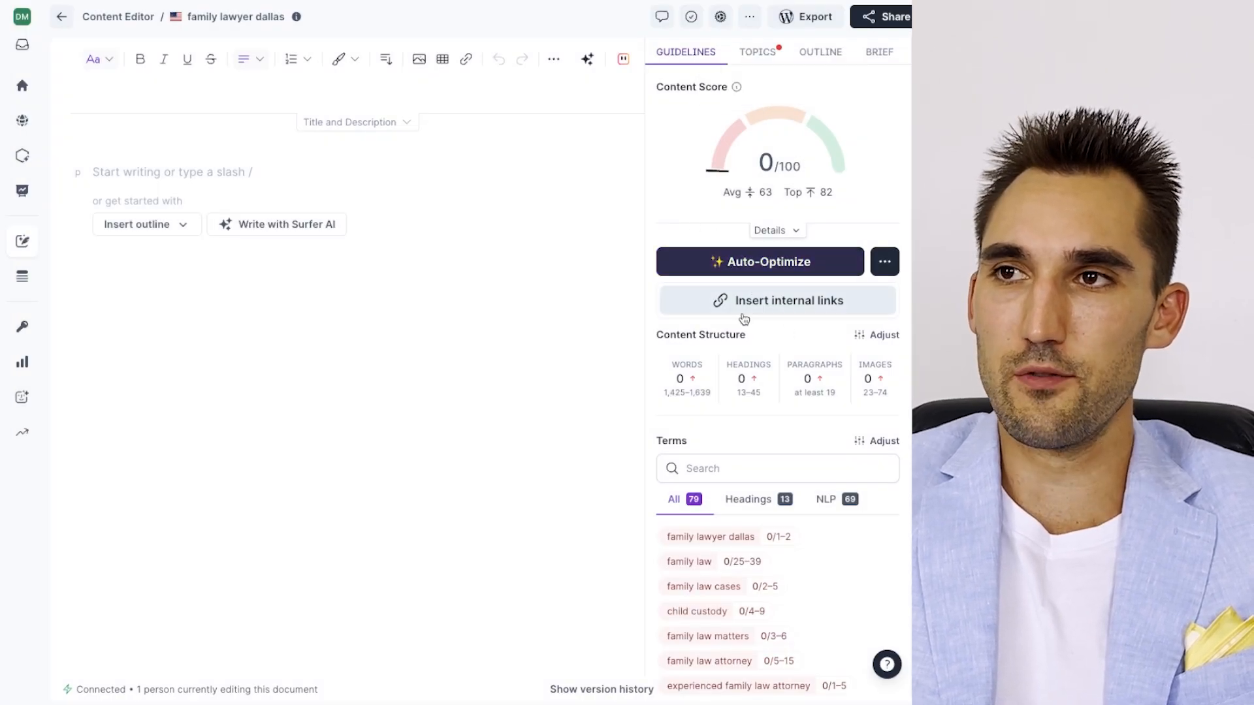
# Examine the full list of suggested terms and their usage ranges in the content guidelines, along with the content structure targets
pyautogui.scroll(-4, 747, 307)
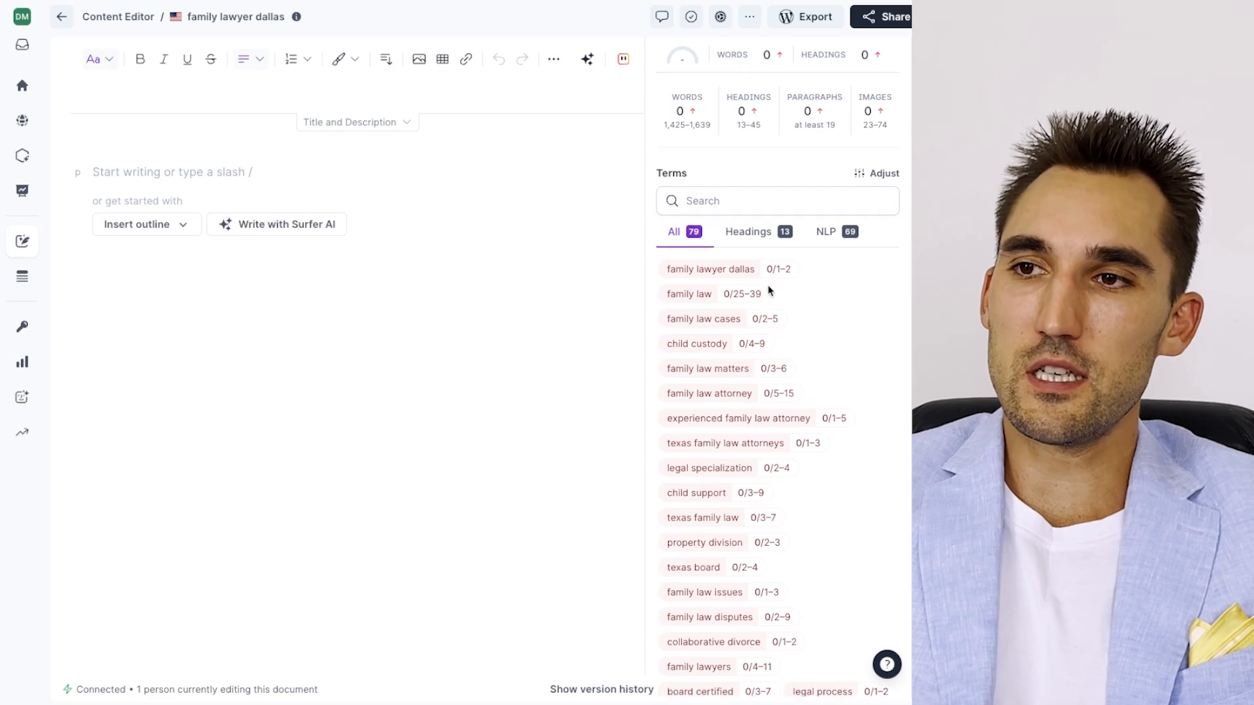
pyautogui.scroll(-4, 770, 291)
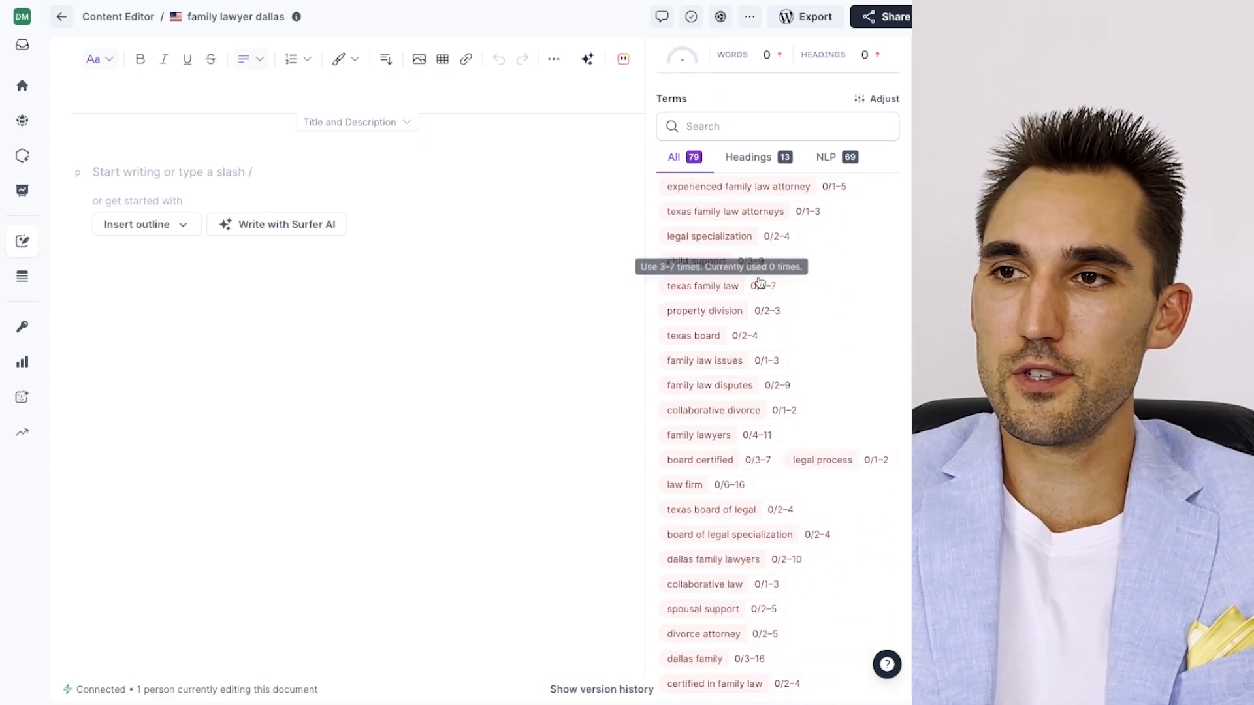
pyautogui.scroll(-3, 754, 288)
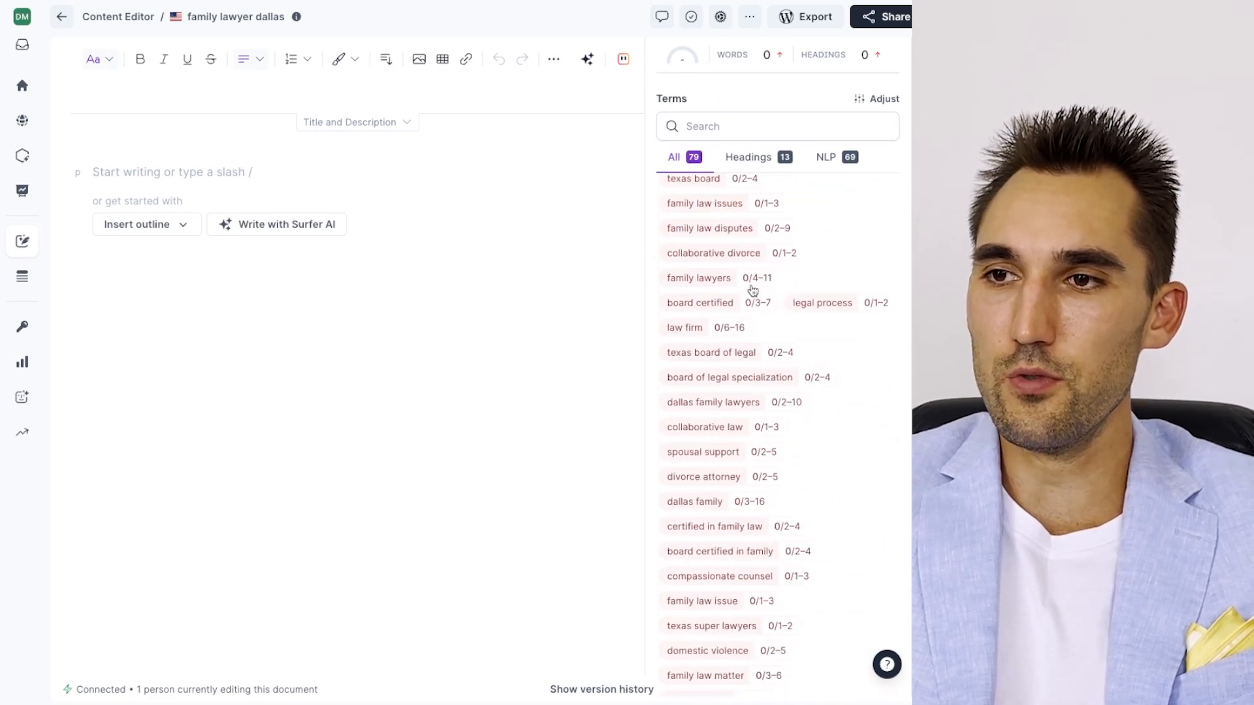
pyautogui.scroll(-15, 753, 290)
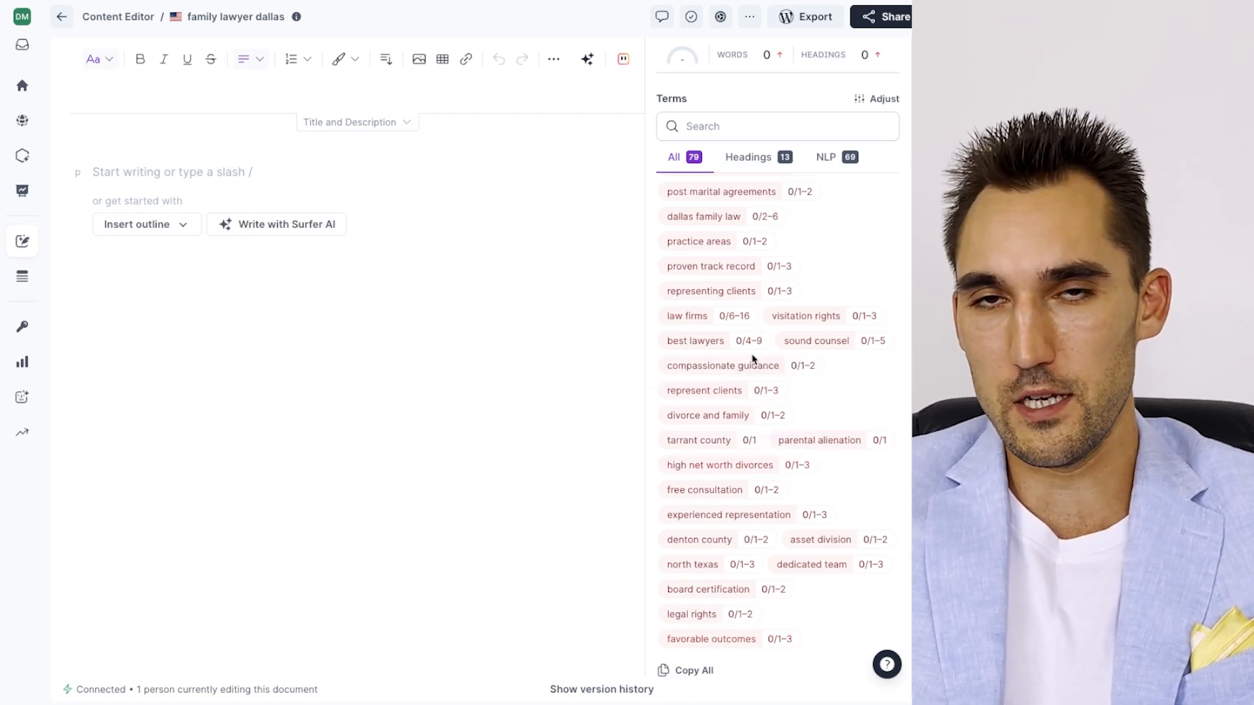
pyautogui.scroll(15, 705, 328)
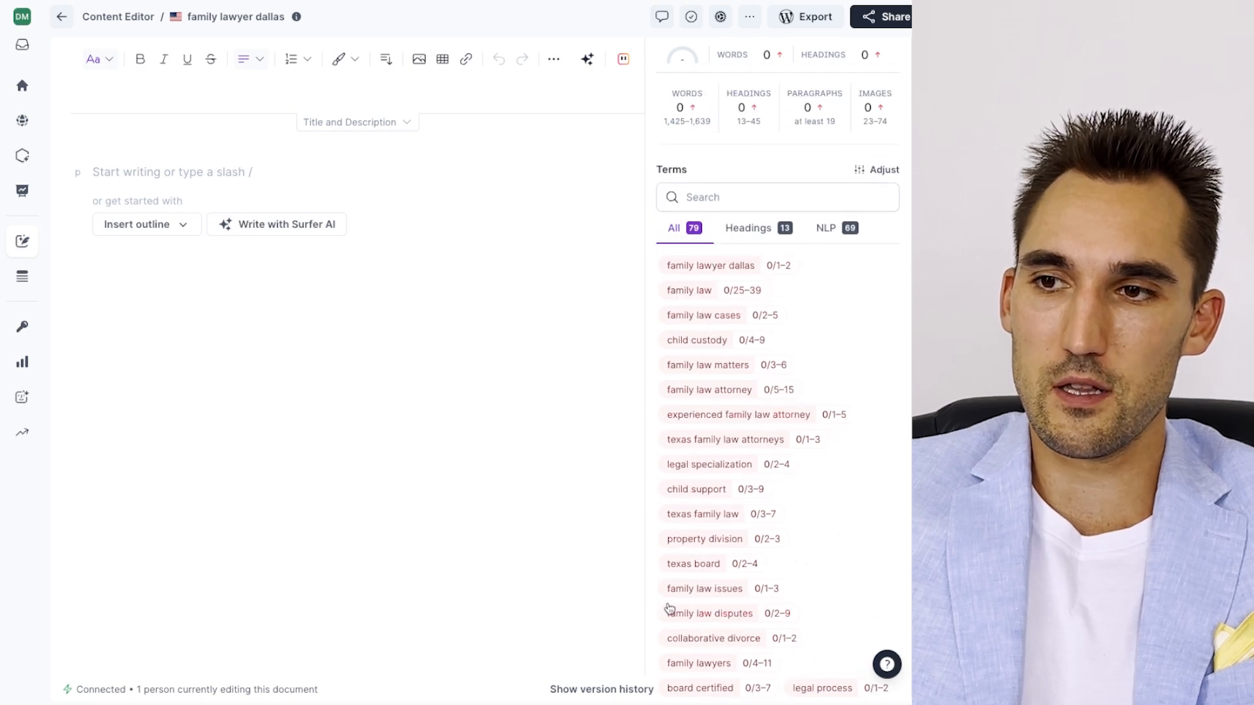
pyautogui.scroll(-1, 769, 307)
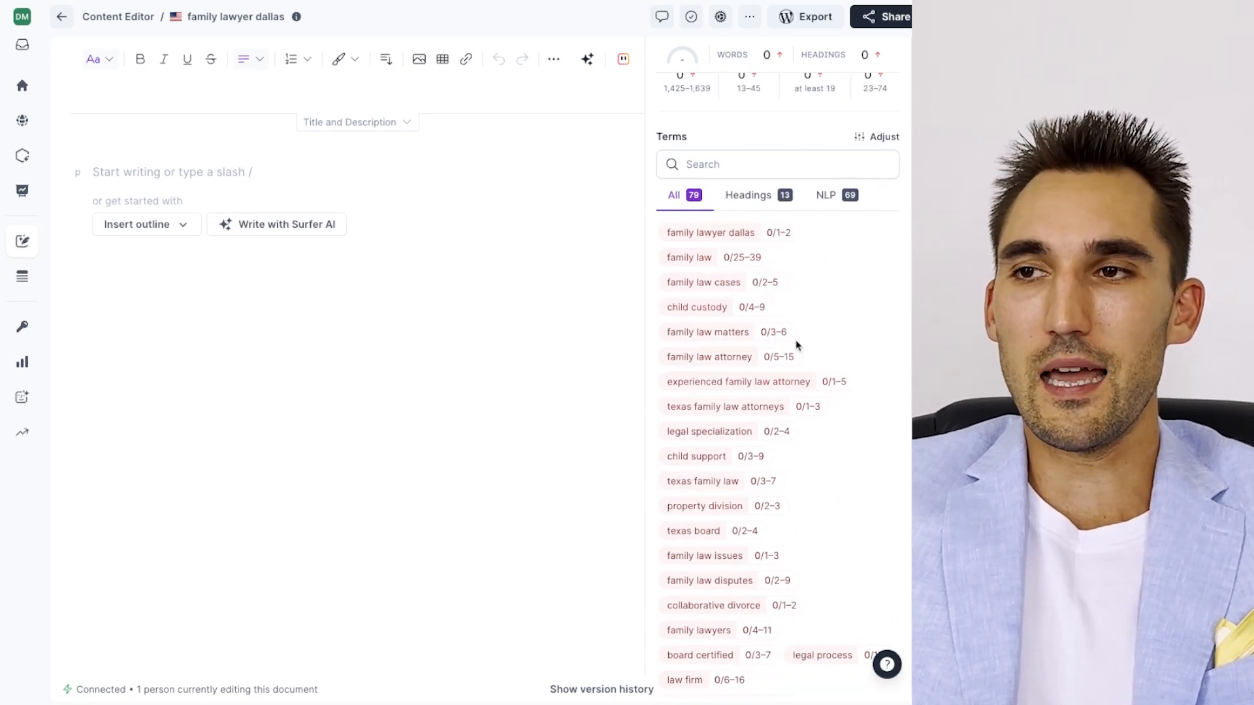
pyautogui.moveTo(847, 383)
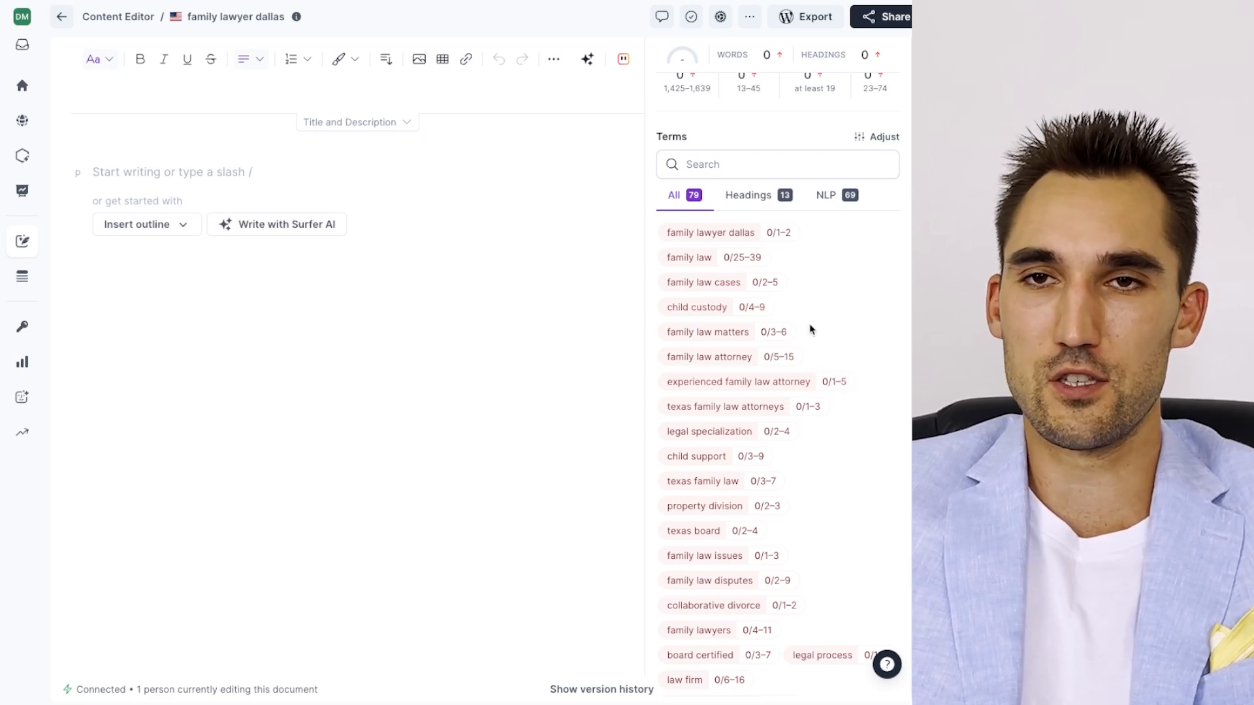
pyautogui.scroll(4, 809, 320)
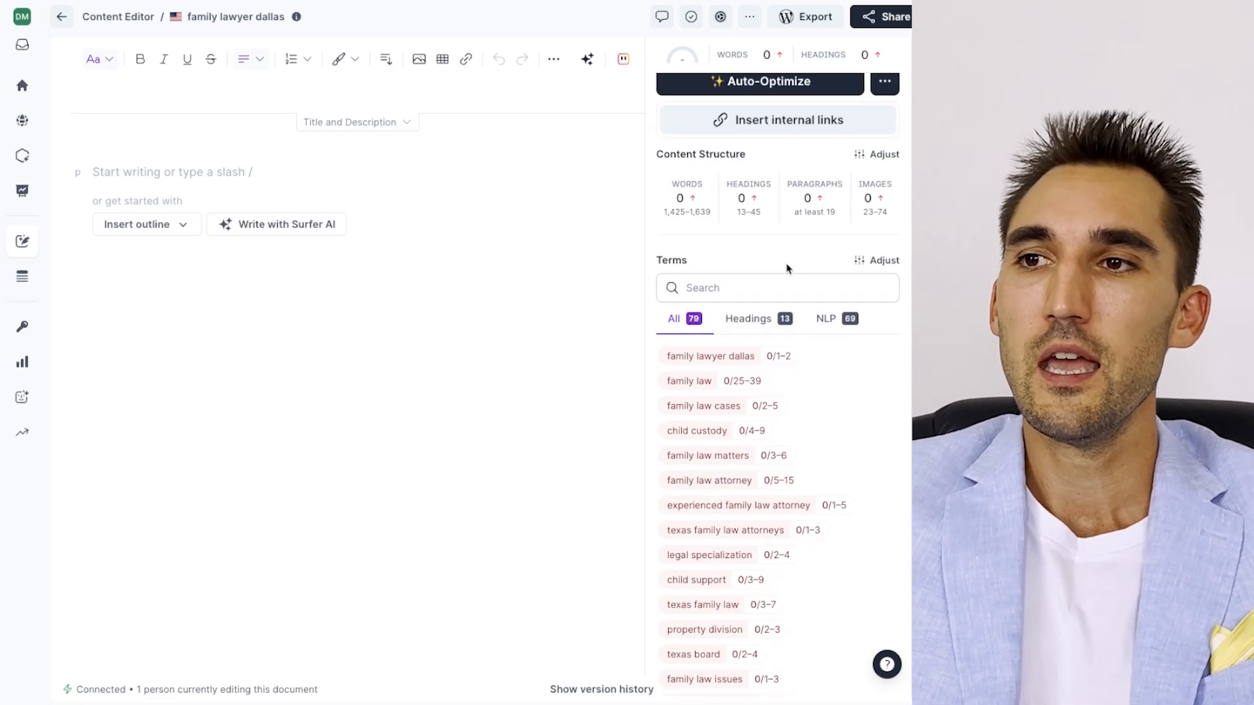
# Review the suggested heading terms and return to the full term list, checking the target word range in the content structure
pyautogui.click(770, 327)
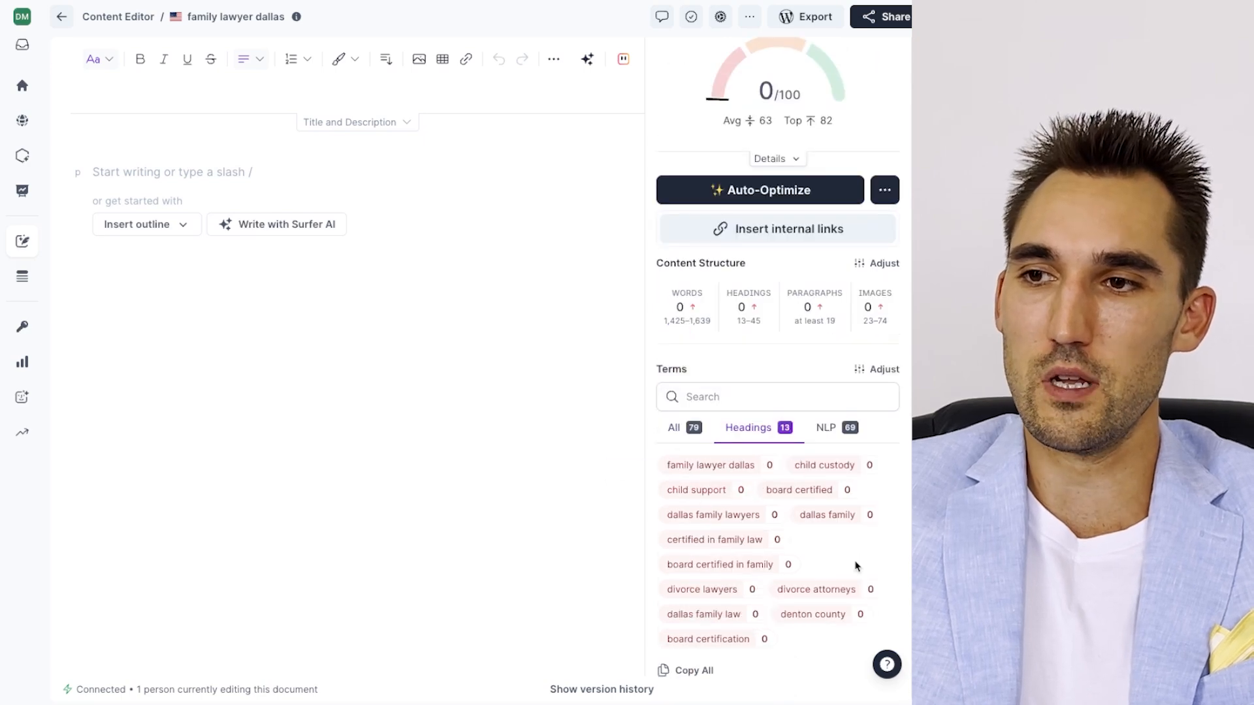
pyautogui.click(679, 431)
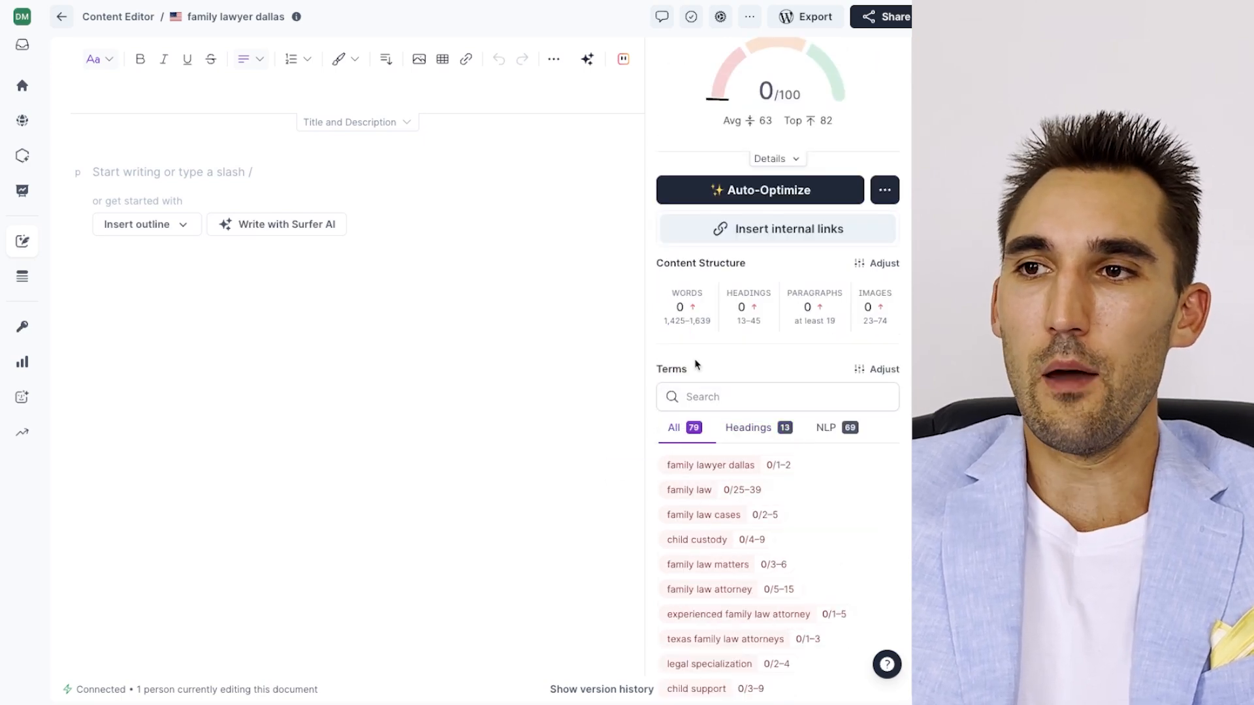
pyautogui.moveTo(712, 320); pyautogui.dragTo(663, 324)
pyautogui.scroll(-1, 716, 345)
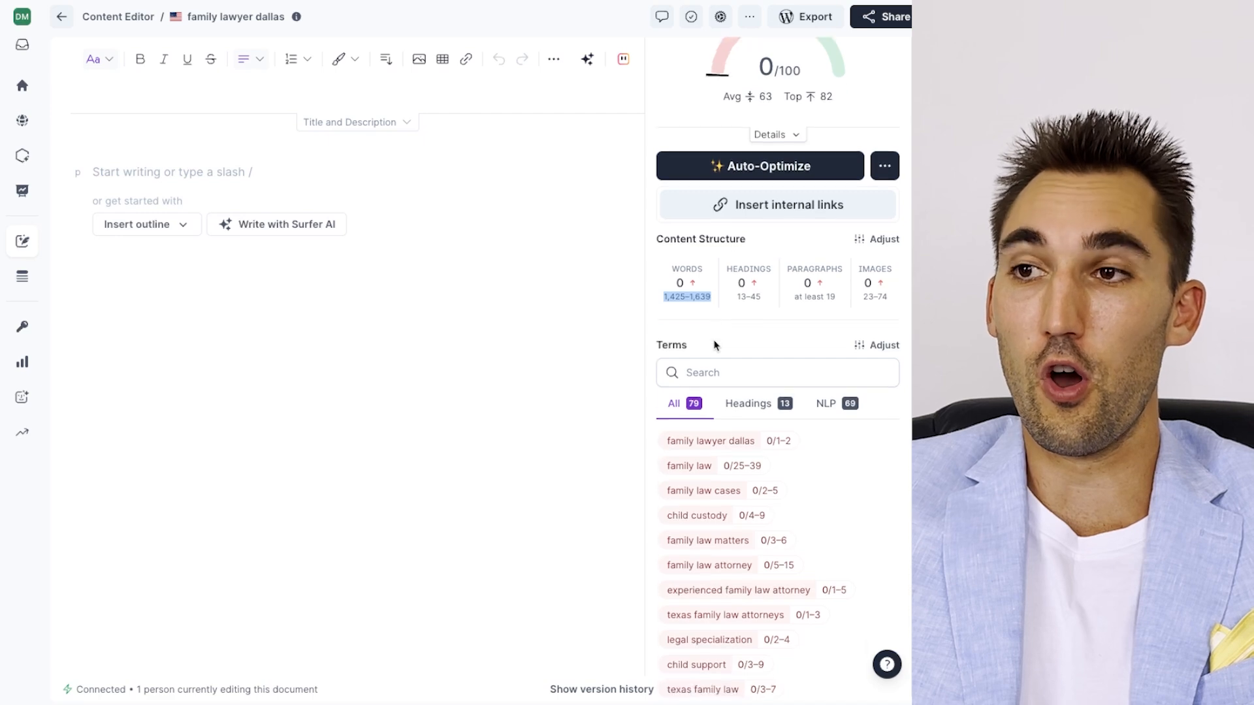
# Check the competitors' average and top content scores, and the keyword difficulty of "family lawyer dallas" in the Semrush Keyword Overview
pyautogui.scroll(3, 716, 340)
pyautogui.moveTo(772, 154); pyautogui.dragTo(789, 151)
pyautogui.click(790, 156)
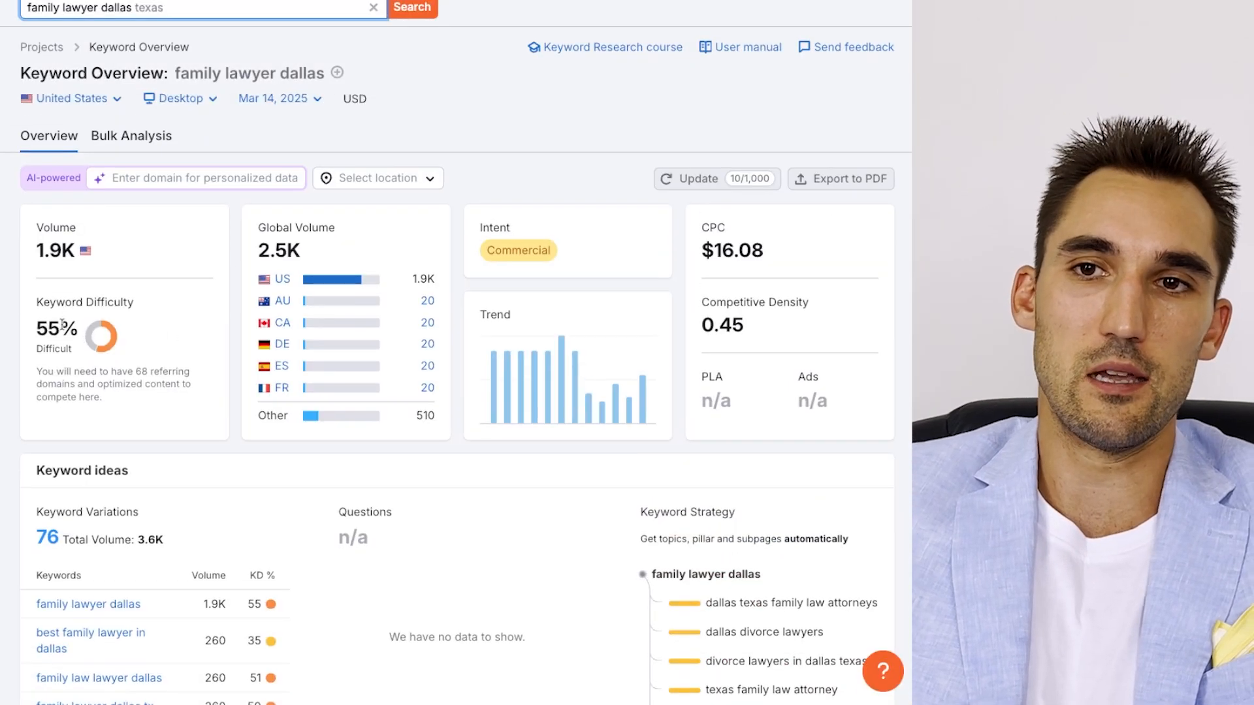
pyautogui.moveTo(62, 324); pyautogui.dragTo(35, 327)
pyautogui.click(148, 309)
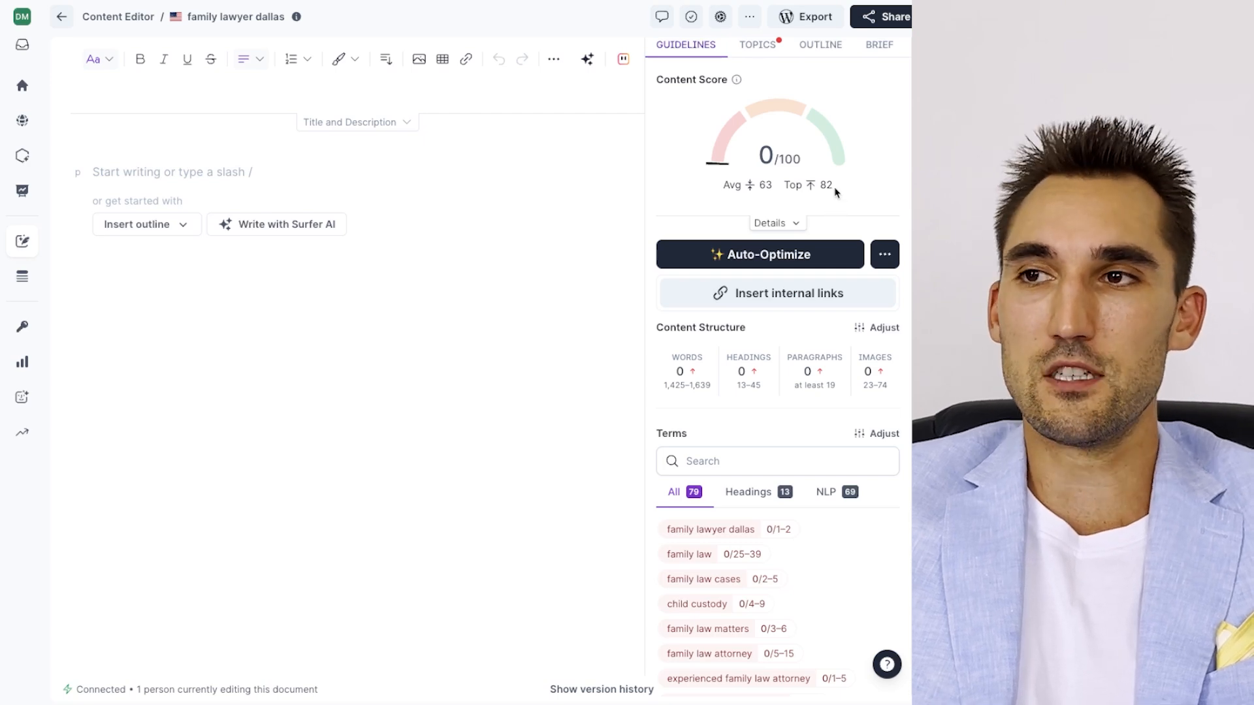
pyautogui.moveTo(821, 190)
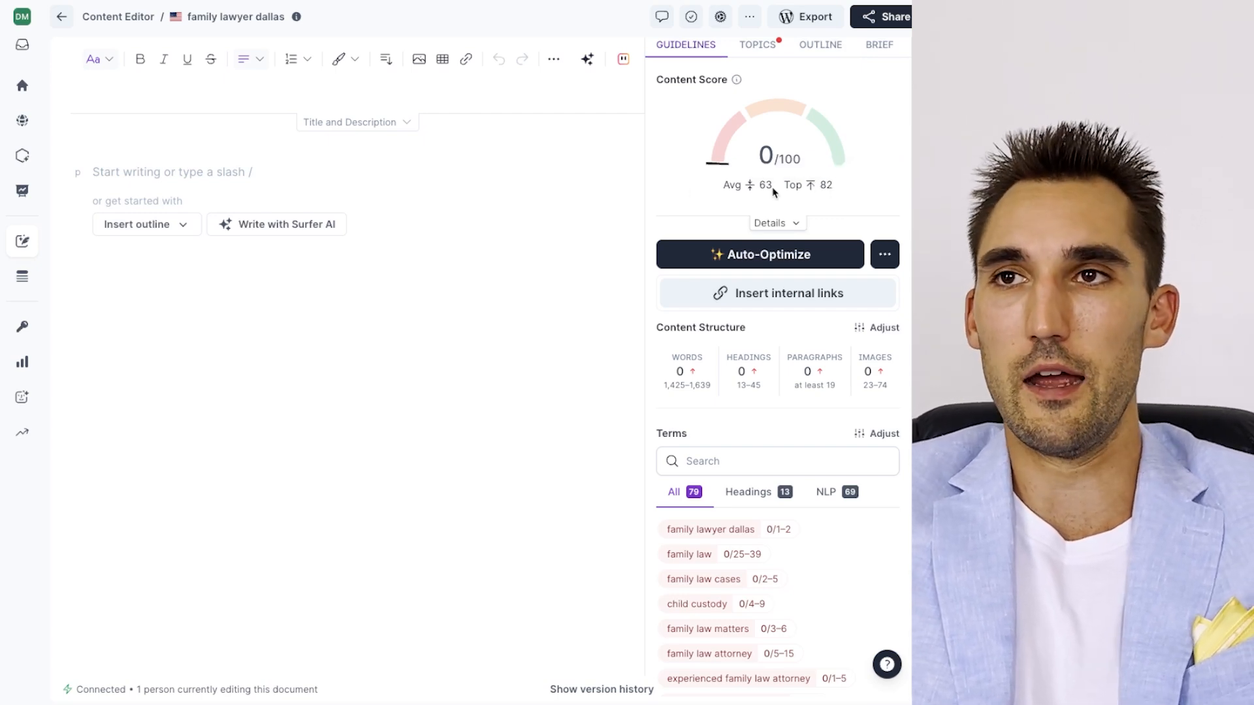
# Copy the complete list of suggested terms from the content guidelines
pyautogui.scroll(-1, 717, 450)
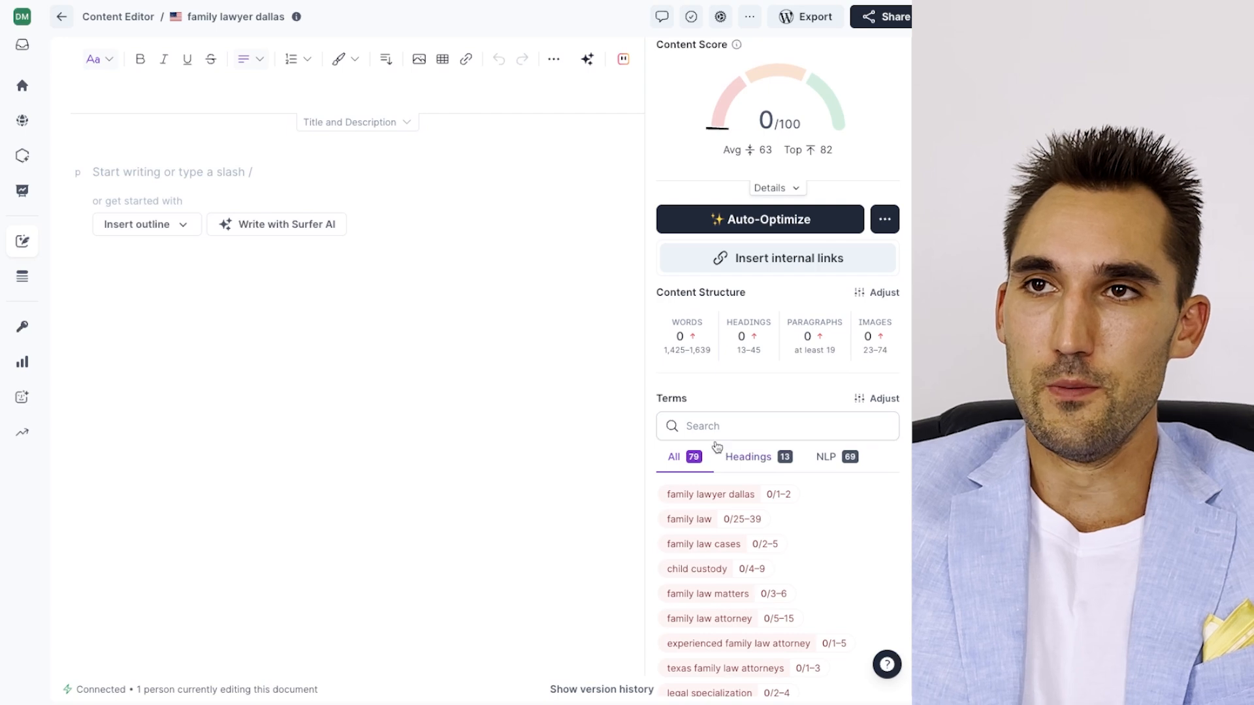
pyautogui.scroll(-15, 763, 371)
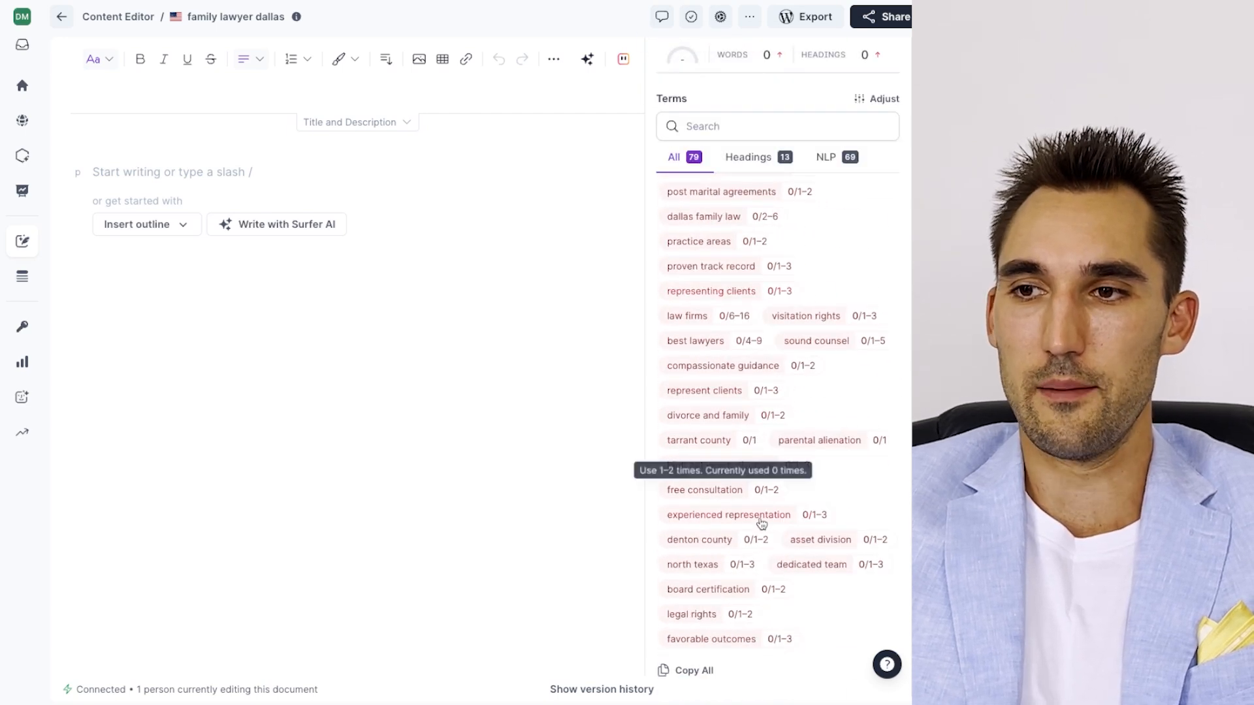
pyautogui.click(693, 673)
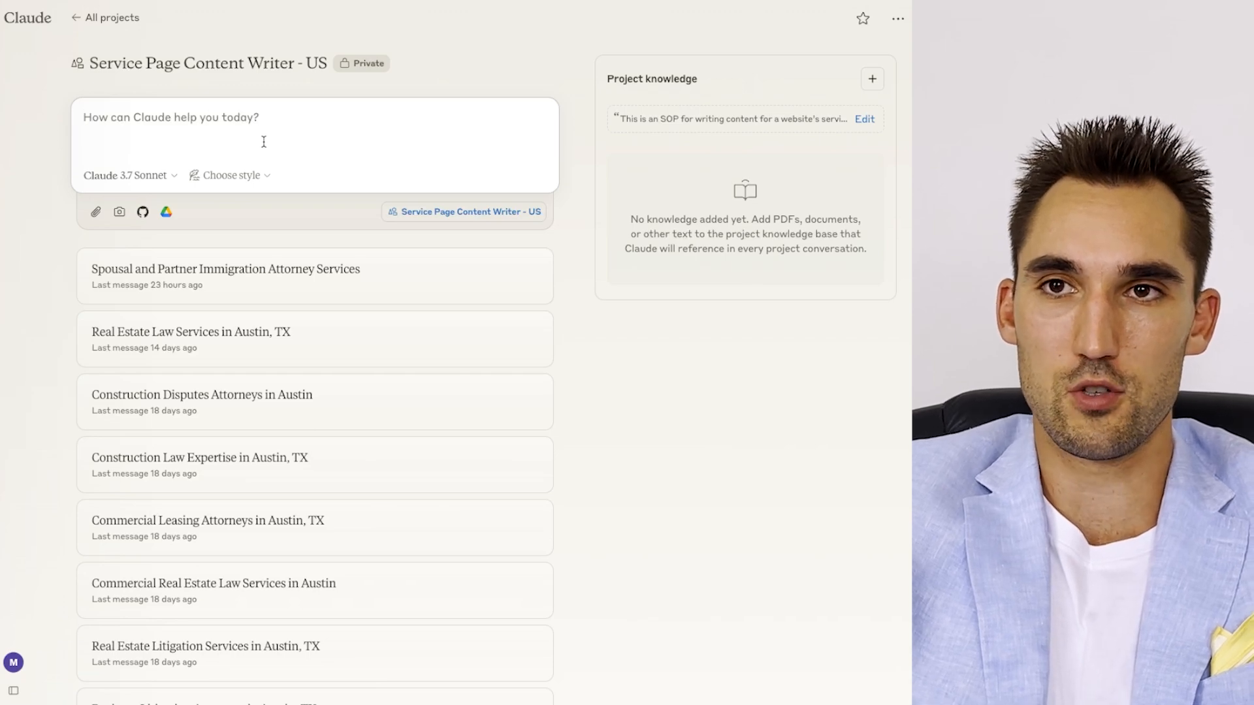
# In Claude's "Service Page Content Writer - US" project, start a prompt with "Topic: Family Lawyer In Dallas Texas" and "Word Count: 2000 Words"
pyautogui.write('Topic: Fam')
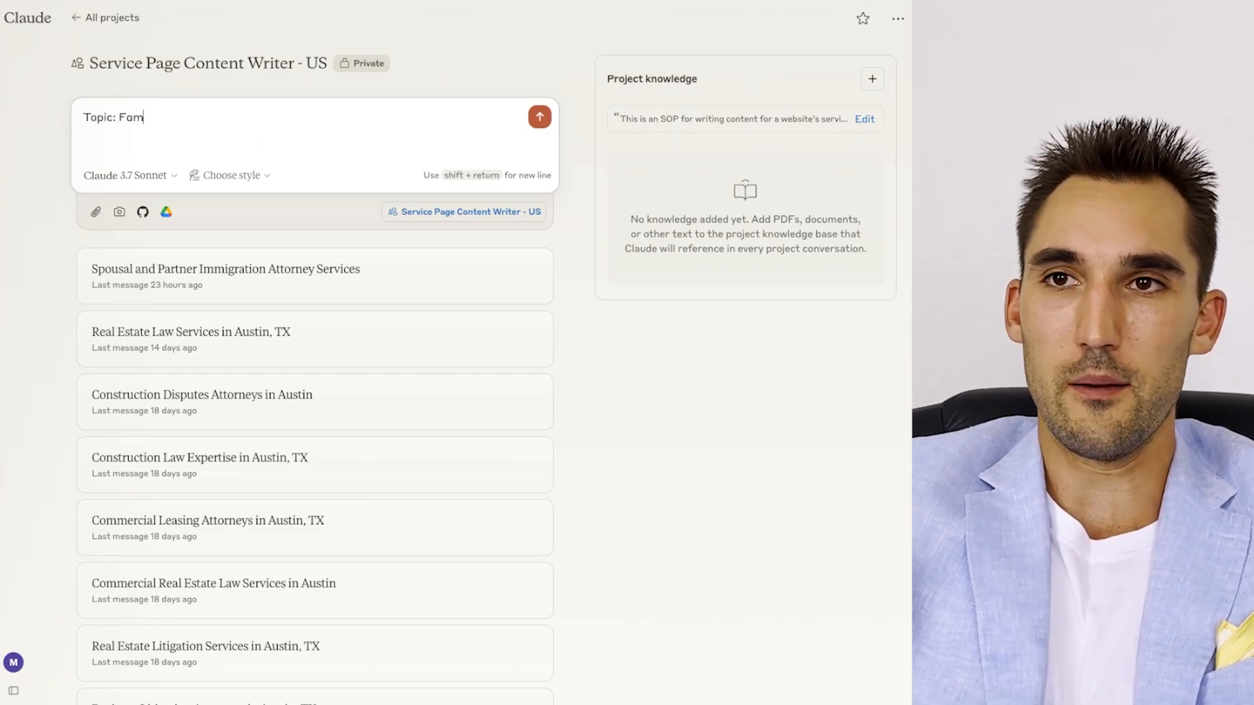
pyautogui.write('ily Lawyer In Dallas Texas')
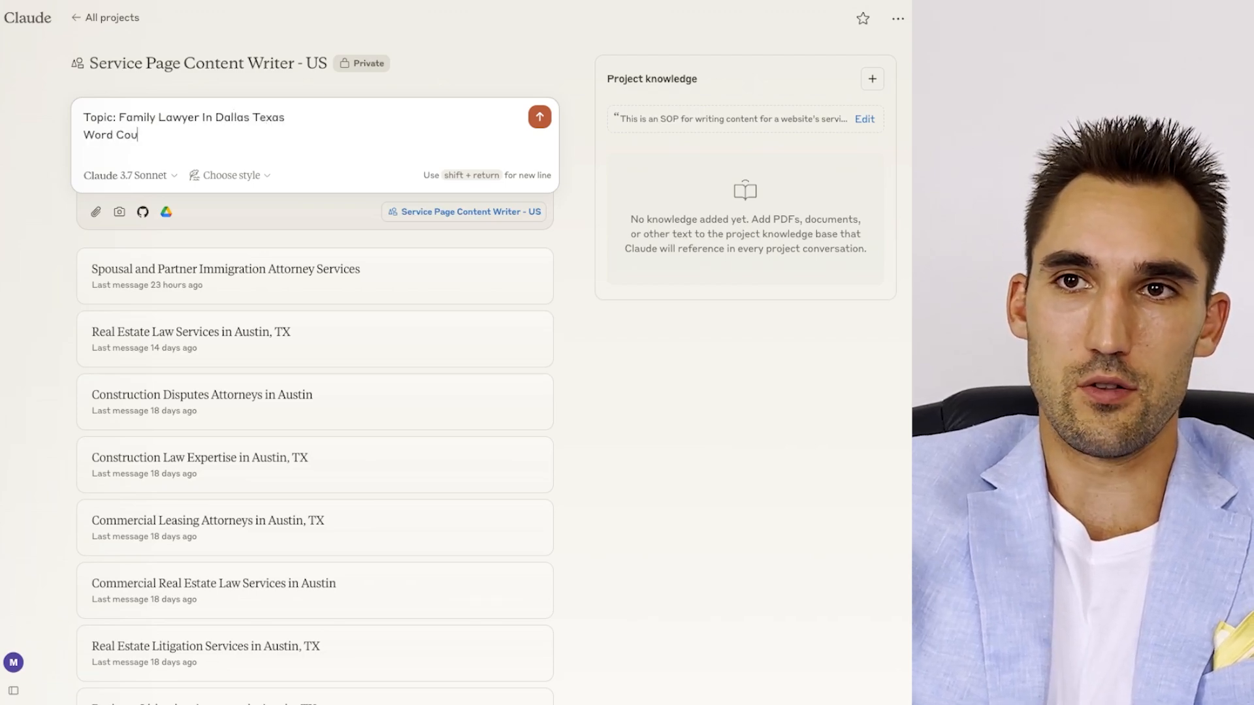
pyautogui.write('200')
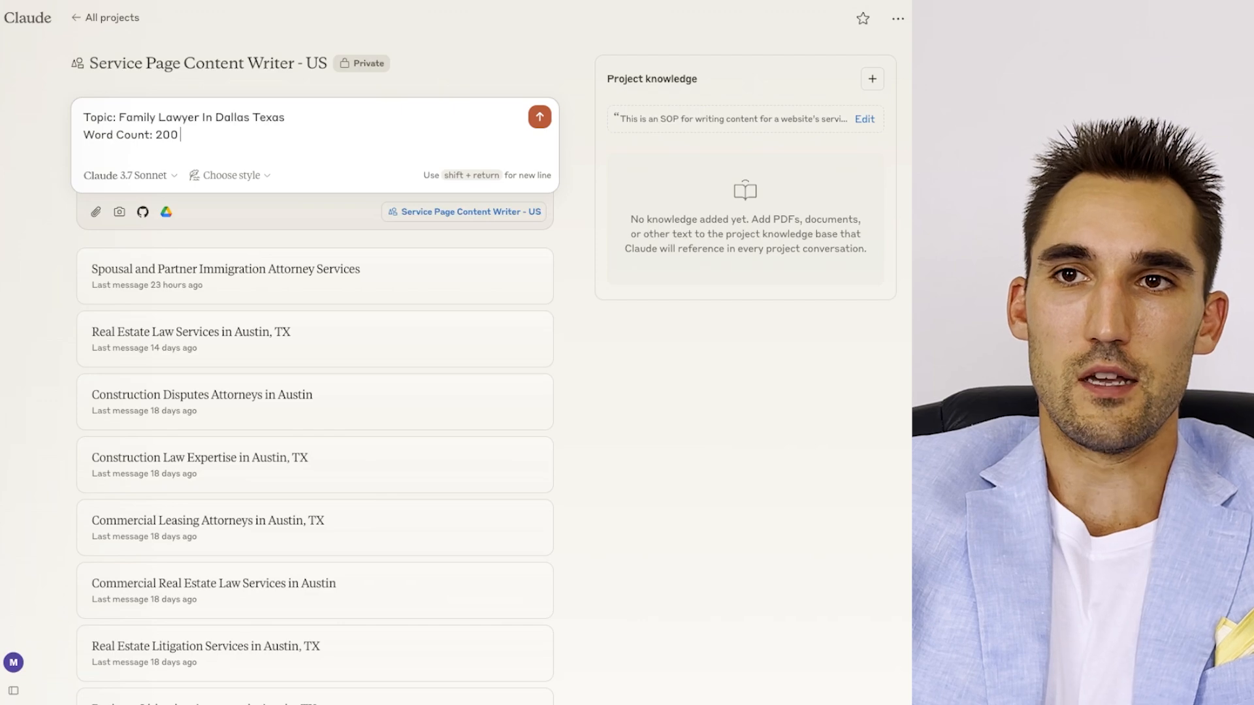
pyautogui.write('0 Words')
pyautogui.hotkey('shift', 'Return')
# Add the line "Surfer SEO Keywords to Include:" to the prompt, followed by the copied term list
pyautogui.write('Sur')
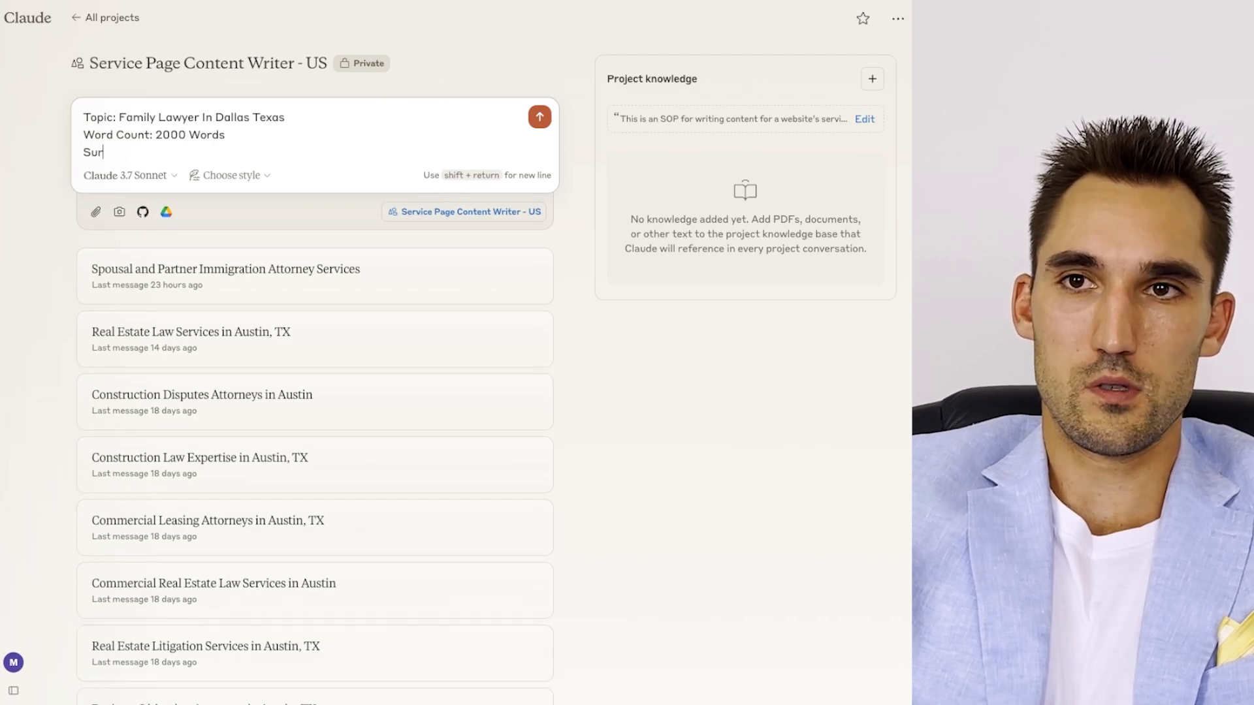
pyautogui.write('fer SEO Keywor')
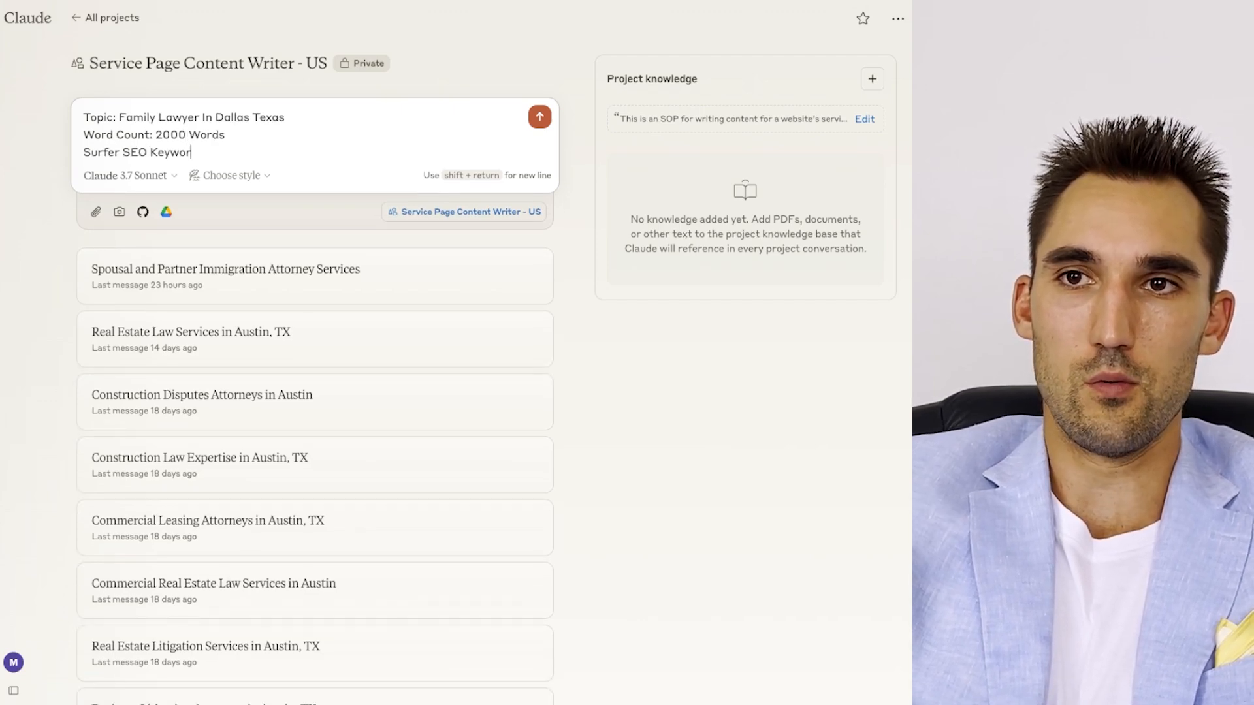
pyautogui.write('ds to Include')
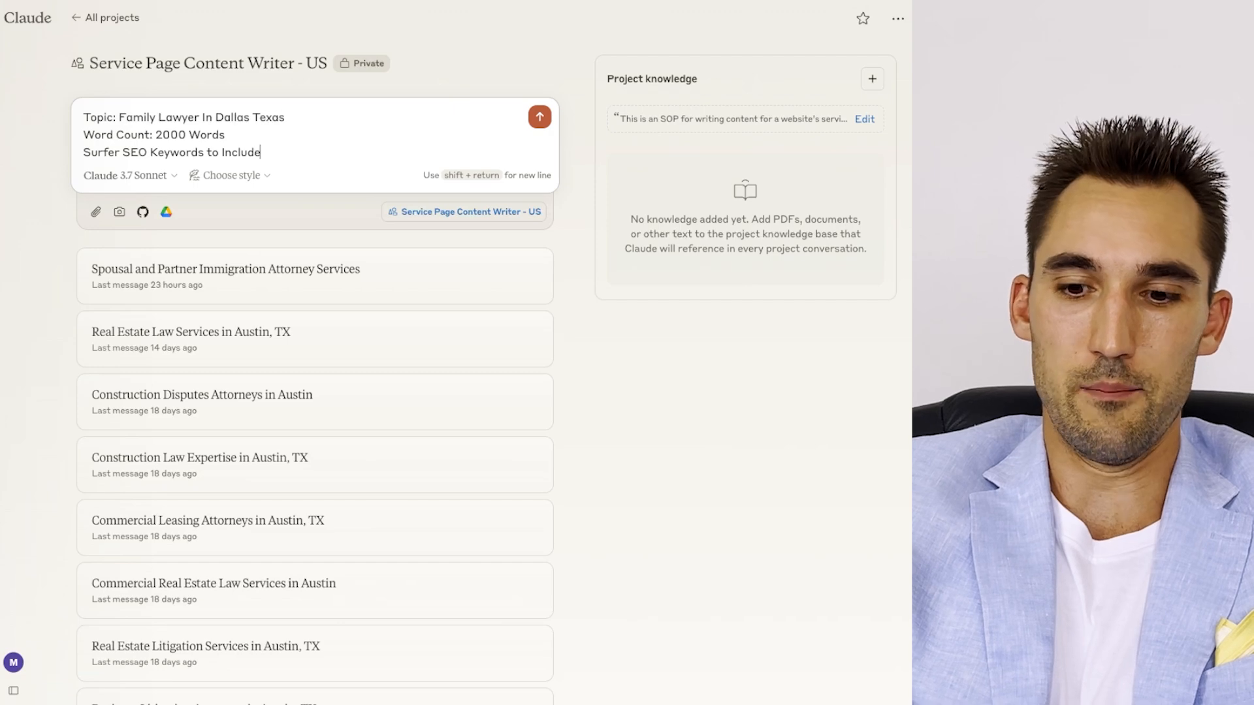
pyautogui.write(':')
pyautogui.hotkey('shift', 'Return')
pyautogui.hotkey('shift', 'Return')
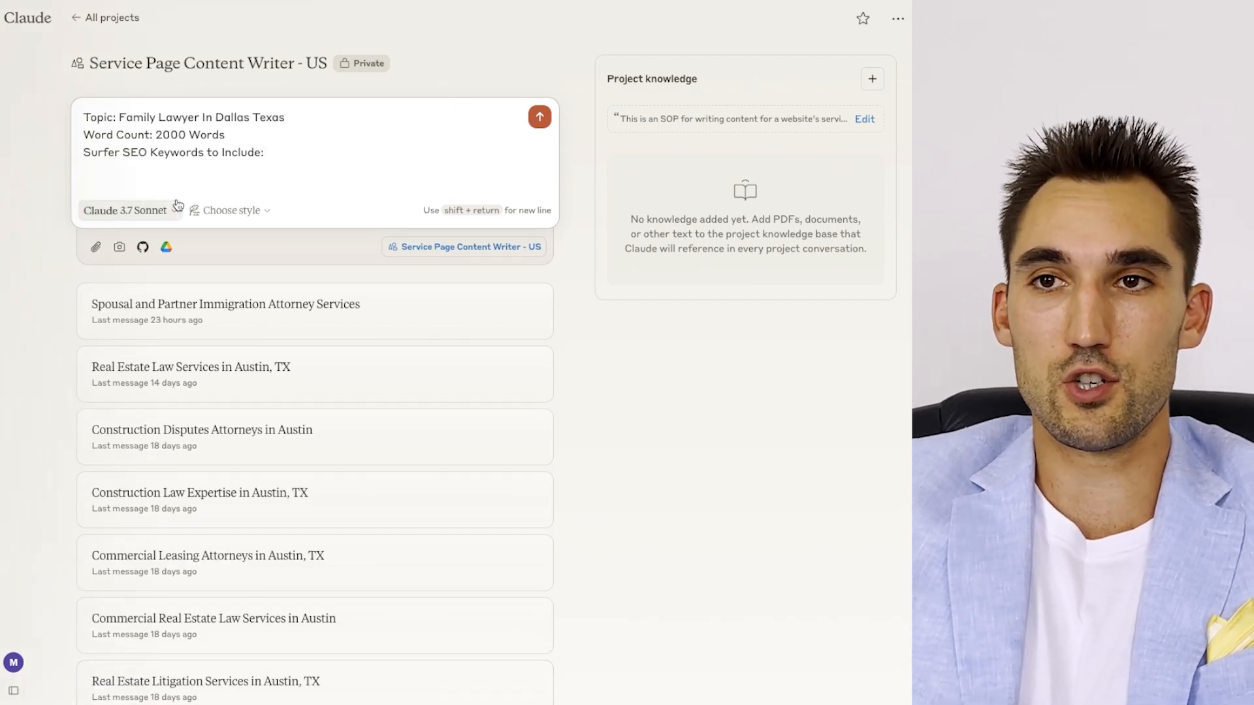
pyautogui.hotkey('ctrl', 'v')
pyautogui.scroll(10, 246, 367)
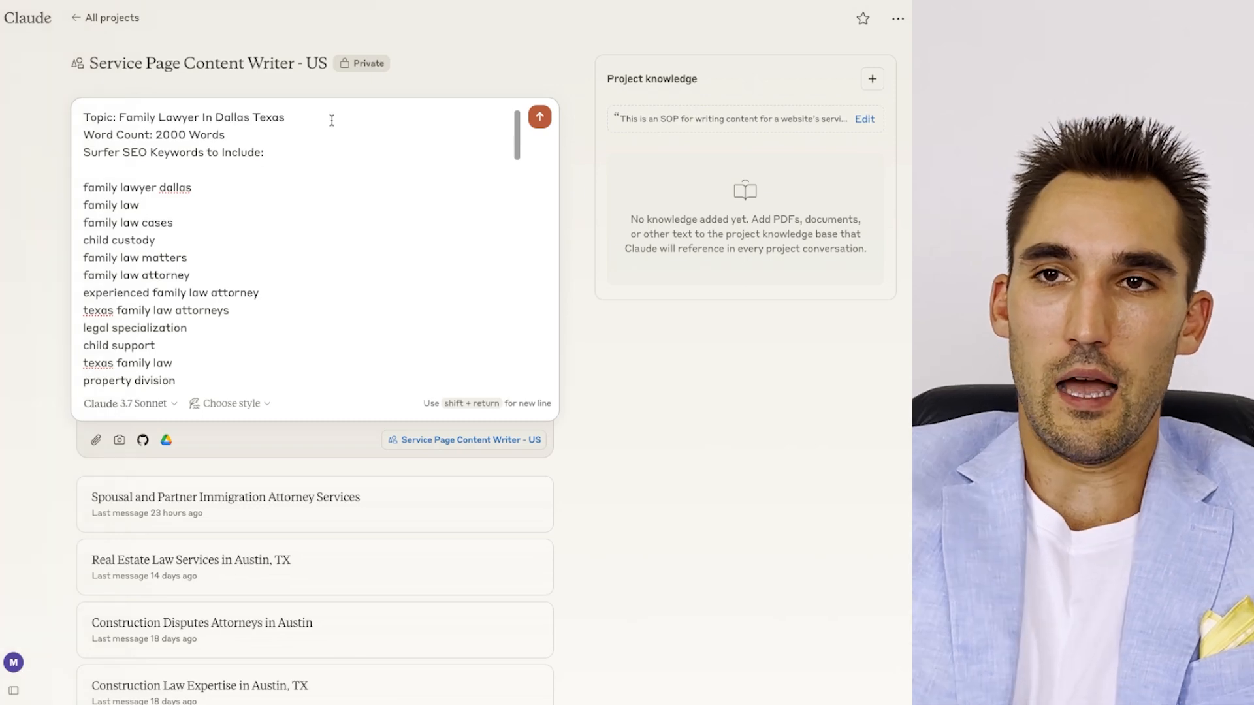
# Insert the line "Location: Dallas Texas" below the topic and submit the prompt
pyautogui.click(330, 118)
pyautogui.hotkey('shift', 'Return')
pyautogui.write('Locati')
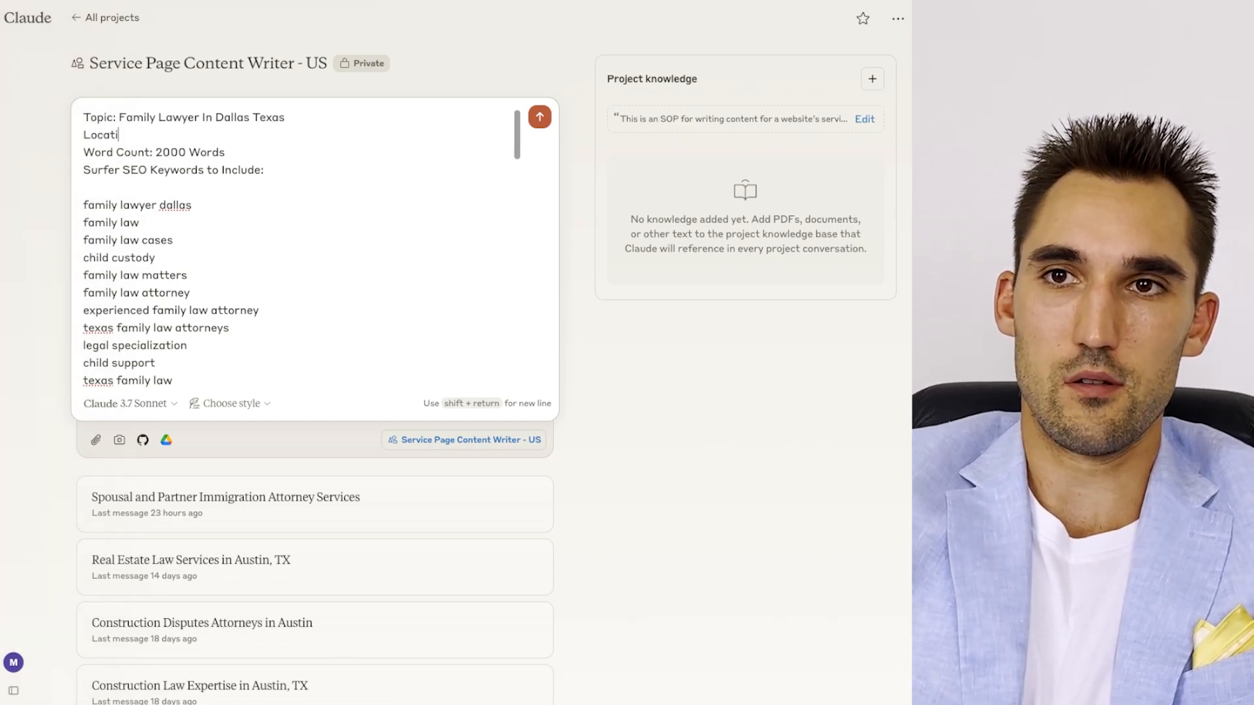
pyautogui.write('on: Dallas Texas')
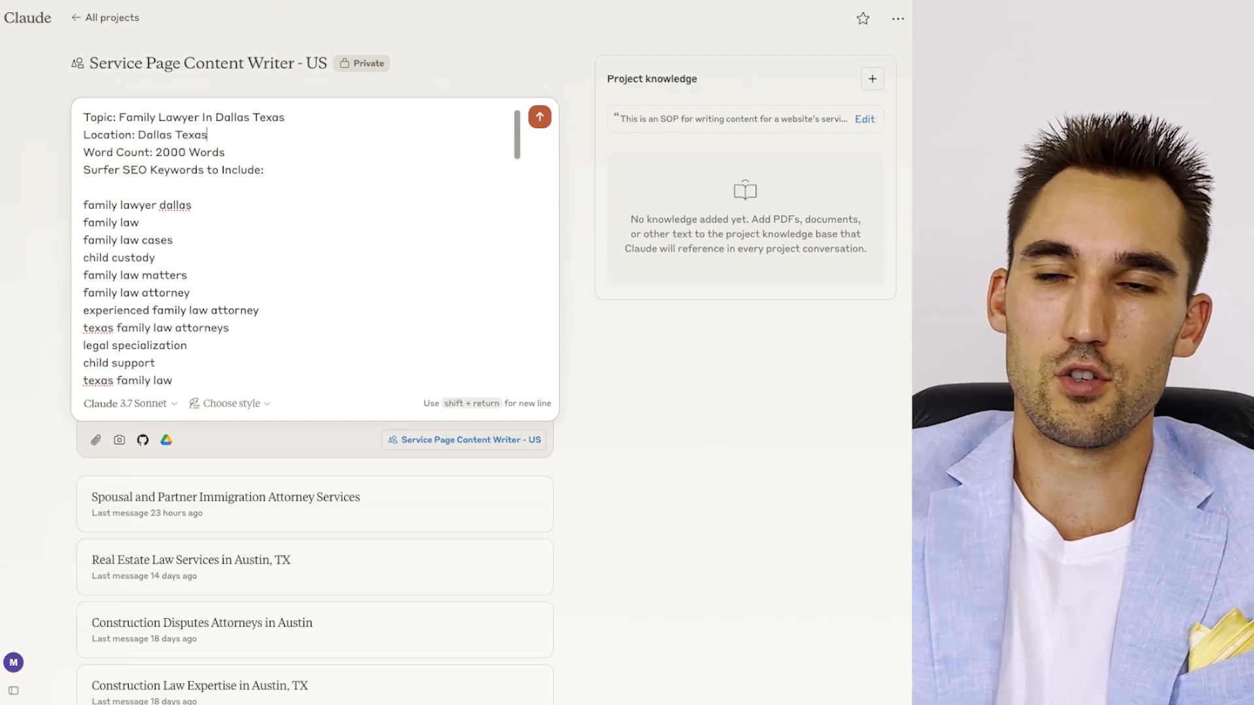
pyautogui.click(540, 117)
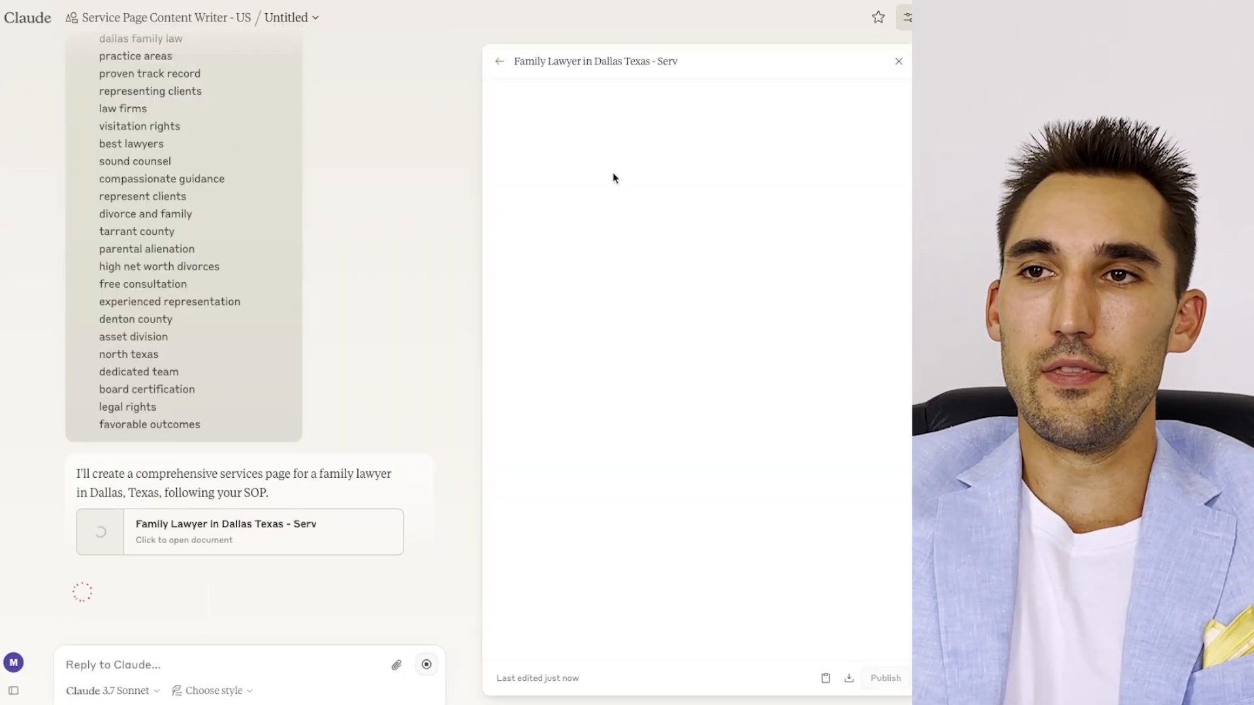
# Copy the whole generated "Family Lawyer in Dallas Texas" article from Claude into the Surfer content editor
pyautogui.scroll(10, 161, 154)
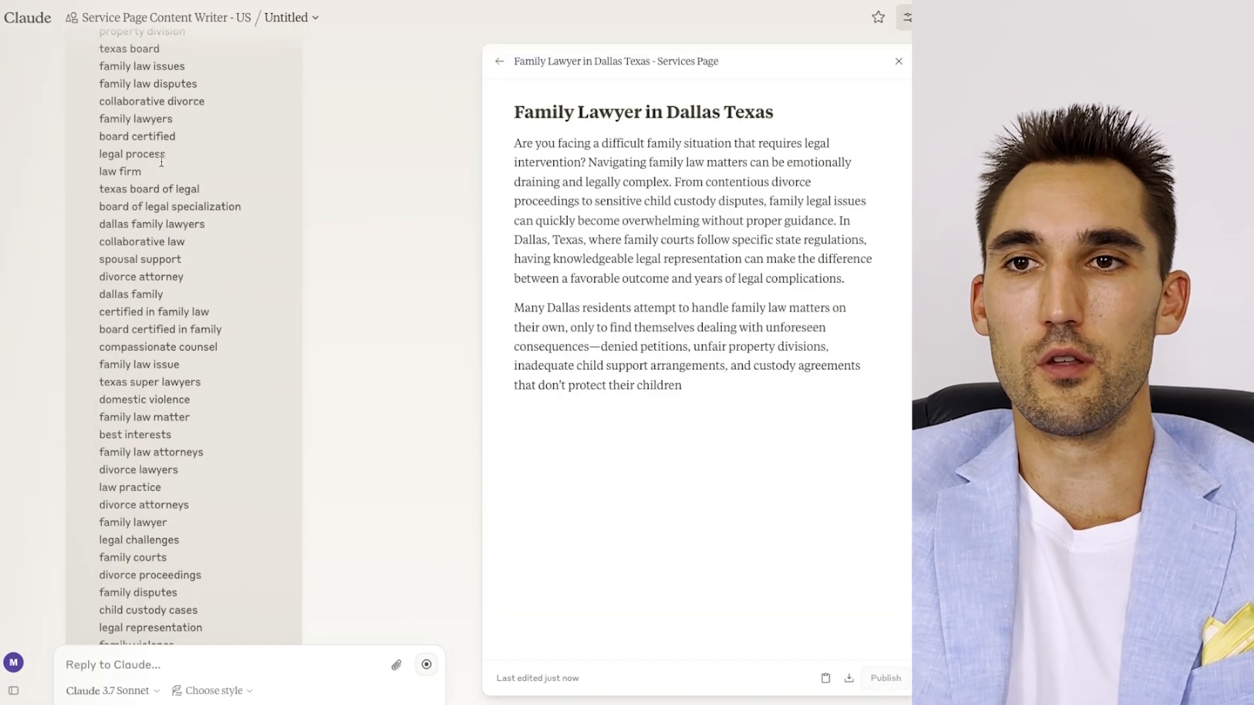
pyautogui.scroll(5, 161, 154)
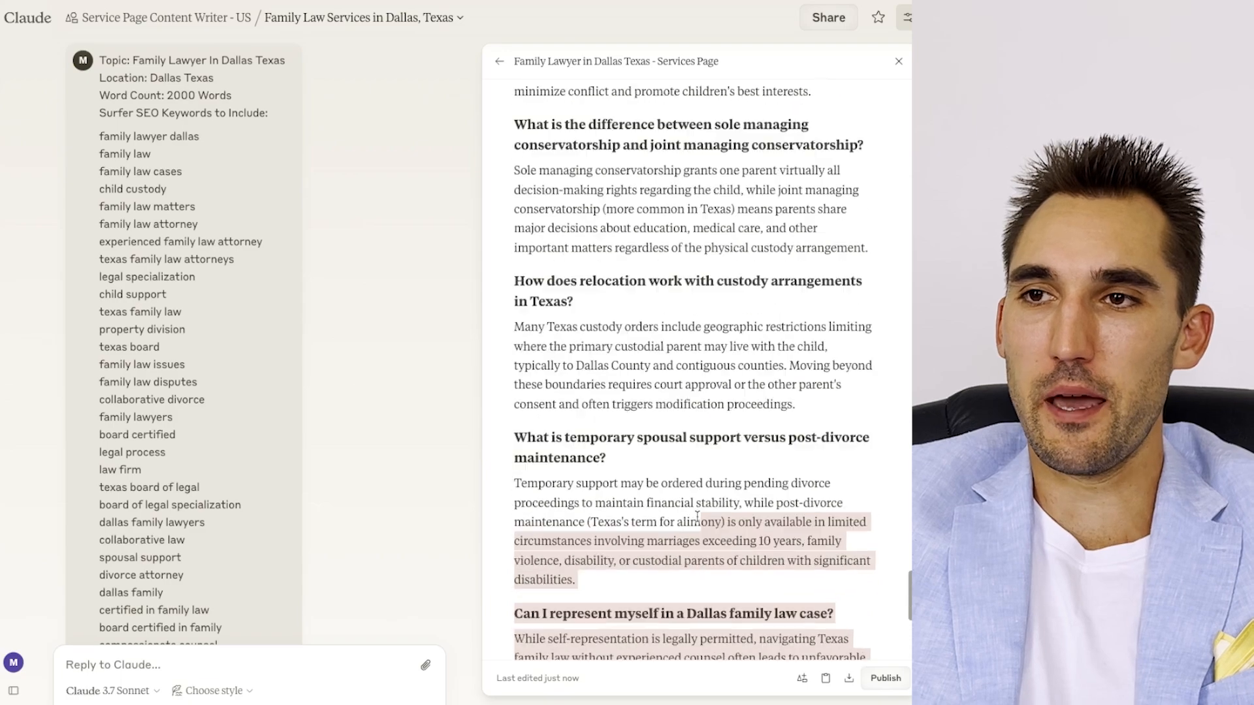
pyautogui.scroll(12, 686, 496)
pyautogui.moveTo(697, 516); pyautogui.dragTo(515, 104)
pyautogui.scroll(20, 627, 452)
pyautogui.scroll(20, 560, 319)
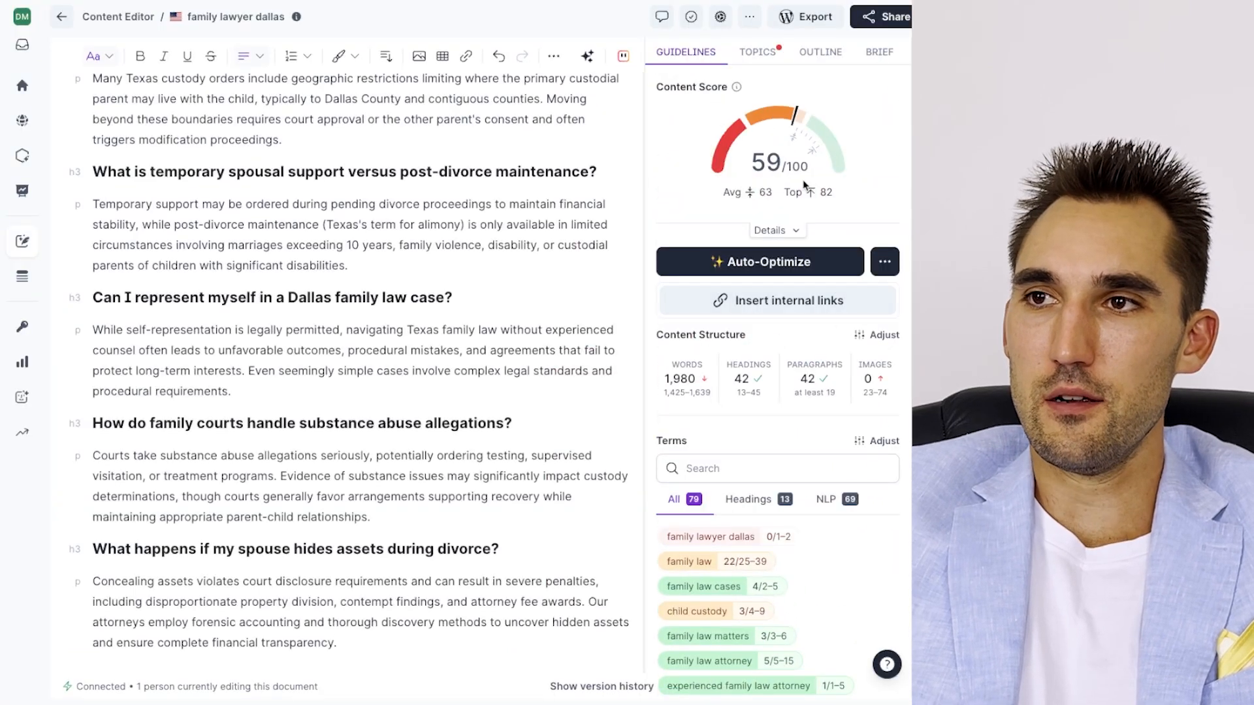
# Review the content score, structure counts and term usage of the pasted article
pyautogui.moveTo(752, 161); pyautogui.dragTo(805, 183)
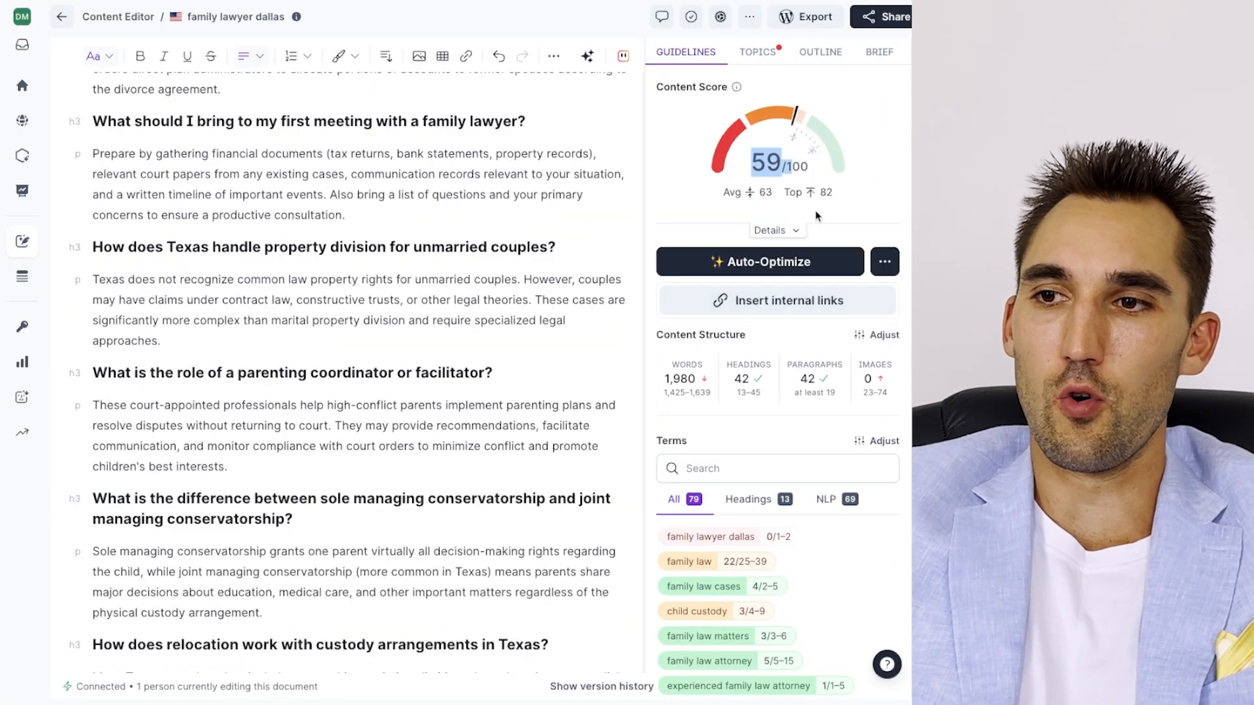
pyautogui.click(847, 550)
pyautogui.scroll(10, 391, 222)
pyautogui.scroll(10, 426, 218)
pyautogui.scroll(-2, 704, 447)
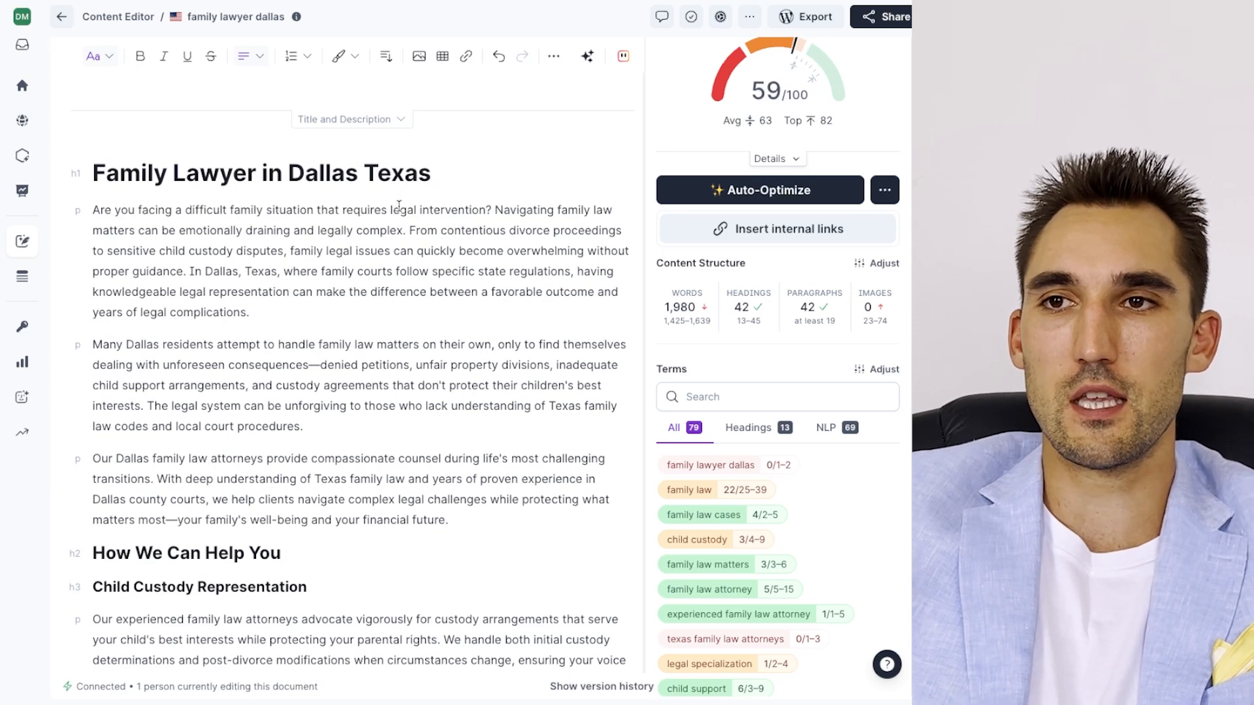
# Split the first intro paragraph into separate paragraphs before "Navigating family law matters", "From contentious divorce proceedings" and "In Dallas, Texas"
pyautogui.click(496, 215)
pyautogui.press('Return')
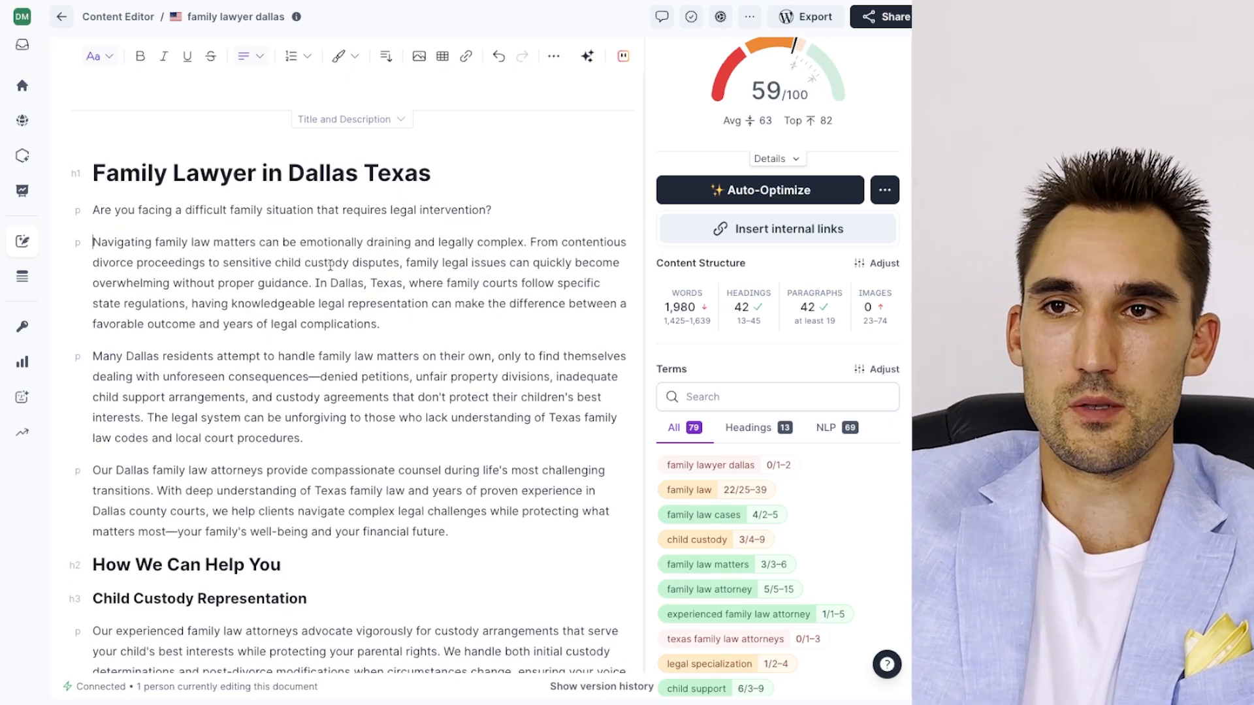
pyautogui.click(316, 282)
pyautogui.press('Return')
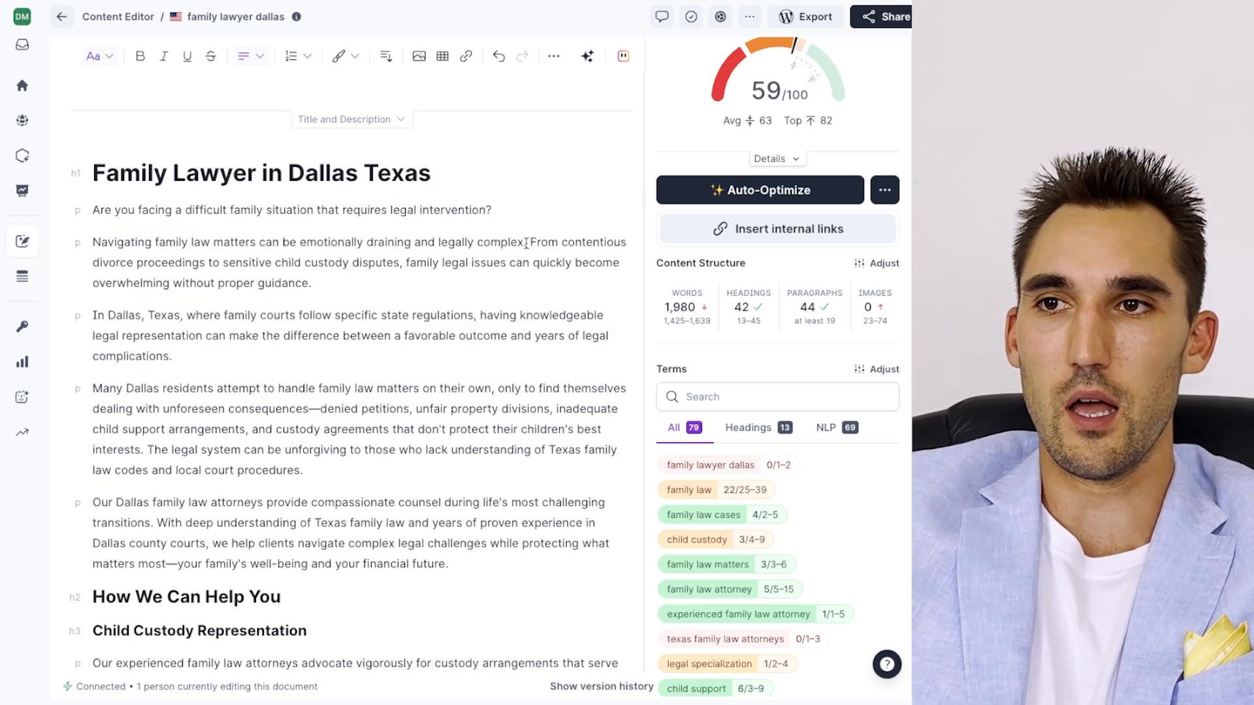
pyautogui.click(530, 243)
pyautogui.press('Return')
pyautogui.scroll(-2, 252, 334)
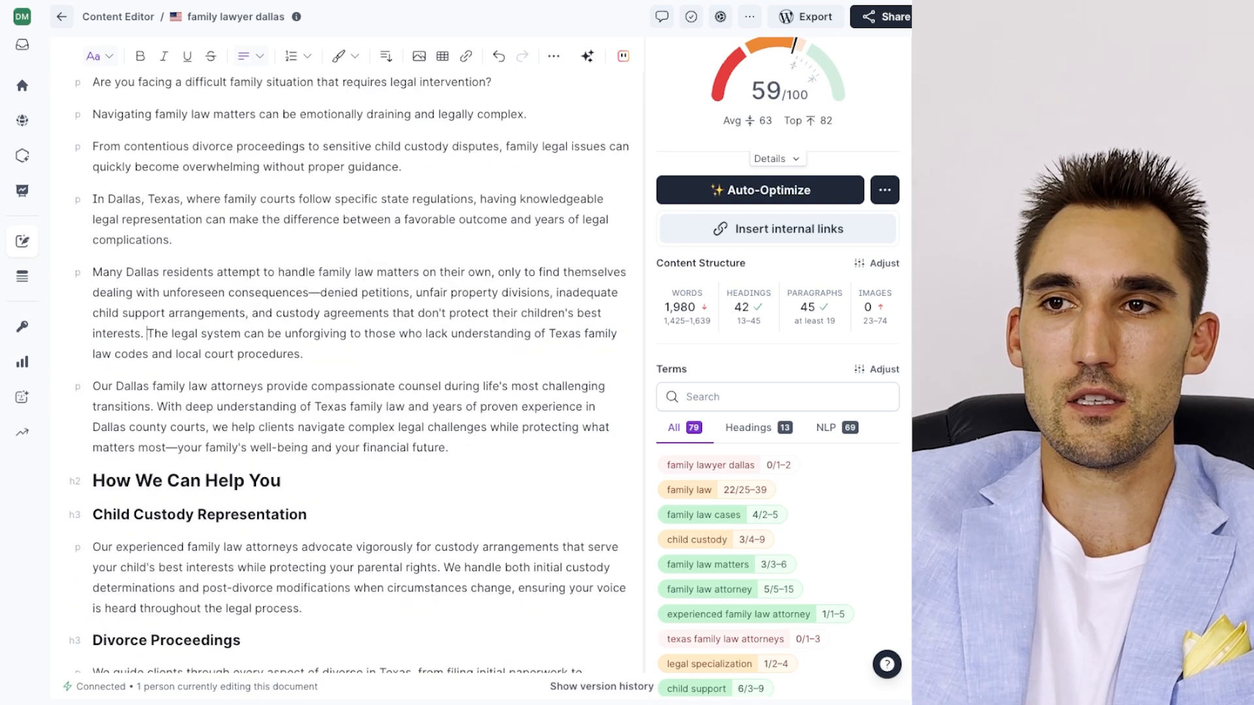
# Split the remaining two intro paragraphs before "The legal system can be unforgiving" and "With deep understanding of Texas family law"
pyautogui.click(147, 333)
pyautogui.press('Return')
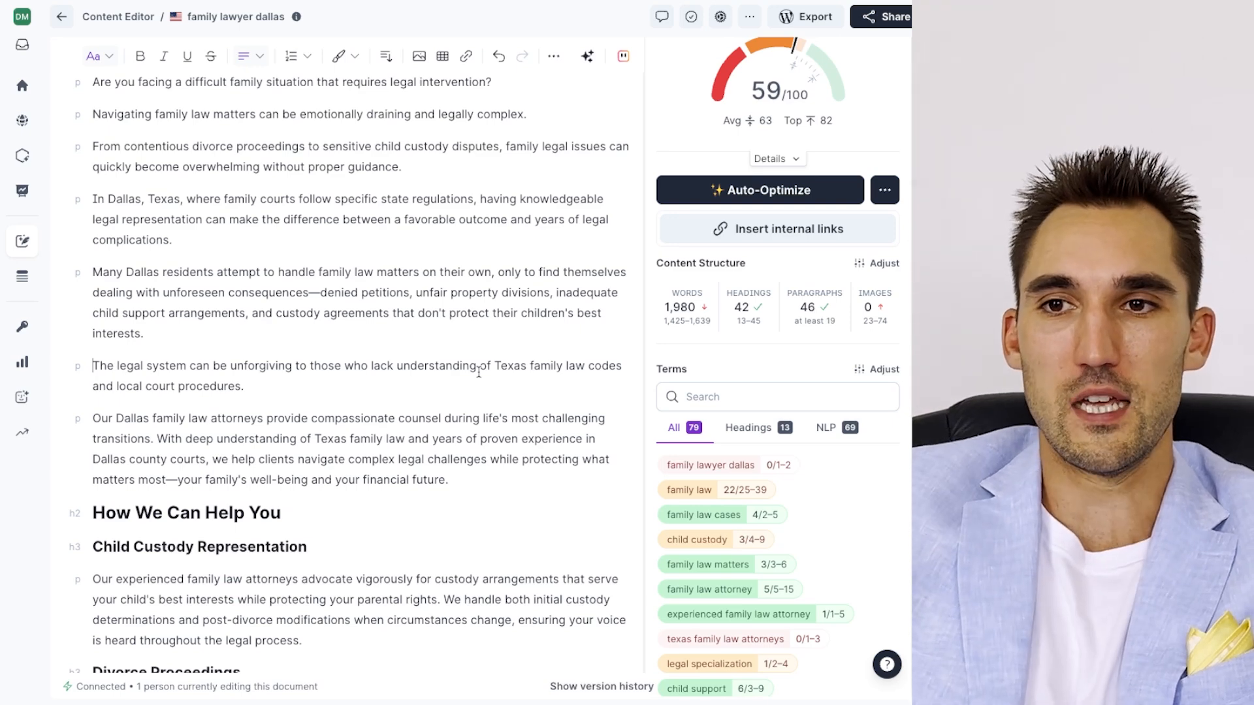
pyautogui.click(156, 439)
pyautogui.press('Return')
# Examine the spacing of the split intro paragraphs and the service sections under "How We Can Help You"
pyautogui.scroll(2, 216, 448)
pyautogui.scroll(-1, 216, 448)
pyautogui.scroll(2, 221, 313)
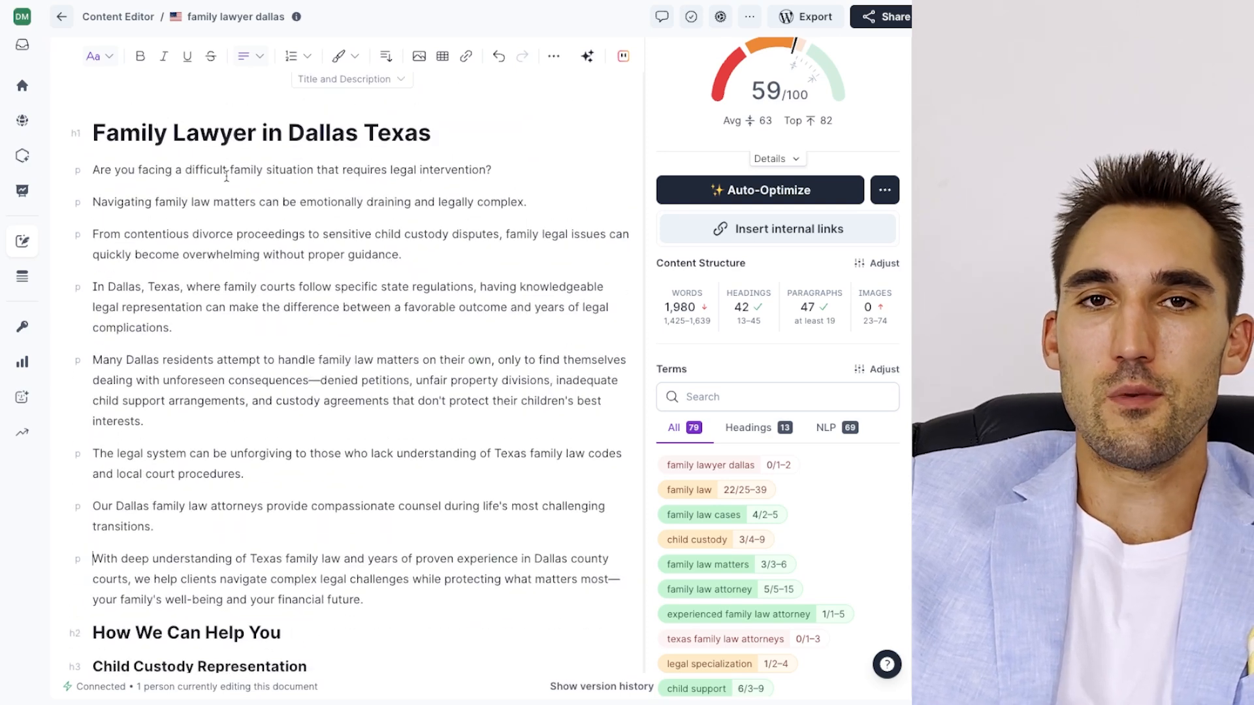
pyautogui.moveTo(90, 177); pyautogui.dragTo(431, 596)
pyautogui.click(431, 596)
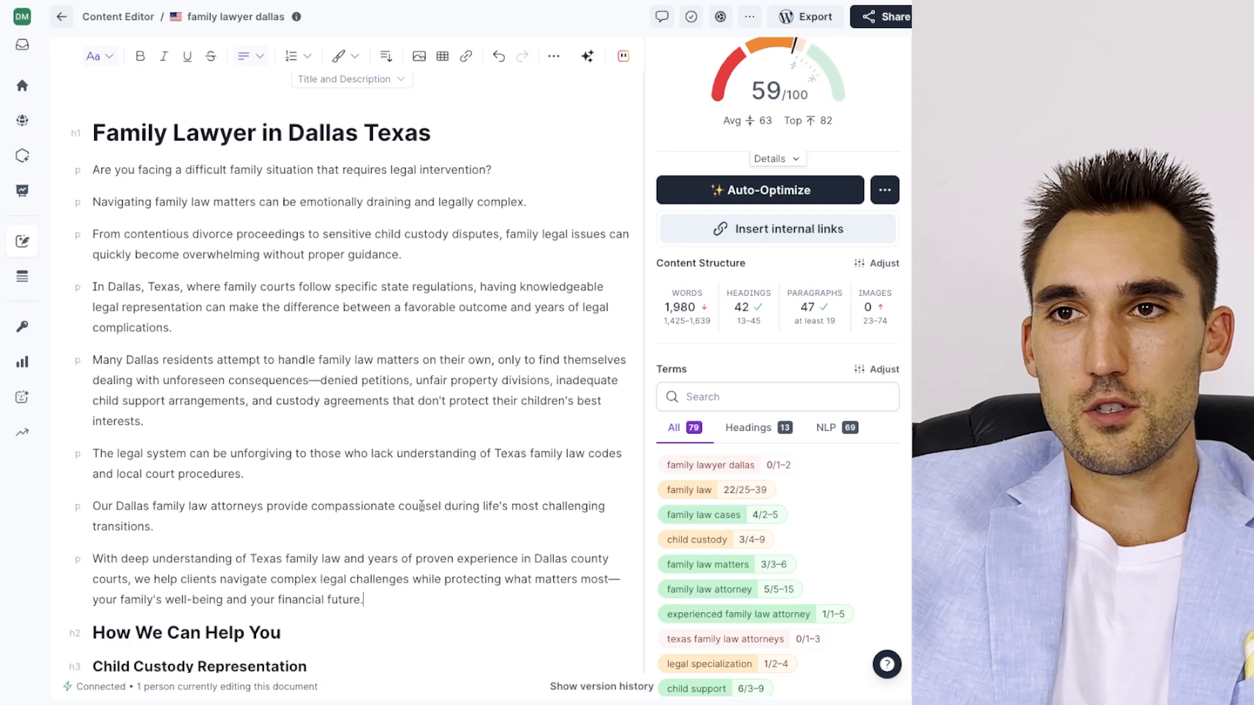
pyautogui.moveTo(495, 171); pyautogui.dragTo(531, 204)
pyautogui.click(103, 186)
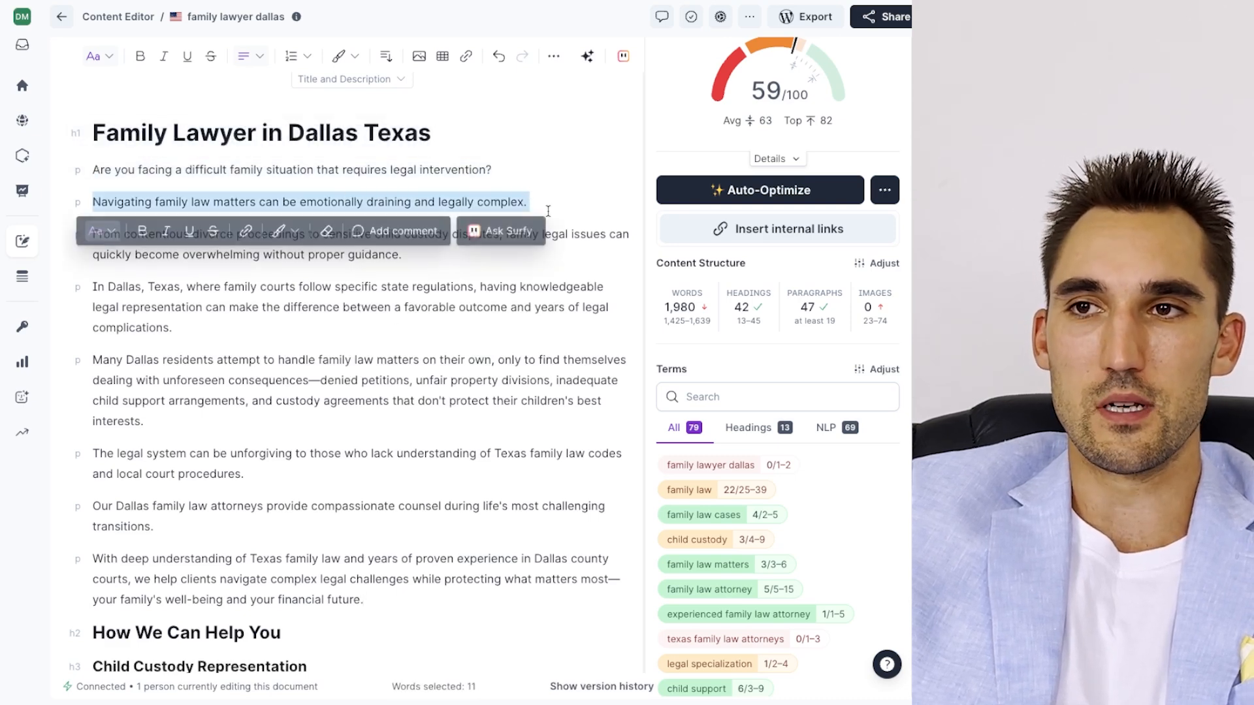
pyautogui.click(546, 205)
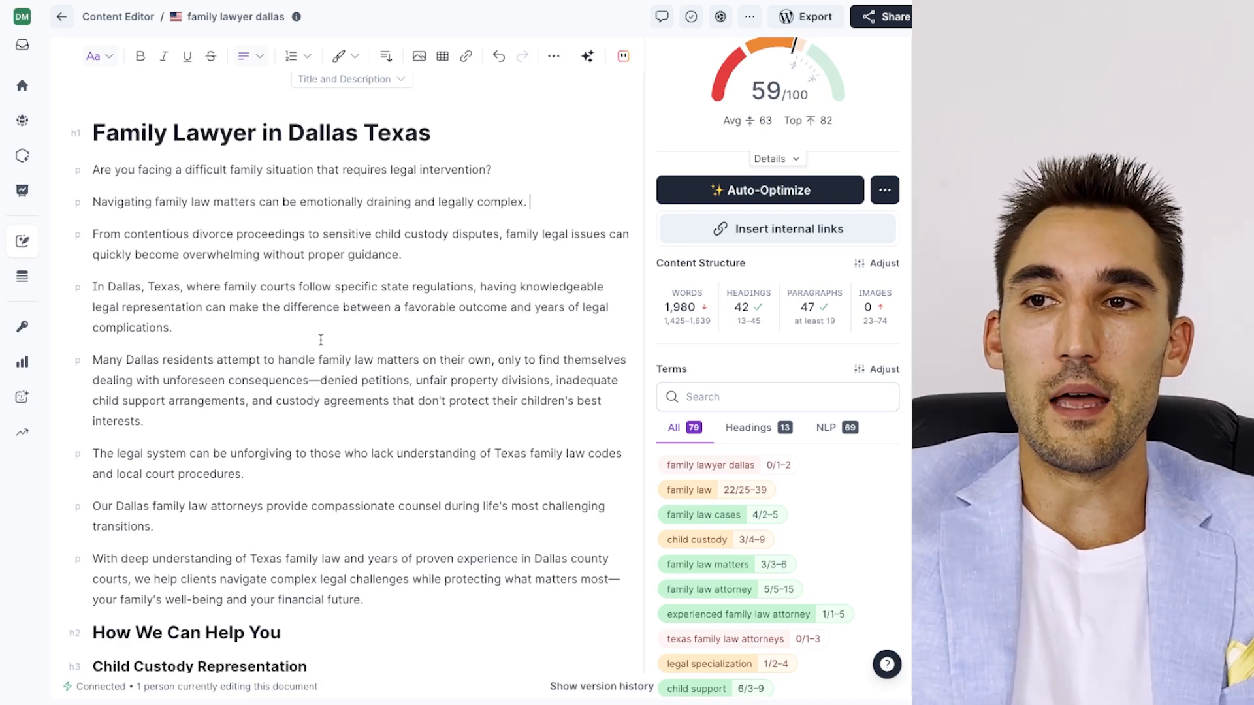
pyautogui.scroll(-1, 322, 347)
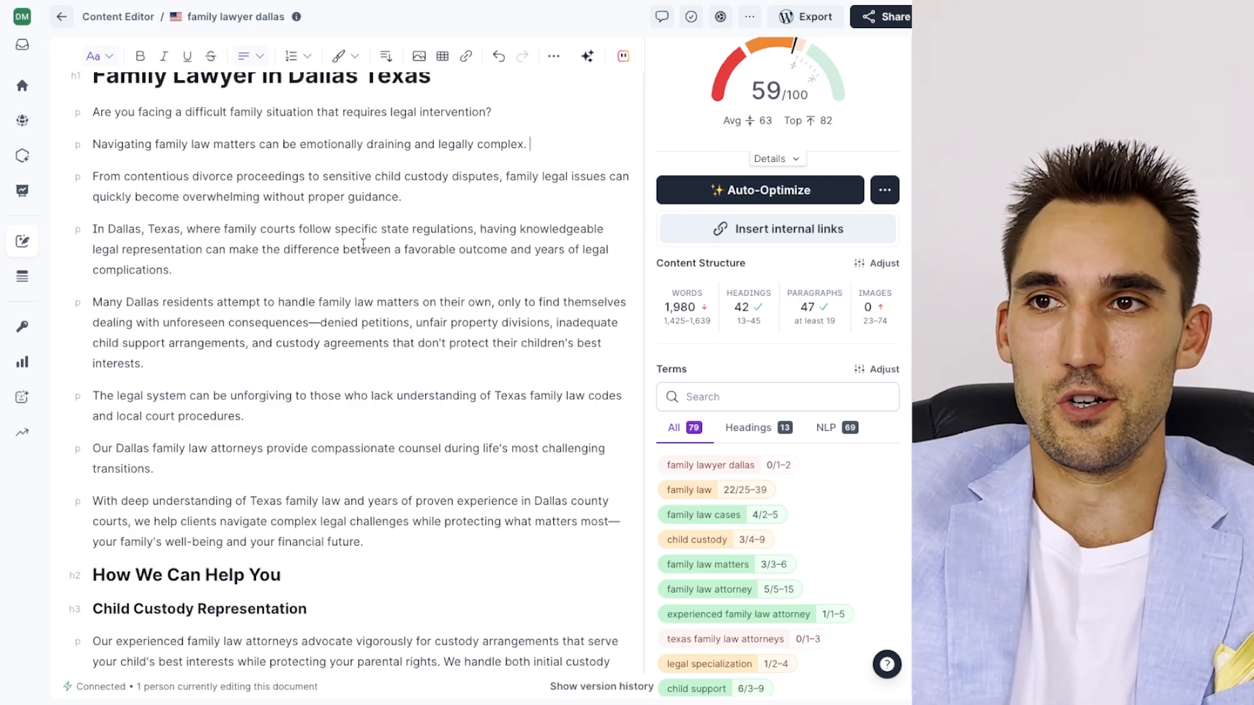
pyautogui.scroll(-7, 384, 321)
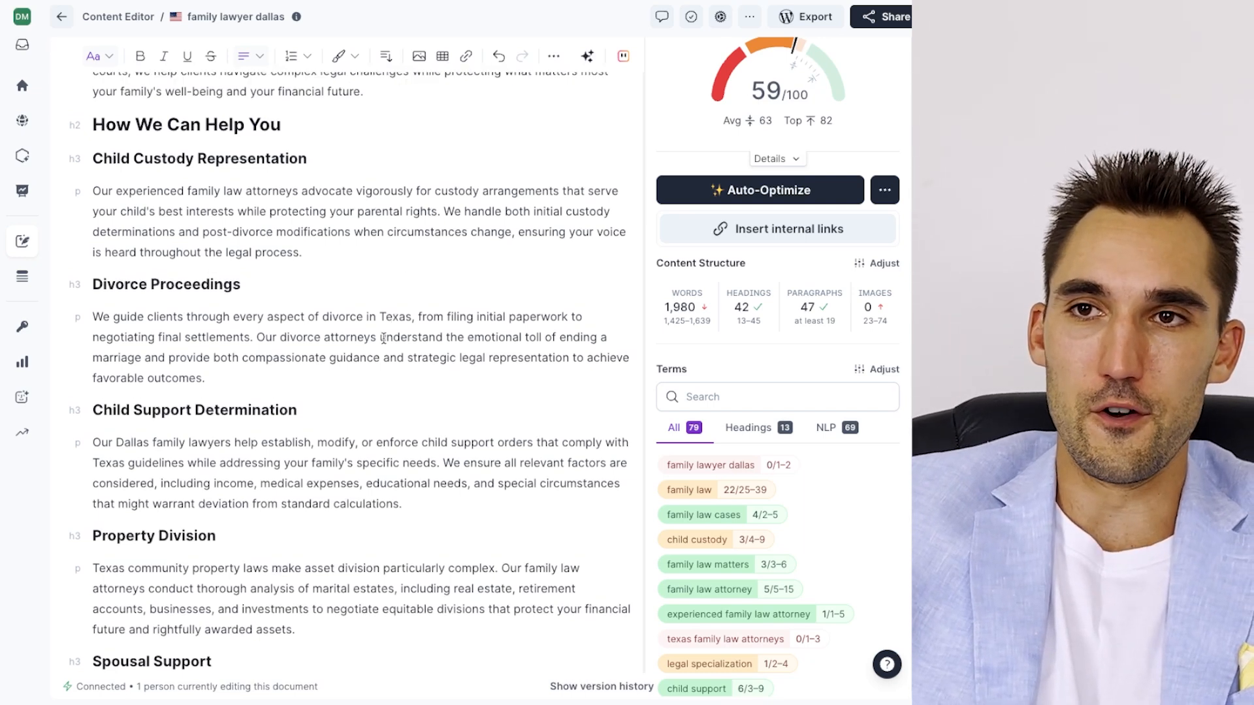
# Review the intro paragraphs and the Child Custody Representation section under "How We Can Help You"
pyautogui.scroll(1, 240, 266)
pyautogui.scroll(-1, 295, 308)
pyautogui.scroll(3, 295, 307)
pyautogui.moveTo(329, 296); pyautogui.dragTo(92, 295)
pyautogui.press('Down')
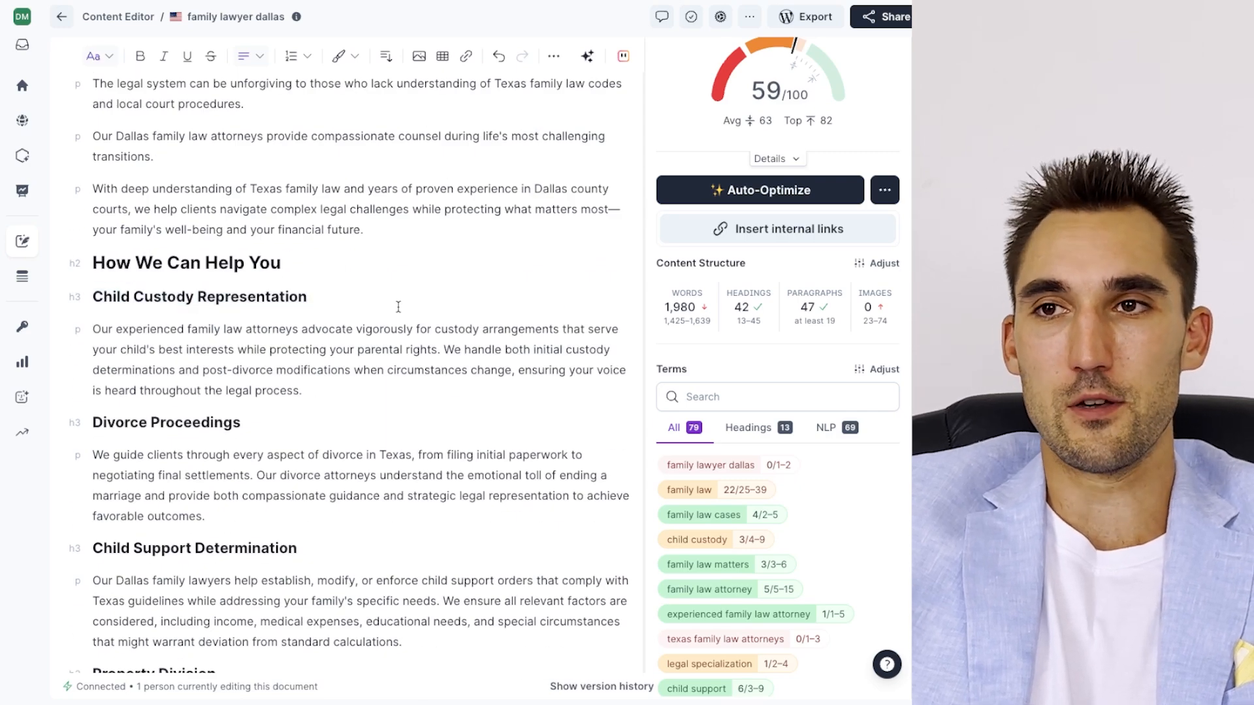
pyautogui.scroll(10, 399, 306)
pyautogui.scroll(-7, 398, 306)
pyautogui.scroll(8, 398, 306)
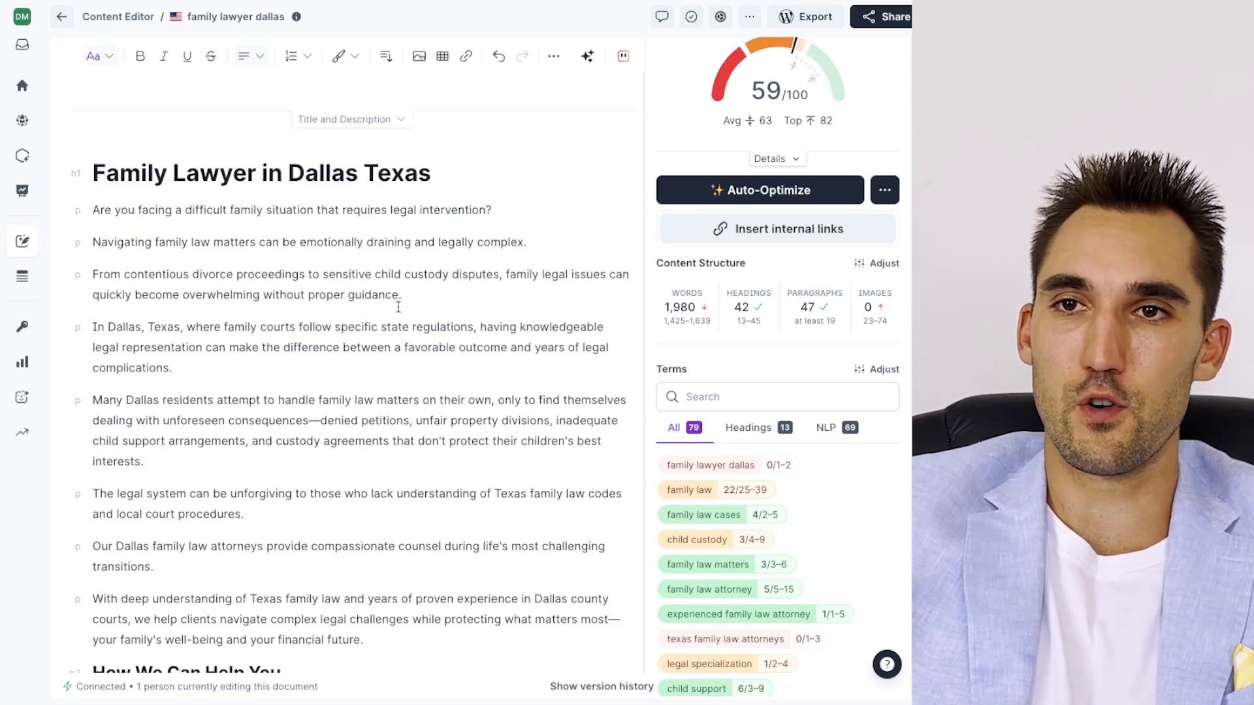
pyautogui.scroll(-7, 399, 307)
pyautogui.moveTo(95, 242); pyautogui.dragTo(315, 249)
pyautogui.moveTo(161, 246); pyautogui.dragTo(322, 256)
pyautogui.click(322, 256)
# Examine the order and length of the service sections from Child Custody Representation through Enforcement of Court Orders
pyautogui.scroll(-3, 357, 340)
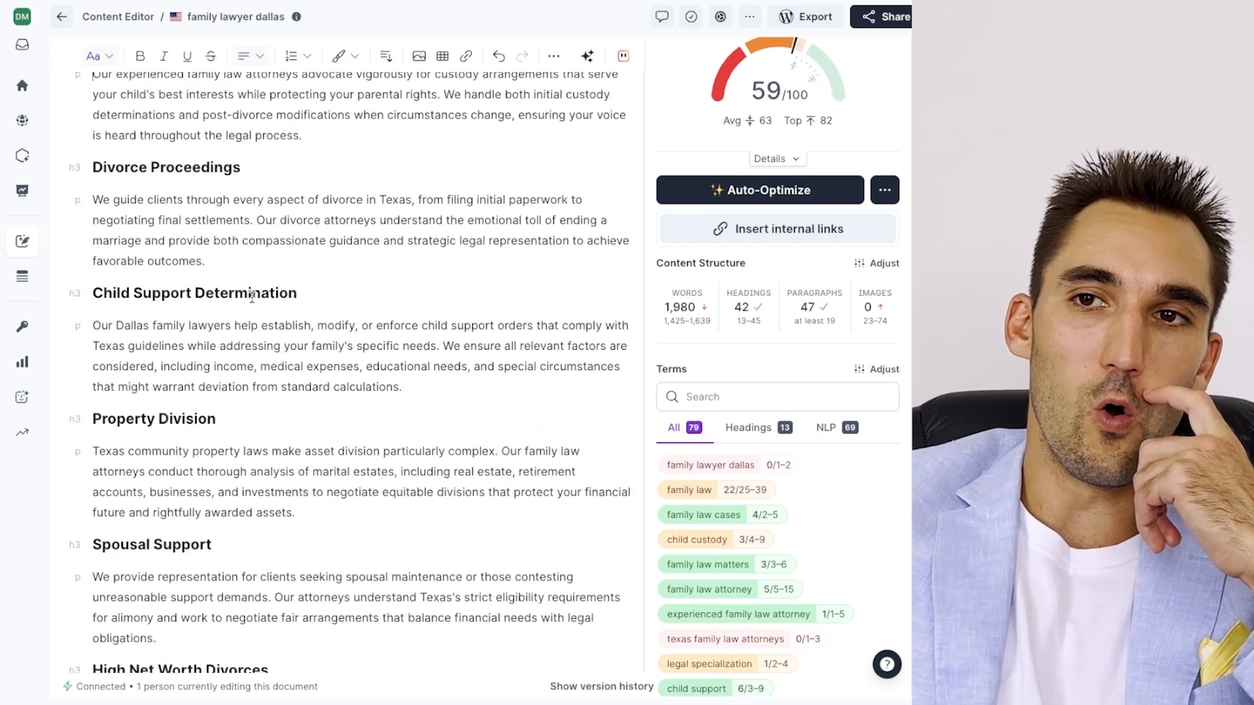
pyautogui.scroll(-1, 251, 294)
pyautogui.moveTo(92, 384); pyautogui.dragTo(143, 385)
pyautogui.scroll(-3, 321, 453)
pyautogui.click(321, 453)
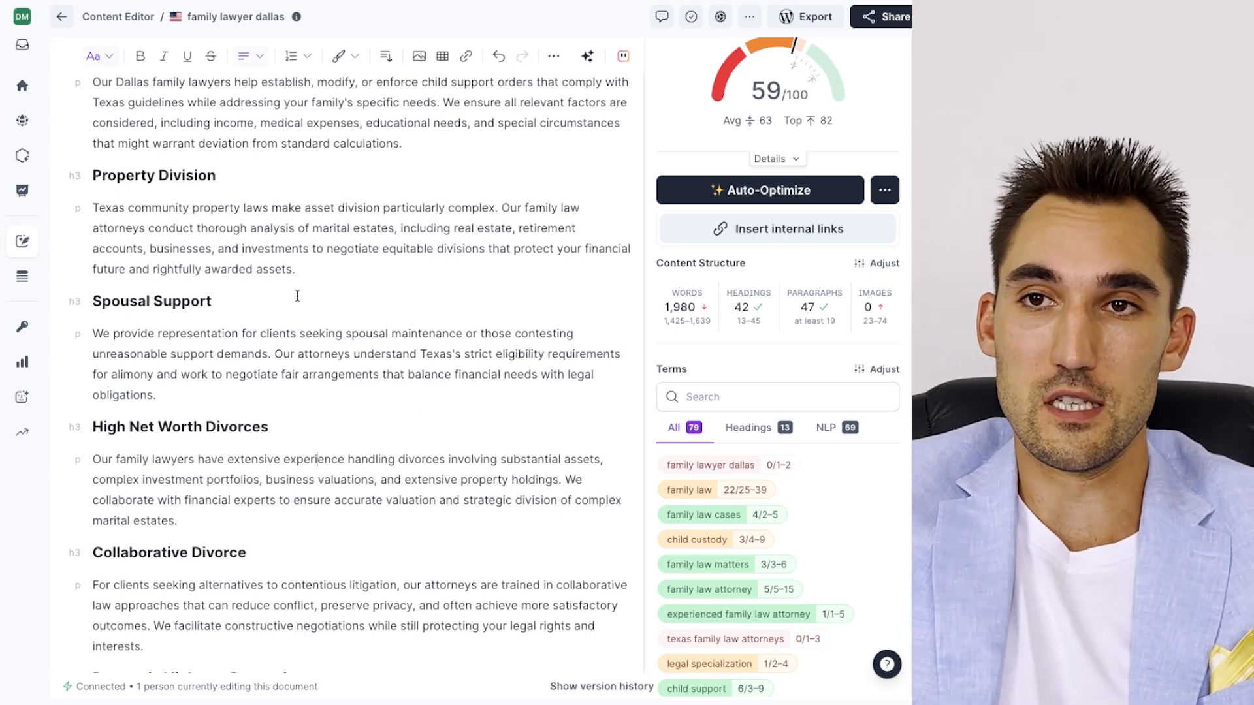
pyautogui.scroll(-5, 271, 295)
pyautogui.scroll(-2, 249, 295)
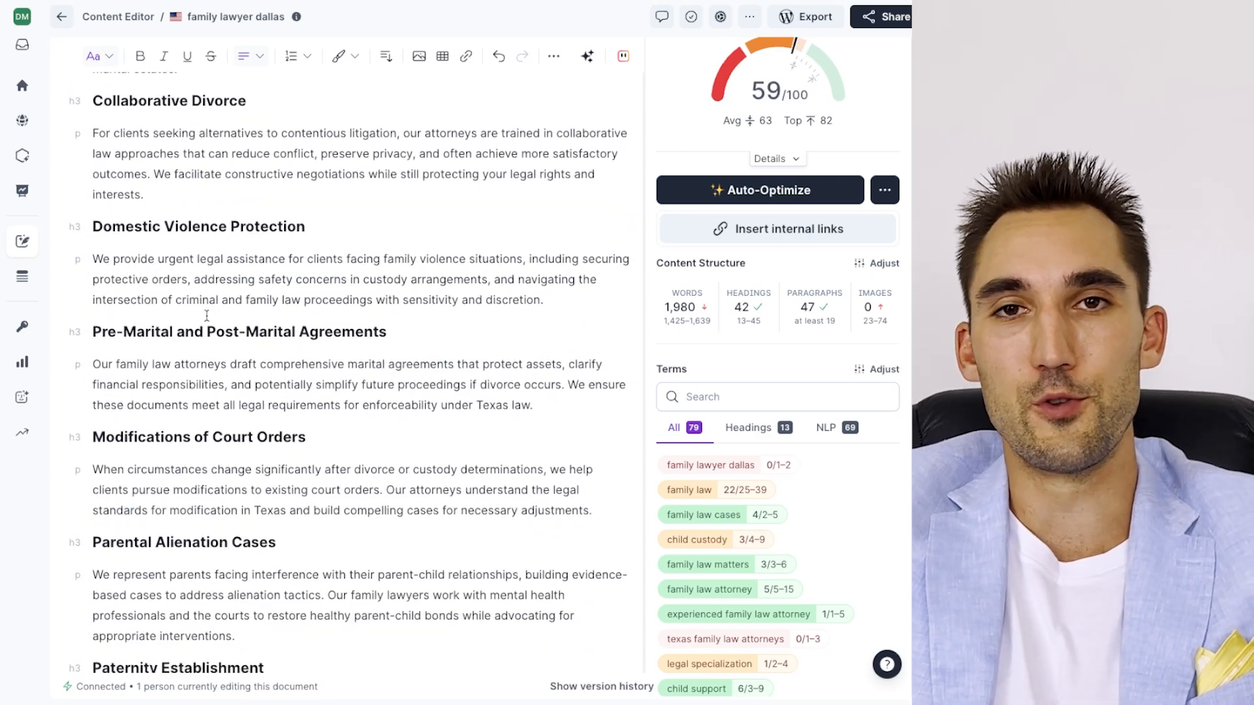
pyautogui.scroll(-2, 252, 368)
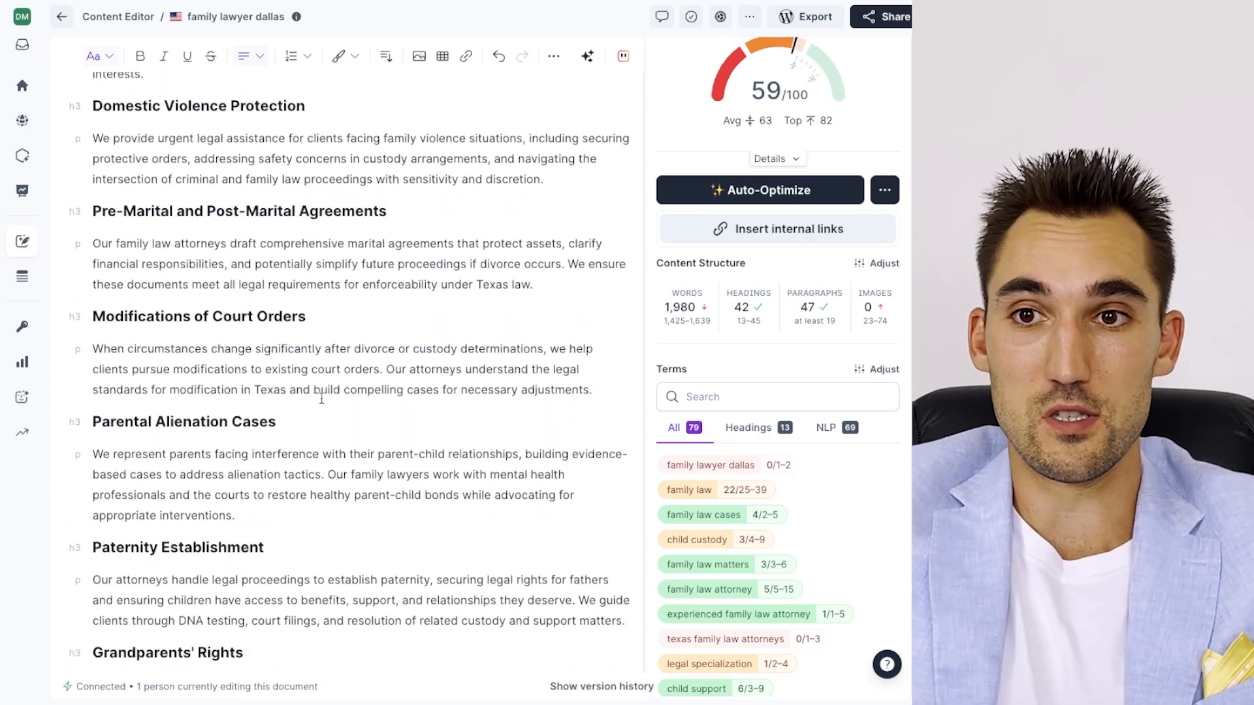
pyautogui.scroll(-9, 322, 398)
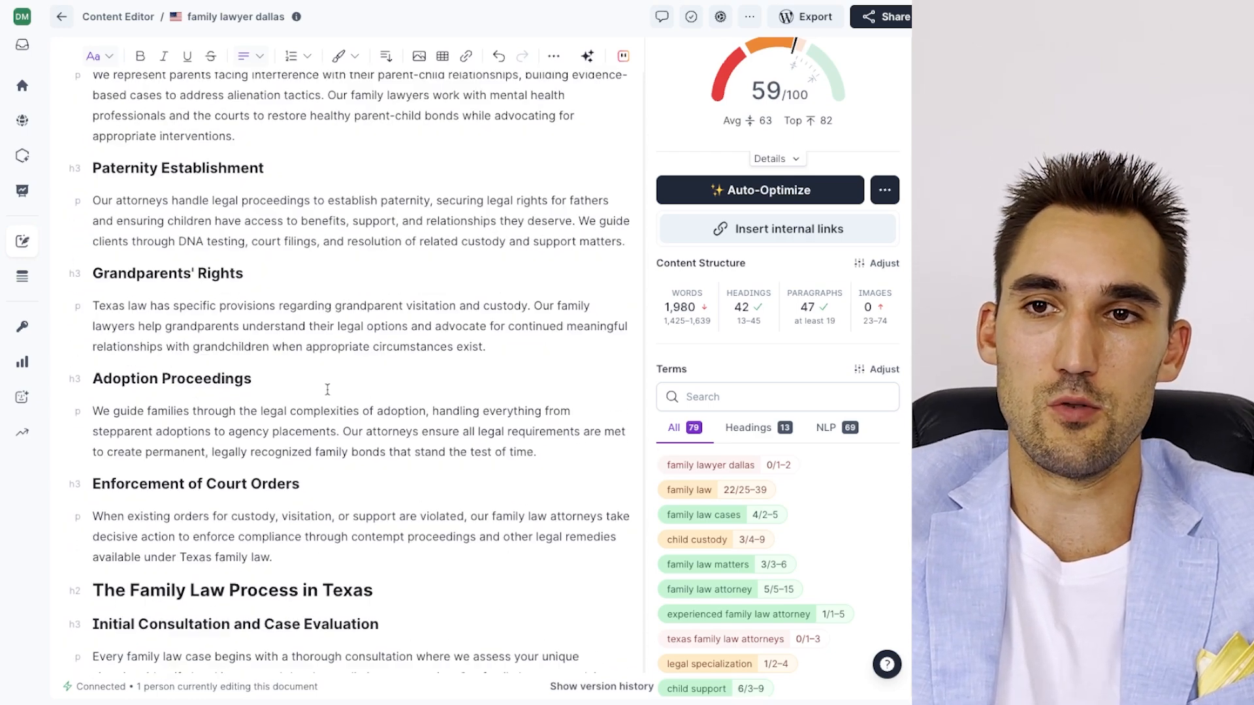
pyautogui.scroll(8, 290, 391)
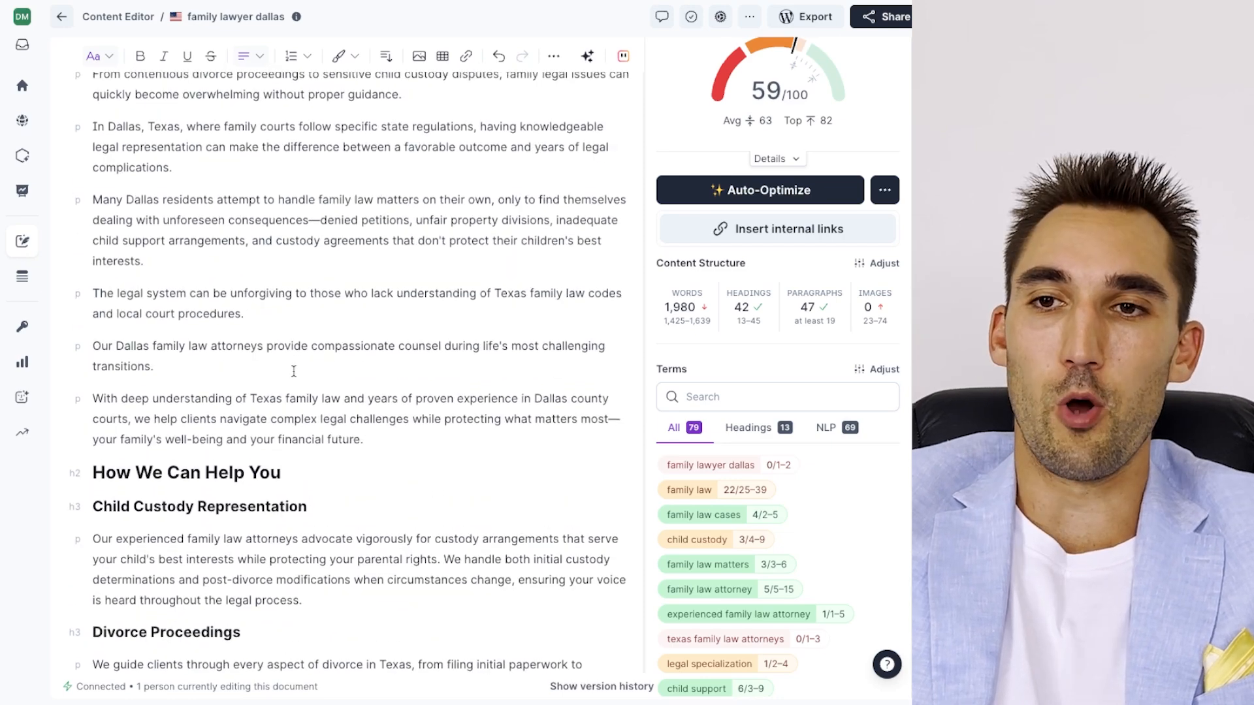
pyautogui.moveTo(320, 442); pyautogui.dragTo(91, 381)
pyautogui.scroll(-5, 327, 428)
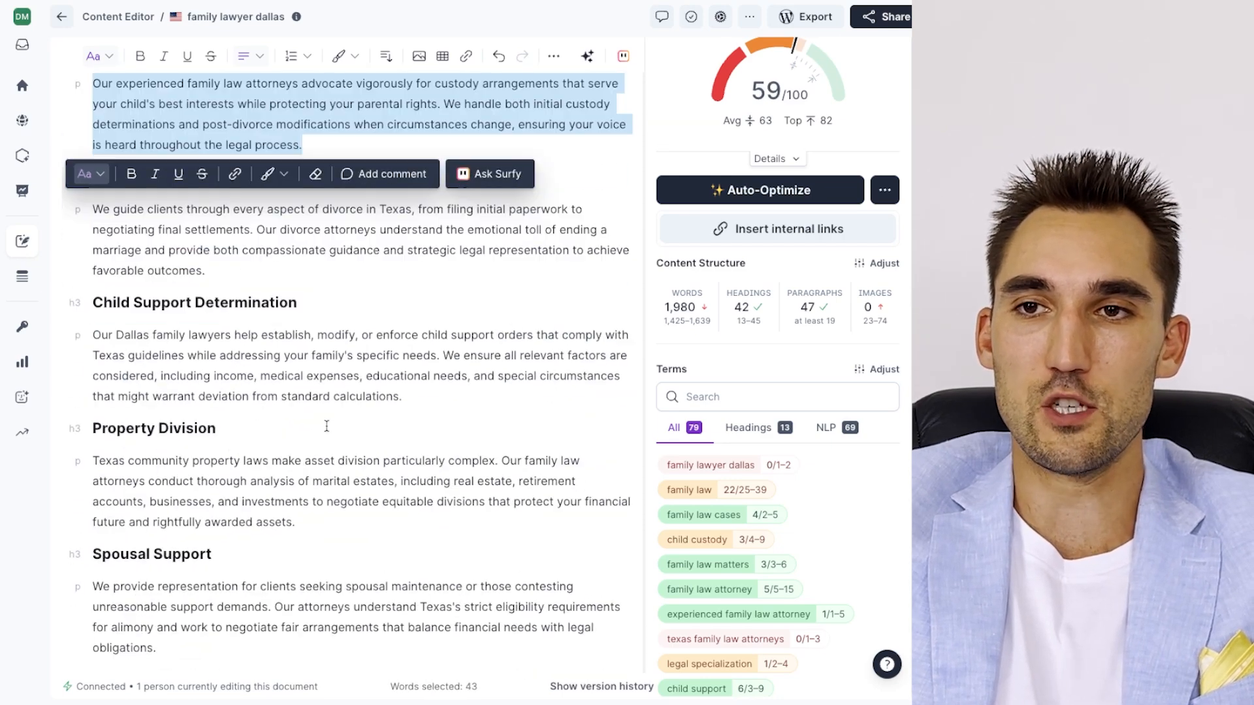
pyautogui.click(337, 323)
# Move the Divorce Proceedings heading and paragraph directly below "How We Can Help You", ahead of Child Custody Representation
pyautogui.scroll(4, 314, 327)
pyautogui.moveTo(204, 515); pyautogui.dragTo(88, 426)
pyautogui.press('BackSpace')
pyautogui.press('BackSpace')
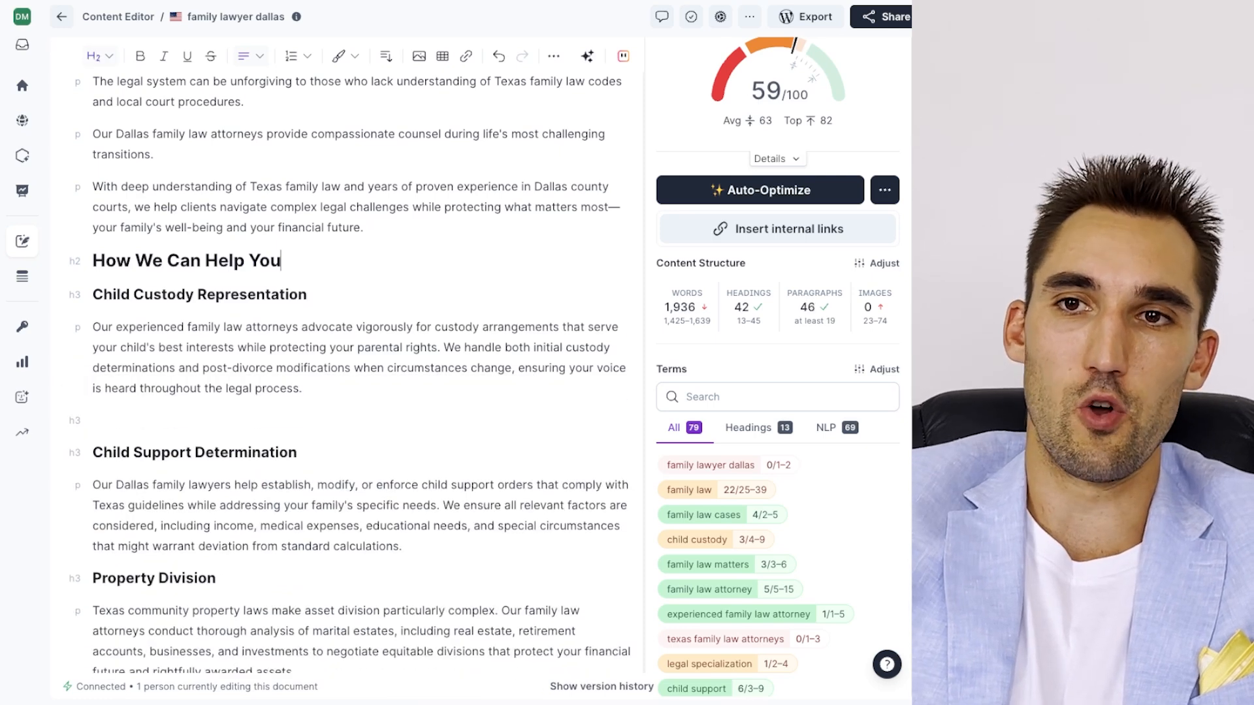
pyautogui.hotkey('ctrl', 'z')
pyautogui.hotkey('ctrl', 'z')
pyautogui.press('BackSpace')
pyautogui.click(134, 542)
pyautogui.press('BackSpace')
# Review the remaining service sections and "The Family Law Process in Texas", from Initial Consultation to Court Proceedings When Necessary
pyautogui.scroll(-4, 415, 509)
pyautogui.scroll(-18, 416, 503)
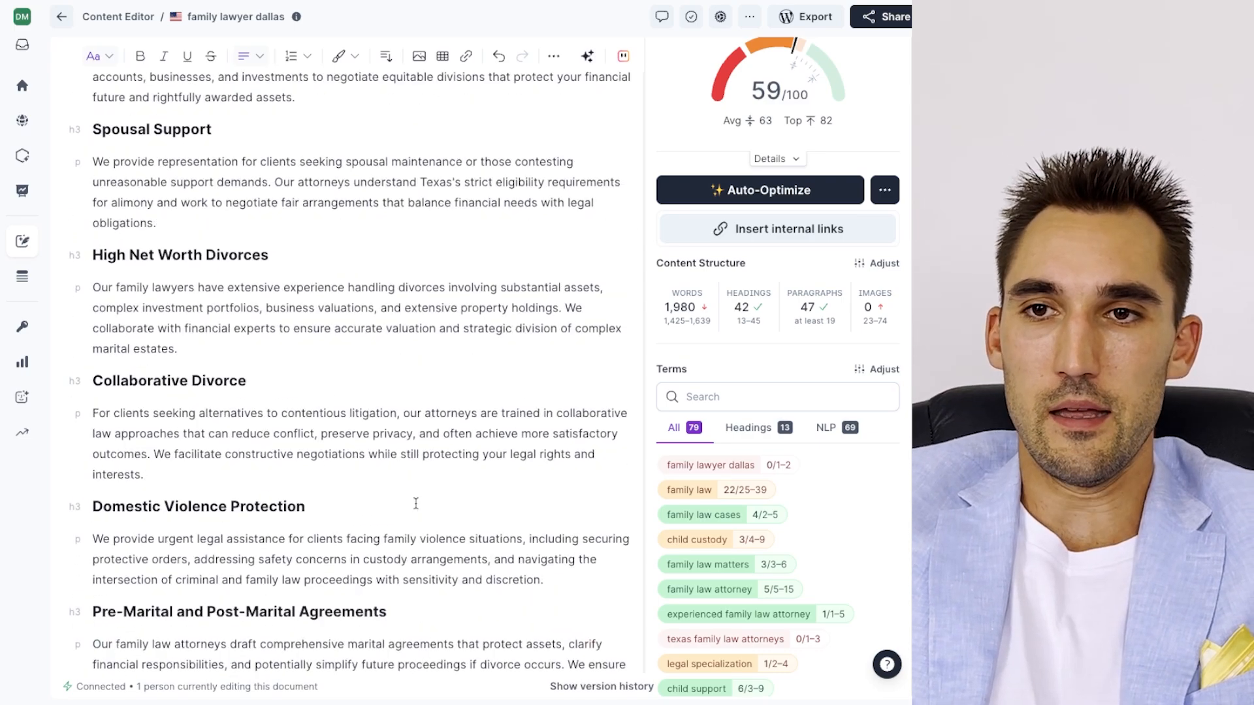
pyautogui.scroll(-5, 398, 498)
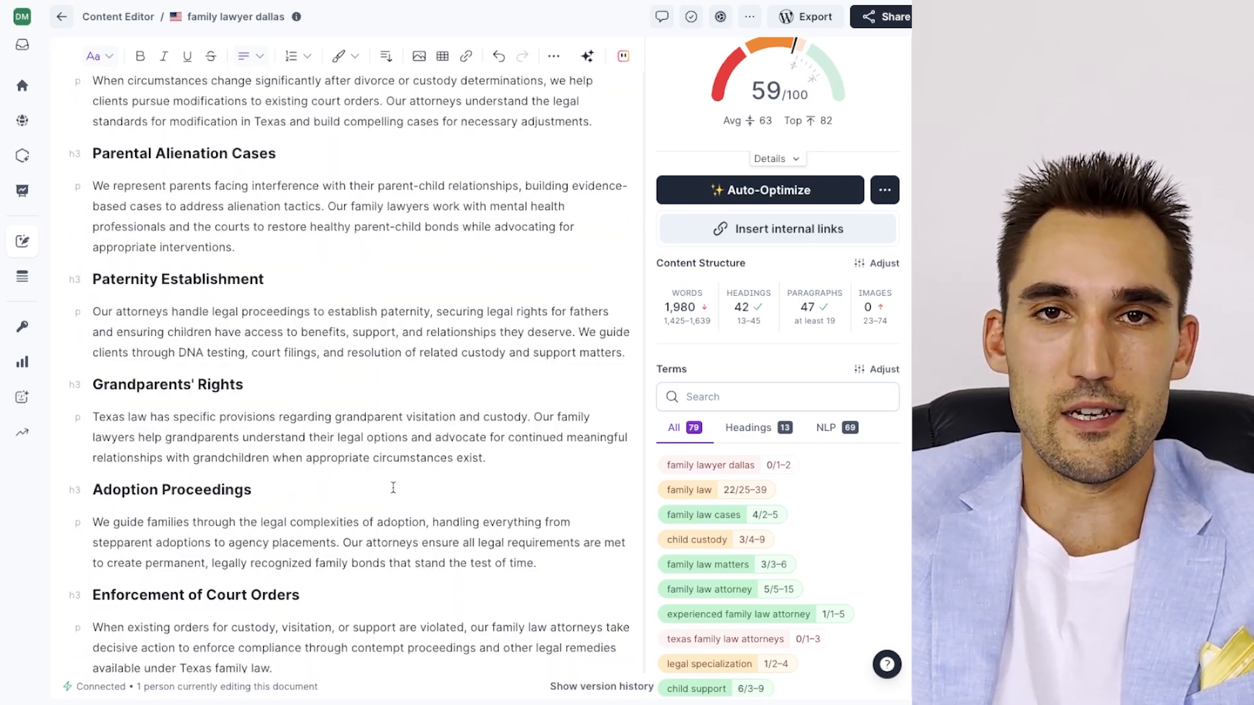
pyautogui.scroll(-2, 282, 391)
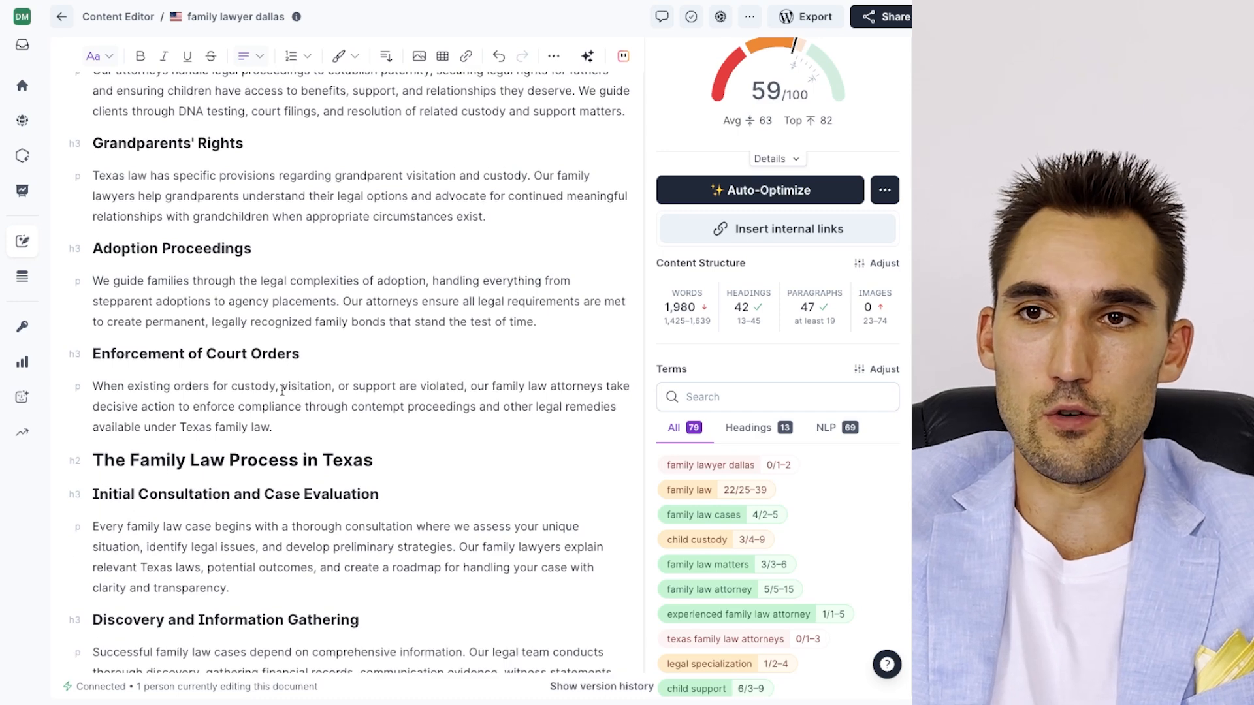
pyautogui.scroll(-2, 406, 374)
pyautogui.moveTo(92, 215); pyautogui.dragTo(516, 559)
pyautogui.scroll(-2, 509, 555)
pyautogui.scroll(1, 239, 583)
pyautogui.moveTo(219, 606); pyautogui.dragTo(92, 121)
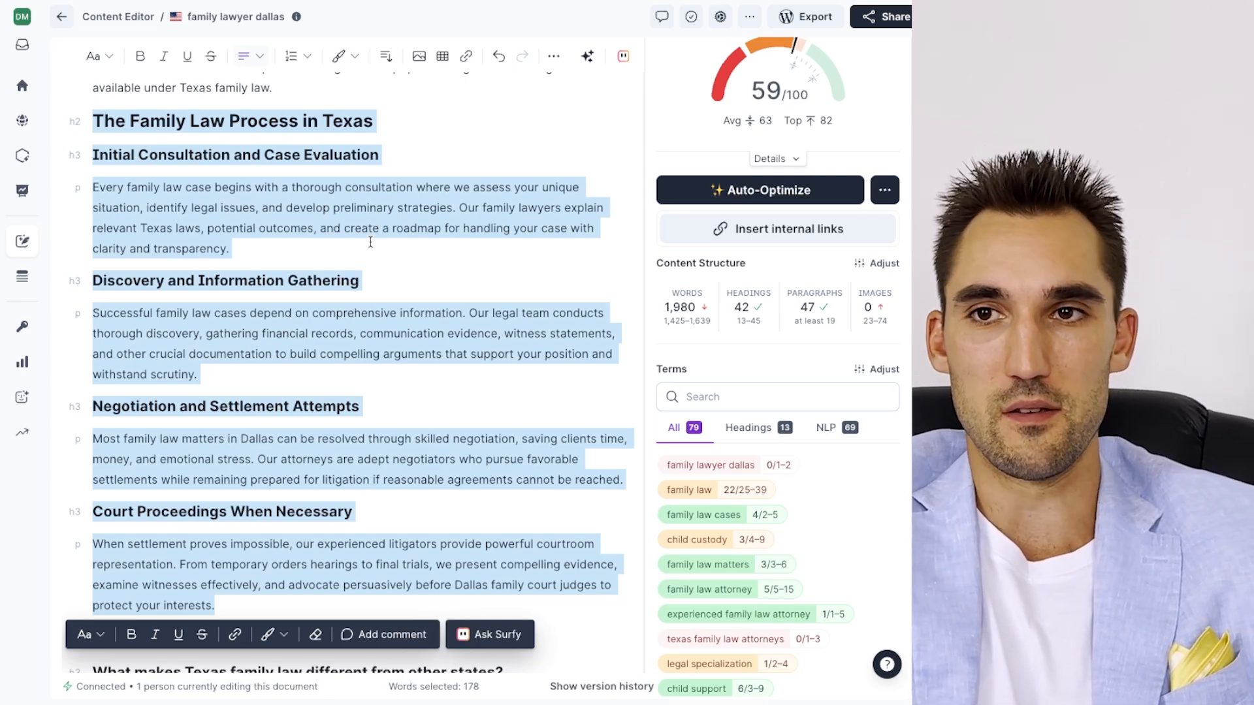
# Read through the Frequently Asked Questions down to the final question about a spouse hiding assets during divorce
pyautogui.scroll(-4, 370, 243)
pyautogui.click(383, 267)
pyautogui.scroll(-3, 350, 424)
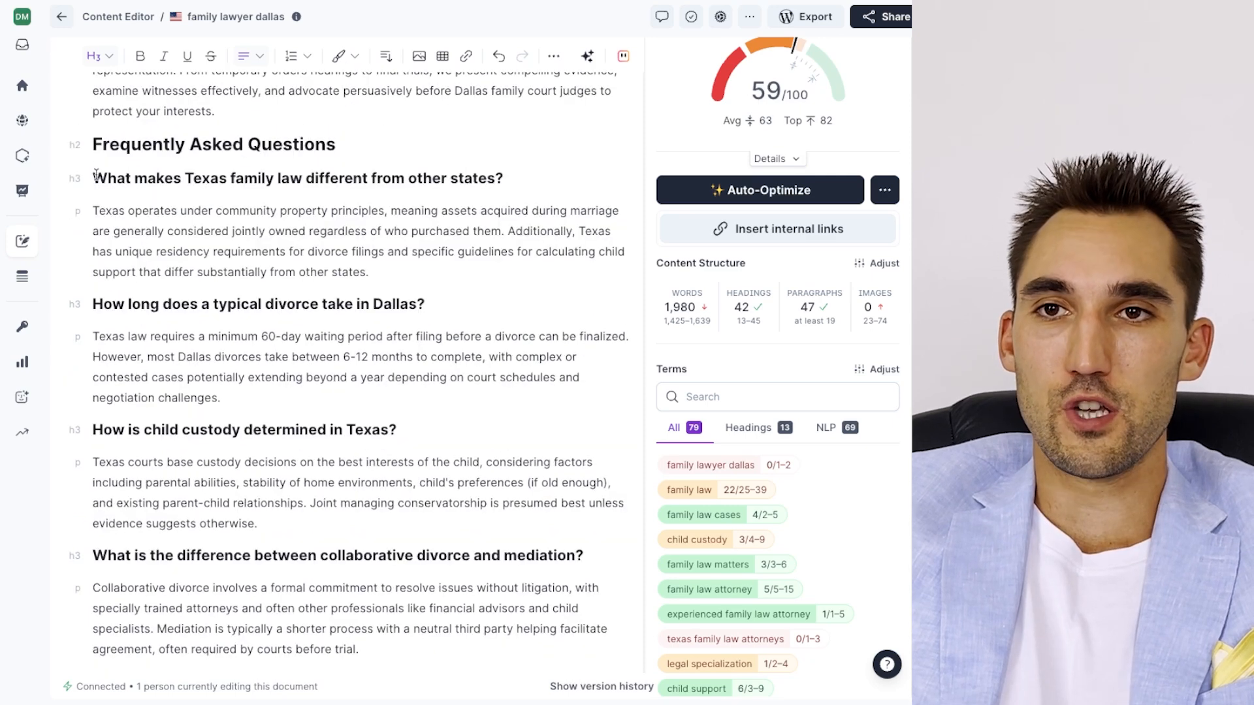
pyautogui.scroll(-3, 867, 572)
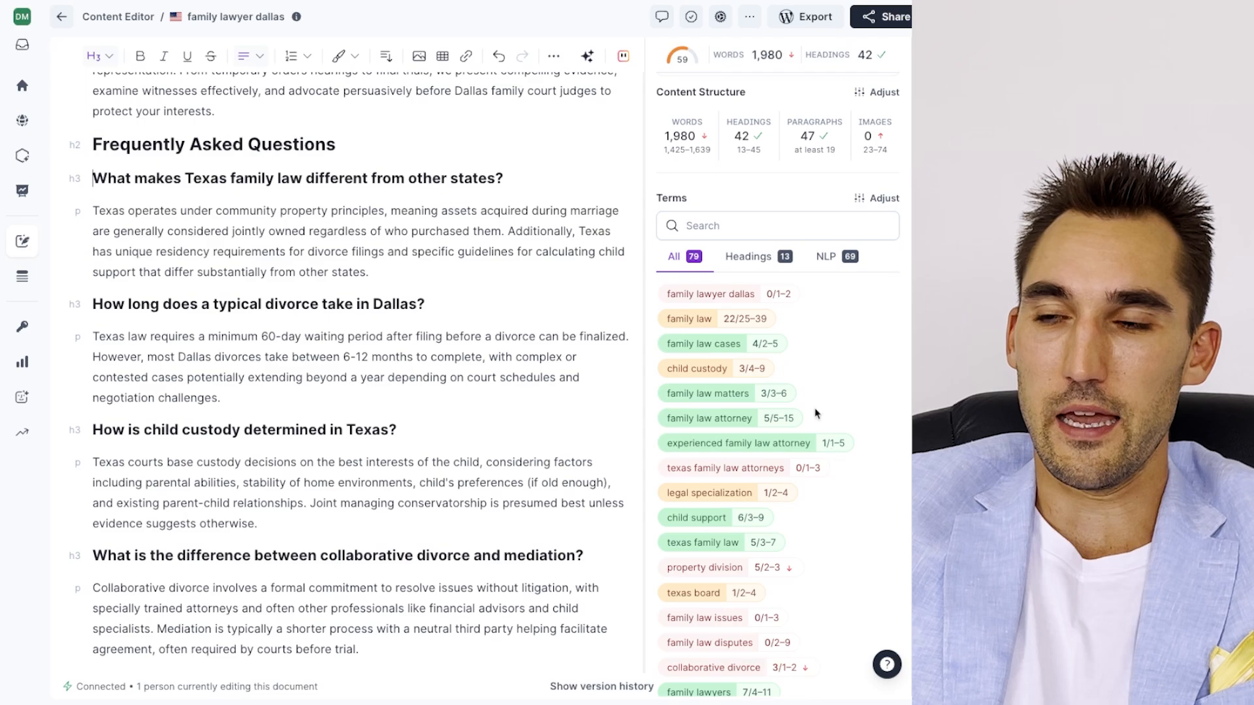
pyautogui.scroll(-9, 346, 424)
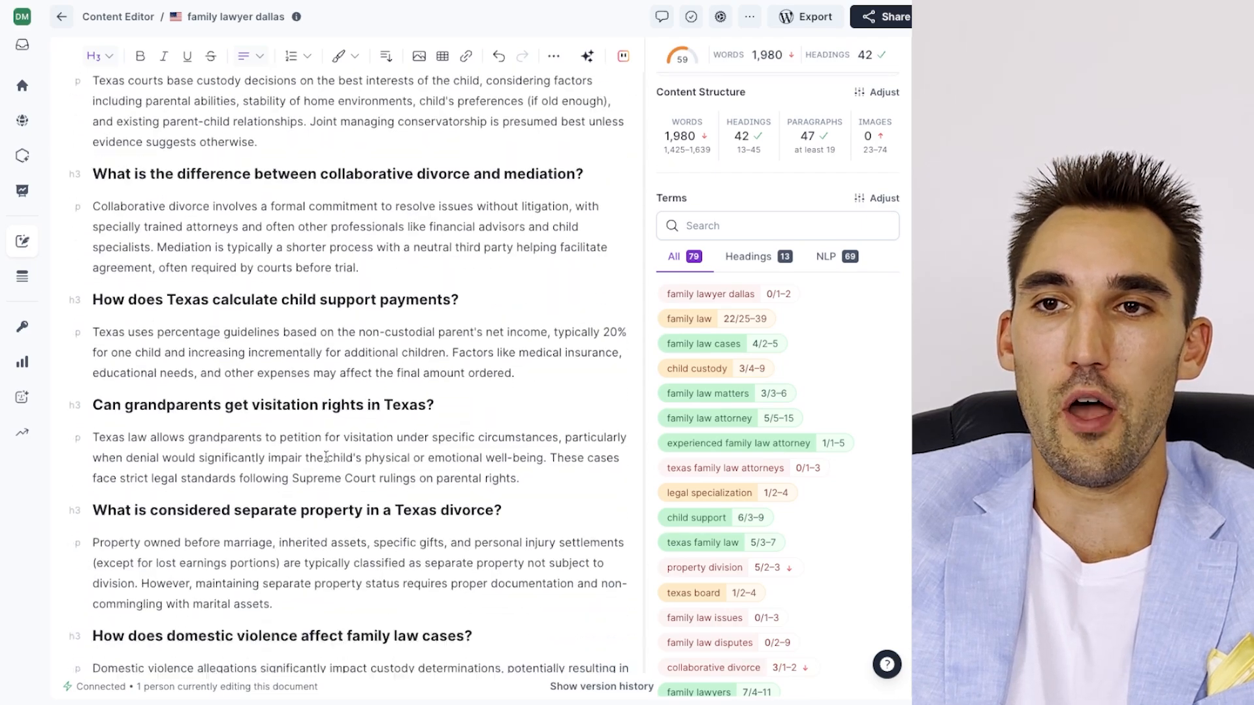
pyautogui.scroll(-17, 326, 458)
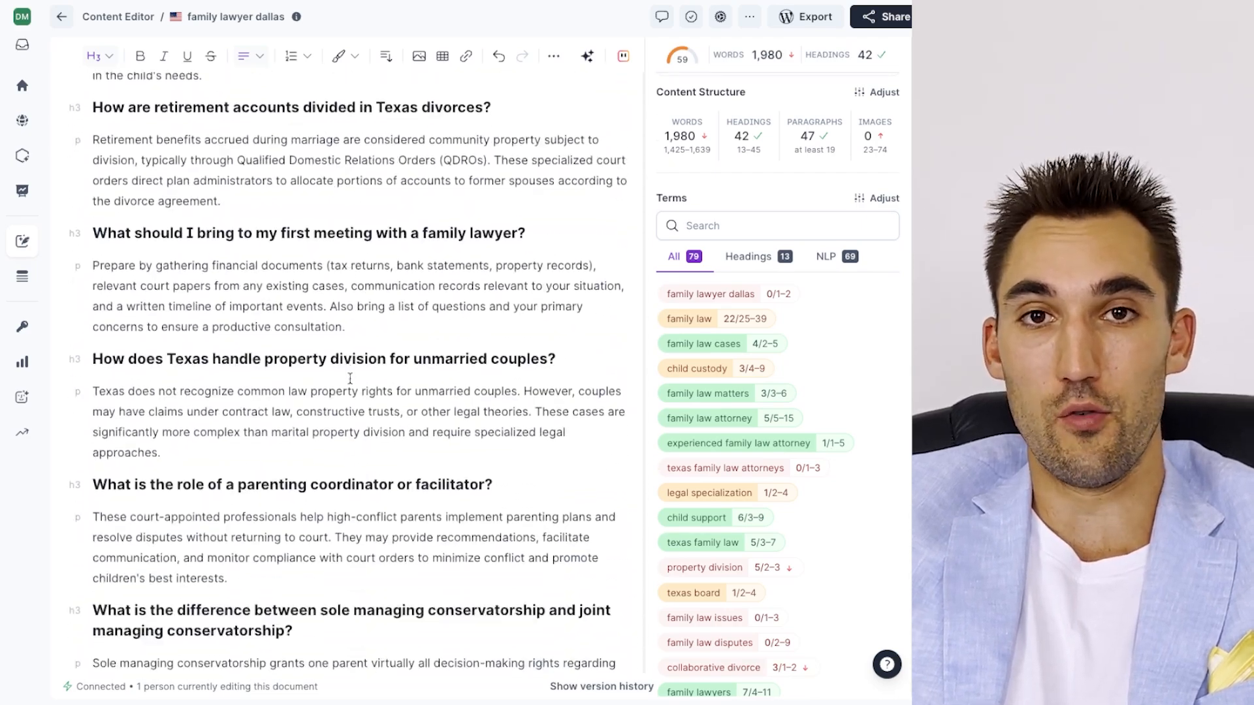
pyautogui.scroll(-8, 356, 369)
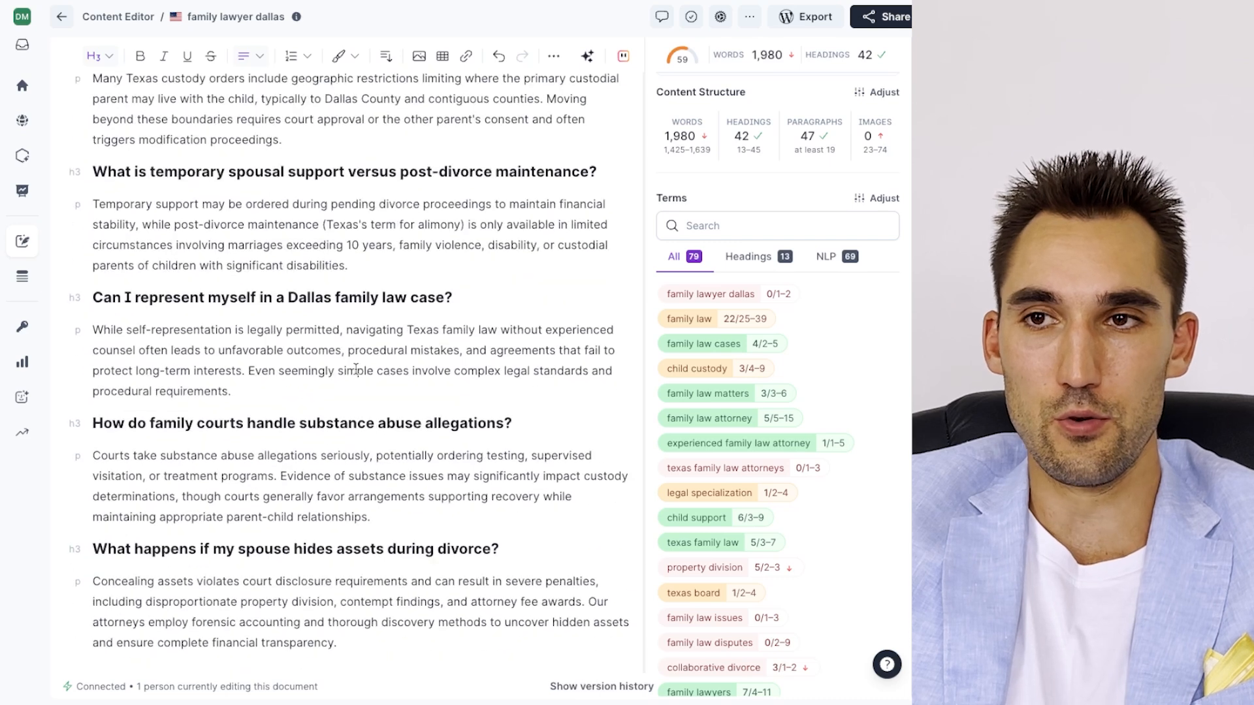
pyautogui.moveTo(340, 641); pyautogui.dragTo(86, 268)
pyautogui.doubleClick(258, 298)
pyautogui.click(268, 282)
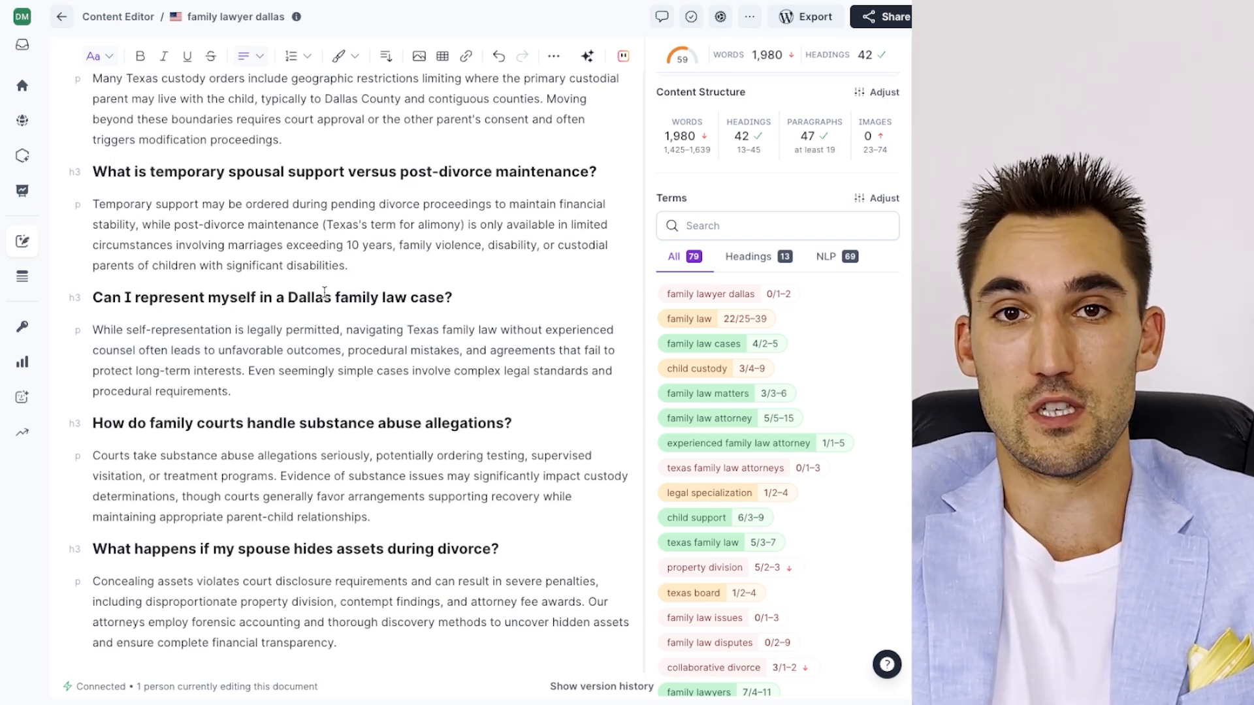
pyautogui.moveTo(349, 267); pyautogui.dragTo(96, 203)
pyautogui.click(470, 347)
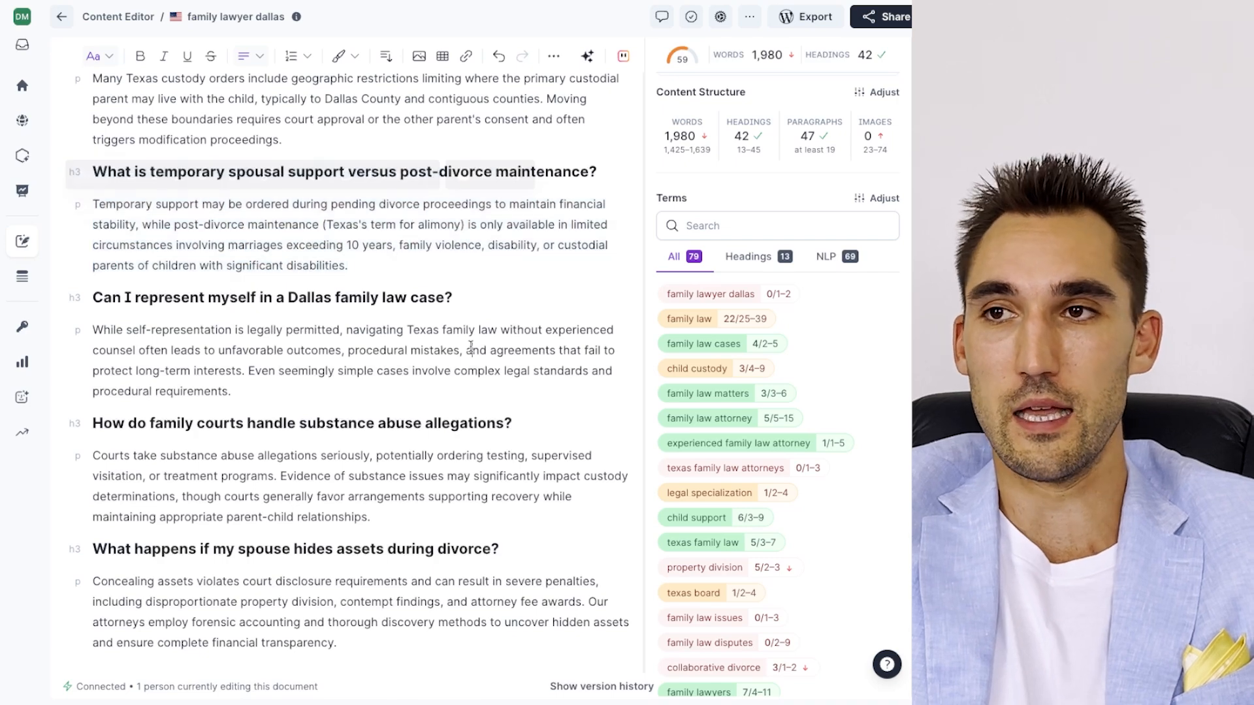
# Recheck the overall page structure across the FAQs, intro, service sections and family law process
pyautogui.scroll(6, 471, 339)
pyautogui.scroll(4, 172, 239)
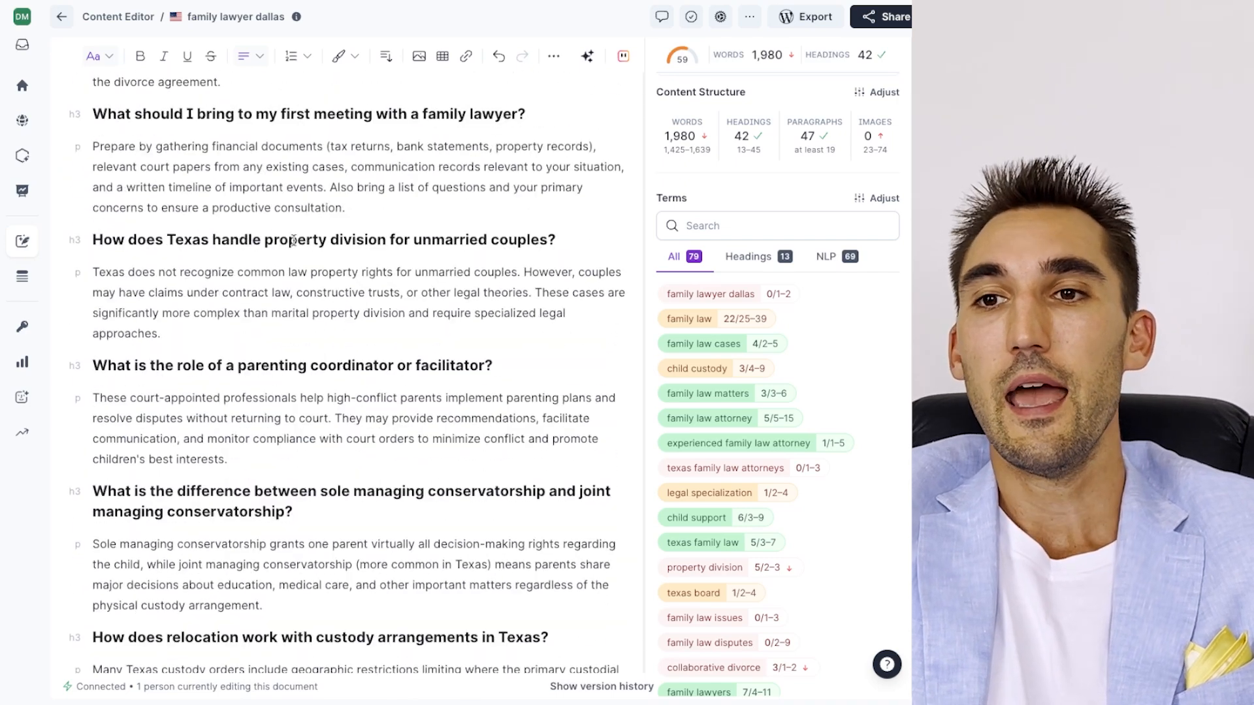
pyautogui.scroll(1, 764, 485)
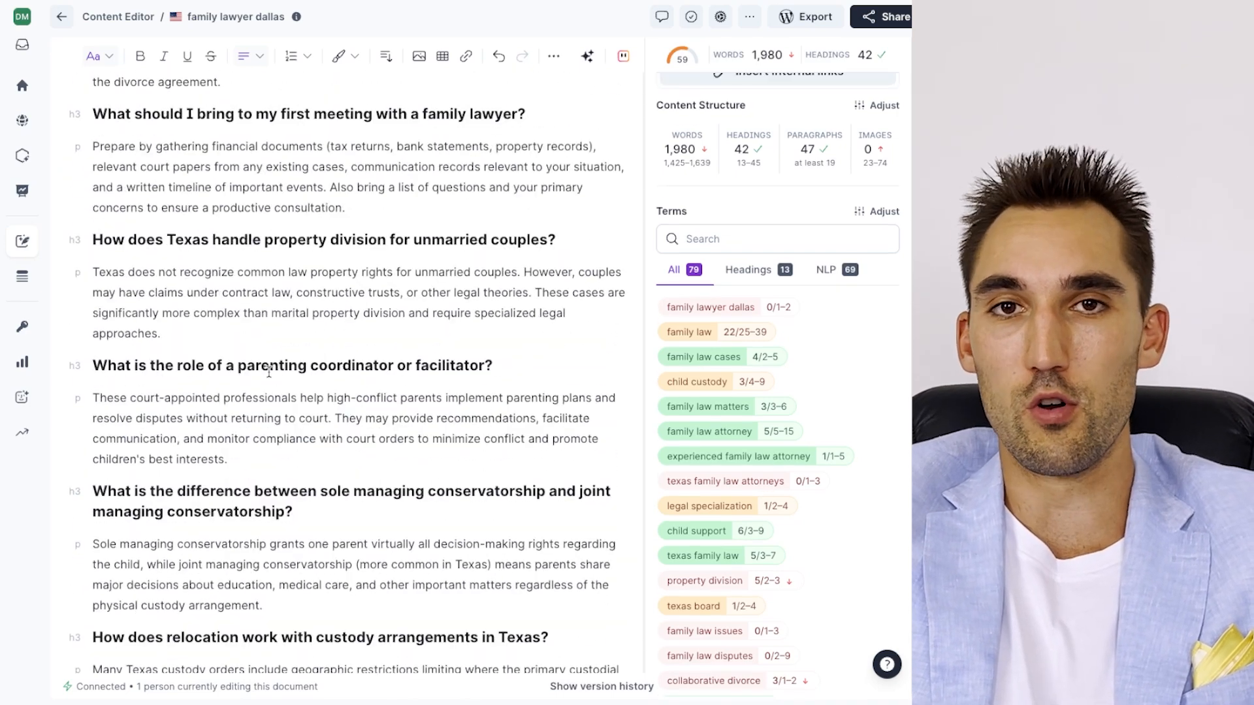
pyautogui.scroll(20, 294, 369)
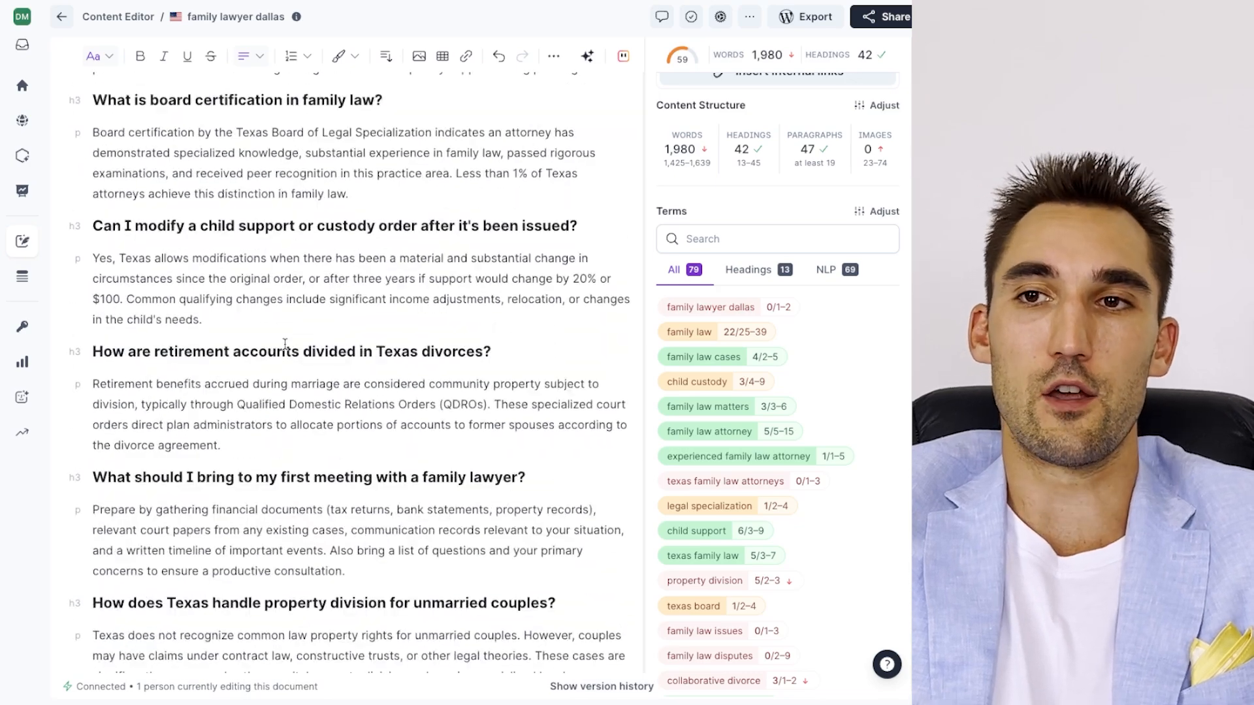
pyautogui.scroll(15, 275, 385)
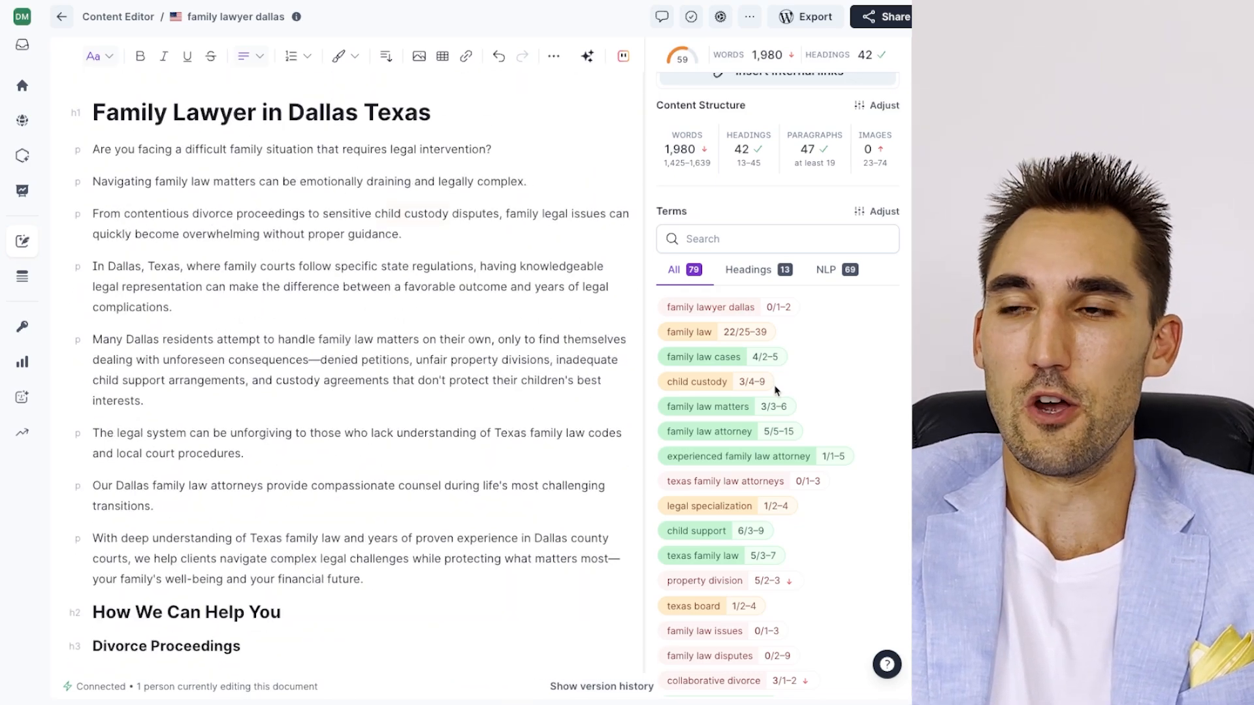
pyautogui.scroll(-1, 397, 345)
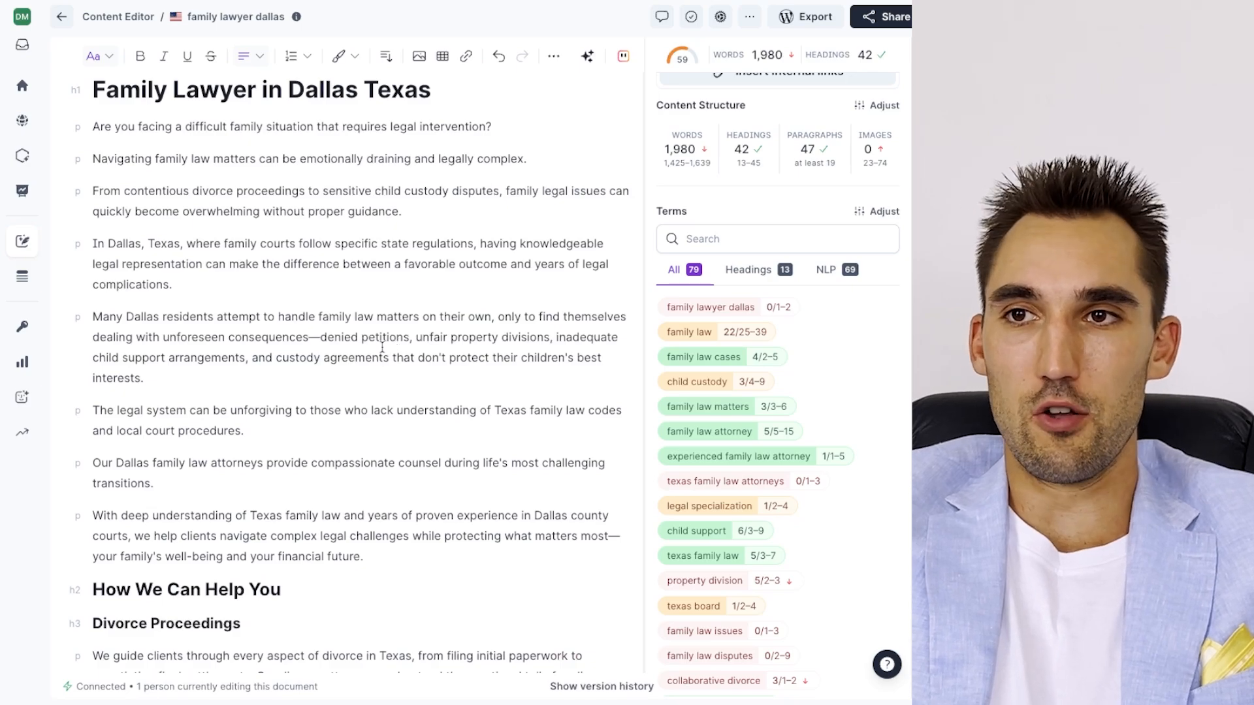
pyautogui.scroll(-15, 475, 323)
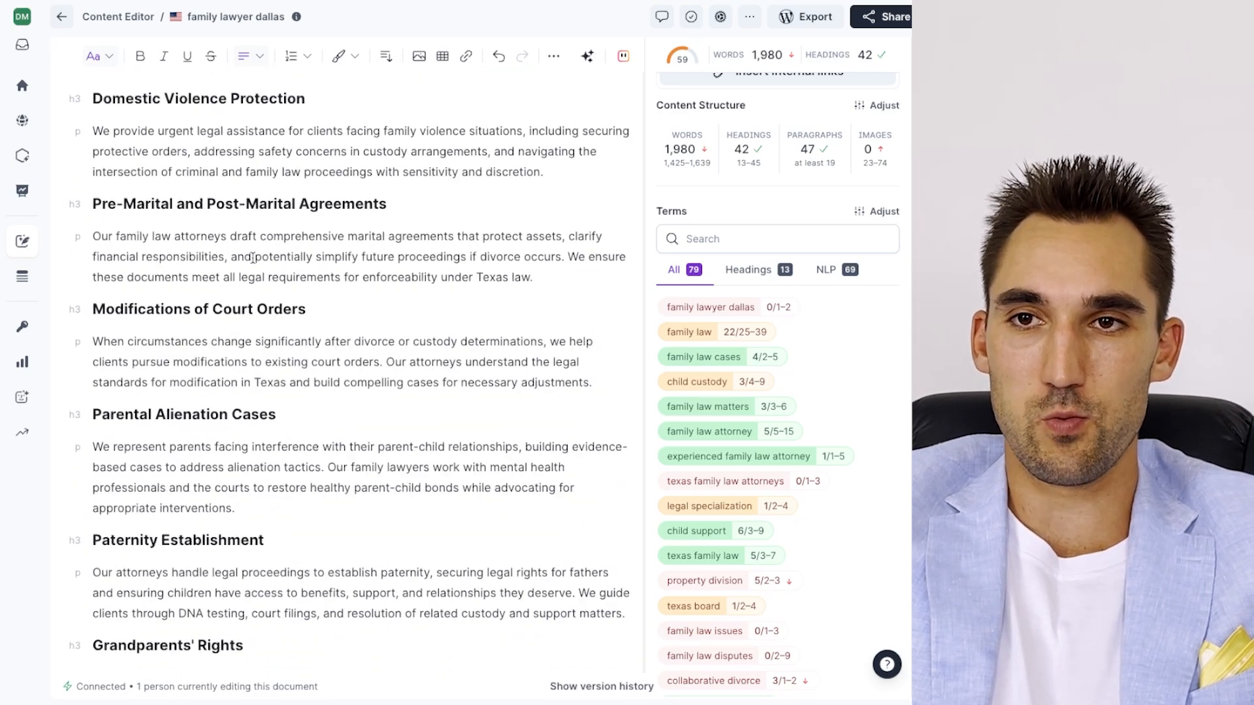
pyautogui.scroll(-10, 259, 293)
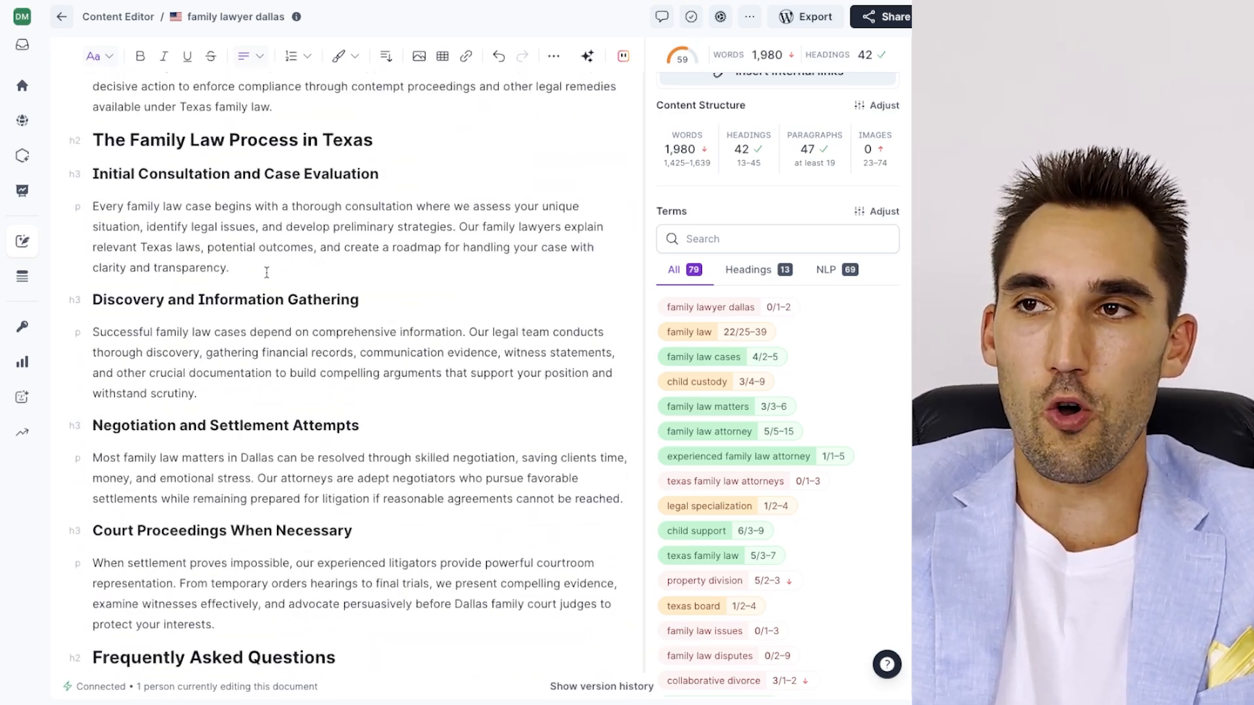
pyautogui.scroll(-5, 266, 272)
pyautogui.scroll(7, 276, 278)
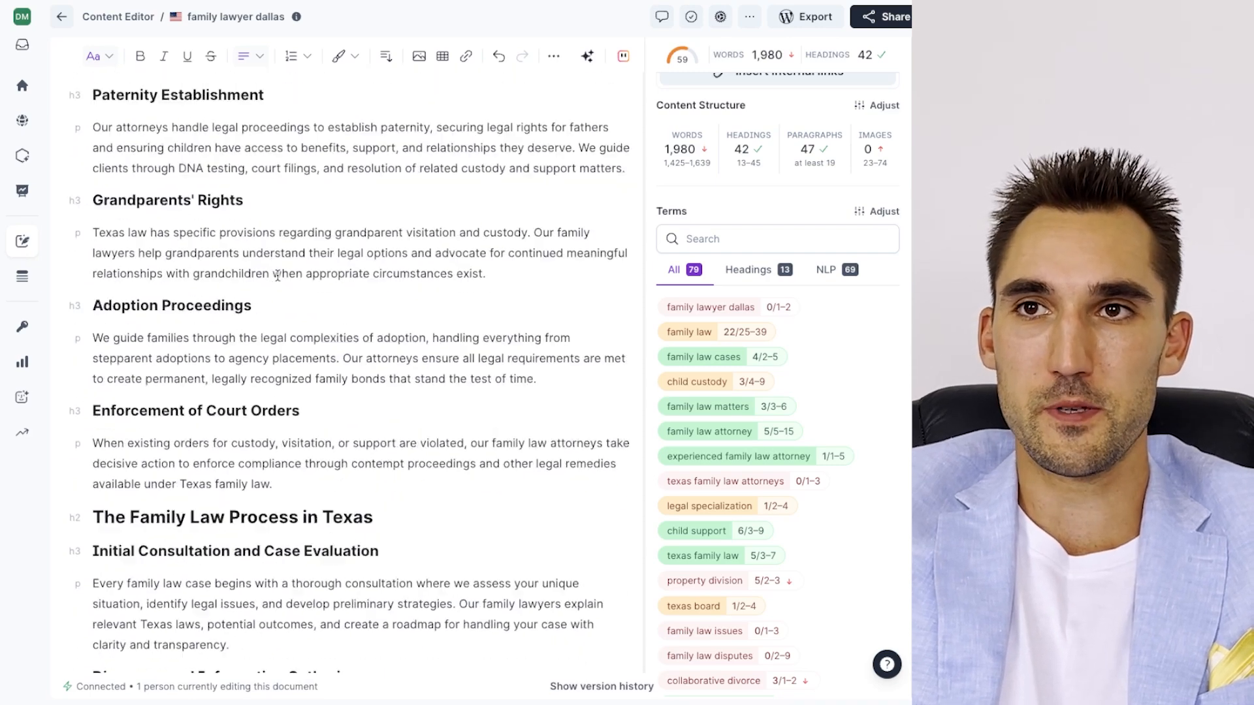
pyautogui.scroll(20, 277, 276)
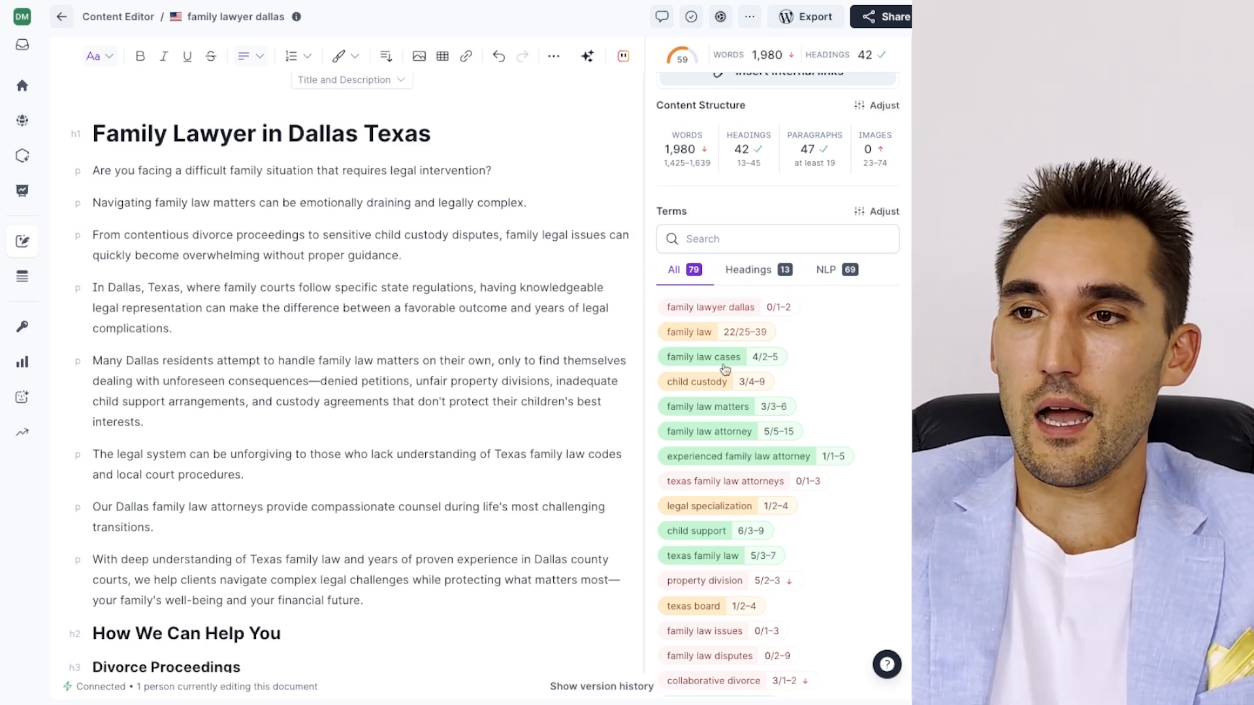
# Check the usage of the terms "texas family law attorneys" and "family lawyer dallas" in the term list
pyautogui.tripleClick(709, 481)
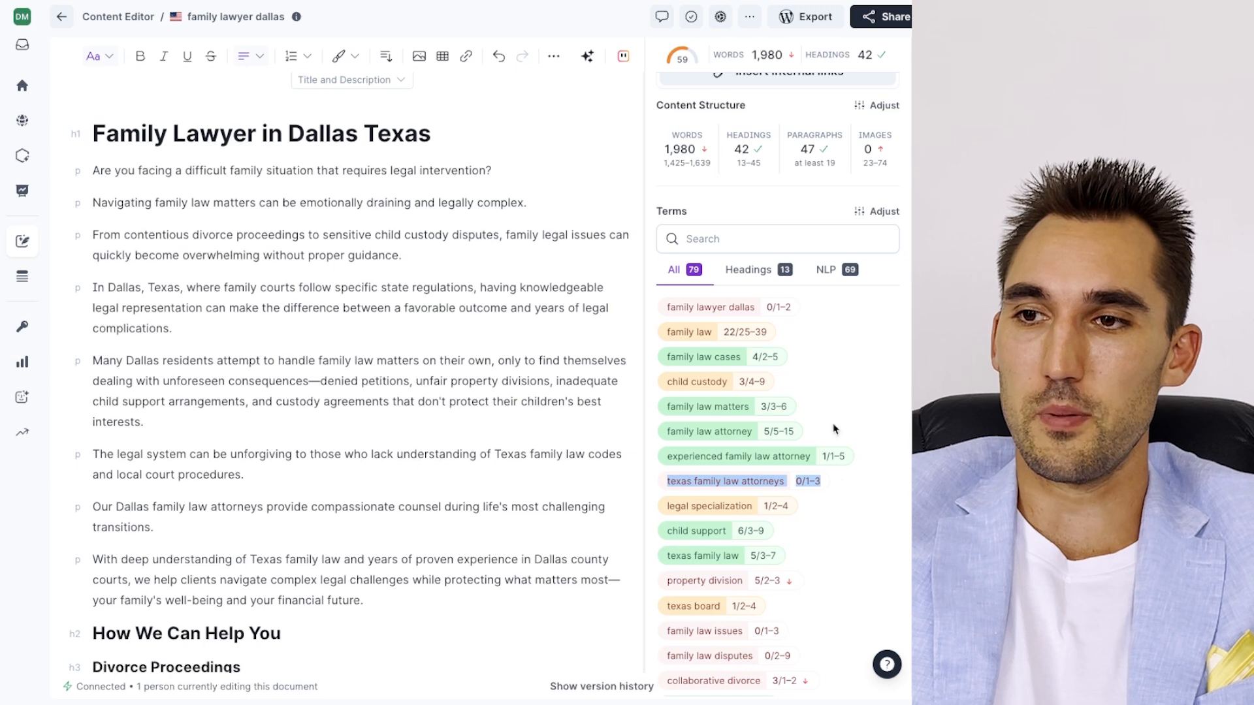
pyautogui.tripleClick(709, 307)
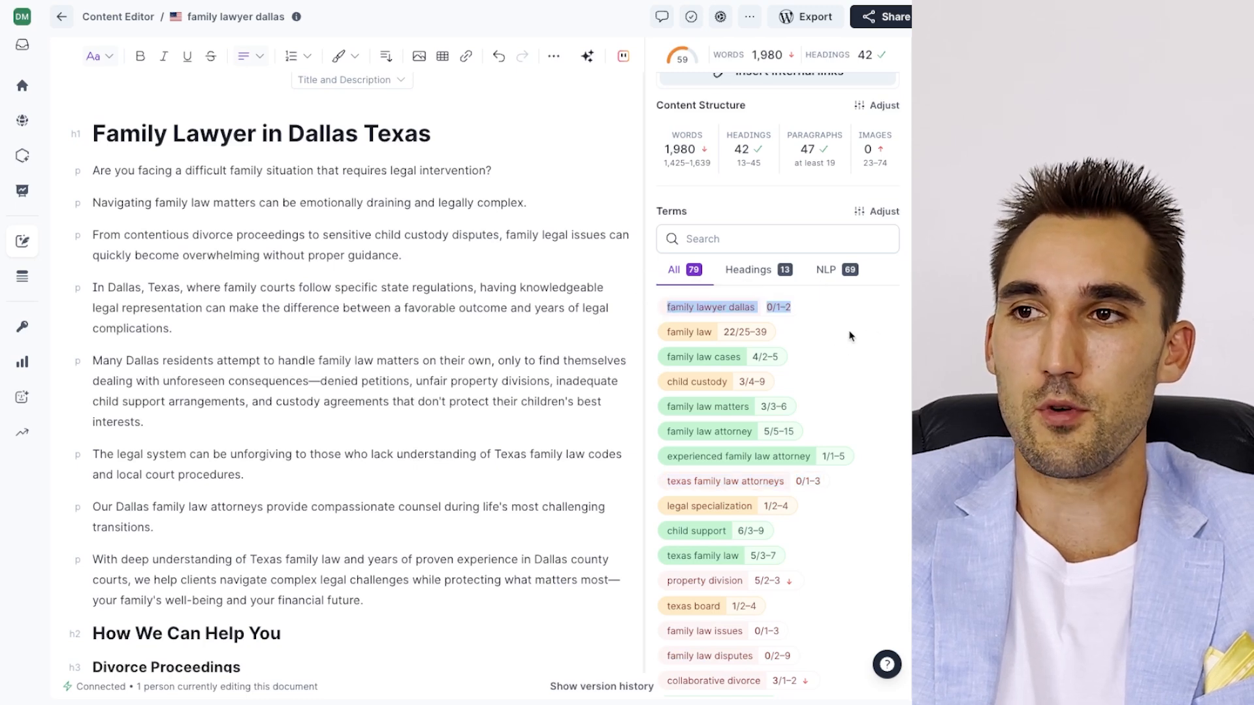
pyautogui.scroll(-3, 301, 356)
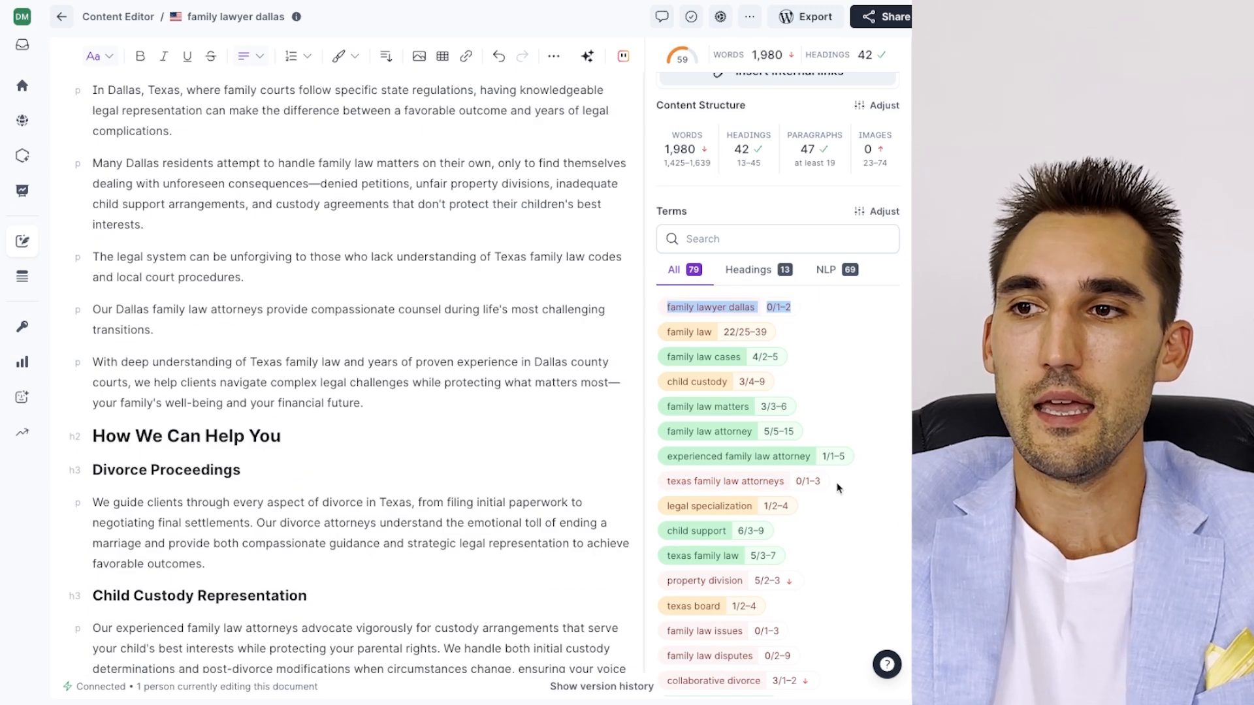
pyautogui.hotkey('ctrl', 'a')
# Reword the H2 heading "How We Can Help You" as "How Our Texas Family Law Attorneys Can Help You"
pyautogui.click(247, 390)
pyautogui.scroll(-1, 247, 390)
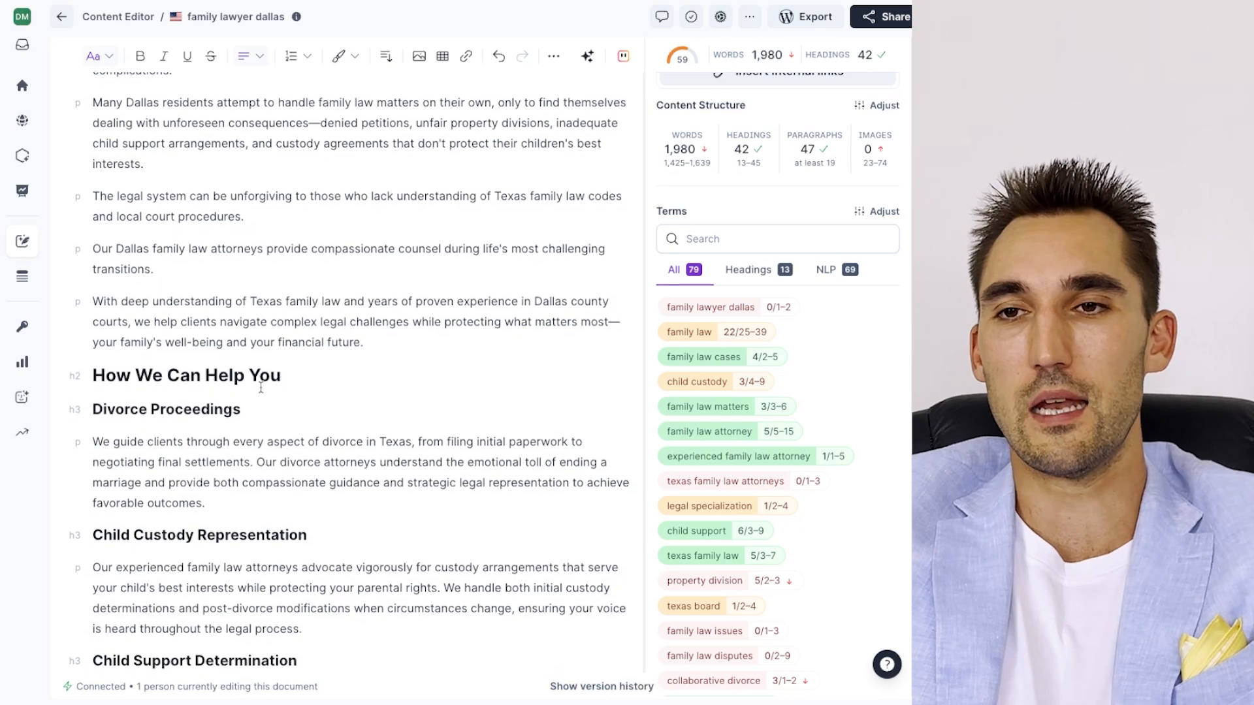
pyautogui.click(128, 364)
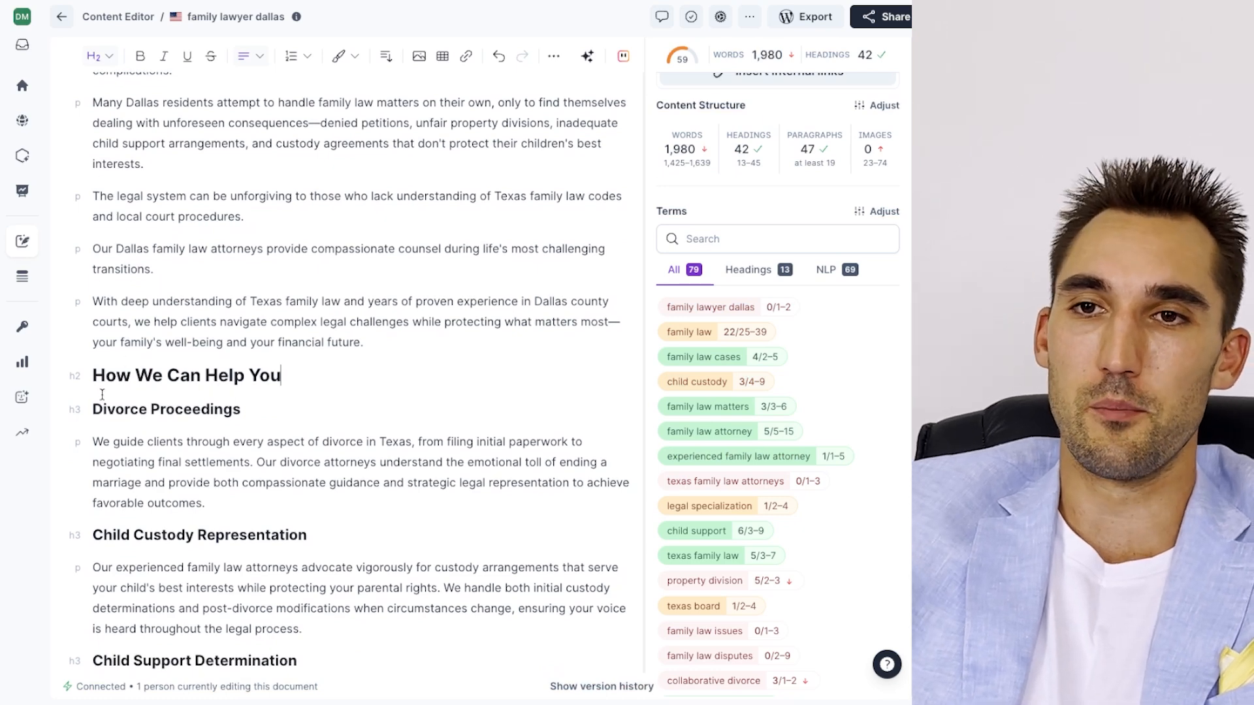
pyautogui.doubleClick(149, 376)
pyautogui.write('Our Texa')
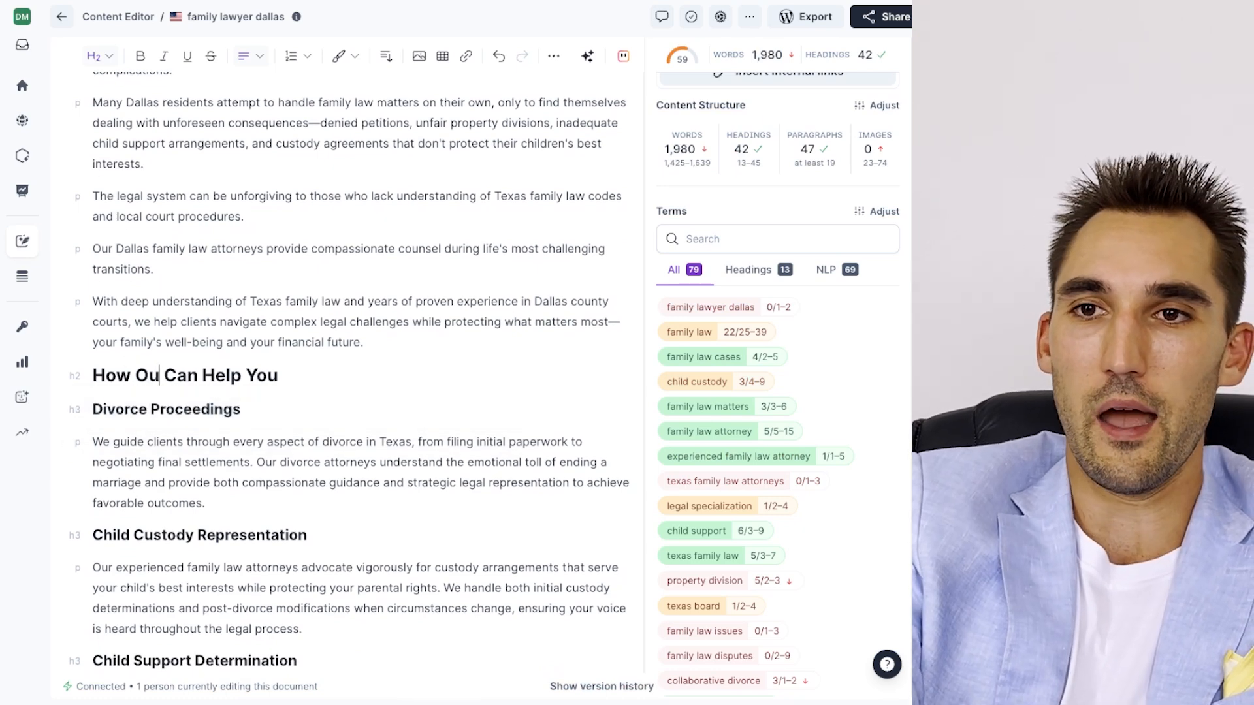
pyautogui.write('s Family Law')
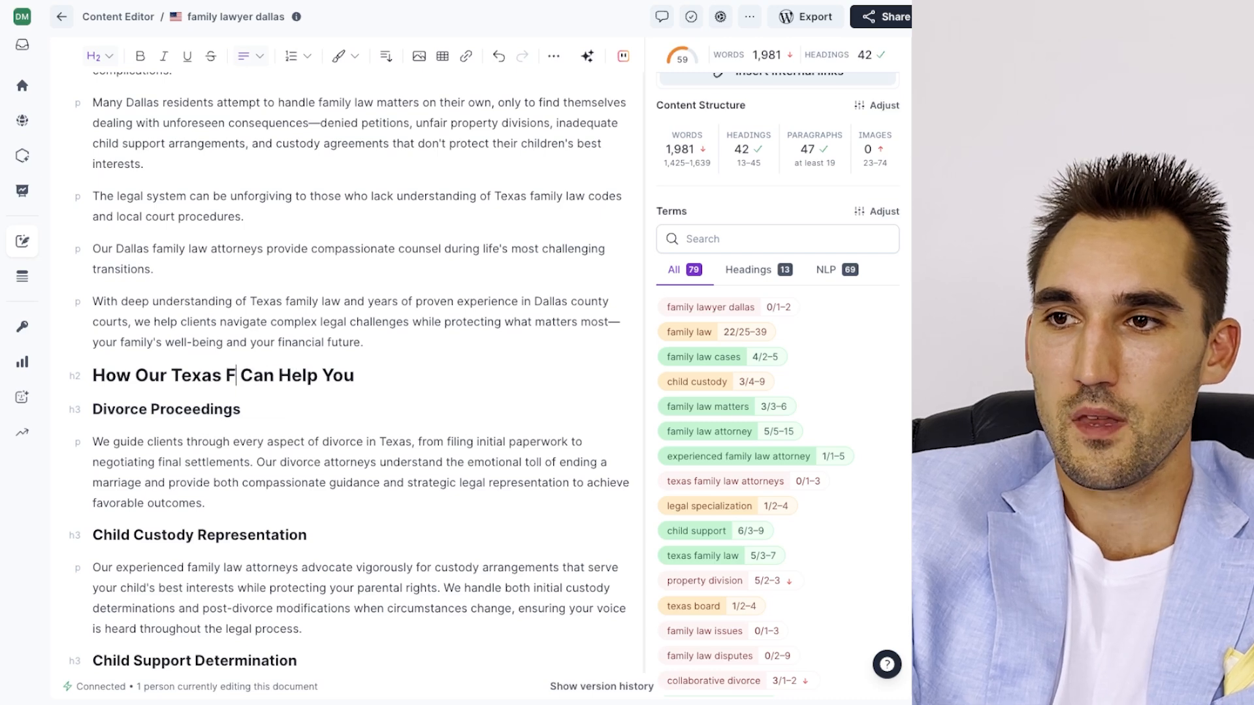
pyautogui.write(' Attorneys')
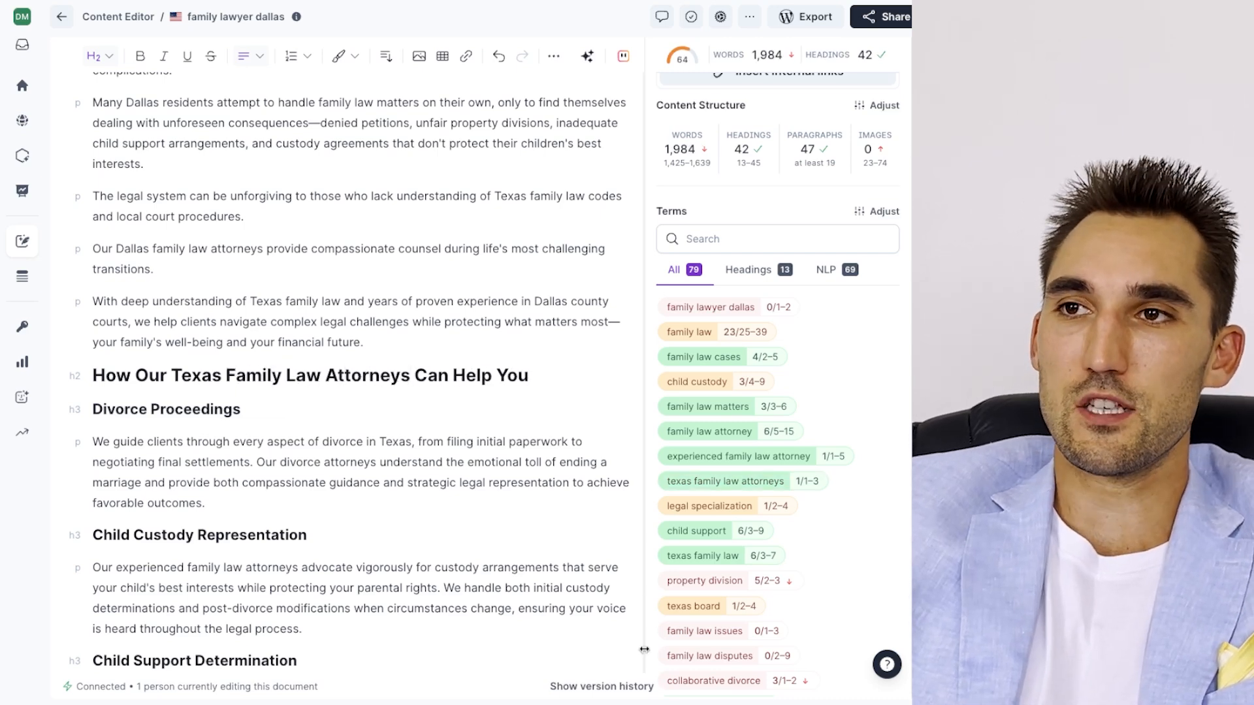
# Check the content score and the phrase "Texas Family Law Attorneys" within the reworded heading
pyautogui.scroll(4, 751, 398)
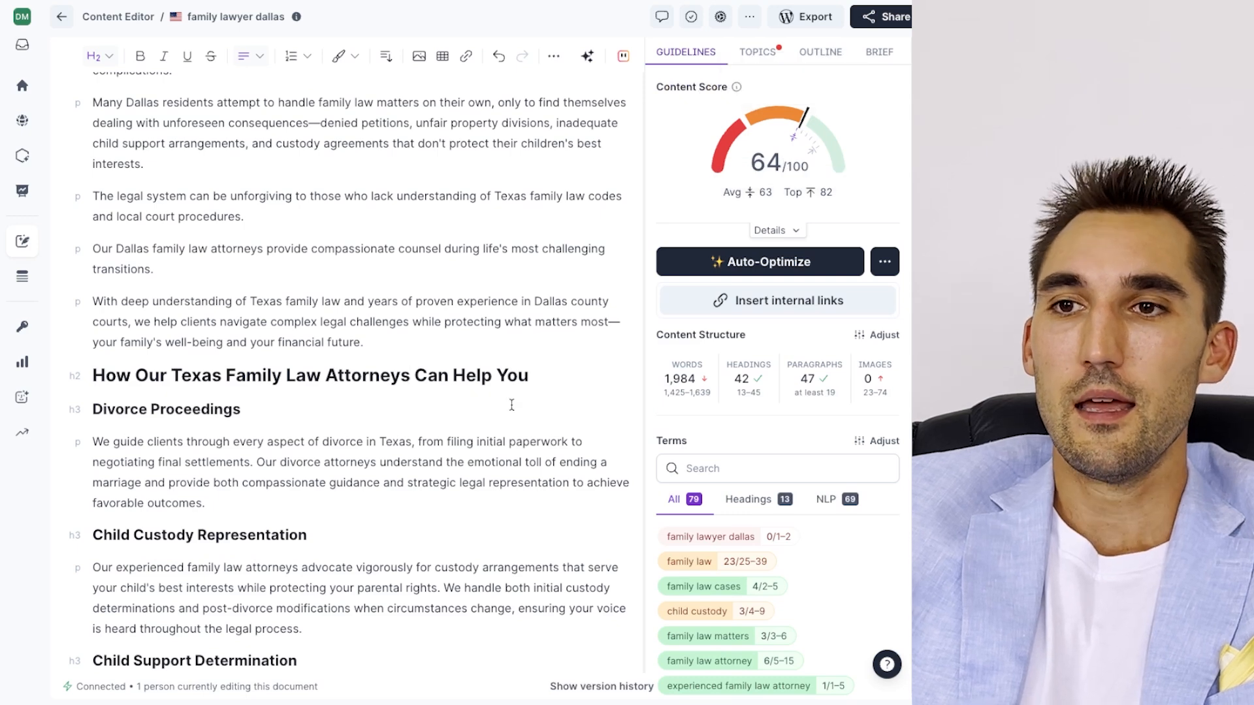
pyautogui.moveTo(409, 378); pyautogui.dragTo(171, 377)
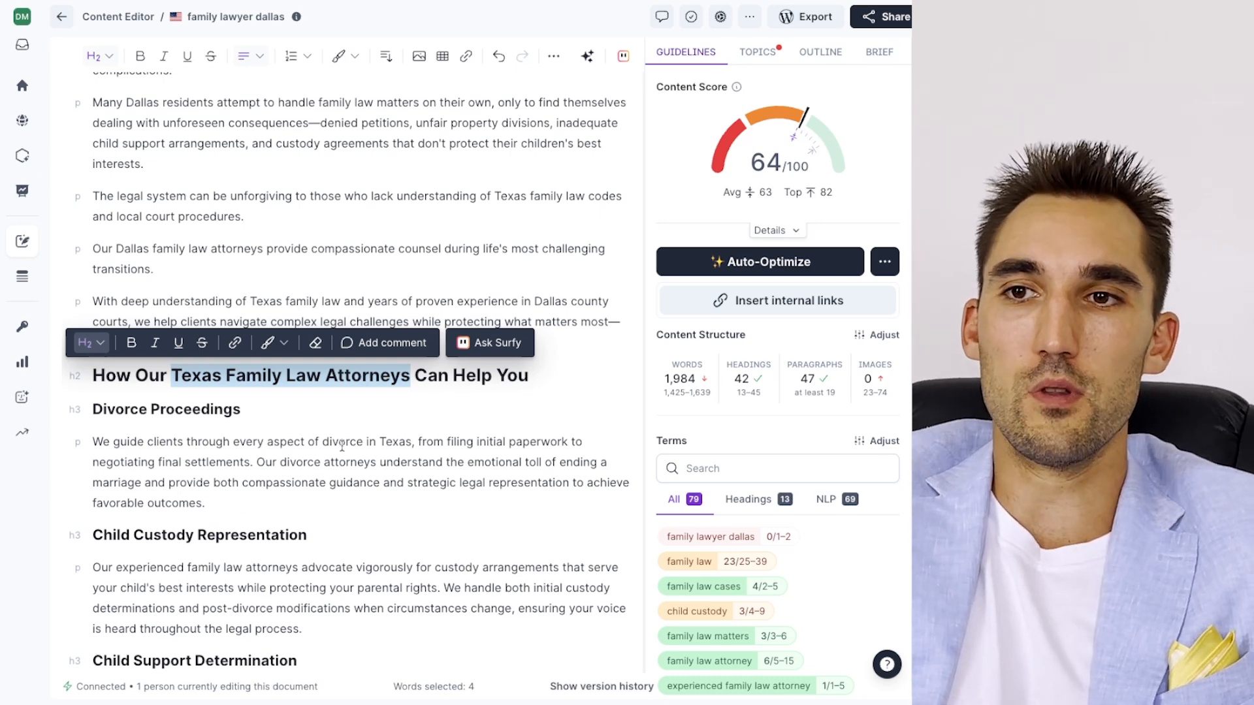
pyautogui.click(362, 426)
pyautogui.moveTo(171, 379); pyautogui.dragTo(528, 378)
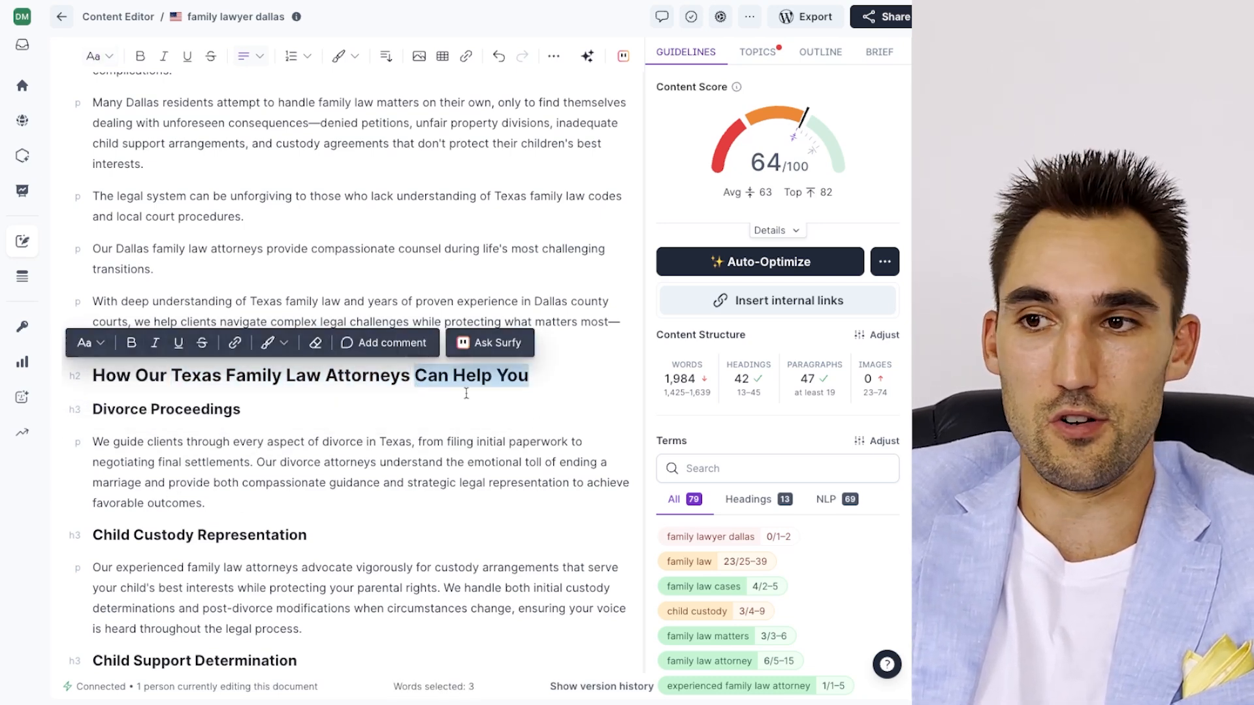
# Match the unused term "family lawyer dallas" by shortening the H1 to "Family Lawyer Dallas Texas", and check the content score
pyautogui.scroll(-3, 857, 591)
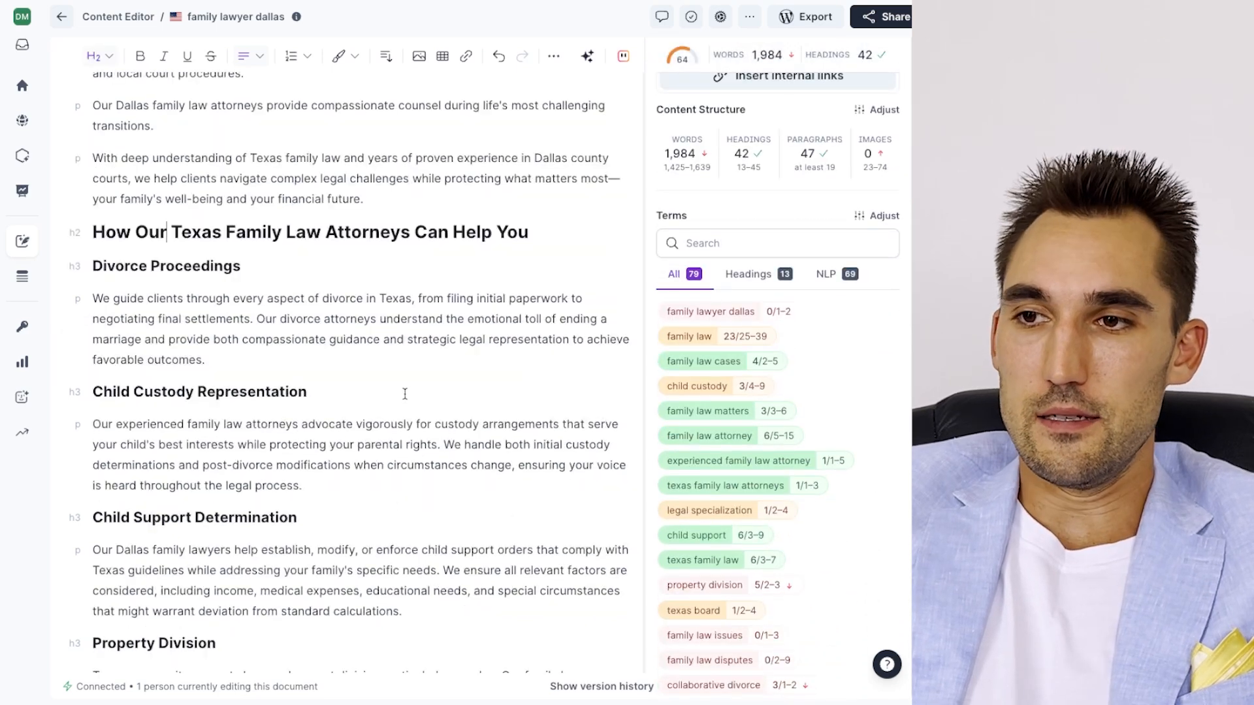
pyautogui.scroll(1, 737, 368)
pyautogui.moveTo(859, 333); pyautogui.dragTo(649, 333)
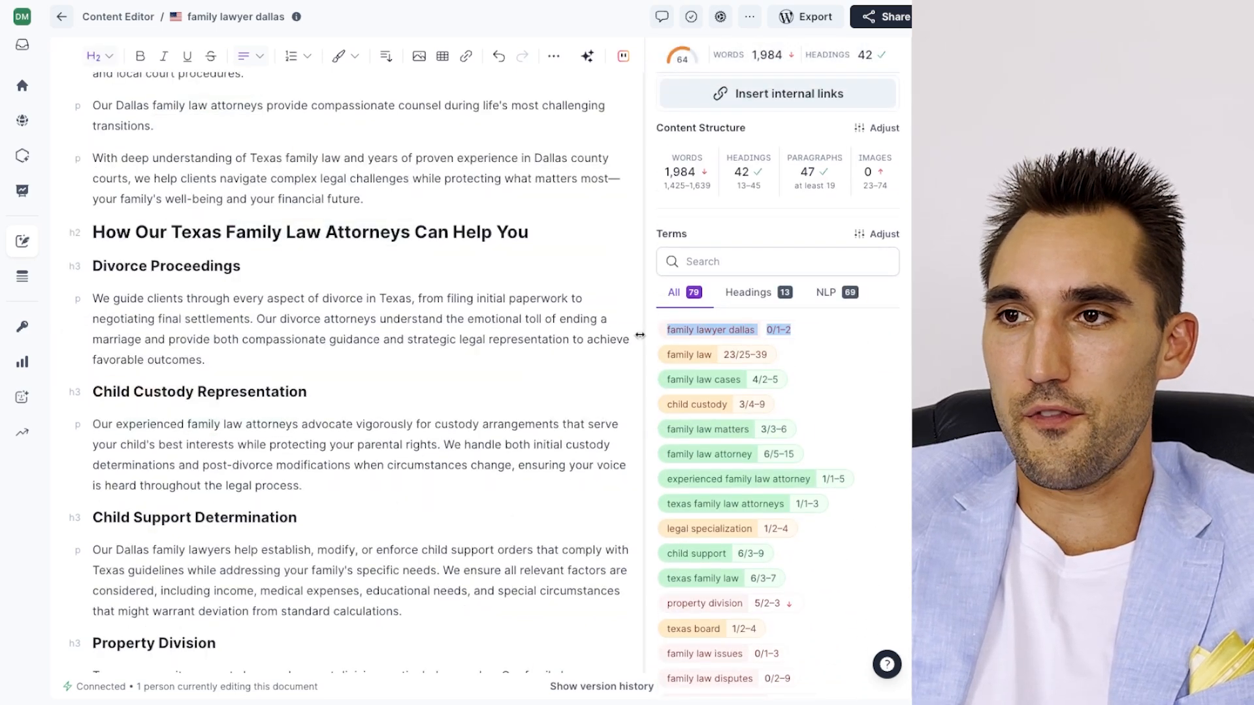
pyautogui.scroll(6, 365, 274)
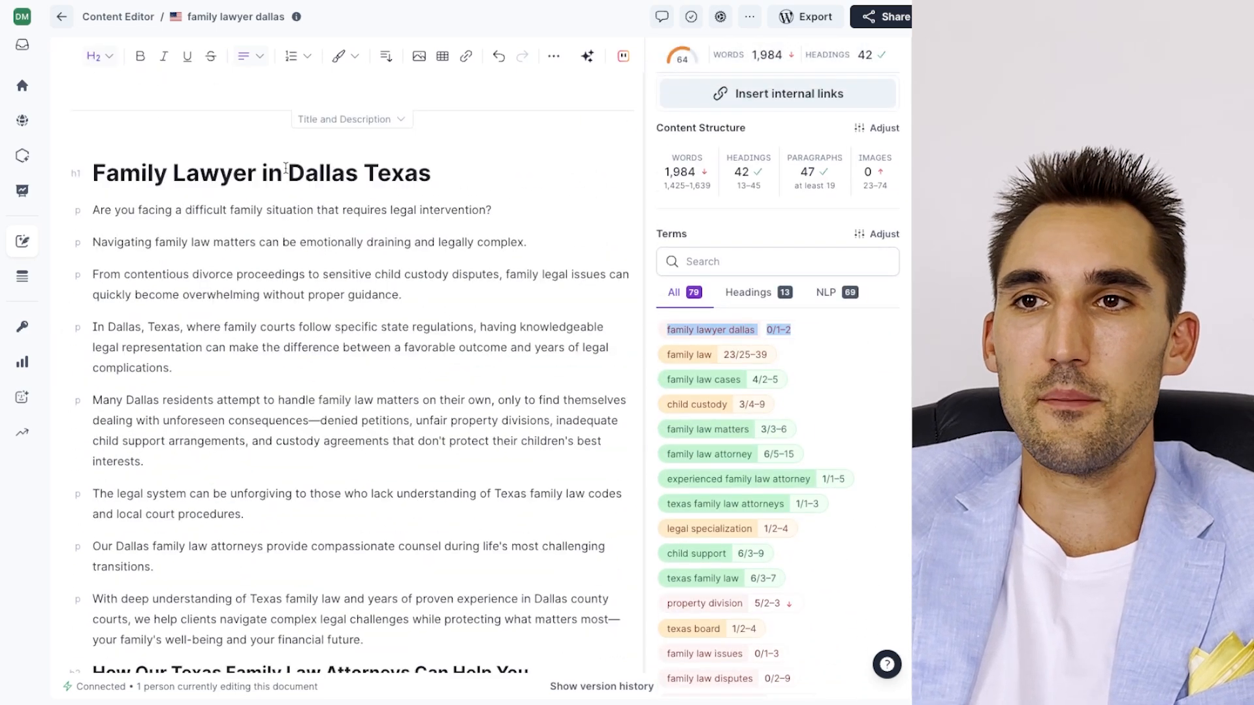
pyautogui.moveTo(286, 168); pyautogui.dragTo(256, 175)
pyautogui.press('BackSpace')
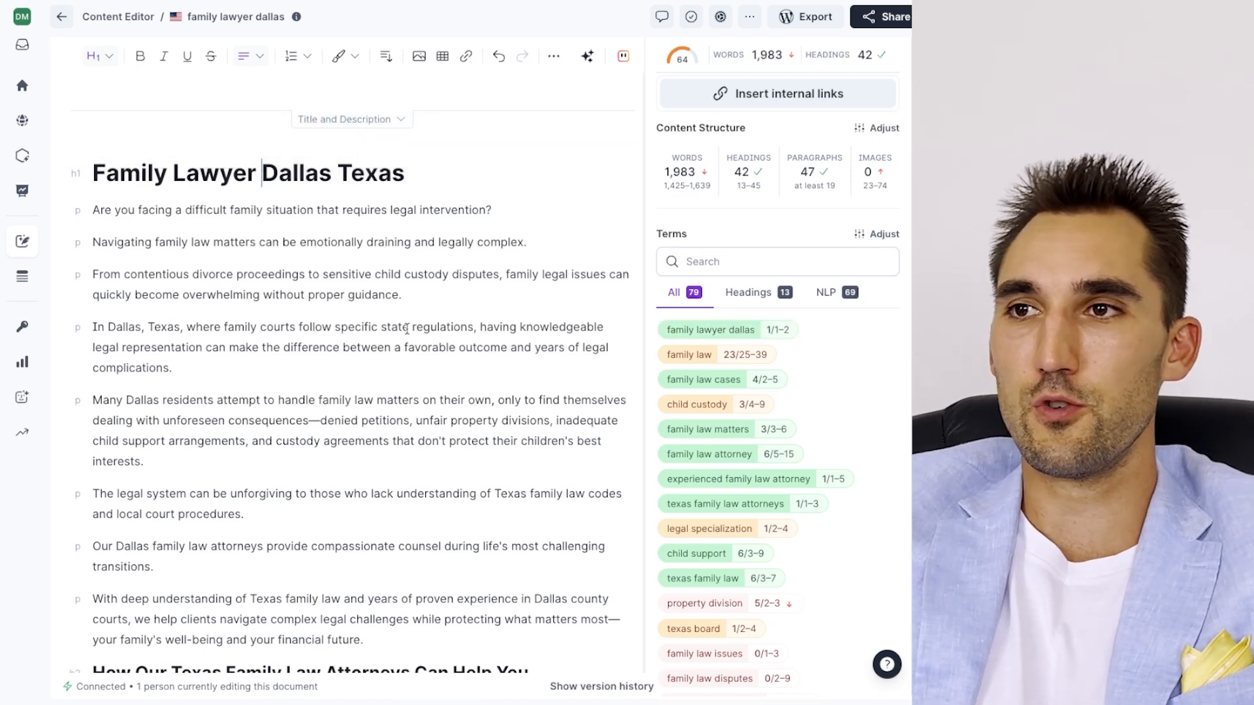
pyautogui.scroll(3, 775, 163)
pyautogui.scroll(-1, 810, 496)
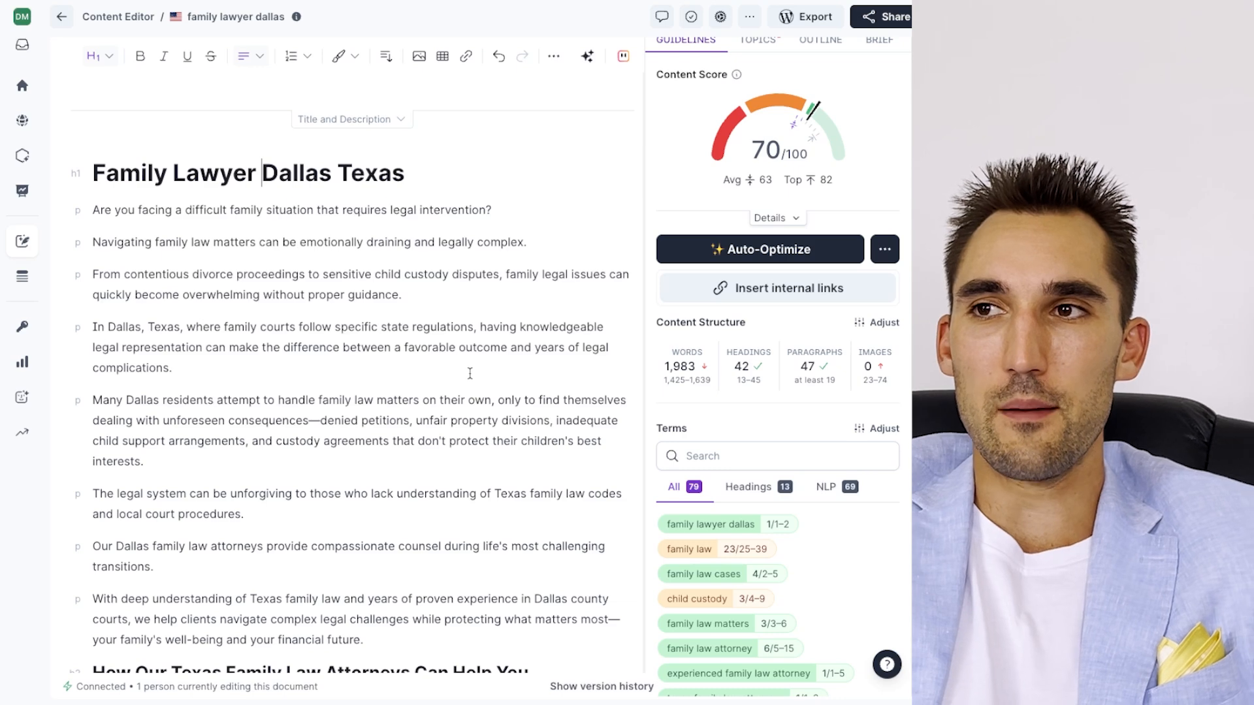
# Try the H1 as "Family Lawyer In Dallas Texas" to compare the content score, and take the added word out again
pyautogui.write('In')
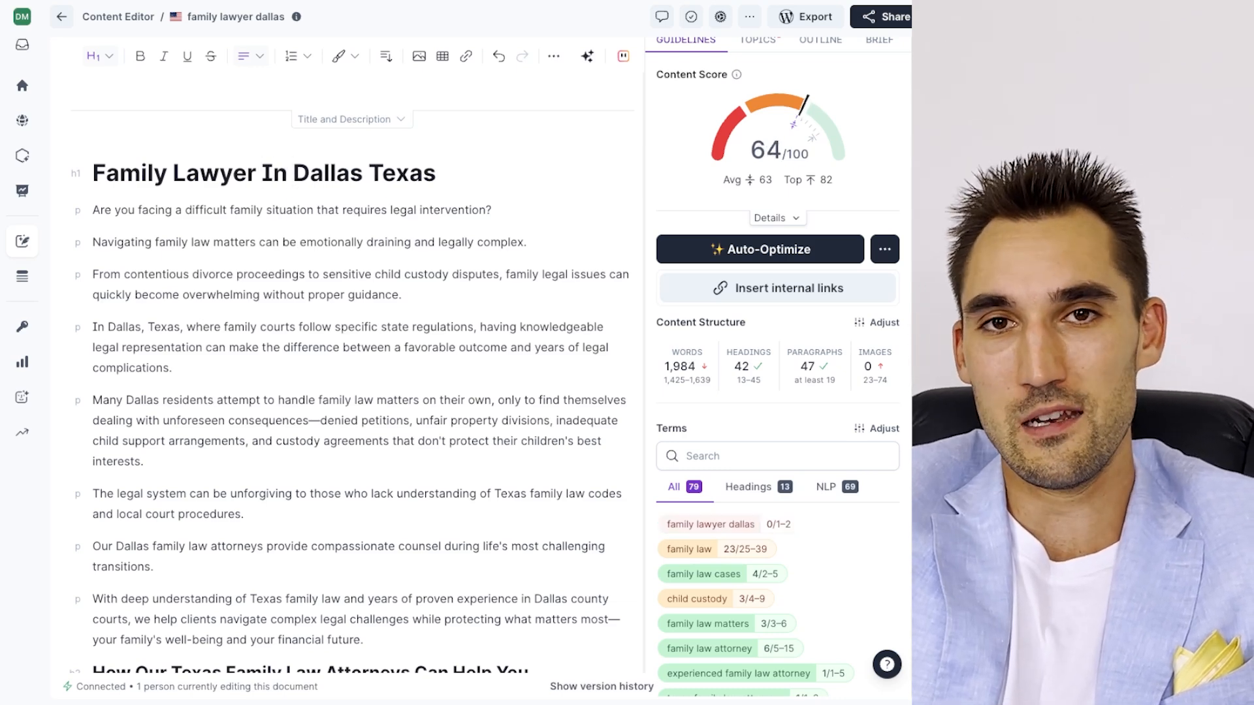
pyautogui.press('BackSpace')
pyautogui.press('BackSpace')
pyautogui.press('BackSpace')
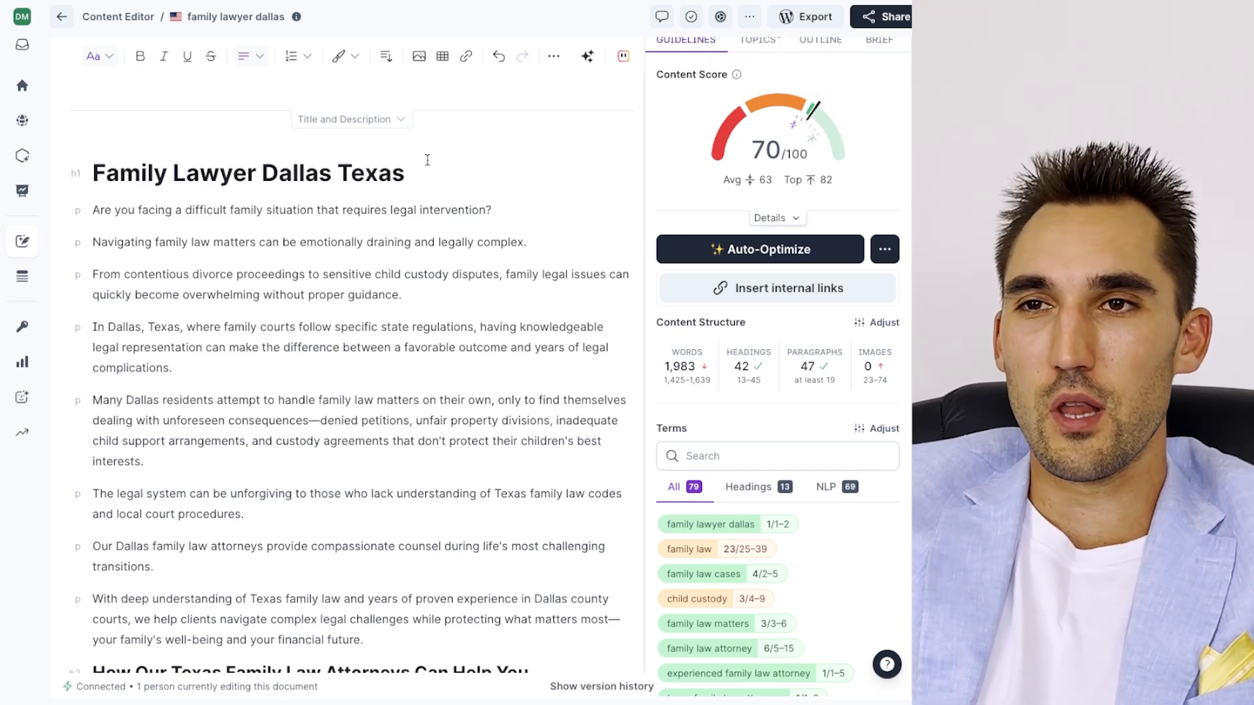
# Insert an empty H2 line between the H1 and the first intro paragraph
pyautogui.click(425, 163)
pyautogui.click(103, 163)
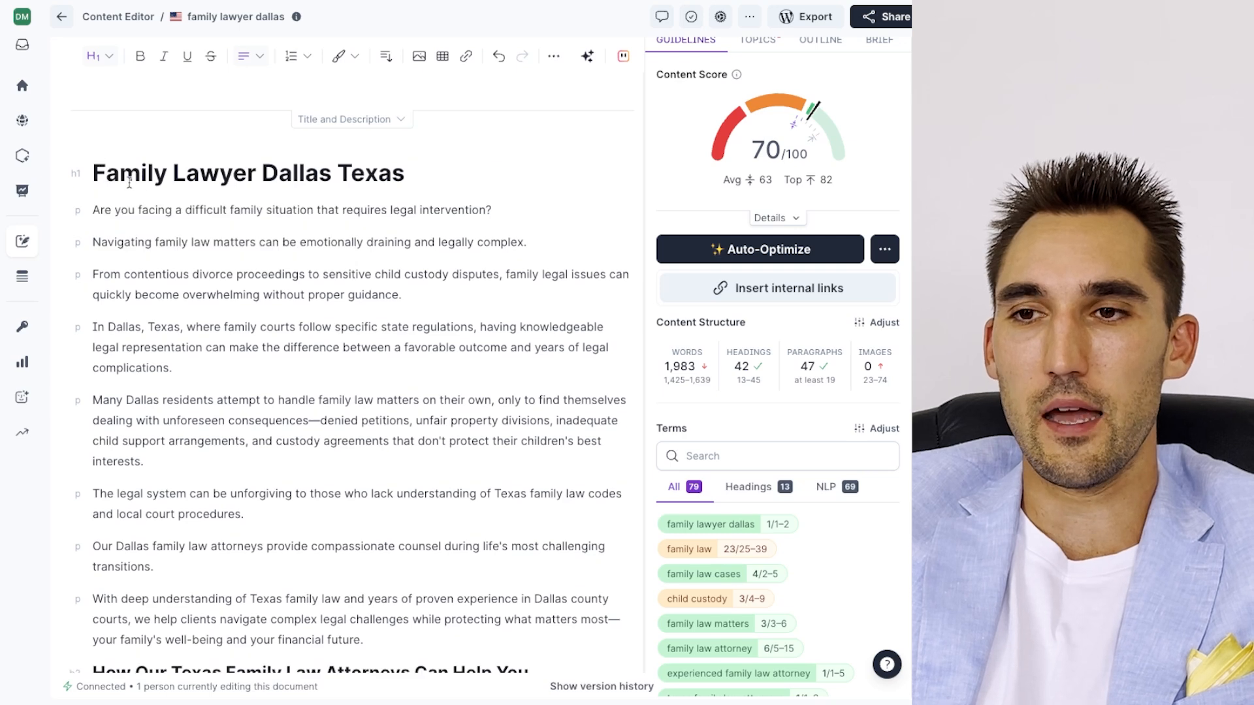
pyautogui.press('Left')
pyautogui.press('Down')
pyautogui.press('Return')
pyautogui.press('Up')
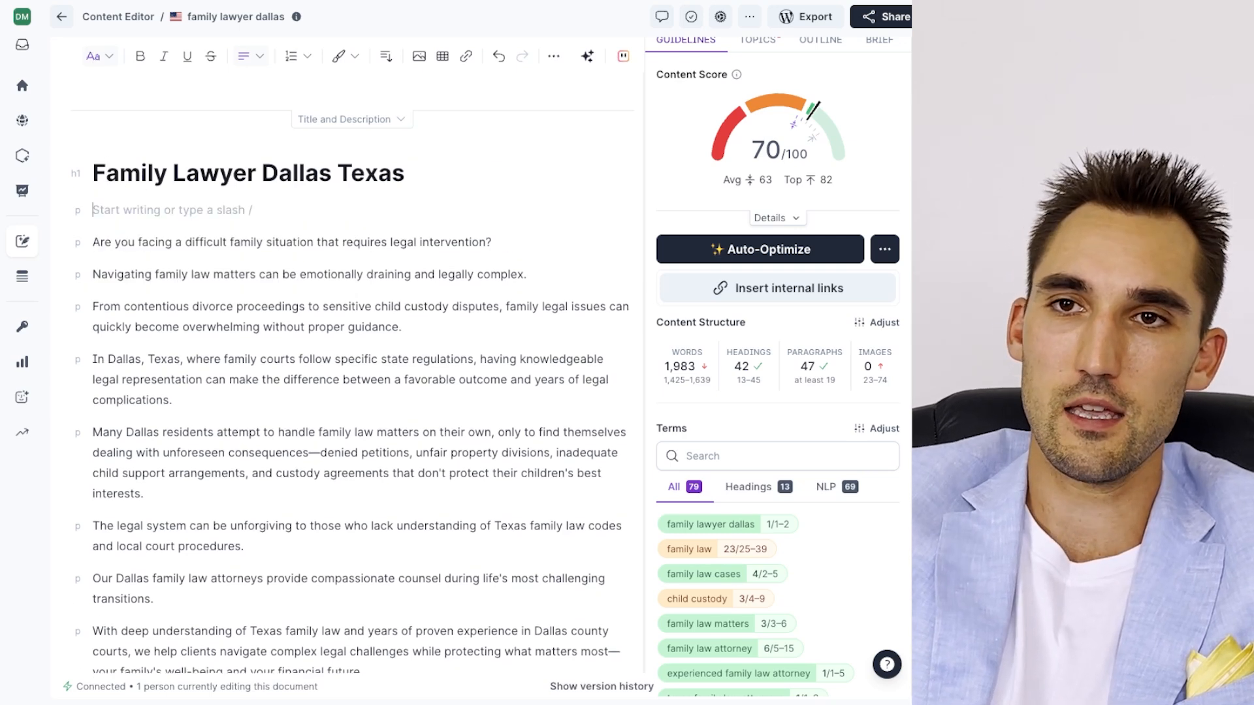
pyautogui.click(109, 56)
pyautogui.click(133, 138)
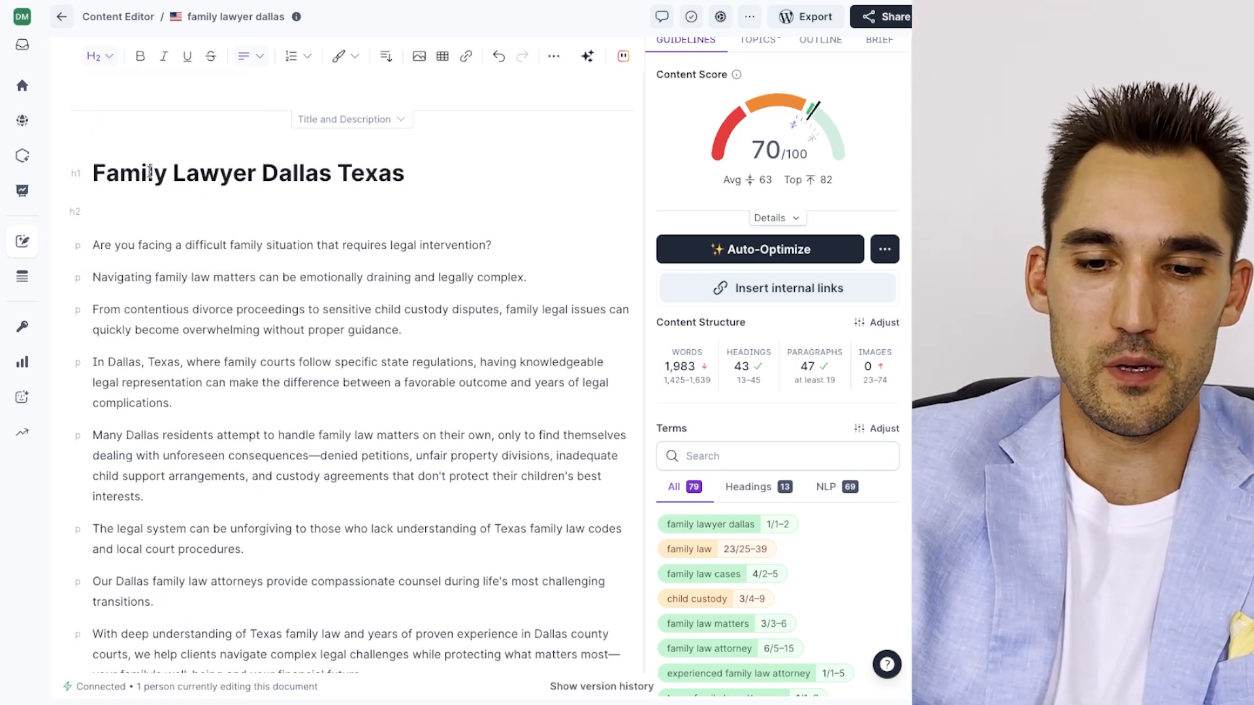
# Write the subheadline "Facing a Family Law Issue? Speak to Experienced Dallas Family Law Attorneys" in the empty H2 line
pyautogui.write('Facing a Family La')
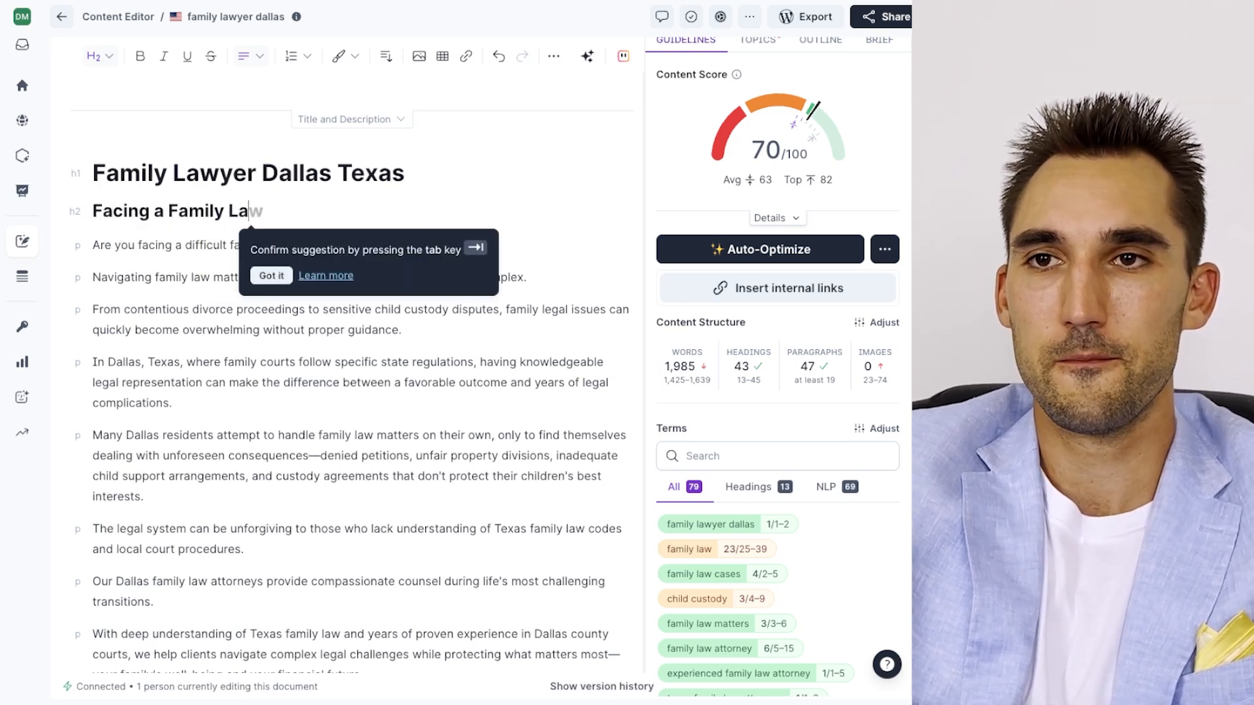
pyautogui.write('w Issue? Speak to Exp')
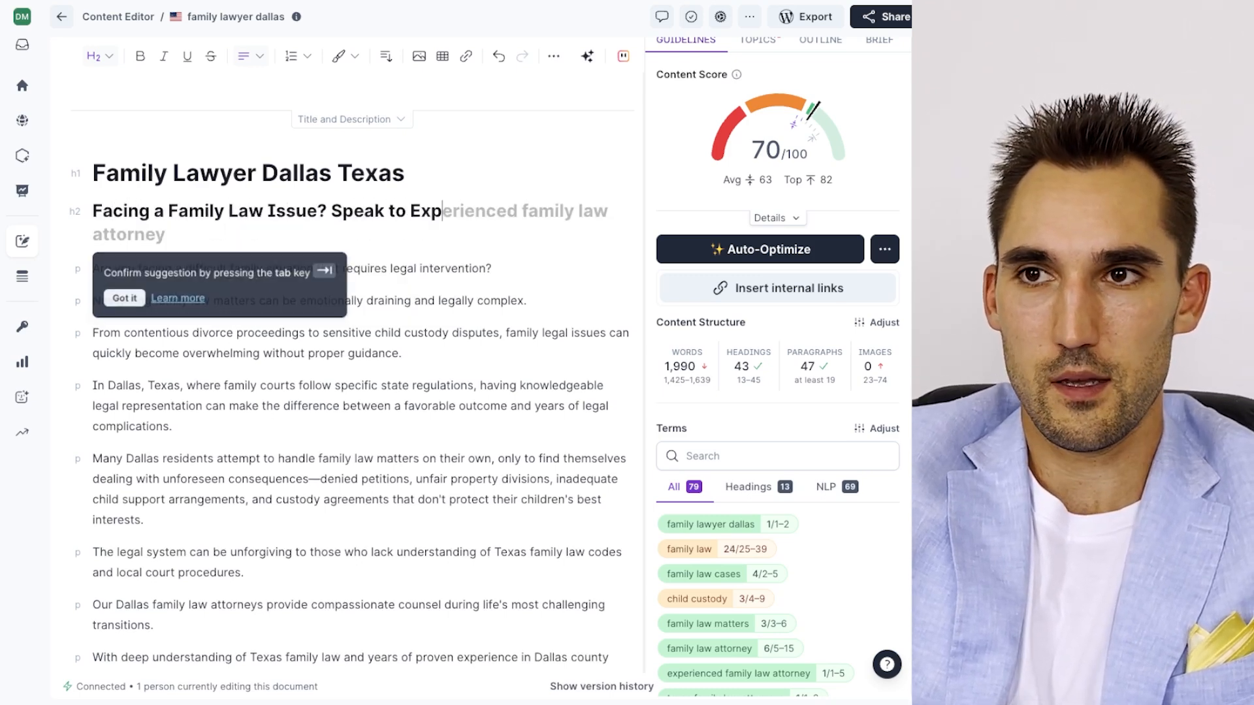
pyautogui.write('erienced Dallas Family')
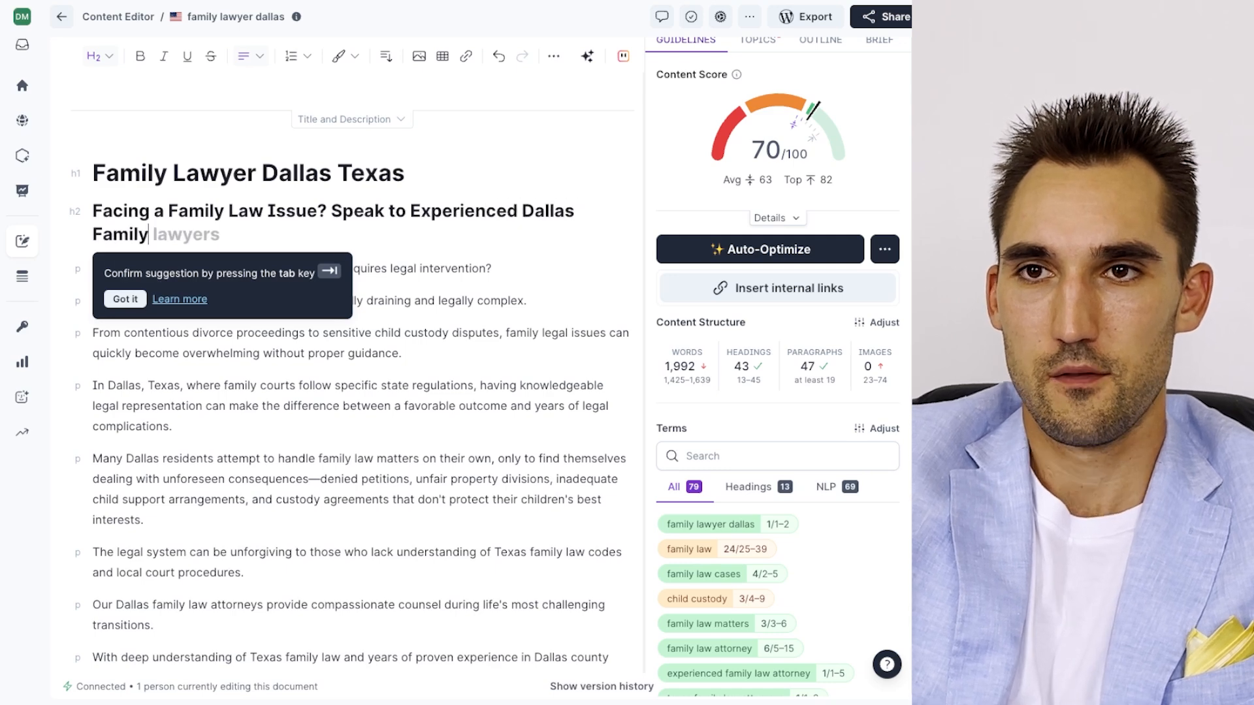
pyautogui.write(' Law Attorne')
pyautogui.press('Tab')
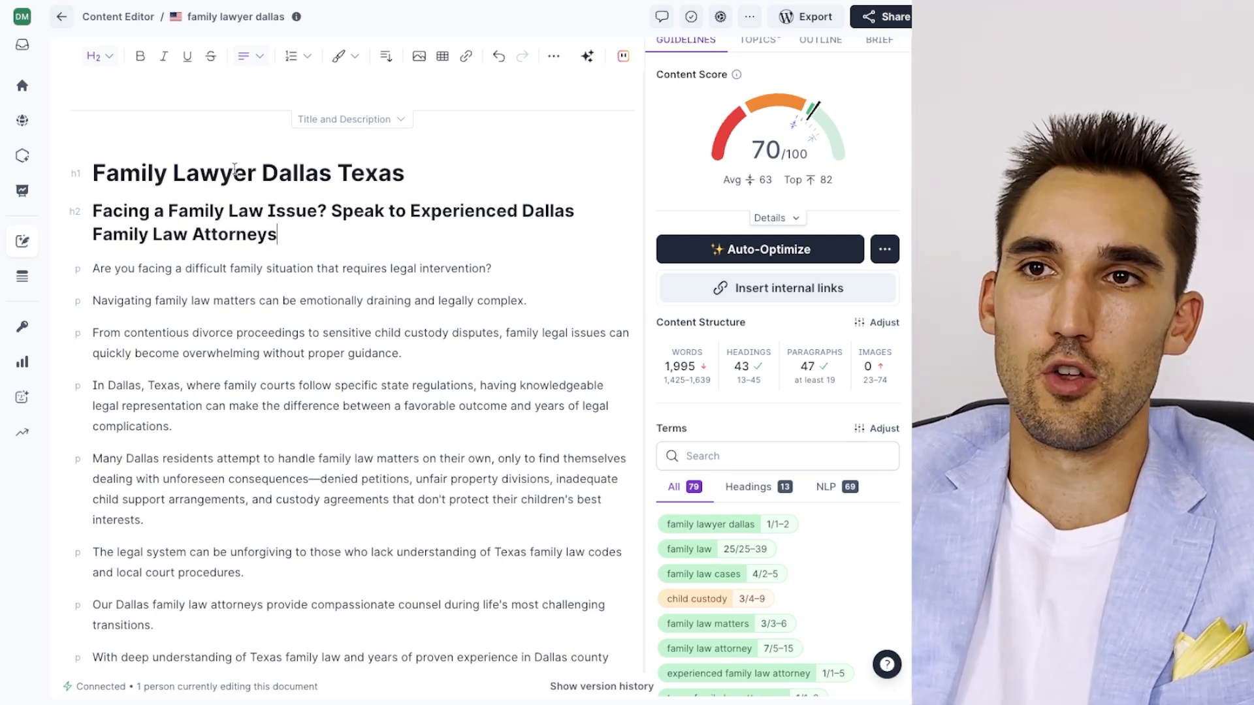
pyautogui.tripleClick(310, 236)
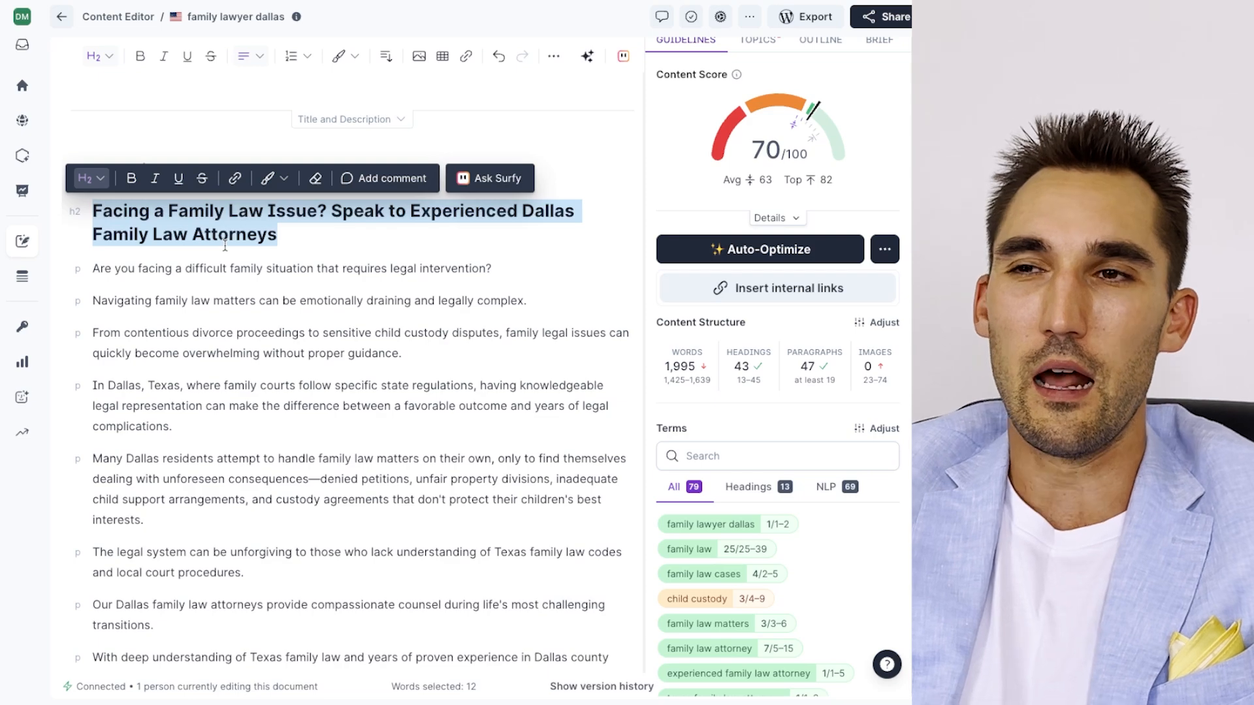
pyautogui.click(284, 260)
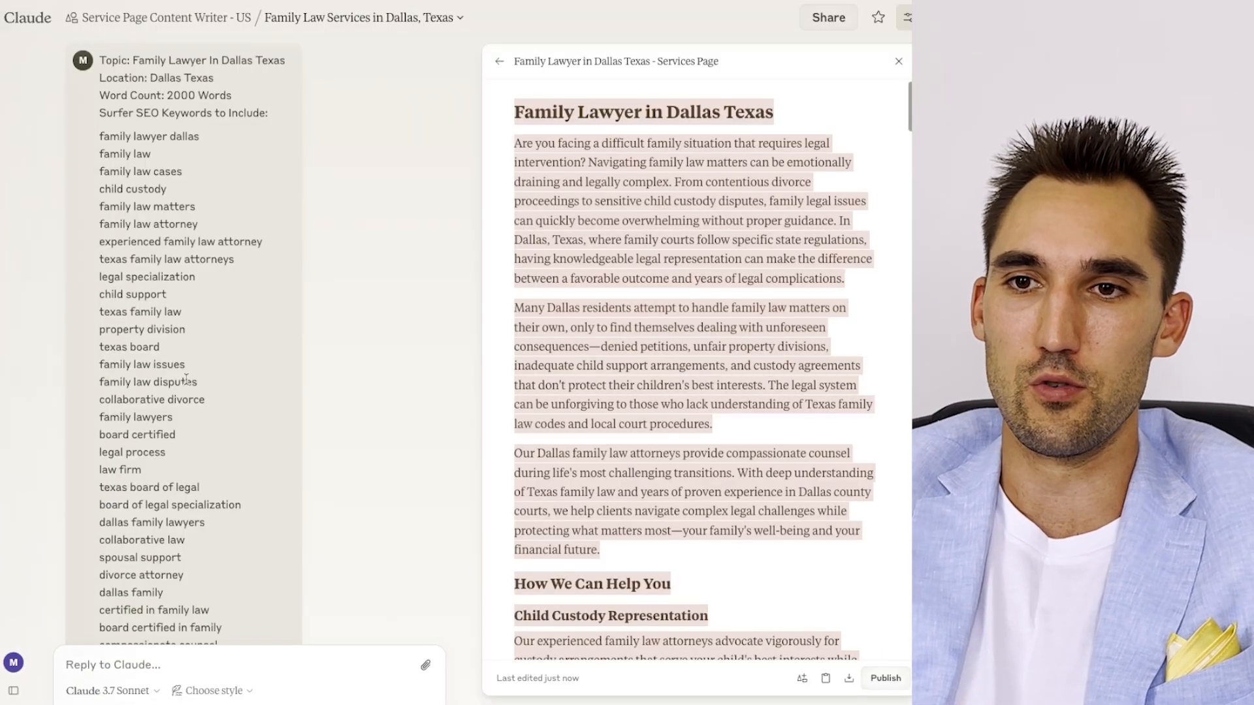
# Switch to the Claude chat and send the request "Write me a few sub headline variations to go under the main H12"
pyautogui.scroll(-15, 184, 380)
pyautogui.click(212, 666)
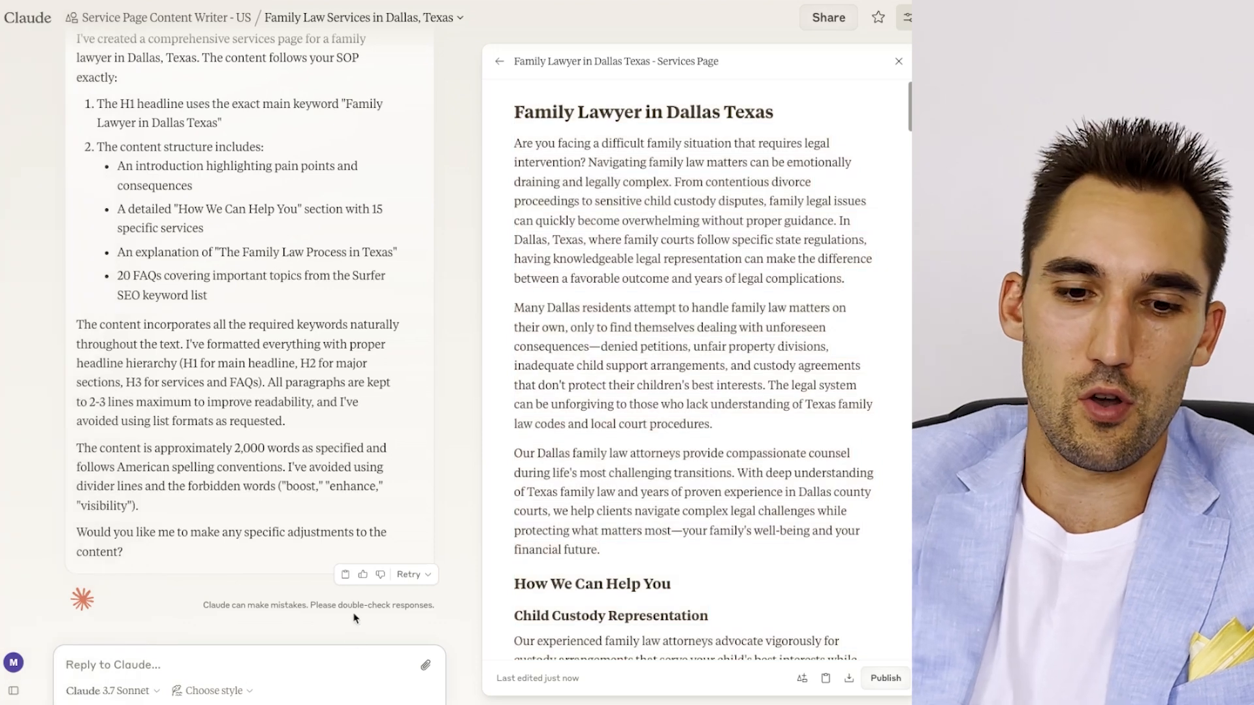
pyautogui.write('Wti')
pyautogui.write('rite me a')
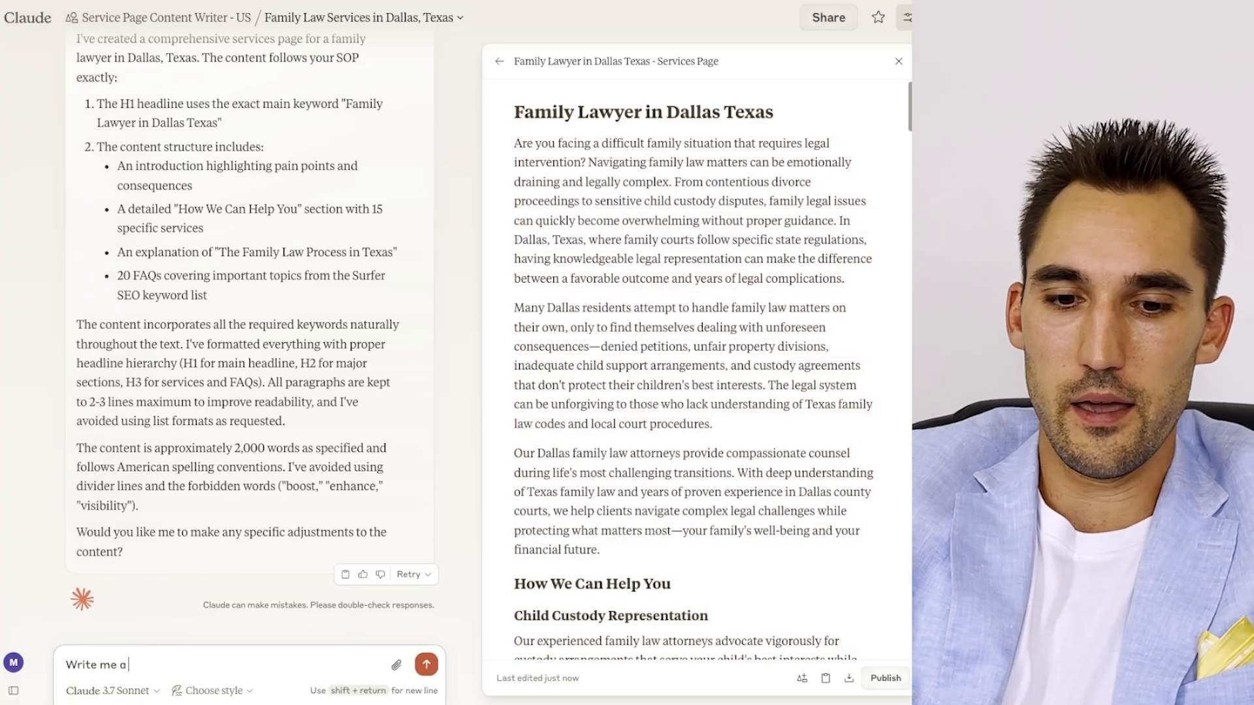
pyautogui.write(' few sub headline variations to go')
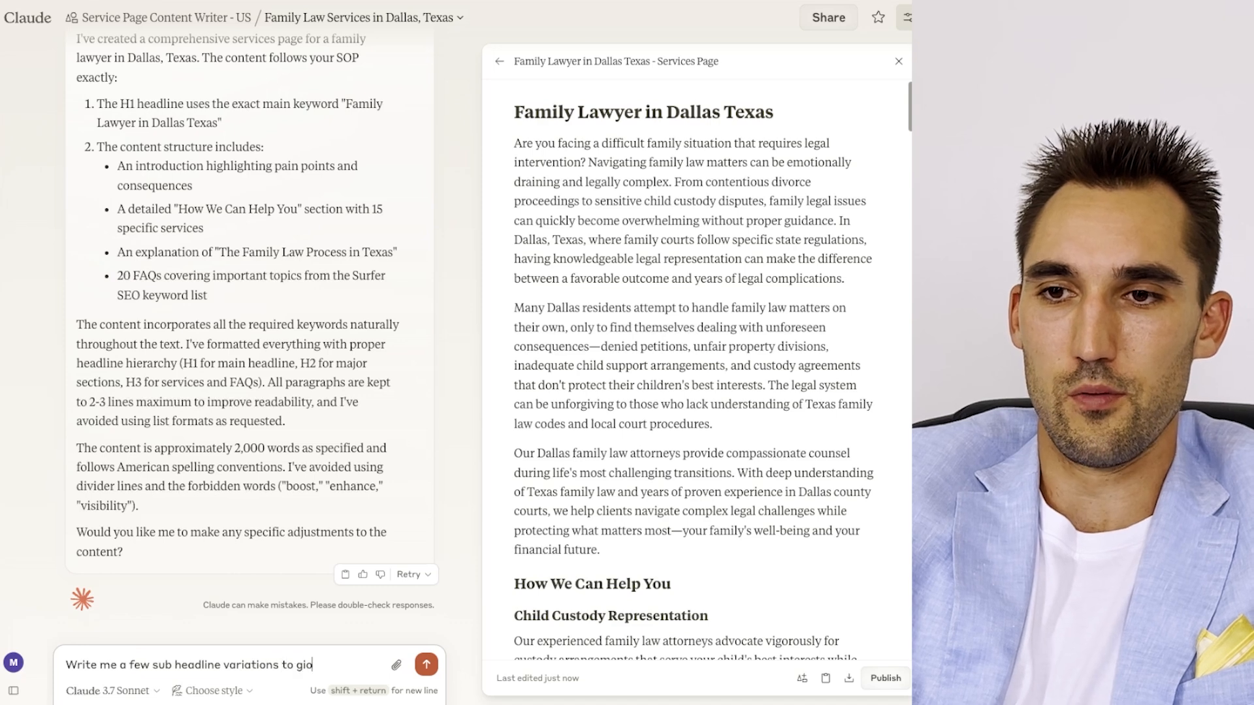
pyautogui.write(' under the ma')
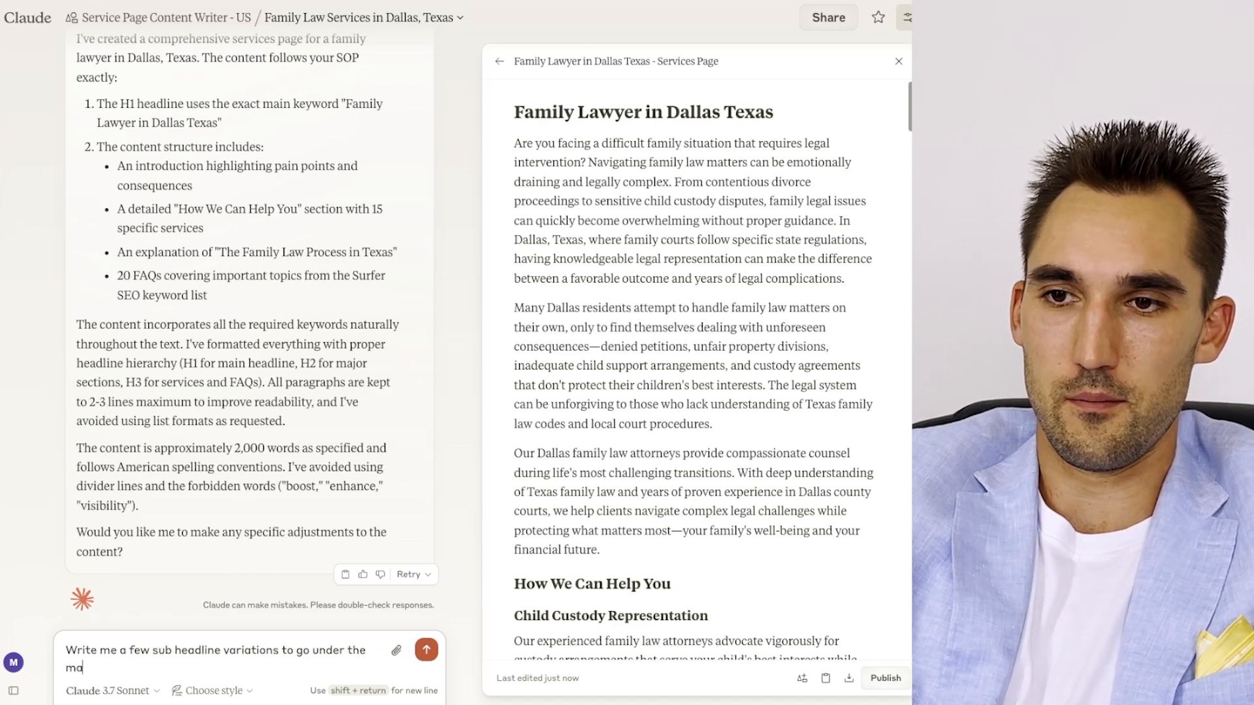
pyautogui.write('in H12')
pyautogui.press('Return')
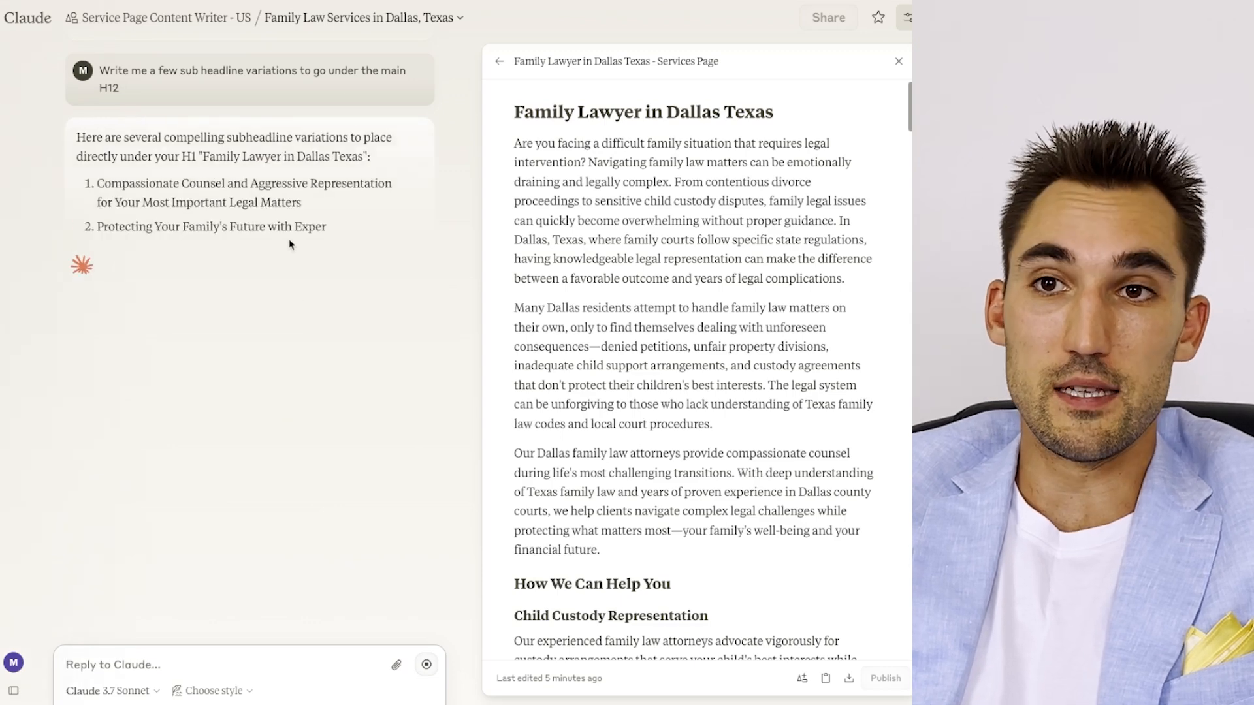
# Read the opening of Claude's reply and its first subheadline suggestions
pyautogui.moveTo(138, 187); pyautogui.dragTo(284, 186)
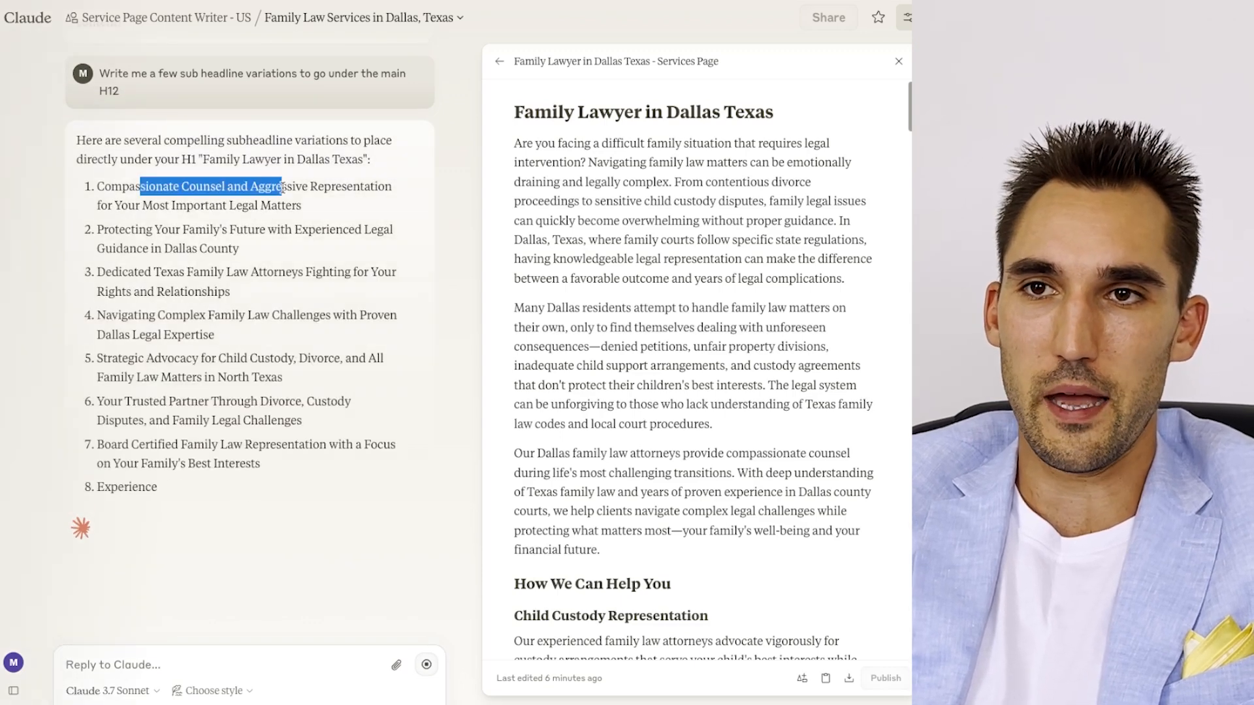
pyautogui.click(295, 185)
pyautogui.moveTo(78, 137); pyautogui.dragTo(319, 209)
pyautogui.click(320, 209)
pyautogui.moveTo(175, 204); pyautogui.dragTo(302, 205)
pyautogui.click(302, 205)
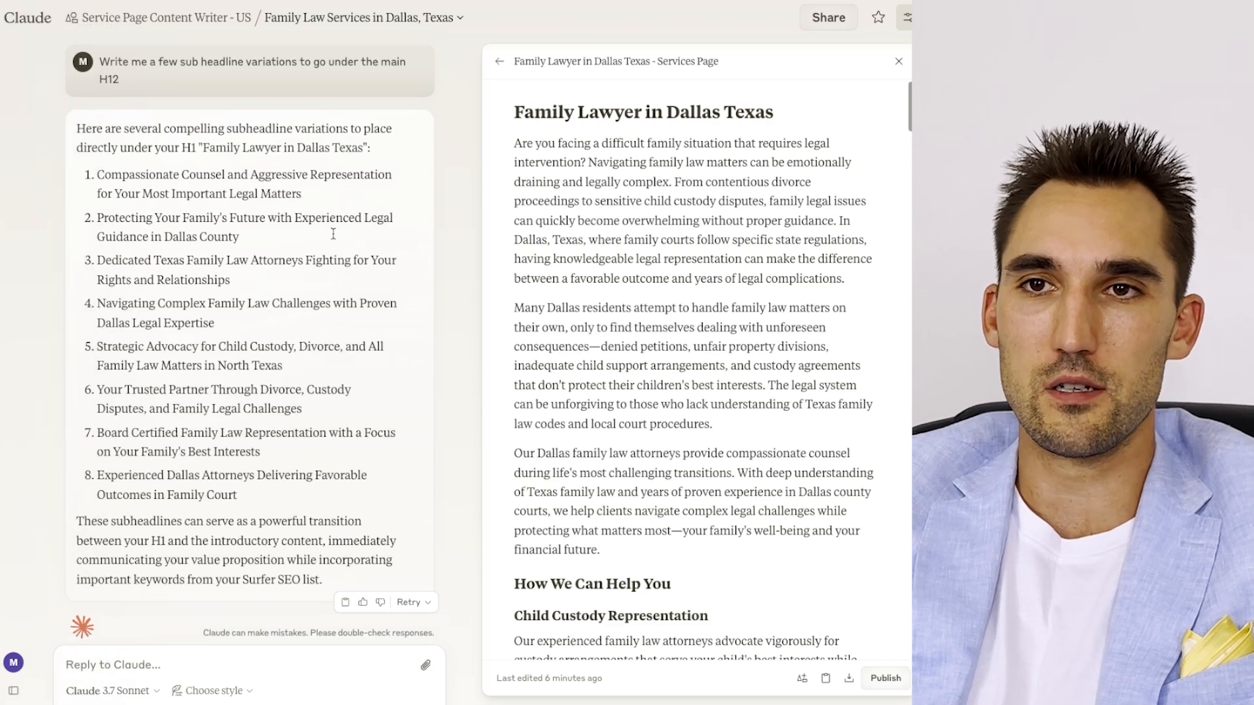
pyautogui.scroll(-1, 233, 218)
pyautogui.scroll(-1, 233, 218)
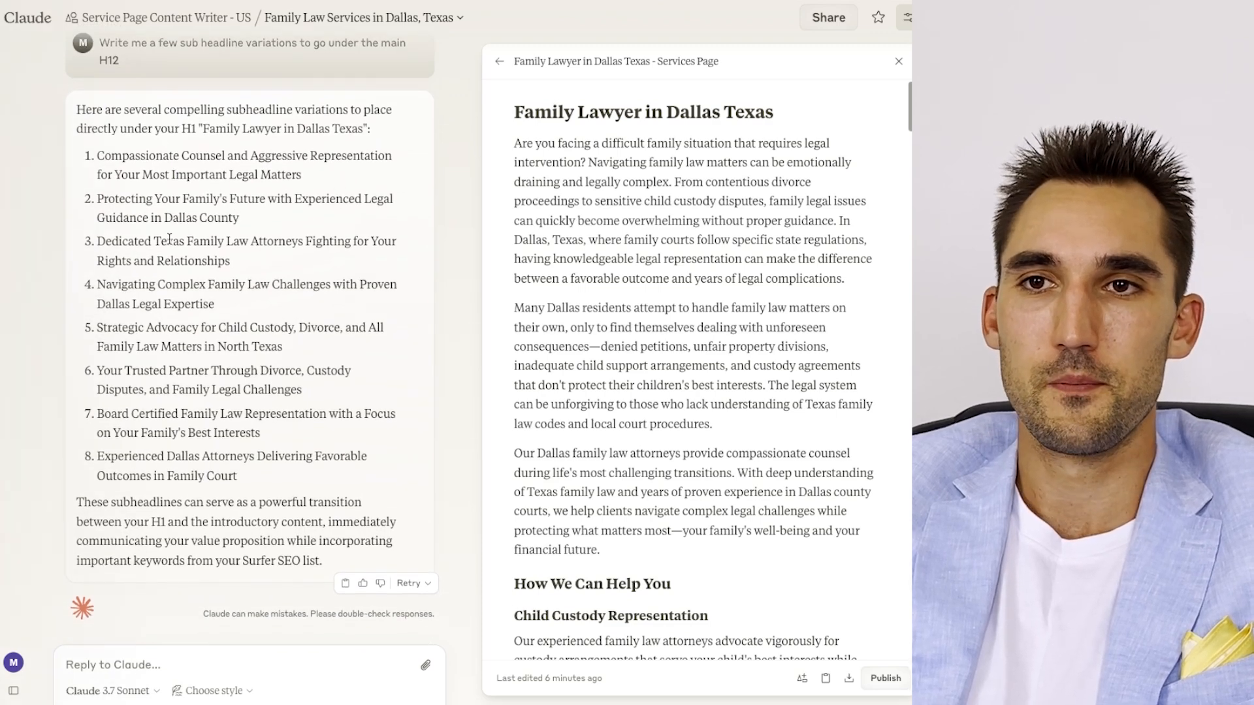
# Examine the suggested subheadlines from "Dedicated Texas Family Law Attorneys Fighting for Your Rights and Relationships" onward
pyautogui.moveTo(138, 241); pyautogui.dragTo(296, 244)
pyautogui.click(300, 244)
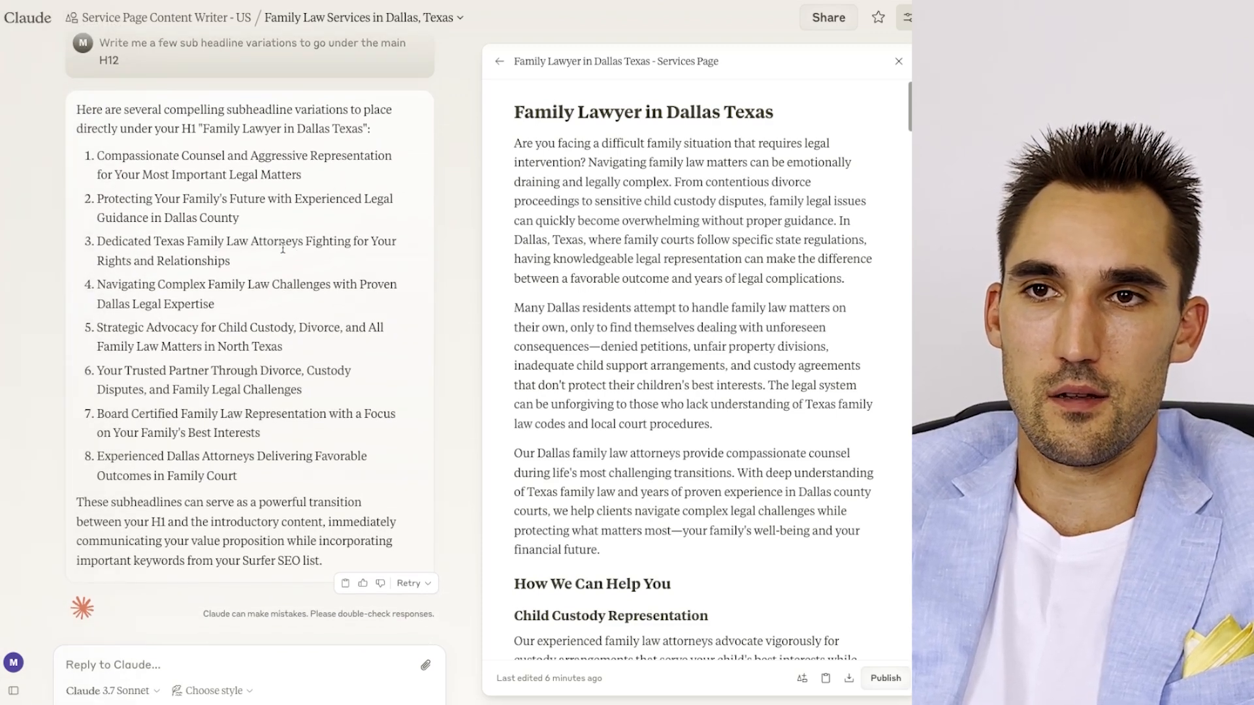
pyautogui.moveTo(123, 246); pyautogui.dragTo(307, 244)
pyautogui.click(306, 247)
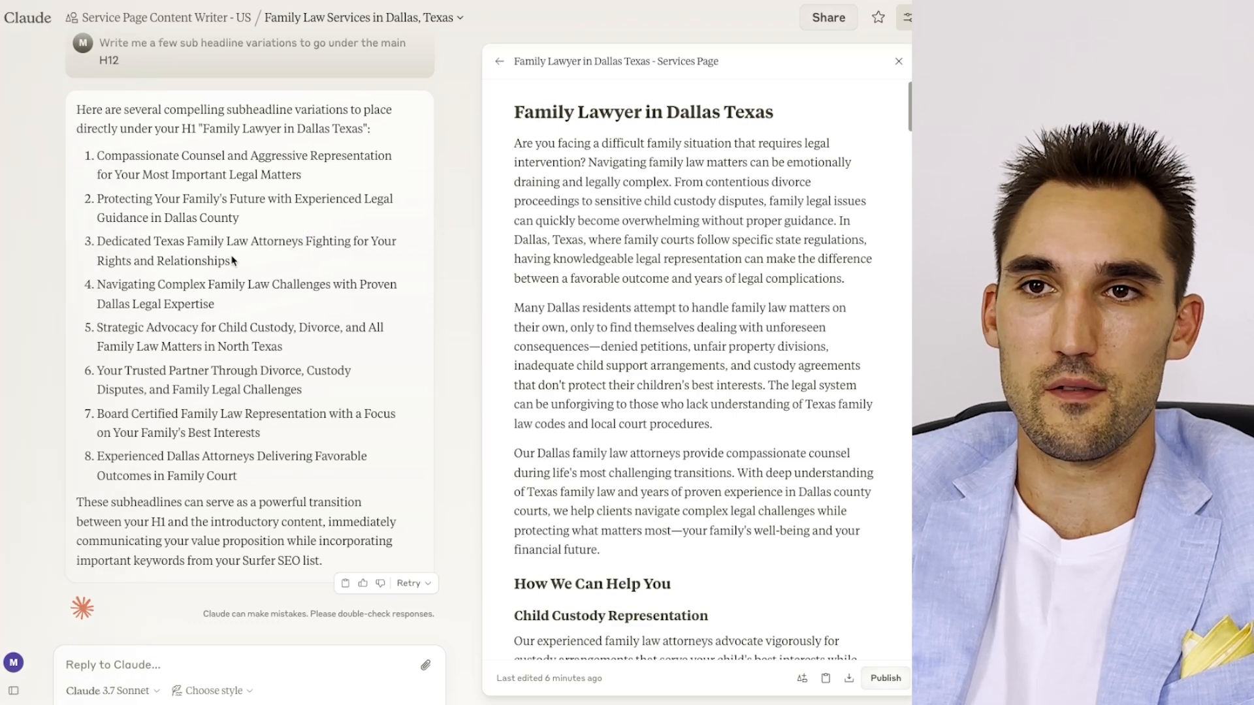
pyautogui.scroll(-1, 245, 276)
pyautogui.moveTo(126, 276); pyautogui.dragTo(290, 275)
pyautogui.click(290, 277)
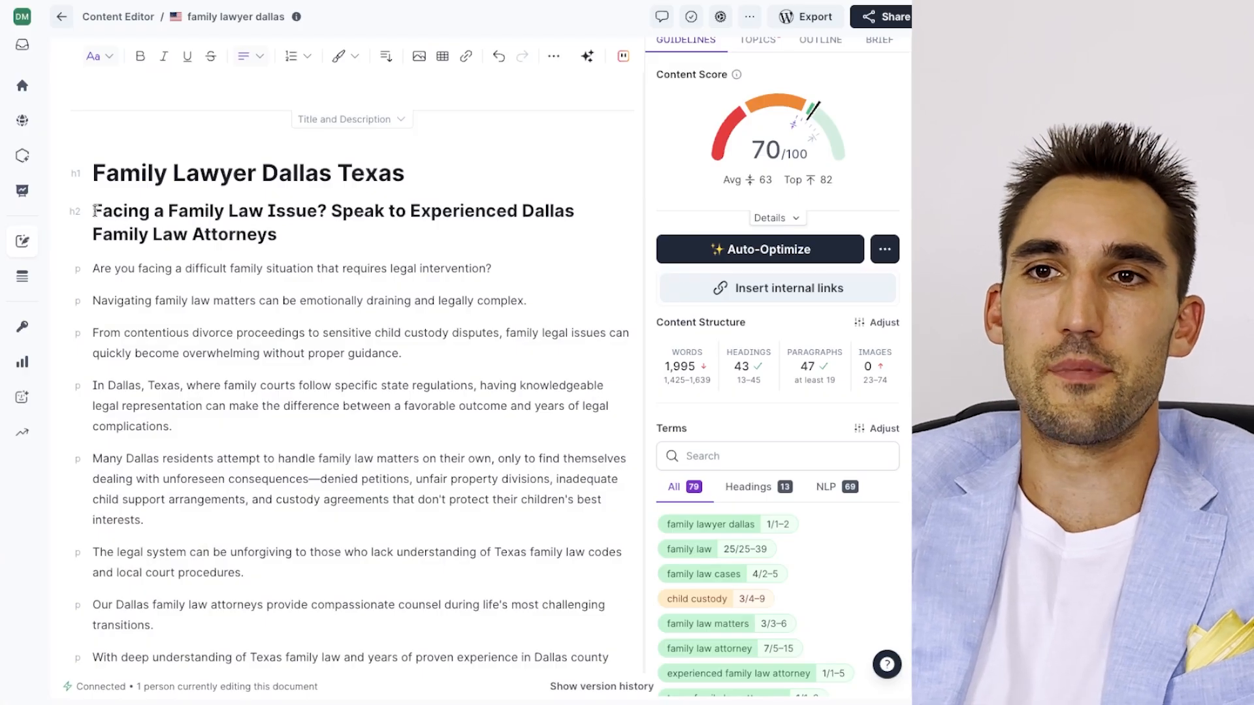
# Reword the H2 subheadline to "Don't Take Chances With Your Family's Future - Speak to Experienced Dallas Family Law Attorneys"
pyautogui.click(93, 210)
pyautogui.write("Don't Take Chances With Your Family's Fur")
pyautogui.press('BackSpace')
pyautogui.write('ture')
pyautogui.press('Delete')
pyautogui.press('Delete')
pyautogui.press('Delete')
pyautogui.press('Delete')
pyautogui.press('Delete')
pyautogui.press('Delete')
pyautogui.press('Delete')
pyautogui.press('Delete')
pyautogui.press('Delete')
pyautogui.press('Delete')
pyautogui.press('Delete')
pyautogui.press('Delete')
pyautogui.press('Delete')
pyautogui.press('Delete')
pyautogui.press('Delete')
pyautogui.press('Delete')
pyautogui.press('Delete')
pyautogui.press('Delete')
pyautogui.press('Delete')
pyautogui.press('Delete')
pyautogui.write('-')
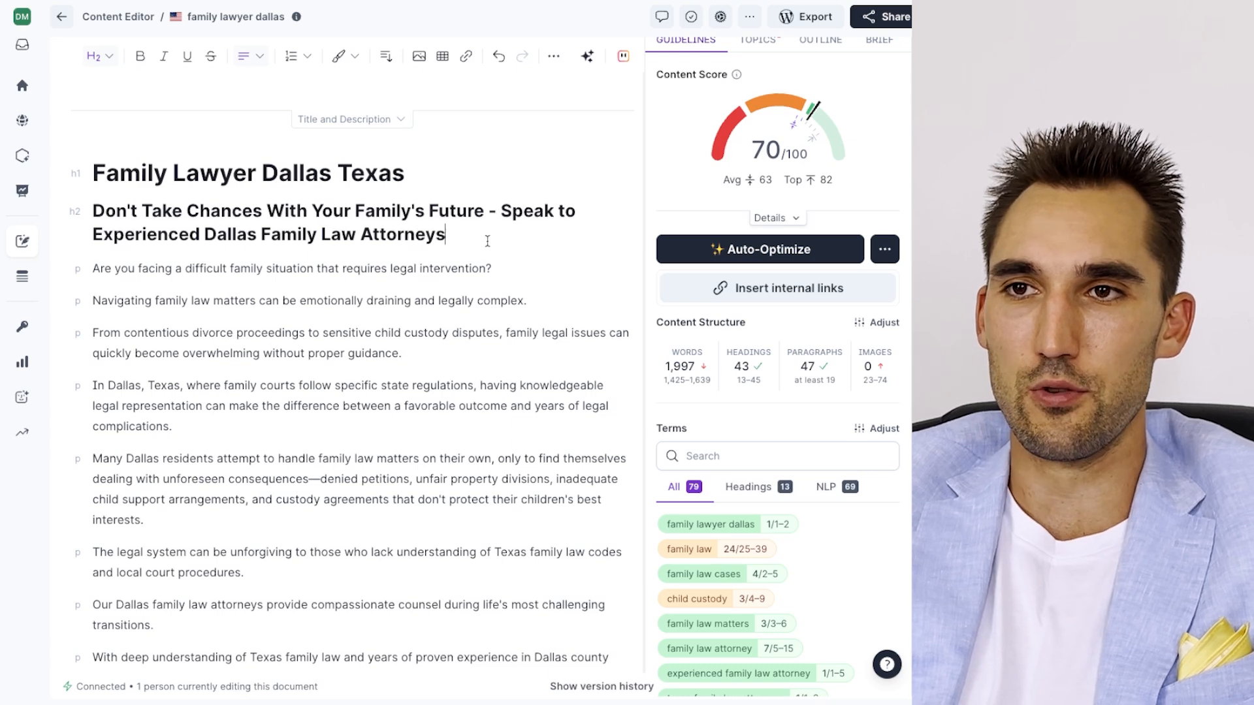
# Reword the start of the introduction's second paragraph to "Dealing with family law issues"
pyautogui.scroll(-1, 433, 289)
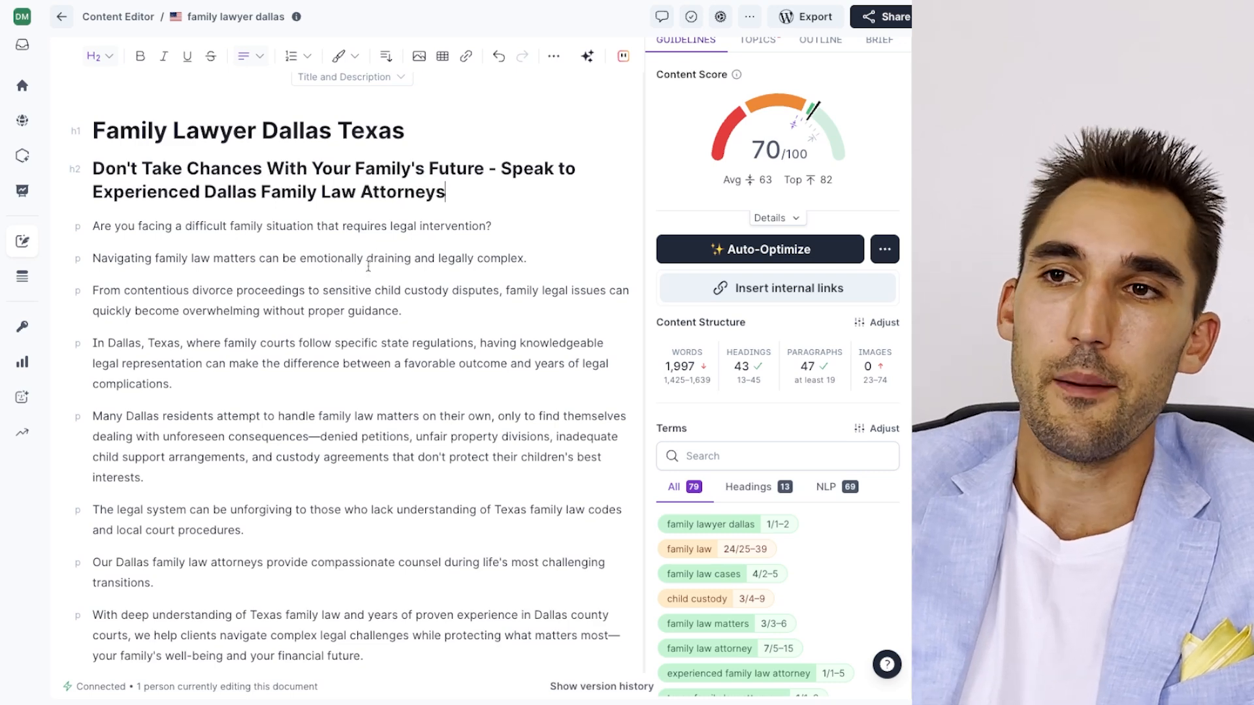
pyautogui.scroll(-2, 384, 281)
pyautogui.scroll(-5, 819, 520)
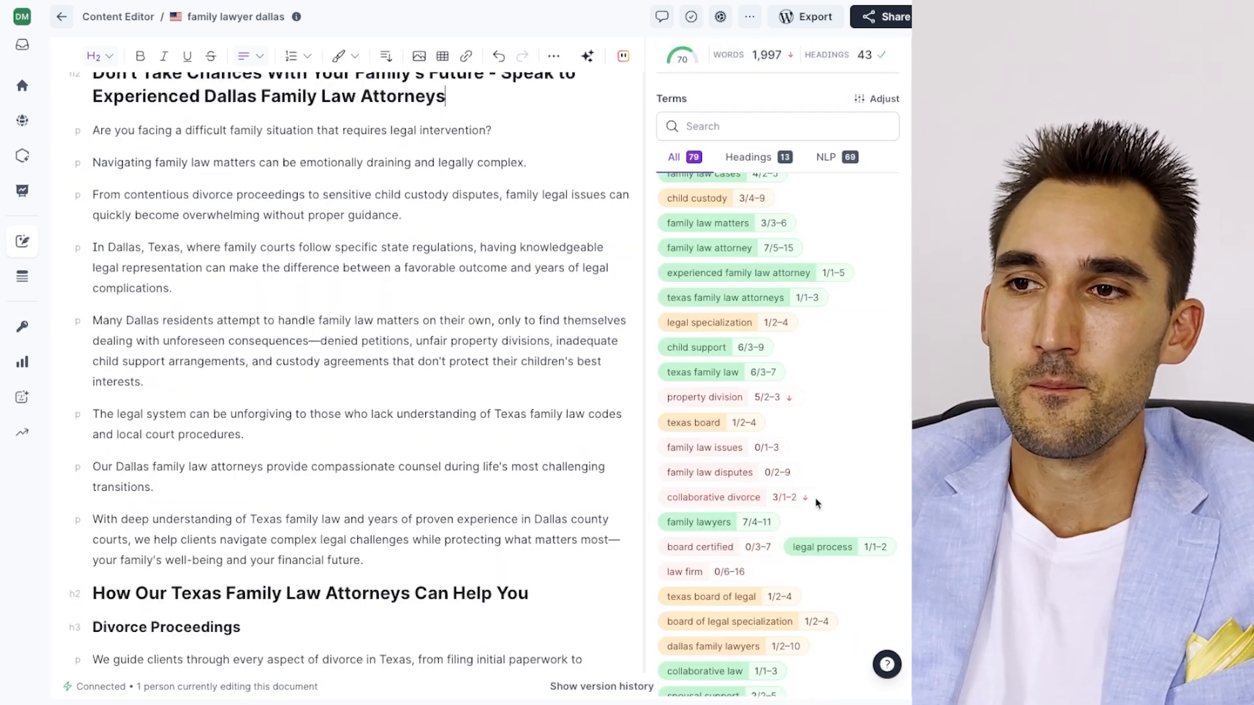
pyautogui.scroll(-1, 742, 416)
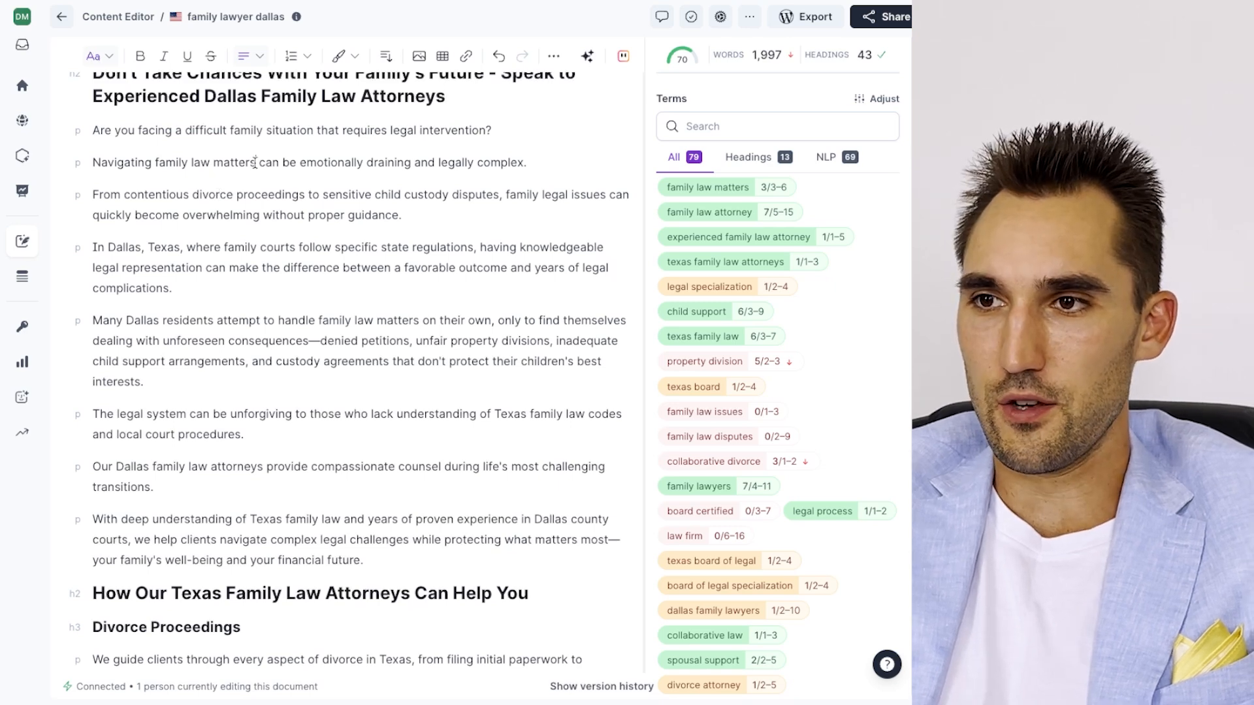
pyautogui.moveTo(255, 163); pyautogui.dragTo(237, 164)
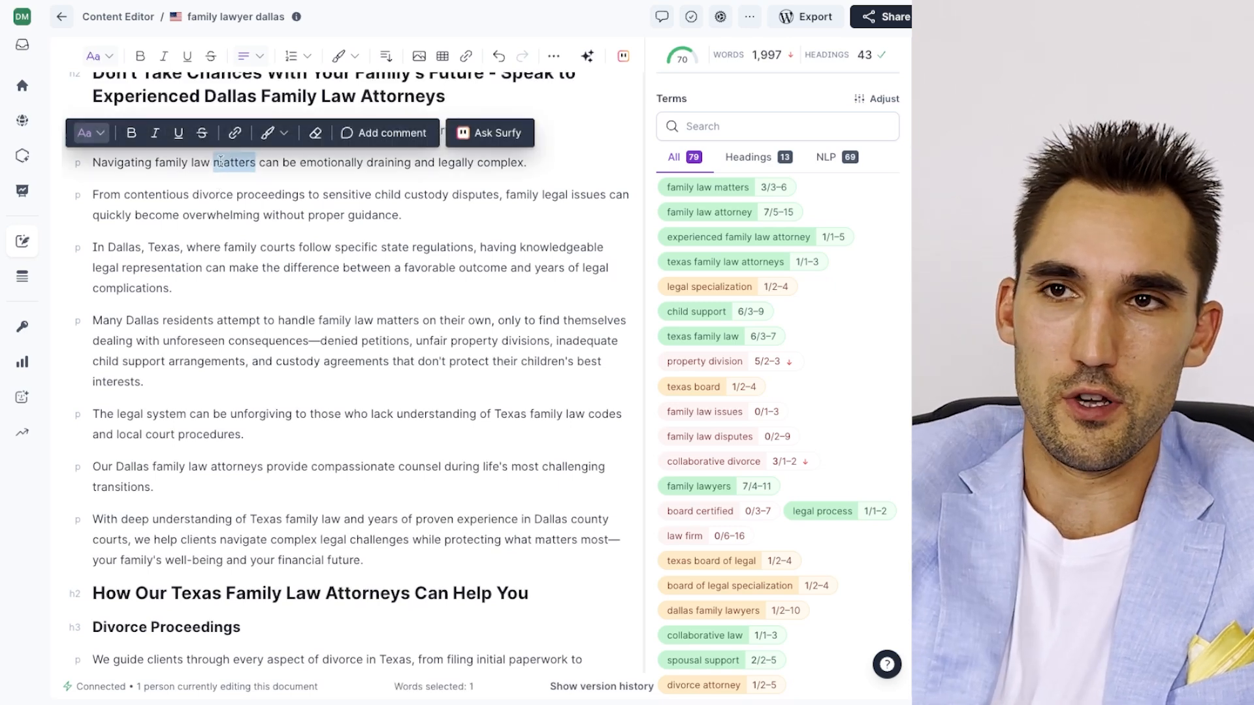
pyautogui.write('issues')
pyautogui.moveTo(150, 226); pyautogui.dragTo(92, 225)
pyautogui.press('Down')
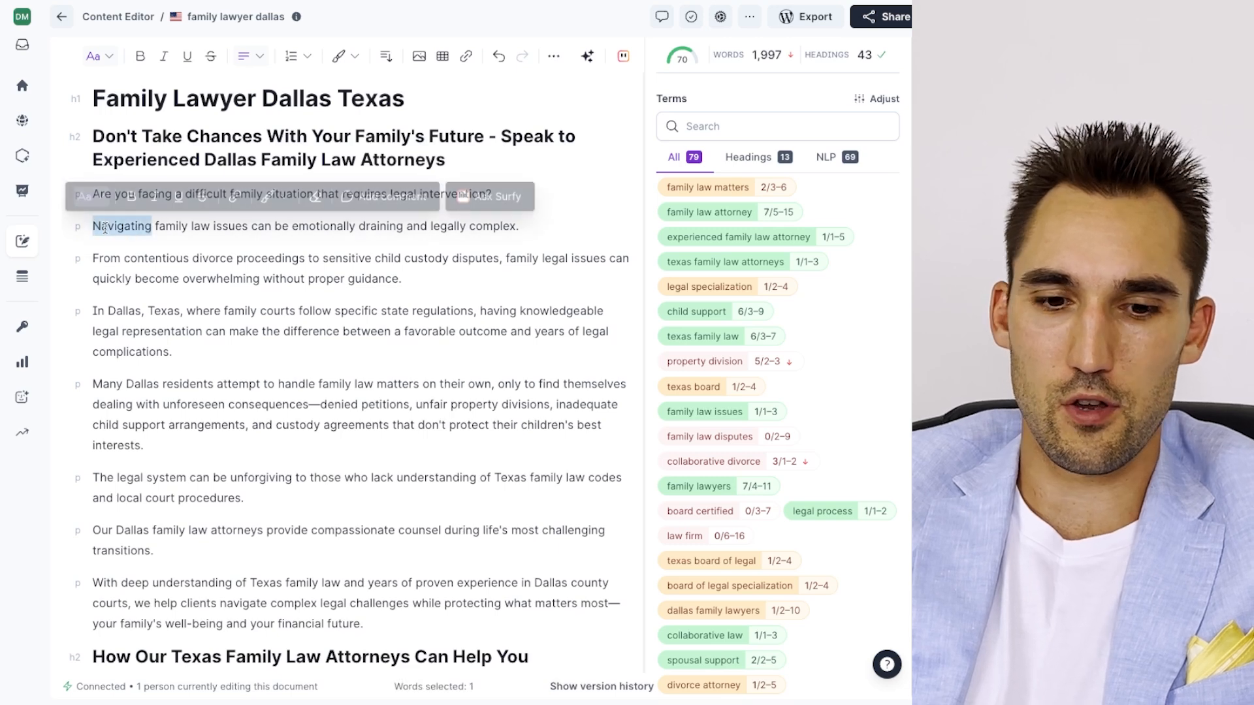
pyautogui.write('Dealing with')
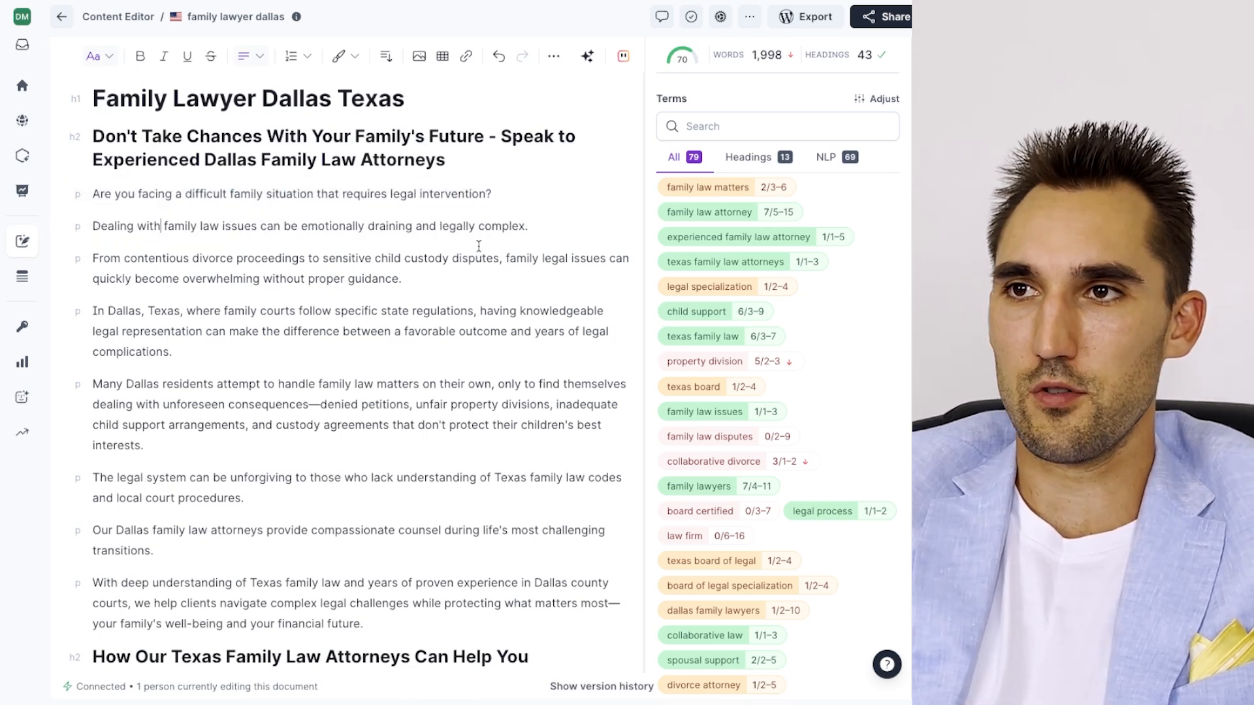
# Use the term "family law disputes" in the "Many Dallas residents attempt to handle" sentence and check the content score
pyautogui.scroll(-1, 861, 346)
pyautogui.scroll(-1, 307, 271)
pyautogui.scroll(-2, 307, 271)
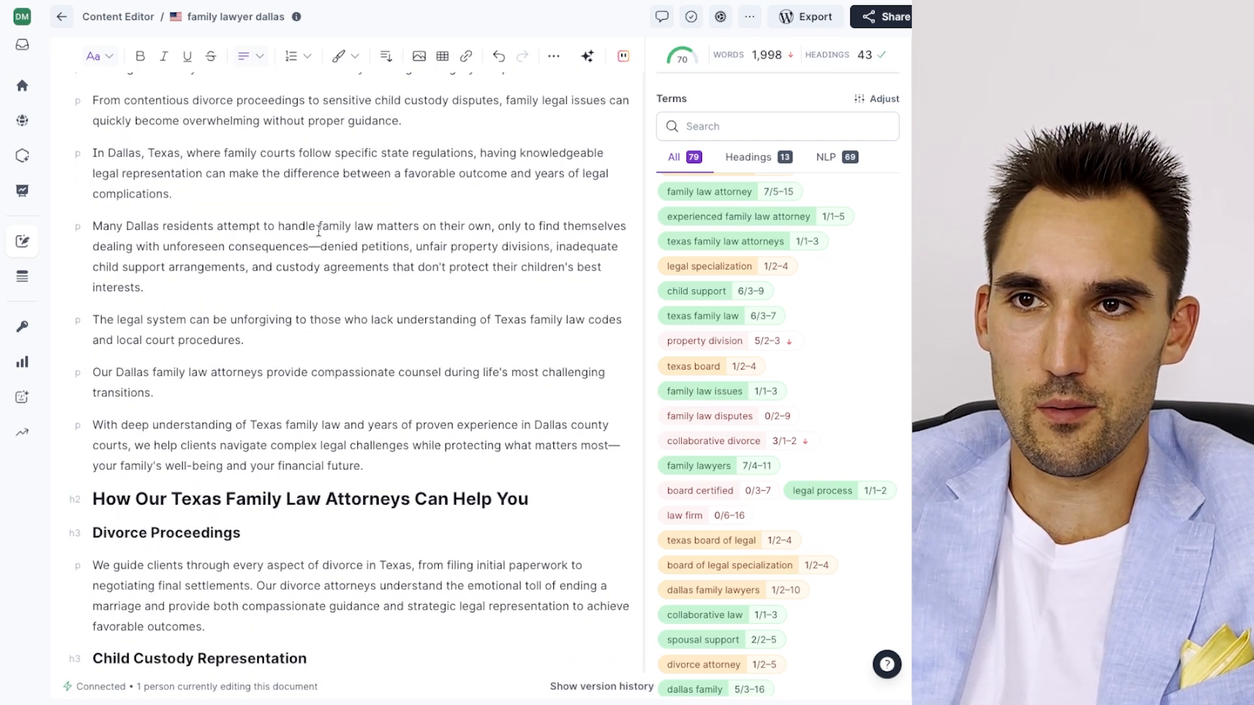
pyautogui.write('disputes')
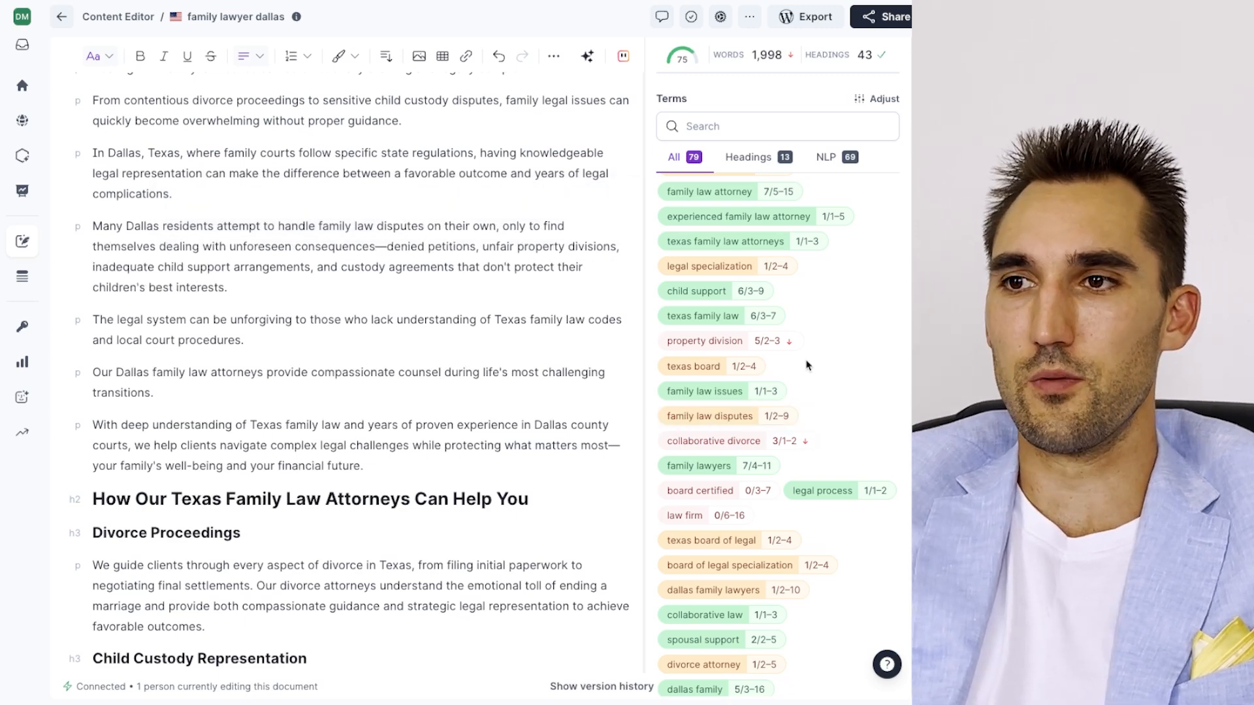
pyautogui.scroll(7, 804, 326)
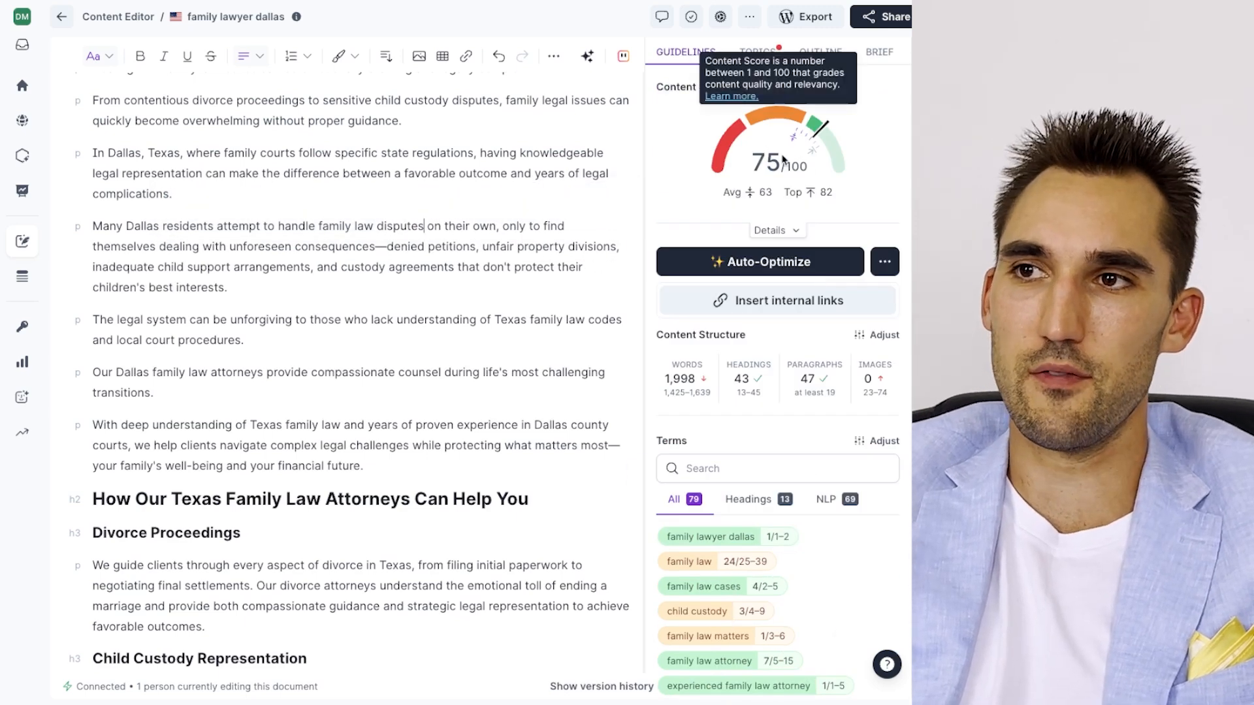
pyautogui.moveTo(787, 163); pyautogui.dragTo(751, 153)
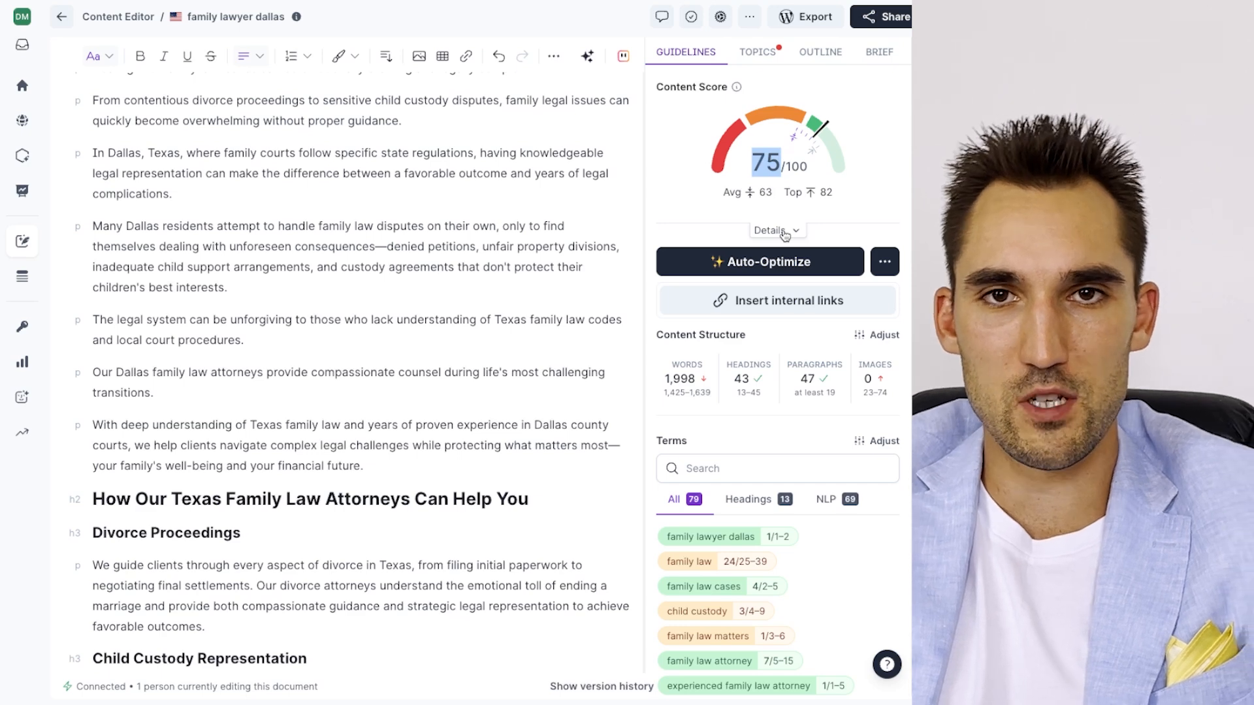
# Make "our law firm helps" the subject and verb before "clients navigate" in the introduction's last paragraph
pyautogui.scroll(-6, 777, 274)
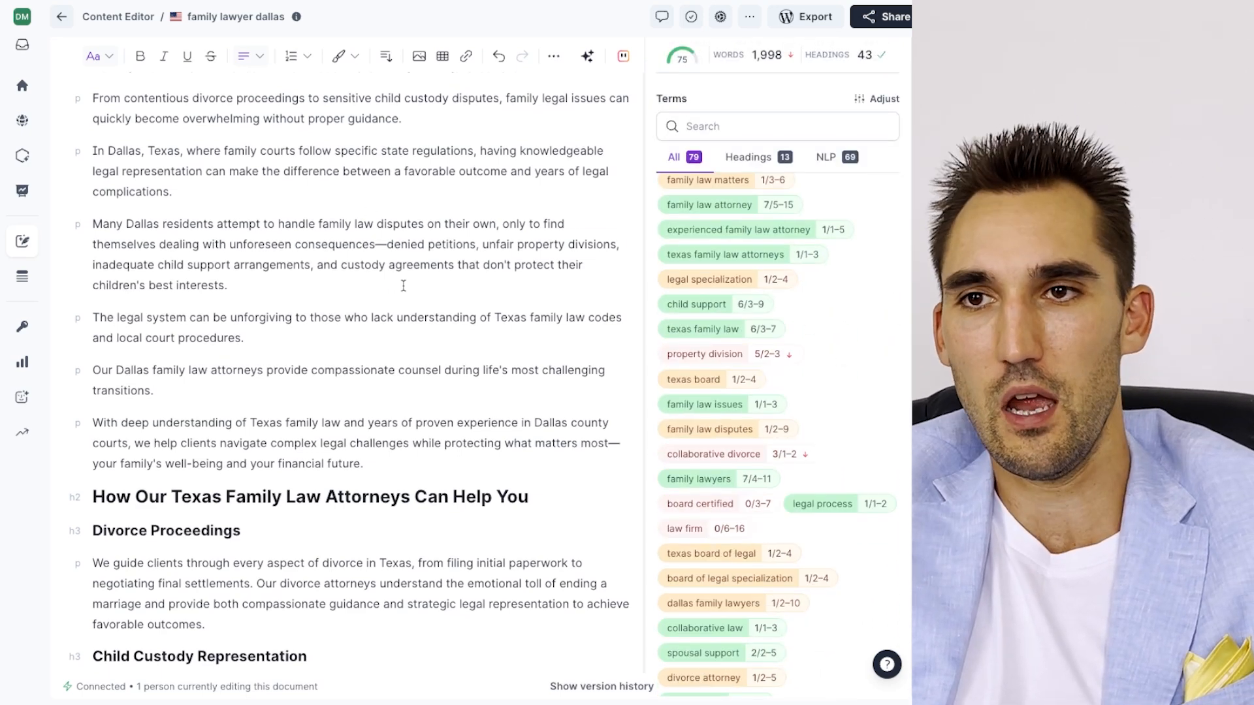
pyautogui.scroll(-1, 411, 288)
pyautogui.scroll(-2, 848, 409)
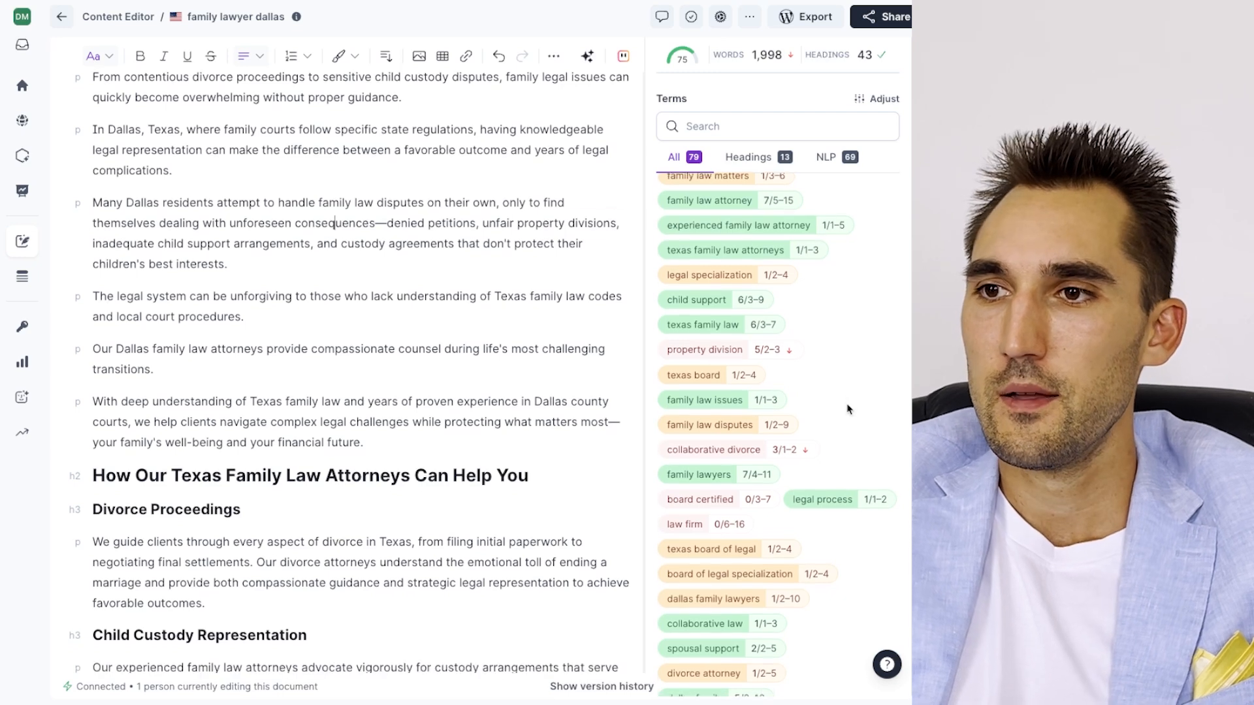
pyautogui.scroll(-3, 322, 294)
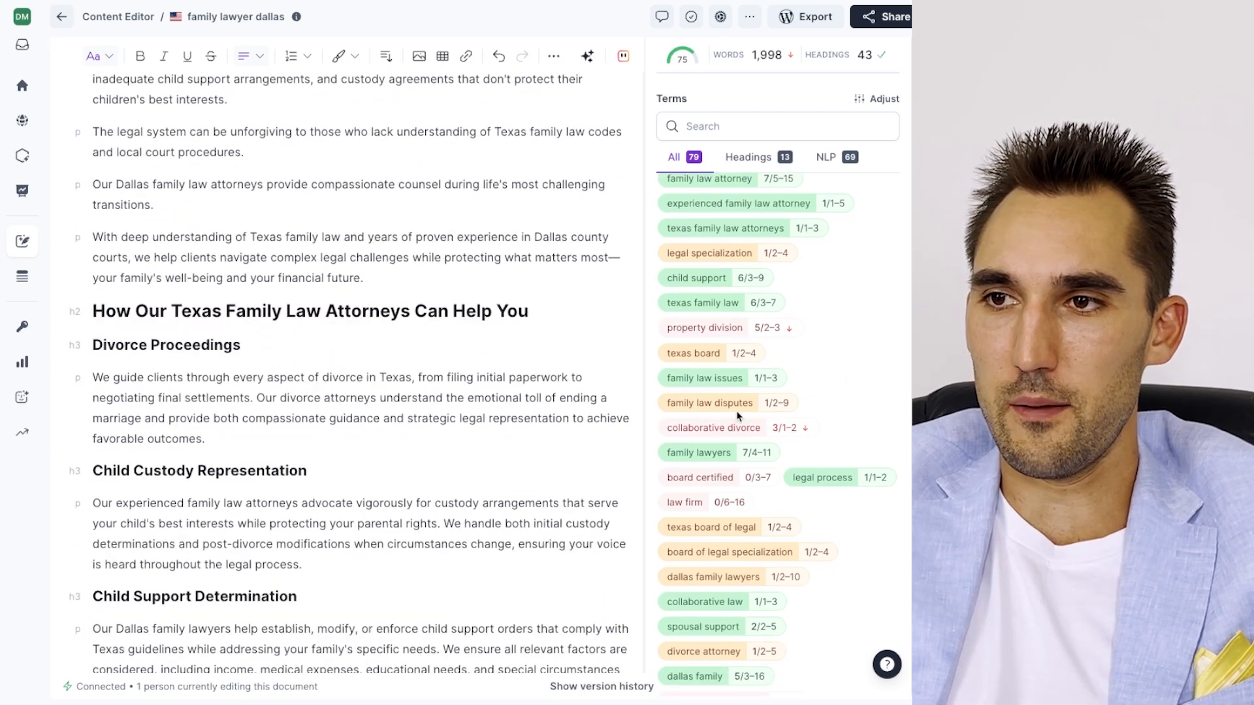
pyautogui.scroll(-1, 876, 409)
pyautogui.doubleClick(145, 257)
pyautogui.write('our law firm help')
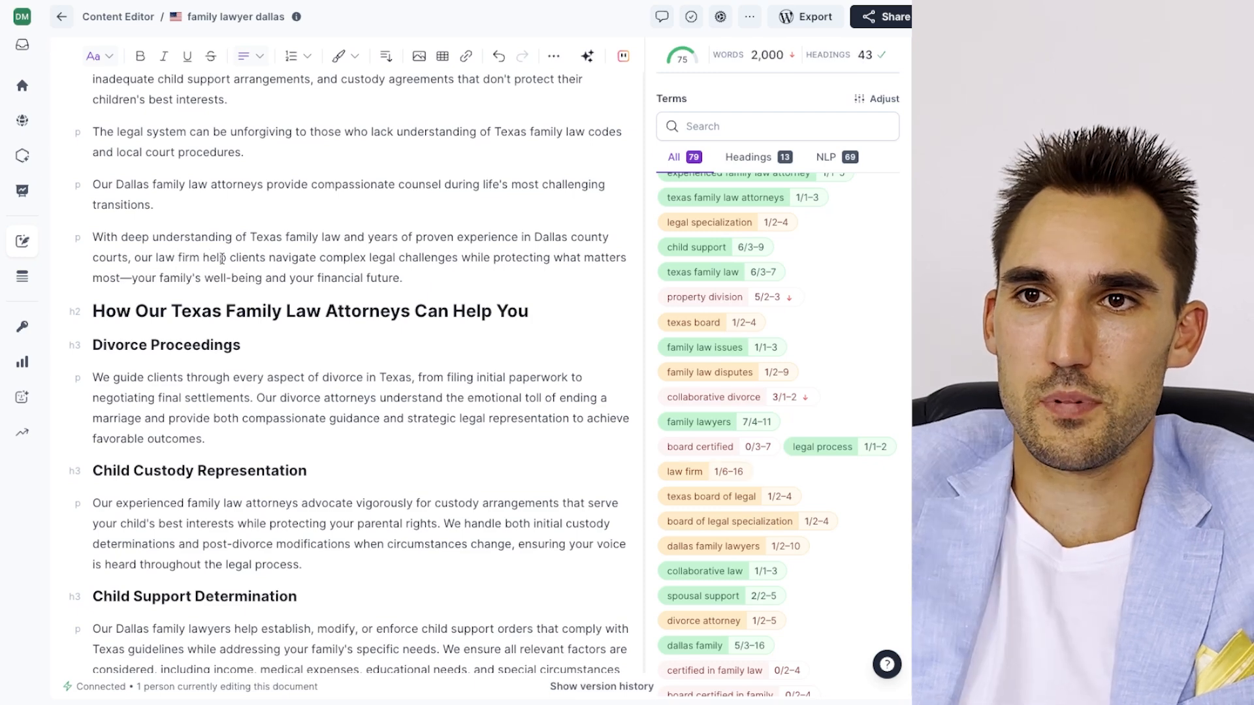
pyautogui.write('s')
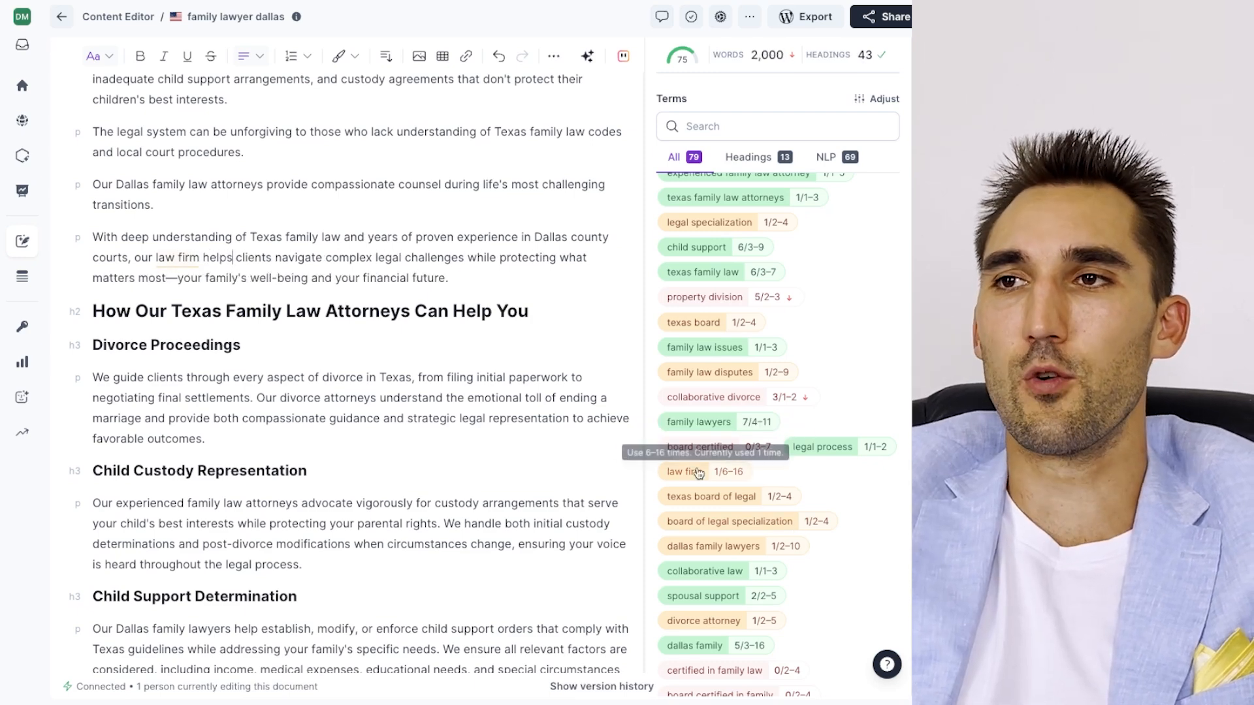
# Find unused certification terms in the guidelines and insert "board certified family" before "law firm" in the introduction's last paragraph
pyautogui.scroll(-2, 831, 407)
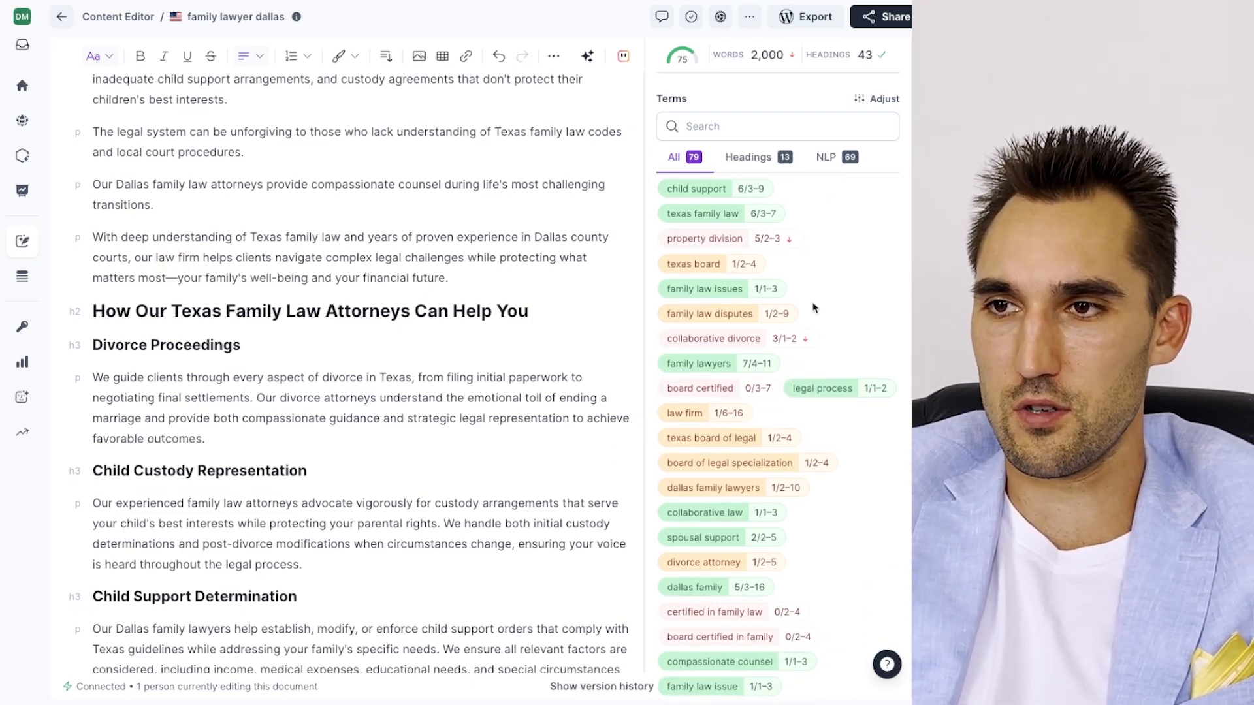
pyautogui.scroll(-2, 807, 299)
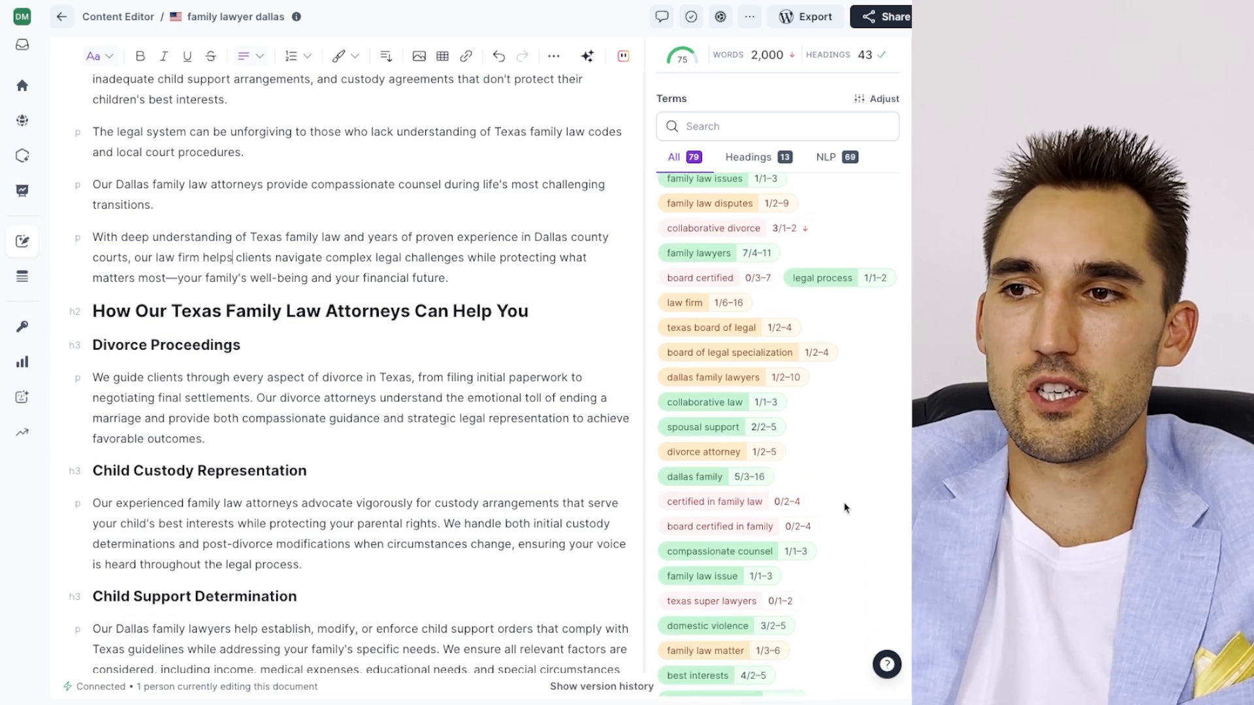
pyautogui.moveTo(811, 516); pyautogui.dragTo(683, 503)
pyautogui.moveTo(765, 505); pyautogui.dragTo(672, 503)
pyautogui.click(157, 257)
pyautogui.write('board cer')
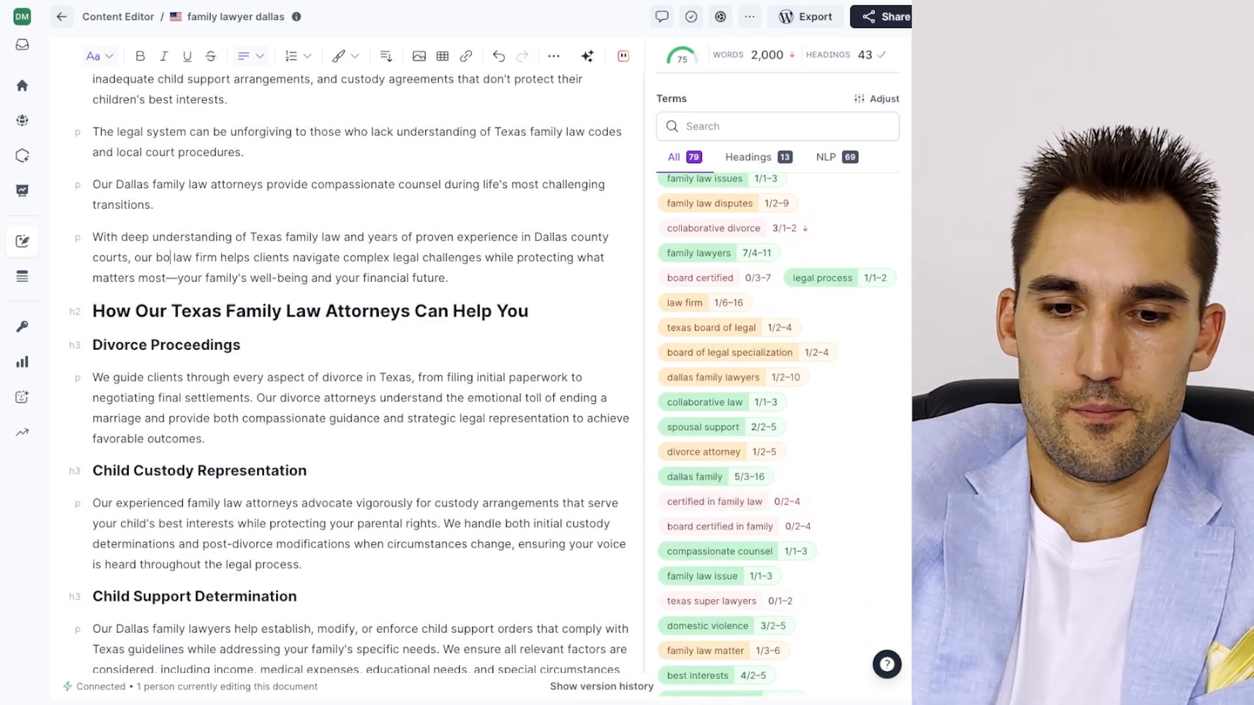
pyautogui.write('tified family')
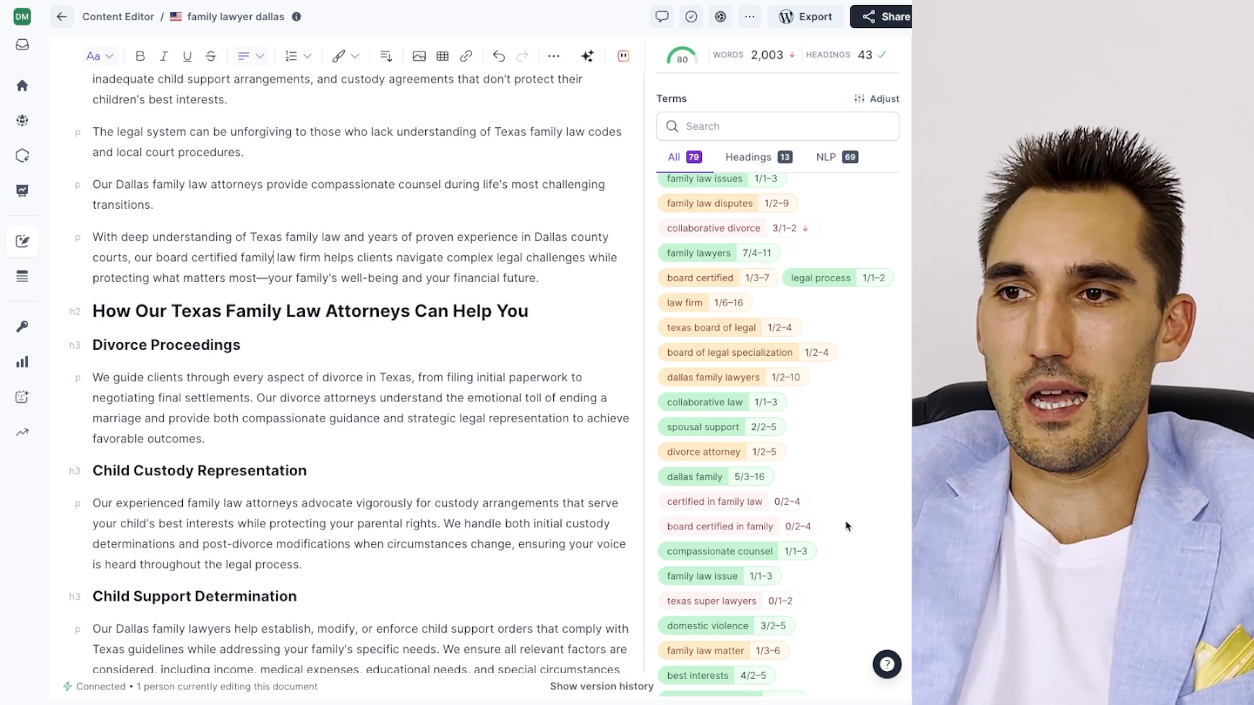
# Move the certification phrase after "law firm" and reword it to "is board certified in family law, helping clients"
pyautogui.moveTo(274, 257); pyautogui.dragTo(156, 258)
pyautogui.press('super+c')
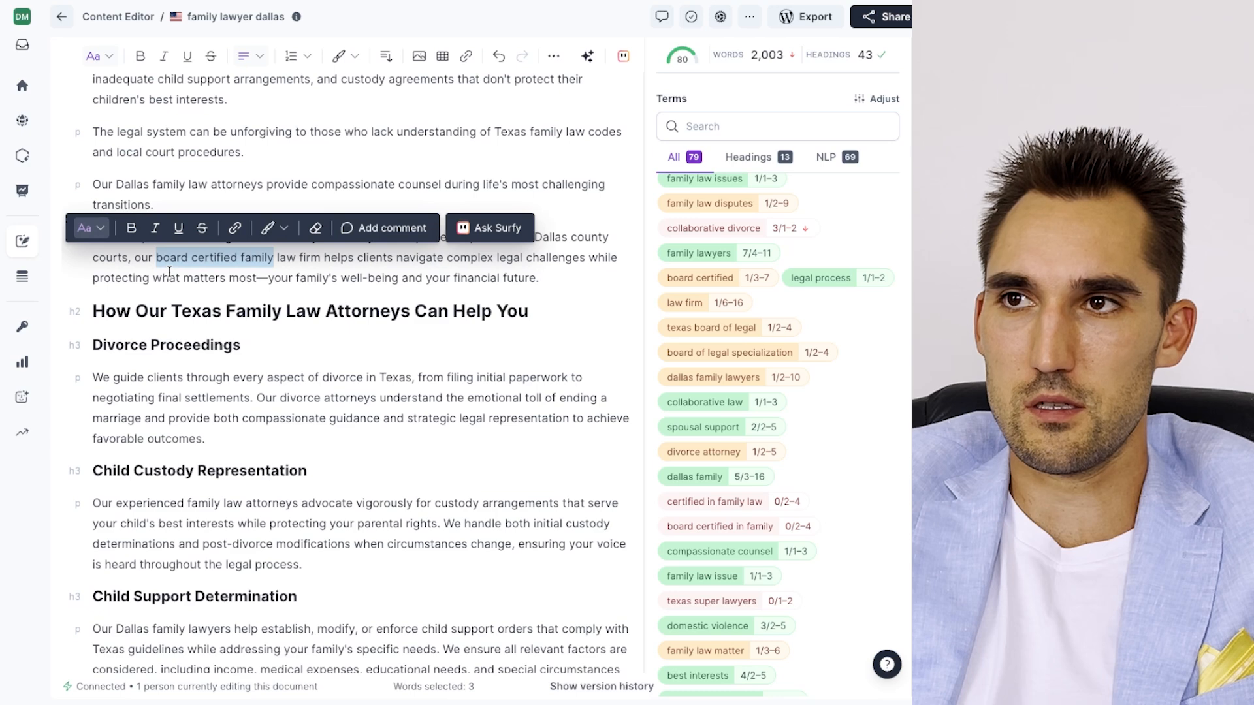
pyautogui.scroll(10, 730, 302)
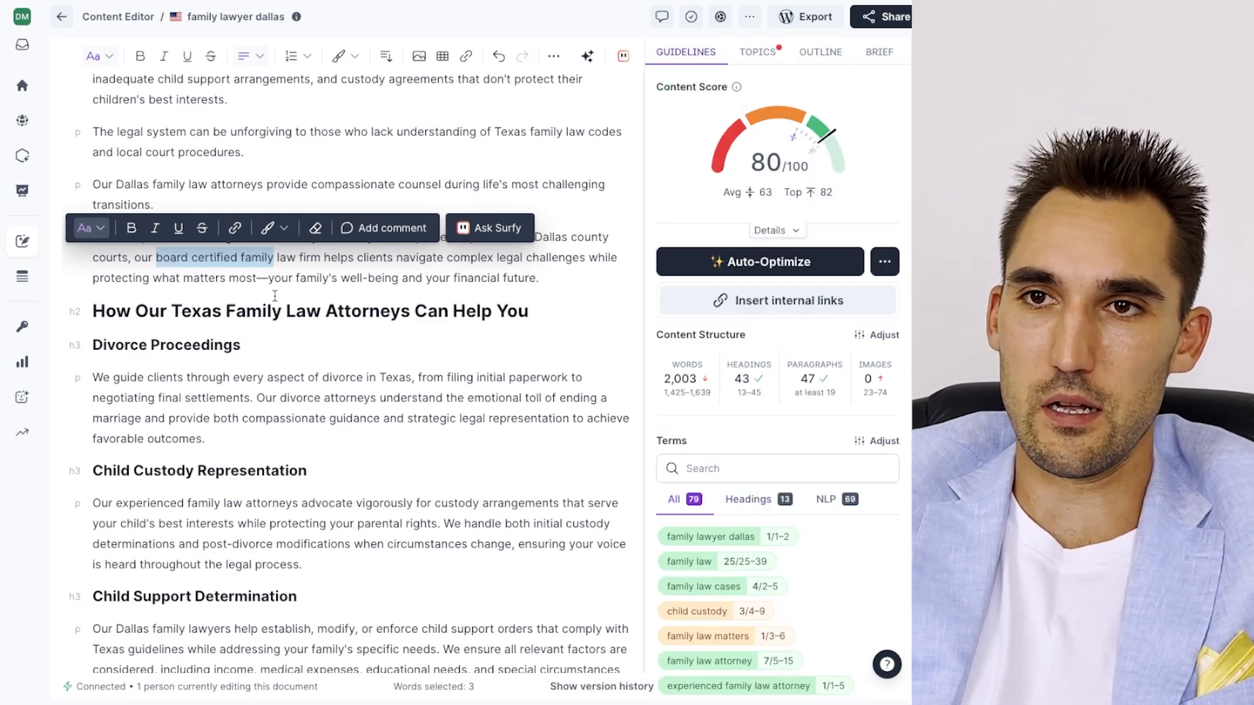
pyautogui.scroll(-6, 663, 378)
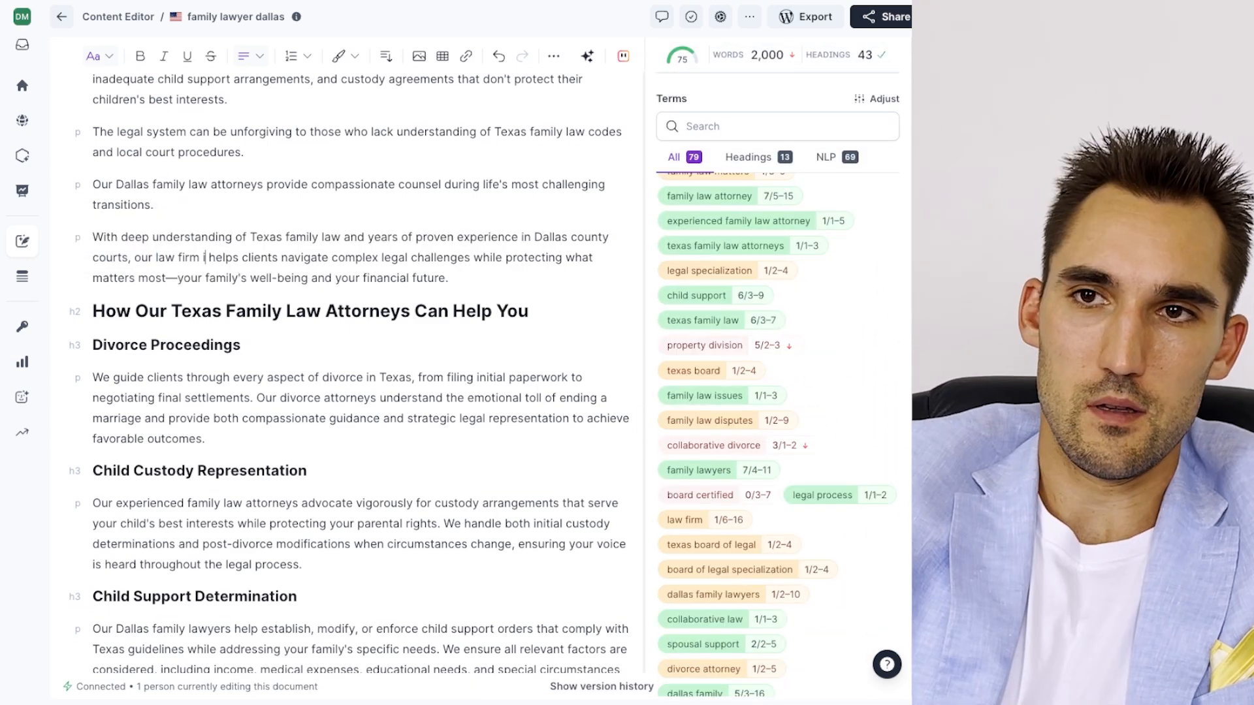
pyautogui.write('is')
pyautogui.press('super+v')
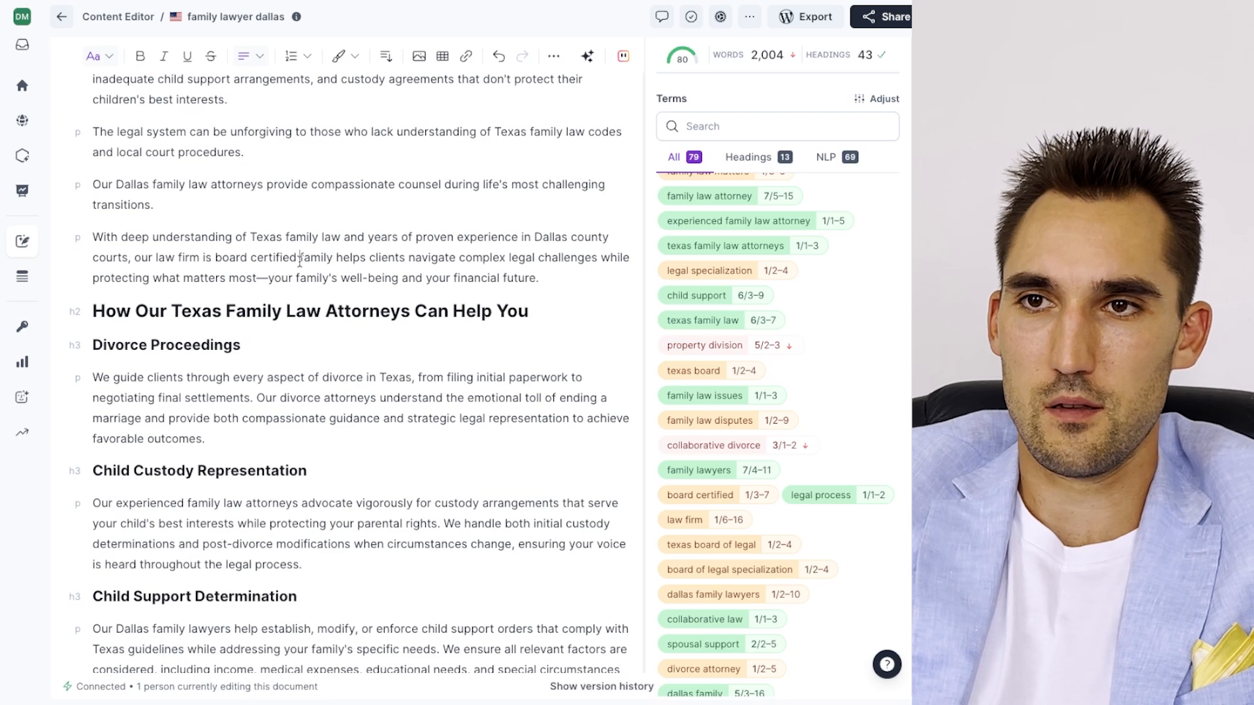
pyautogui.click(300, 260)
pyautogui.write('in family law, help')
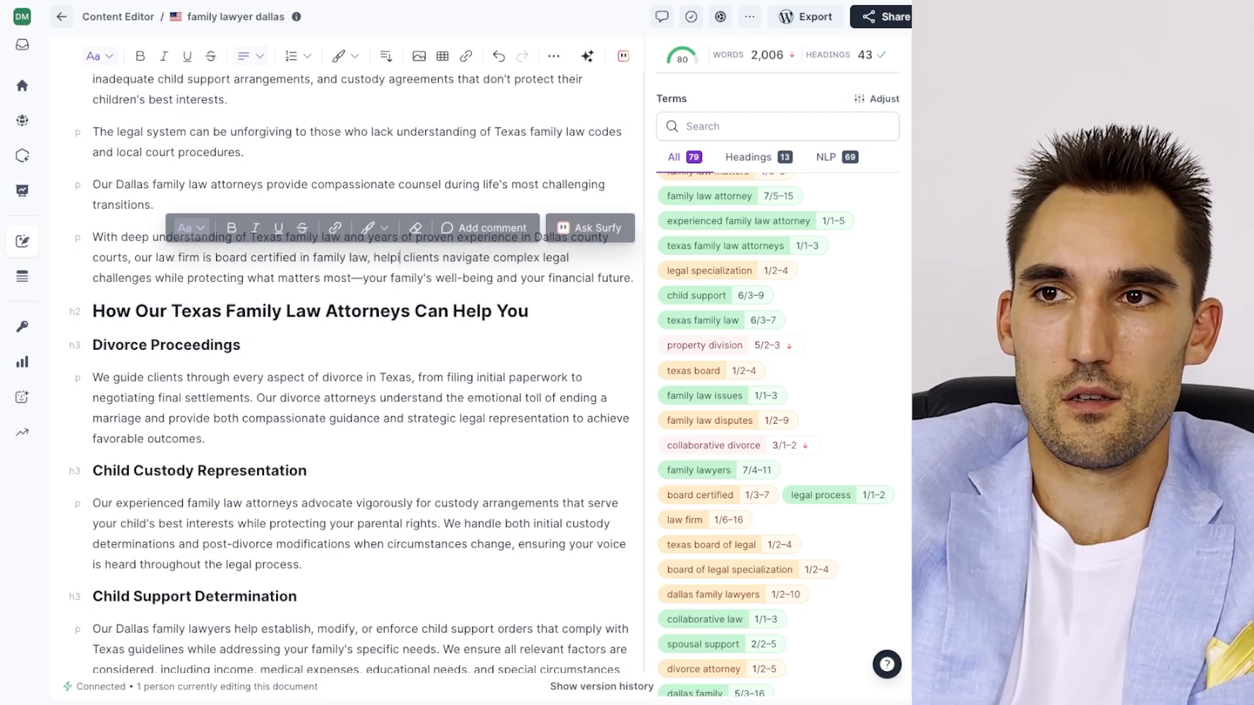
pyautogui.write('ing')
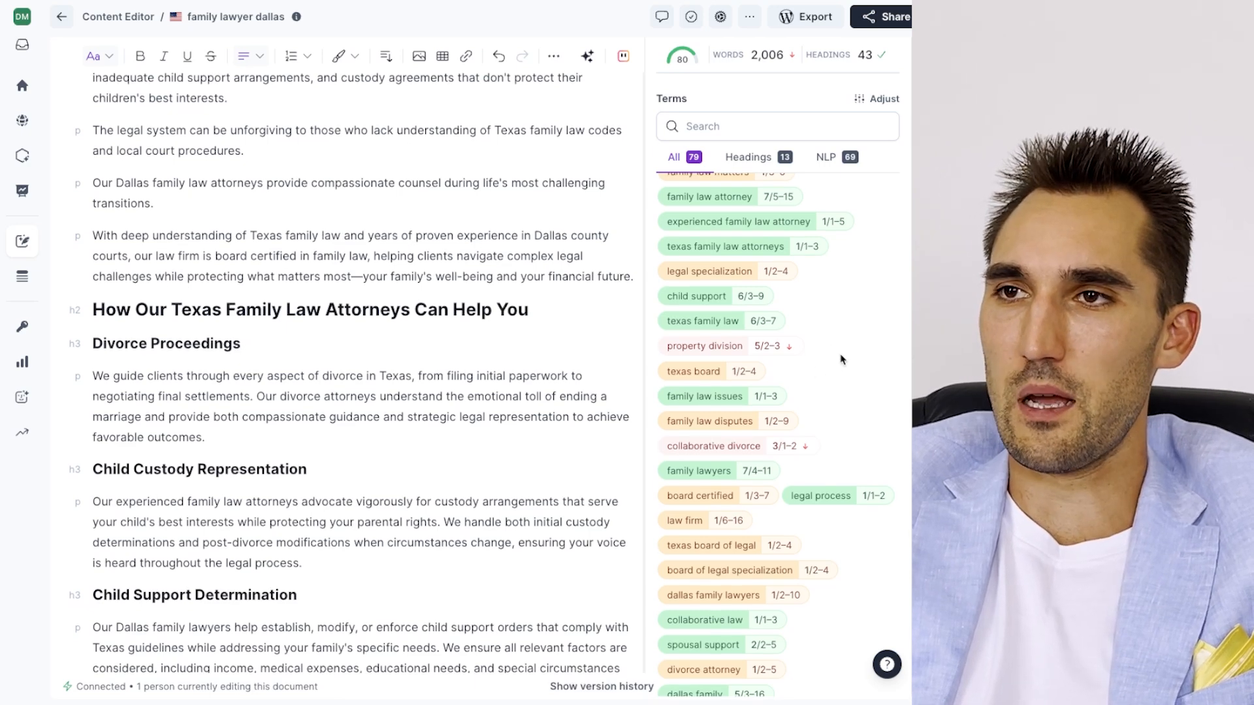
# Begin the Divorce Proceedings paragraph with "Our divorce lawyers" as the subject of its first sentence
pyautogui.scroll(-3, 843, 326)
pyautogui.scroll(-10, 849, 333)
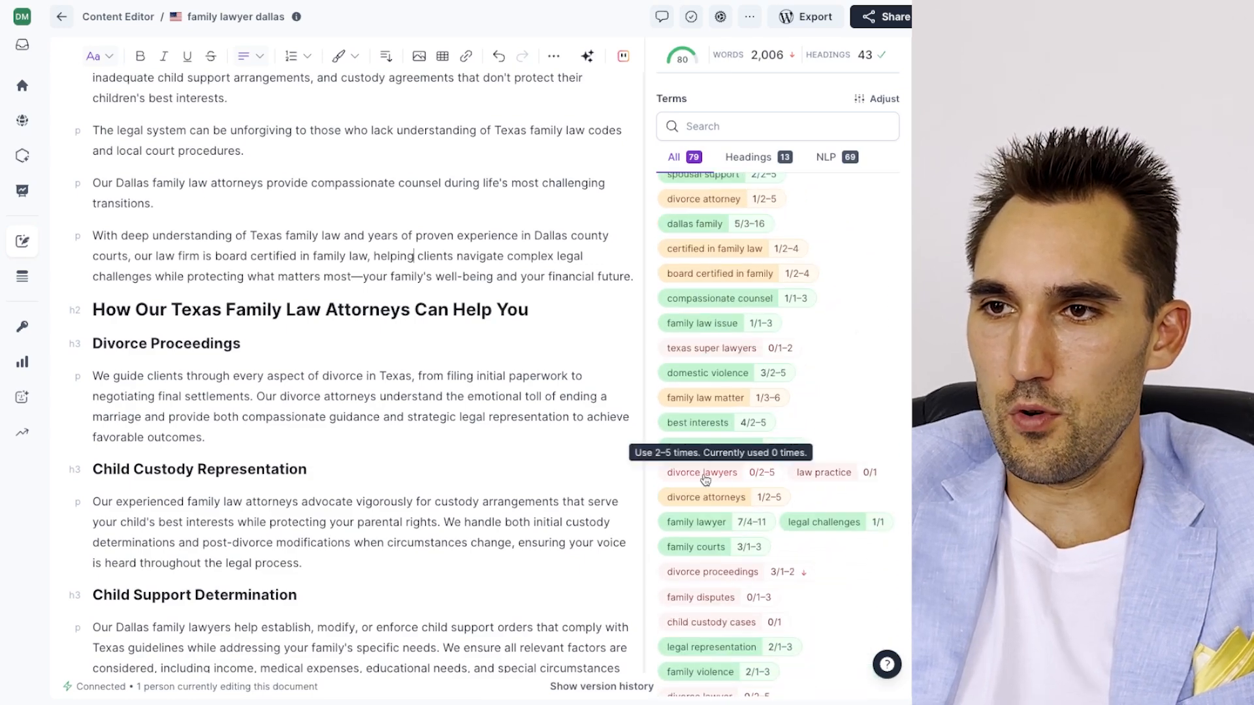
pyautogui.scroll(-3, 350, 365)
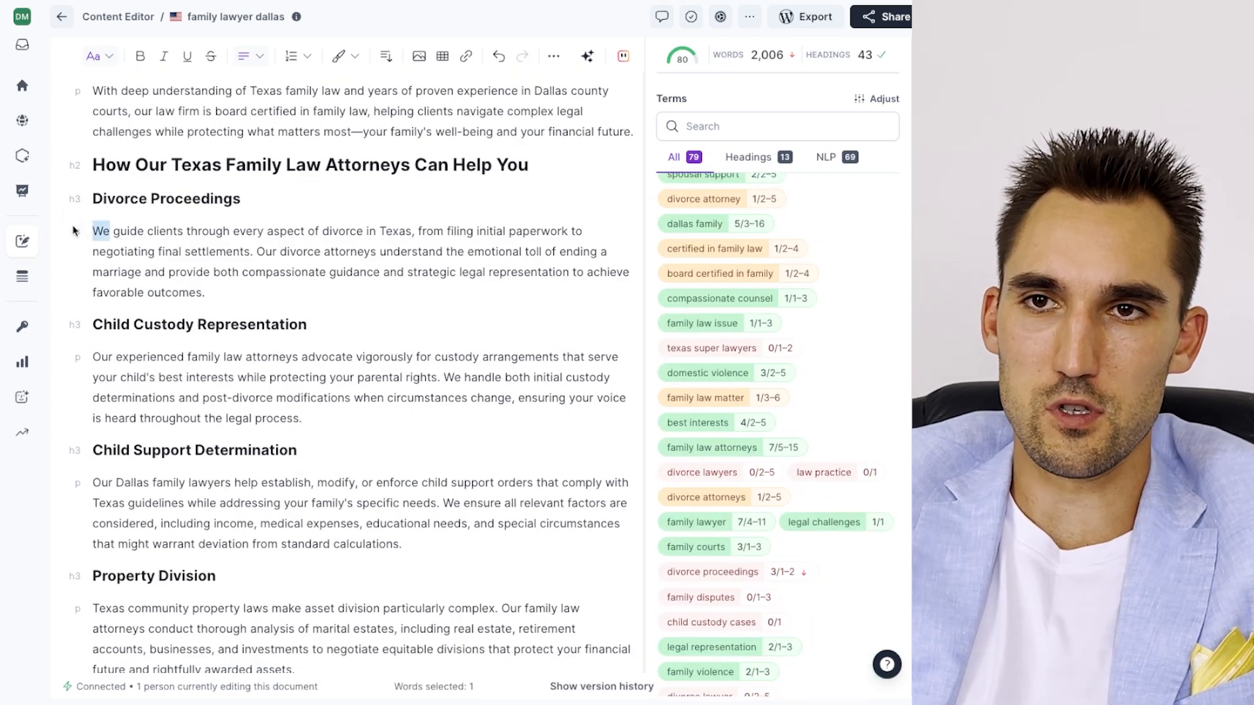
pyautogui.write('Our divorce lawyers')
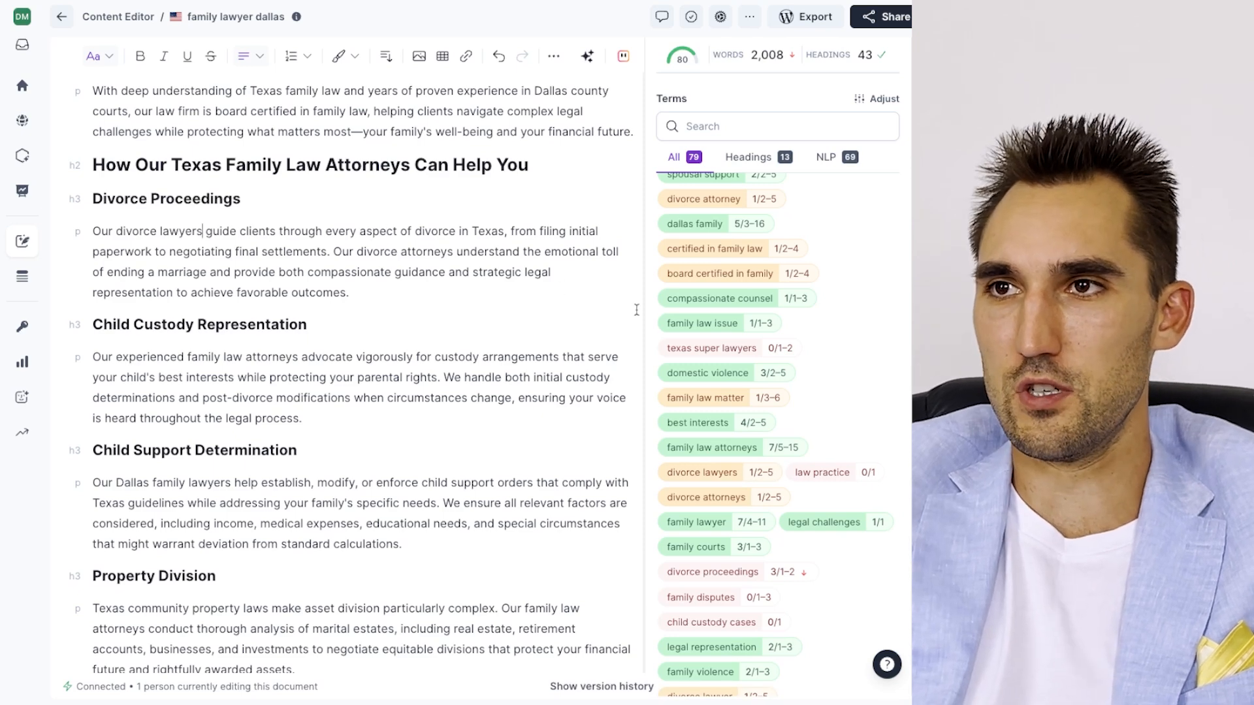
# Reword the phrase after "helping clients" in the introduction's last paragraph to "resolve family disputes"
pyautogui.scroll(-1, 820, 340)
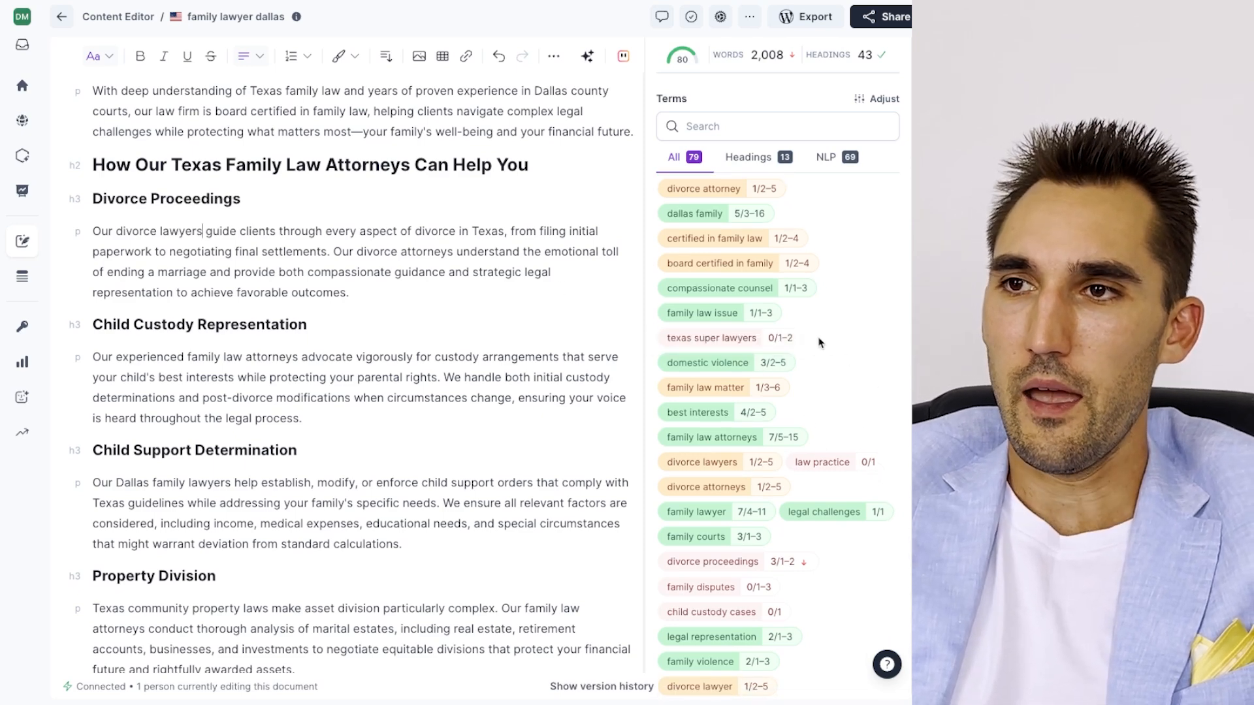
pyautogui.scroll(-3, 861, 508)
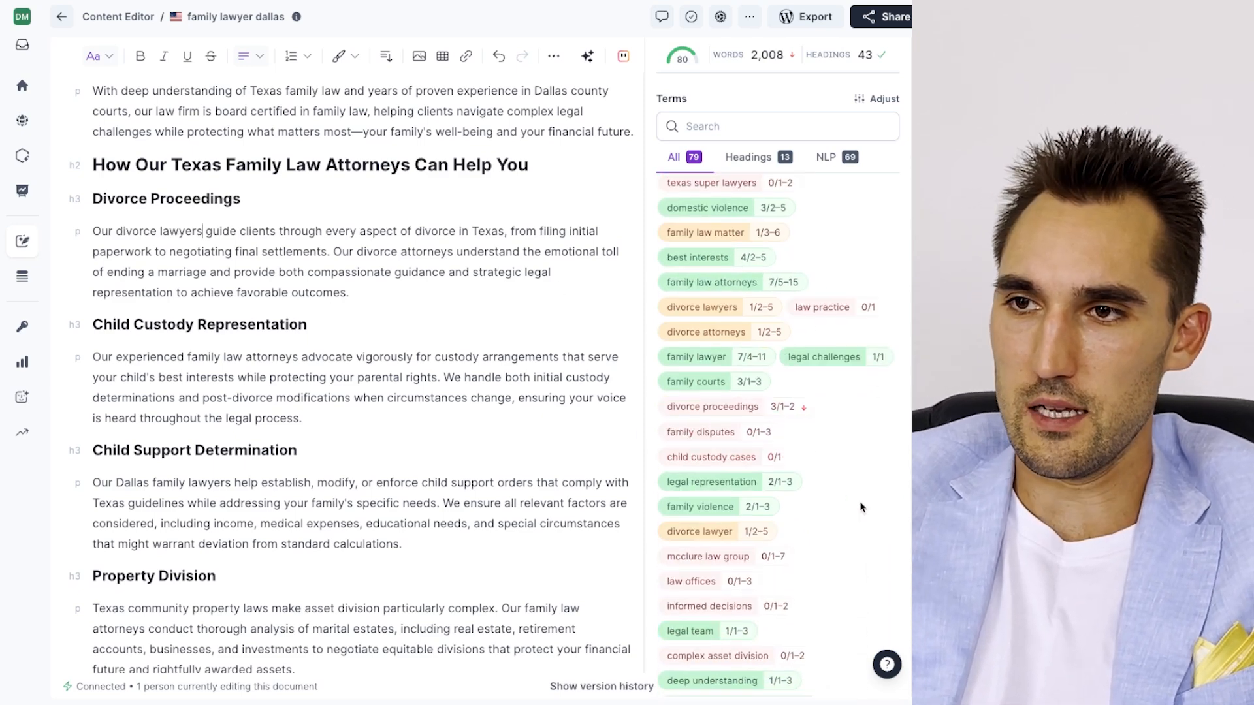
pyautogui.scroll(3, 156, 326)
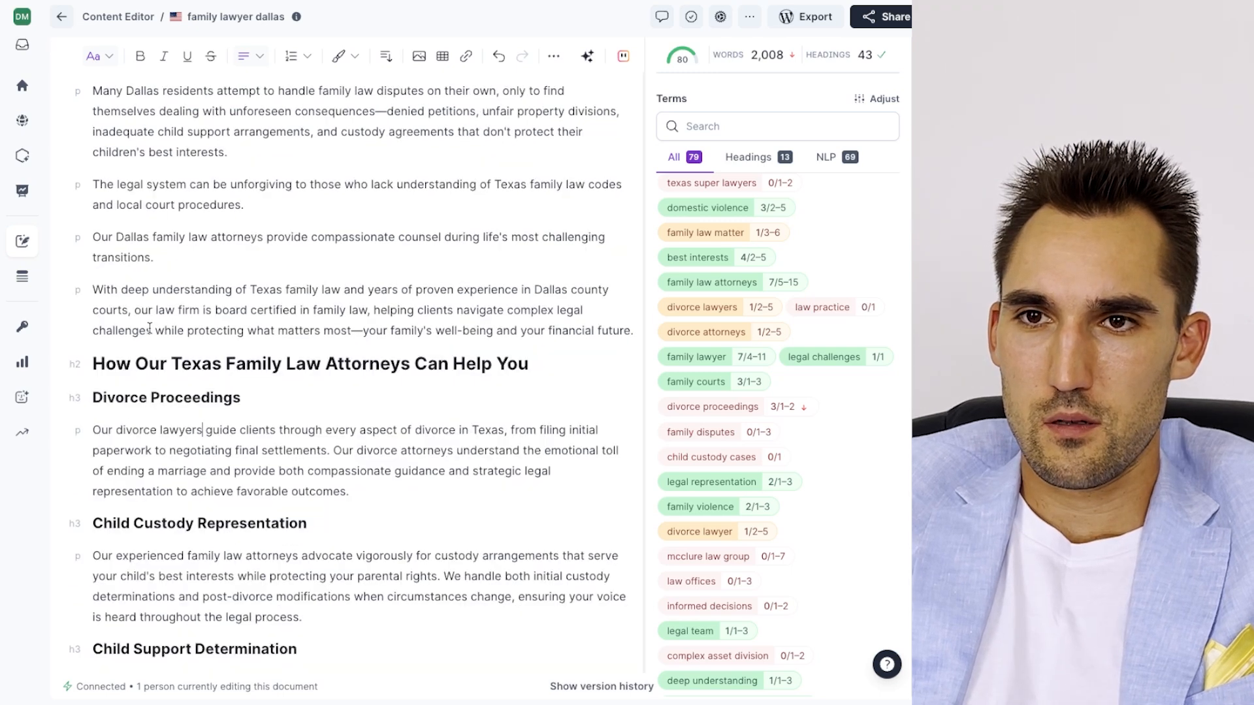
pyautogui.doubleClick(147, 331)
pyautogui.moveTo(556, 309); pyautogui.dragTo(458, 310)
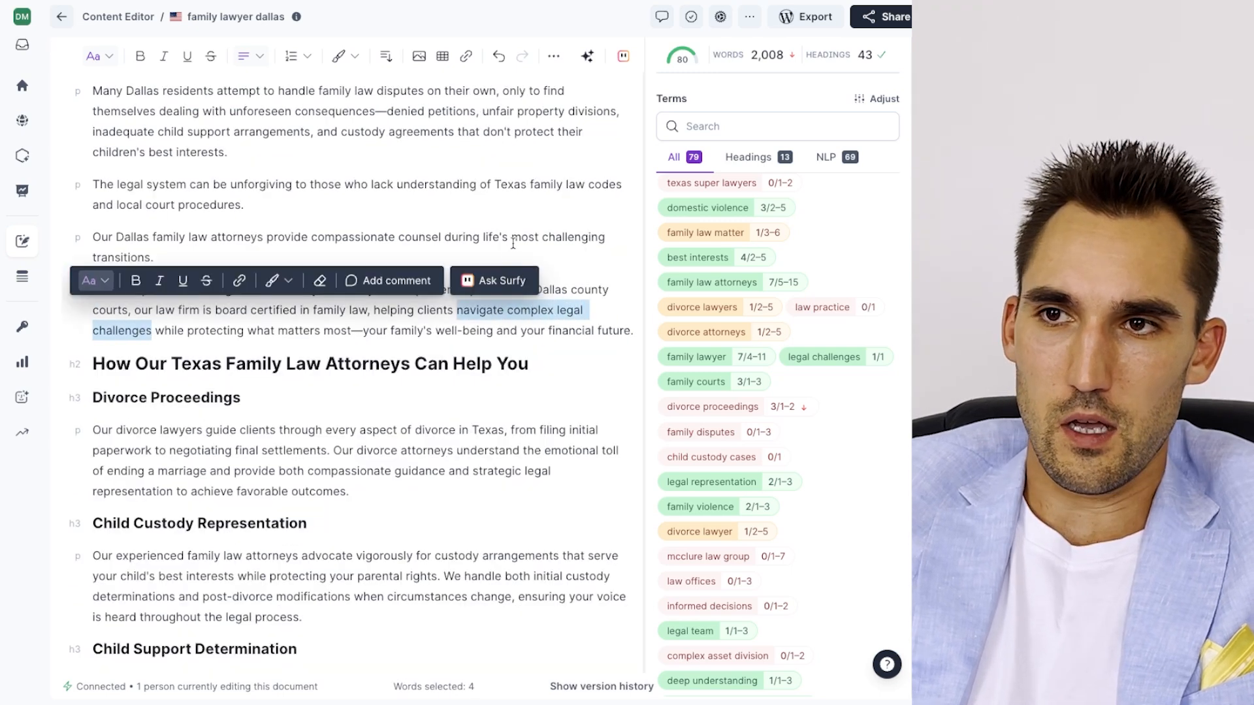
pyautogui.write('resolve df while pro')
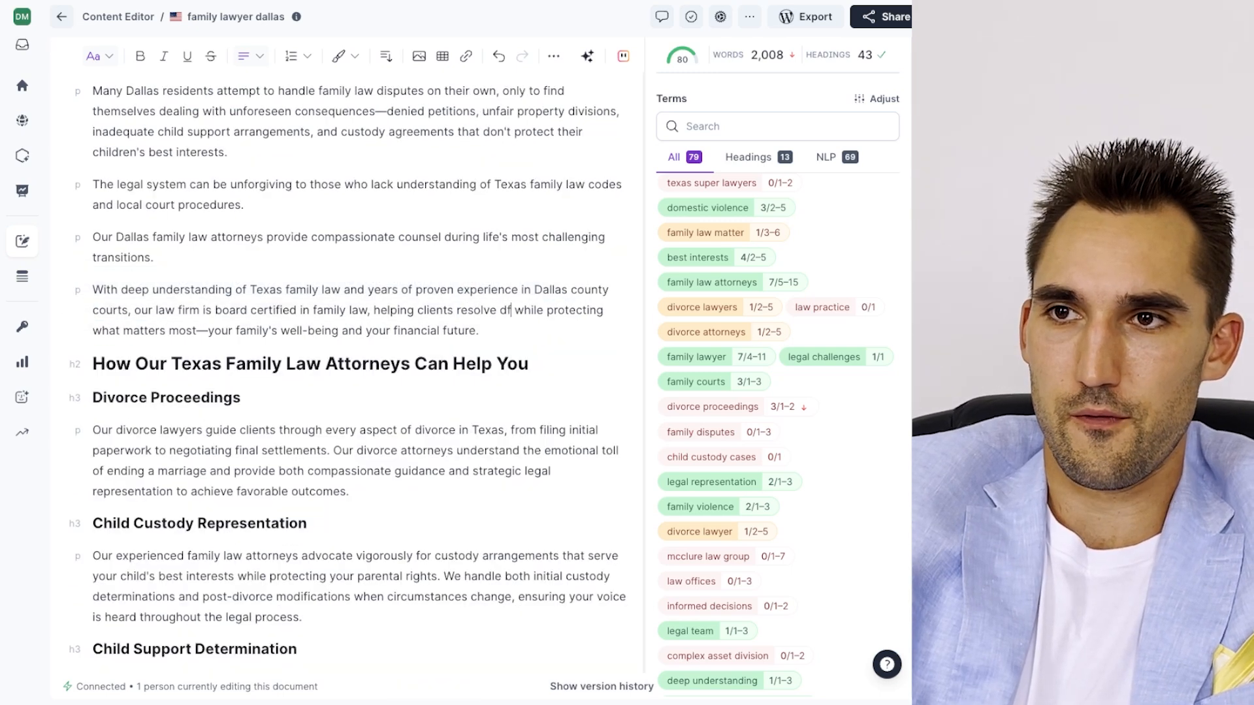
pyautogui.write('mily disputes')
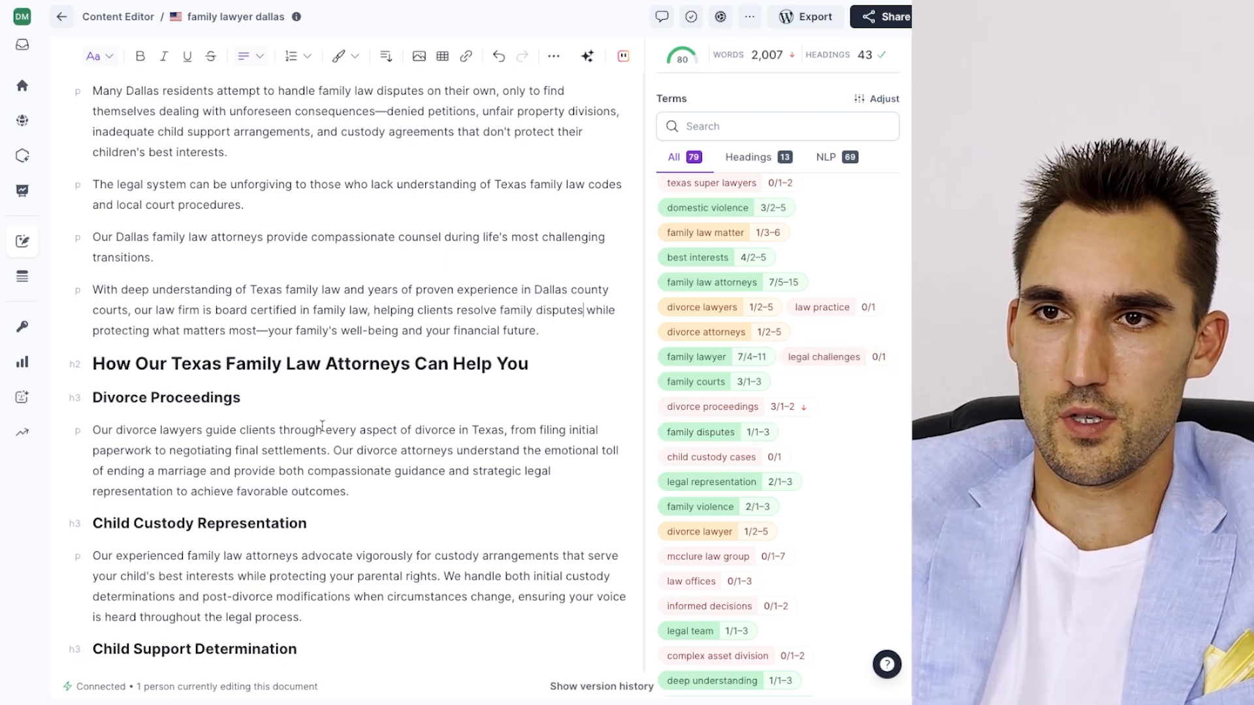
# Check the heading terms and try adding "Dallas" before "Family" in the "How Our Texas Family Law Attorneys Can Help You" heading
pyautogui.click(748, 157)
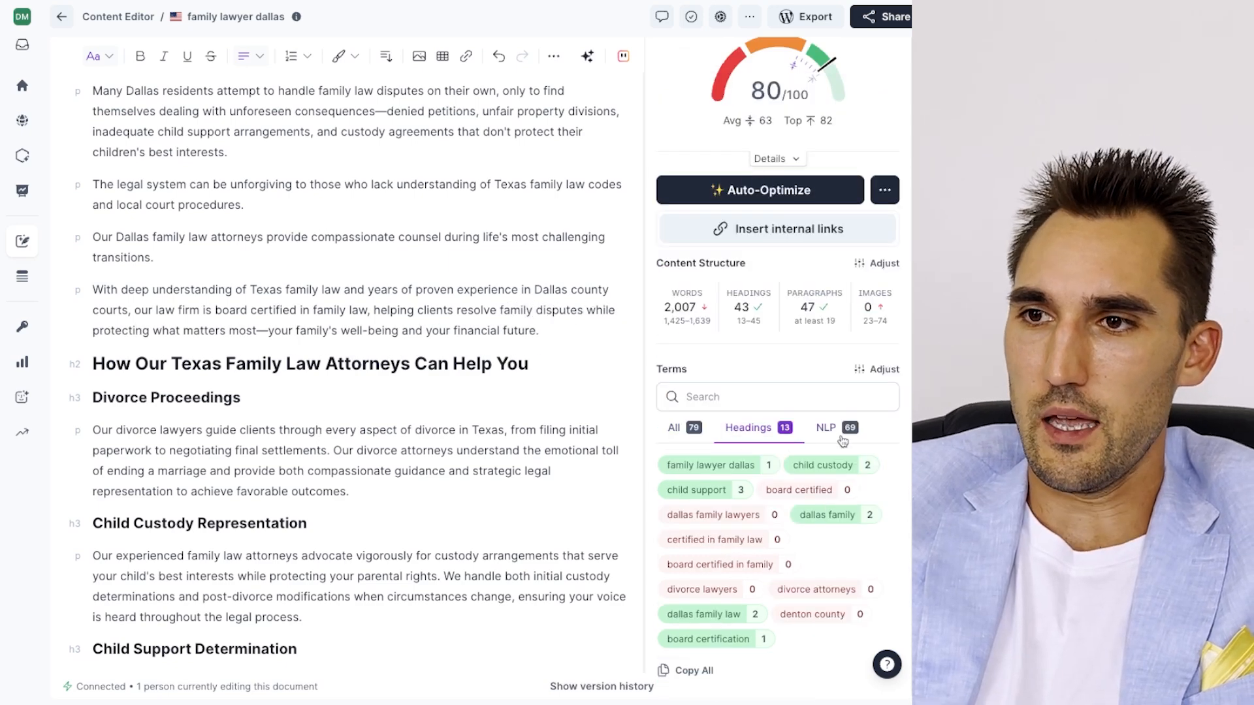
pyautogui.scroll(-2, 327, 392)
pyautogui.click(237, 230)
pyautogui.write('Dallas')
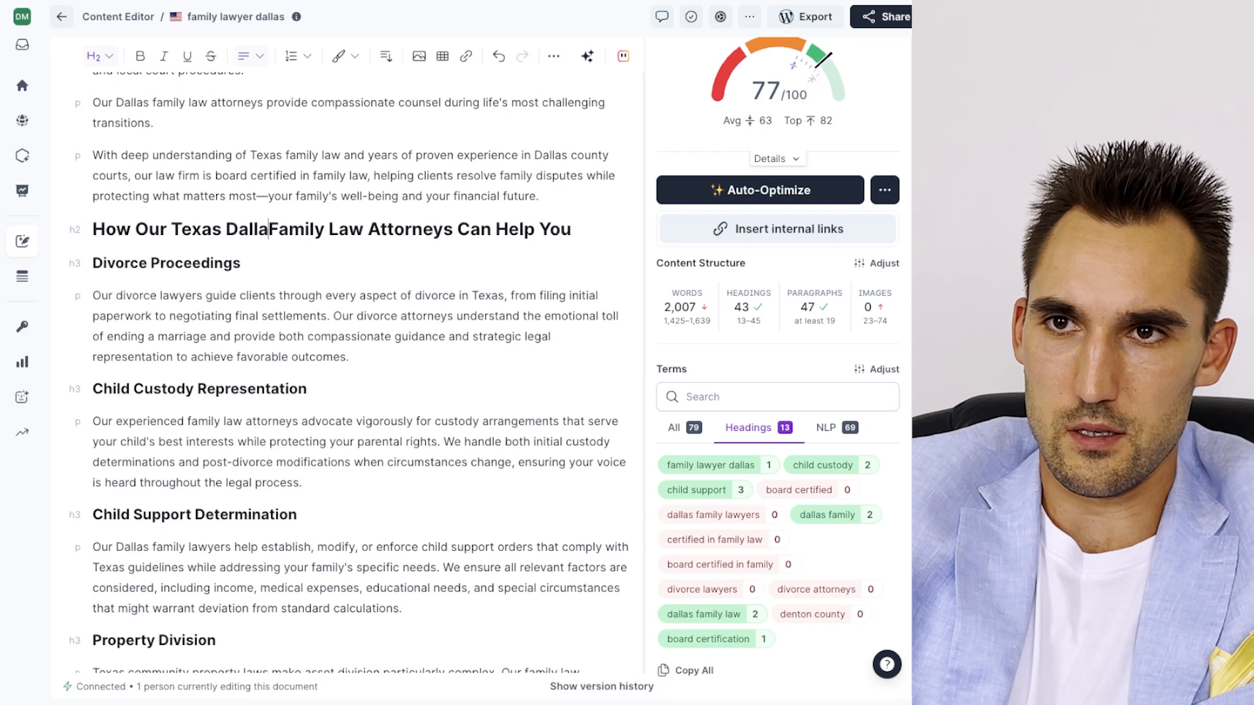
pyautogui.press('BackSpace')
pyautogui.press('BackSpace')
pyautogui.press('BackSpace')
pyautogui.press('BackSpace')
pyautogui.press('BackSpace')
pyautogui.press('BackSpace')
pyautogui.press('BackSpace')
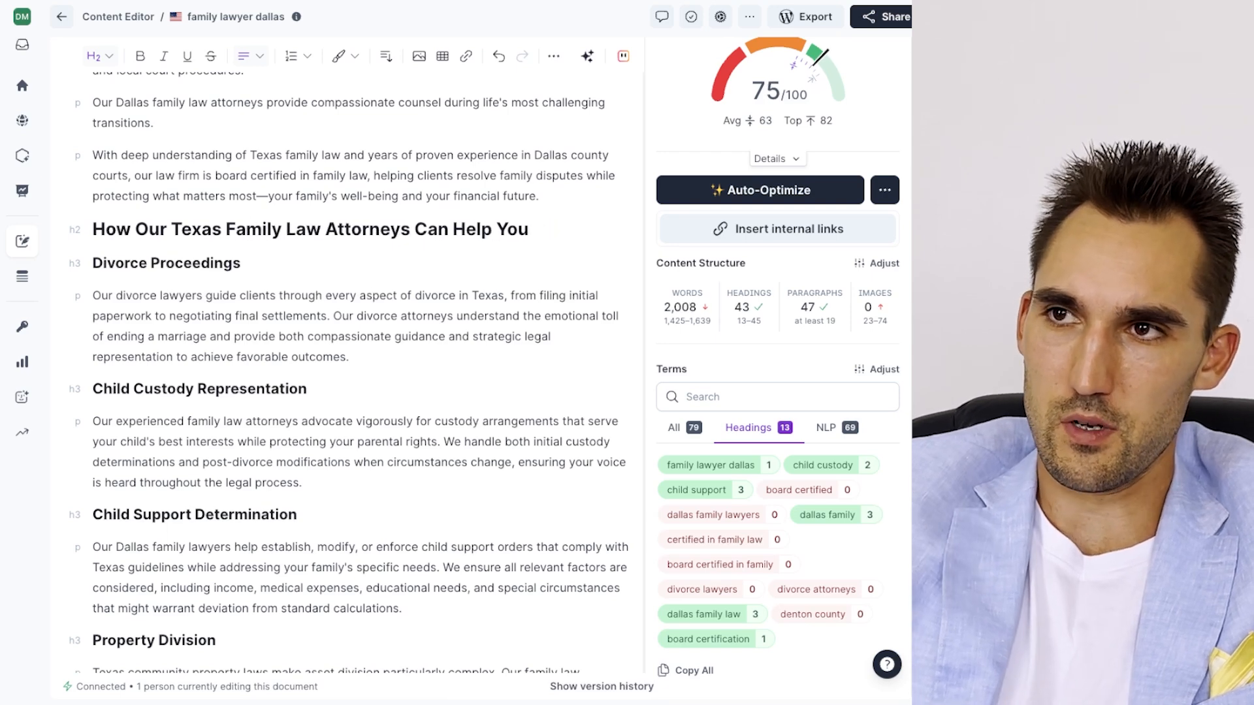
# Try adding "Attorneys" after "Divorce" in the Divorce Proceedings subheading
pyautogui.press('BackSpace')
pyautogui.press('BackSpace')
pyautogui.press('BackSpace')
pyautogui.press('BackSpace')
pyautogui.press('BackSpace')
pyautogui.press('BackSpace')
pyautogui.press('BackSpace')
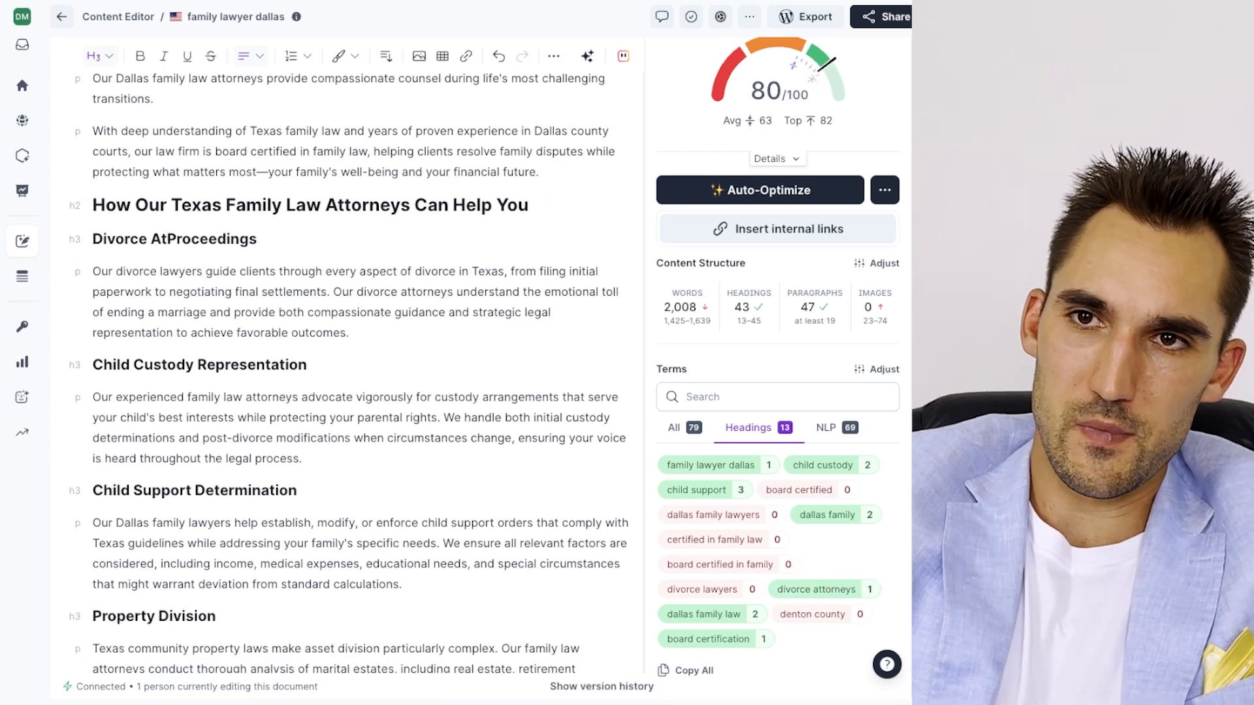
# Look through all guideline terms and try adding "Cases" after "Child Custody" in the Child Custody Representation subheading
pyautogui.scroll(-3, 352, 343)
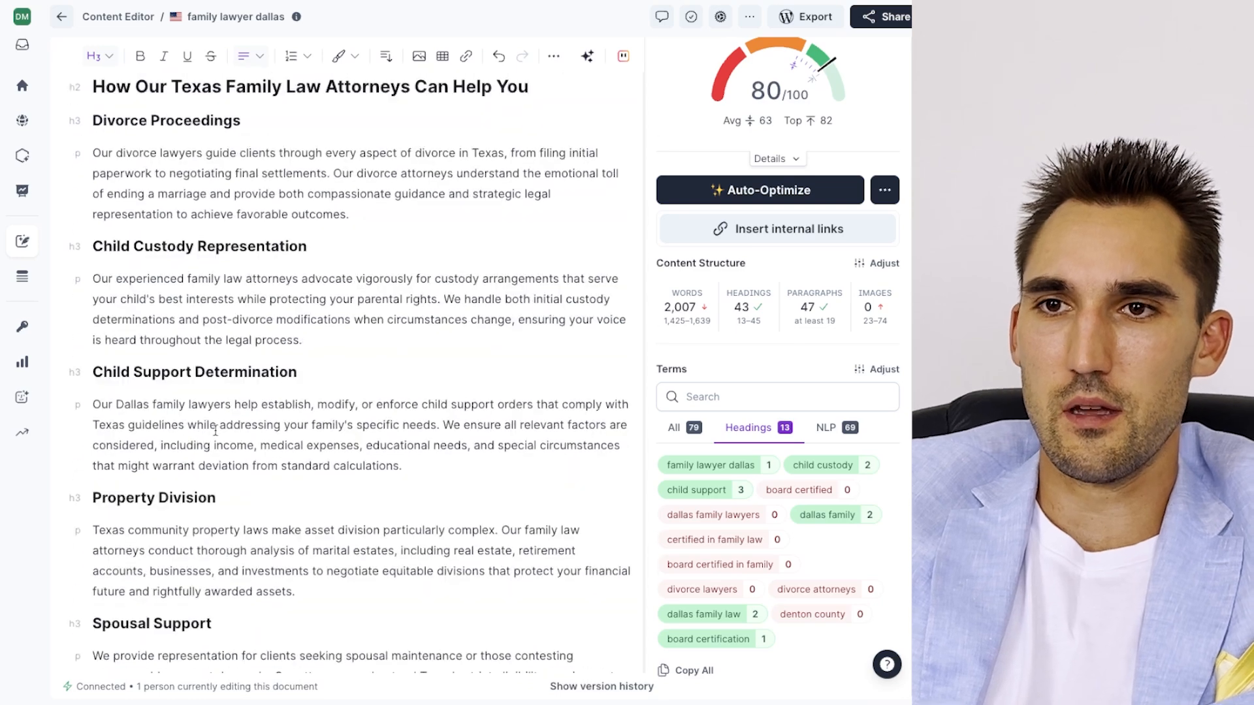
pyautogui.click(694, 433)
pyautogui.scroll(-10, 784, 497)
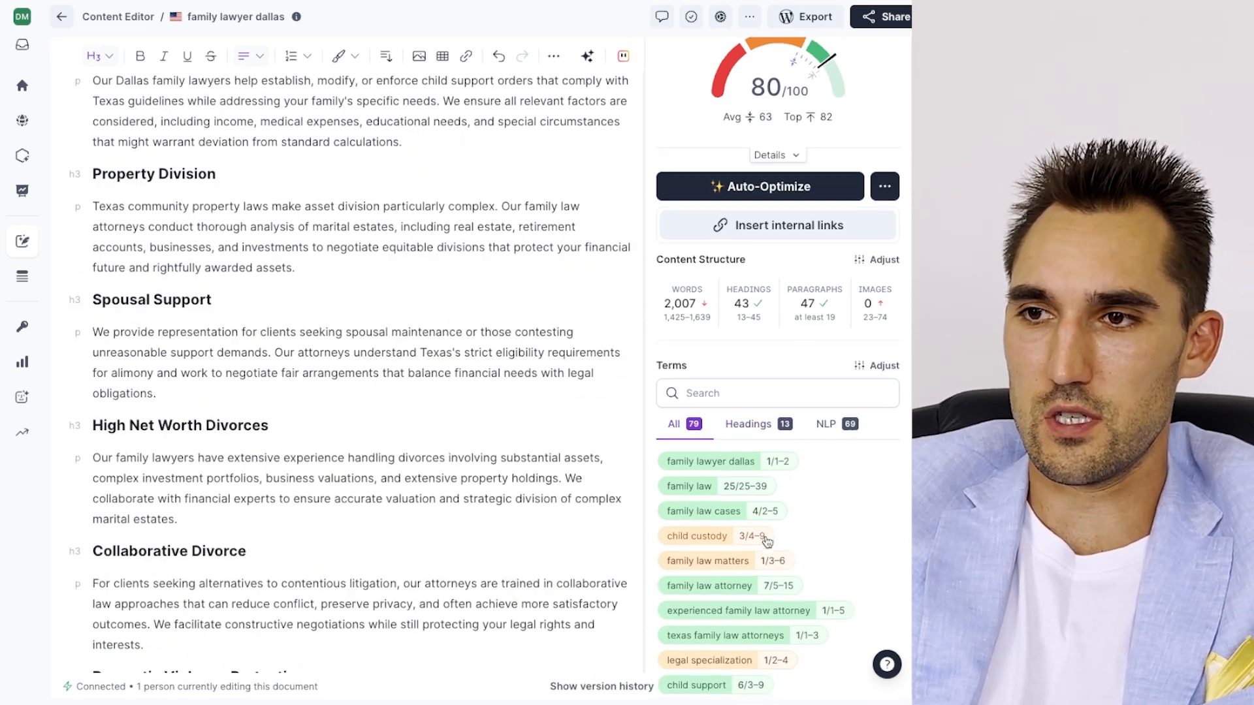
pyautogui.scroll(-3, 845, 503)
pyautogui.scroll(5, 254, 327)
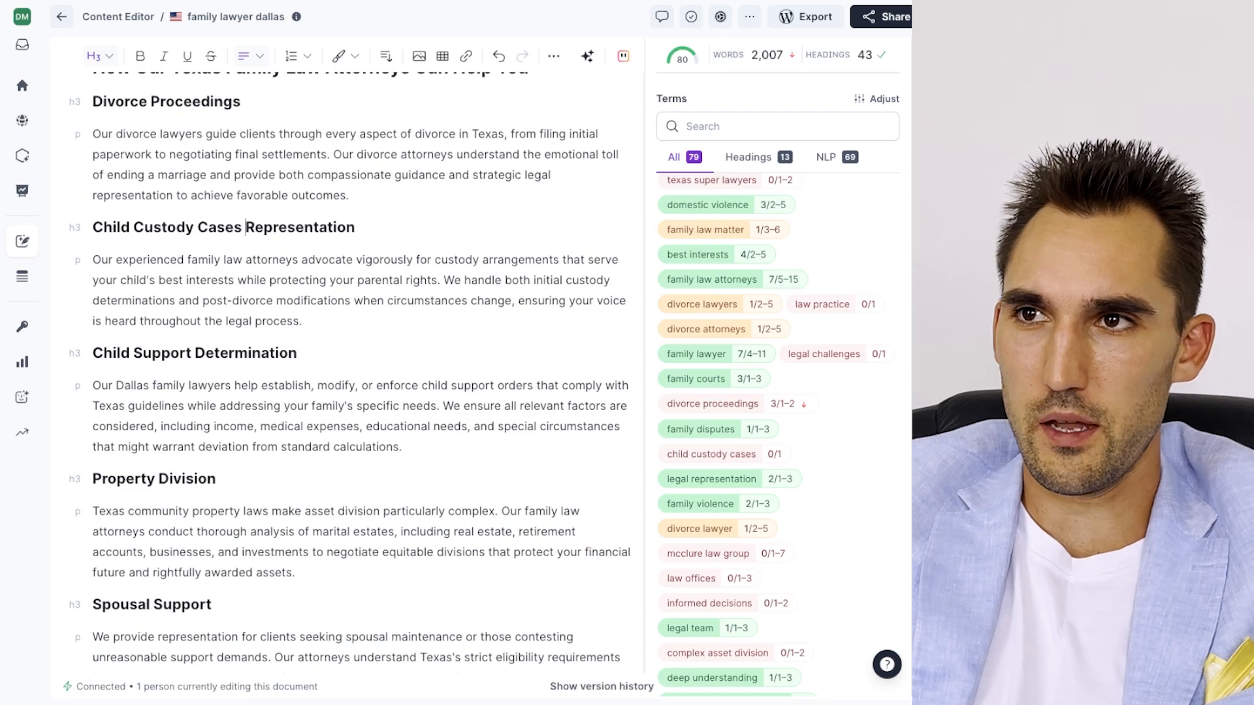
pyautogui.doubleClick(217, 227)
pyautogui.press('BackSpace')
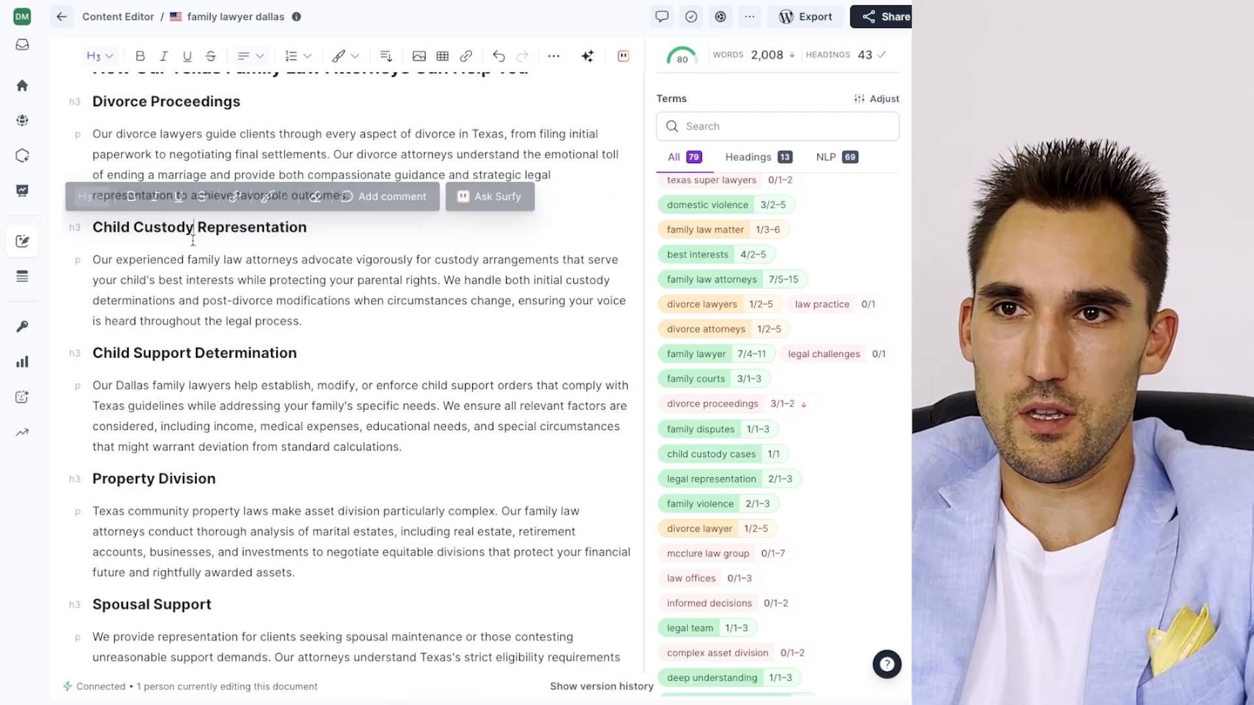
# Insert "all child custody cases including" after "We handle" in the Child Custody Representation paragraph
pyautogui.click(507, 281)
pyautogui.write('all ch')
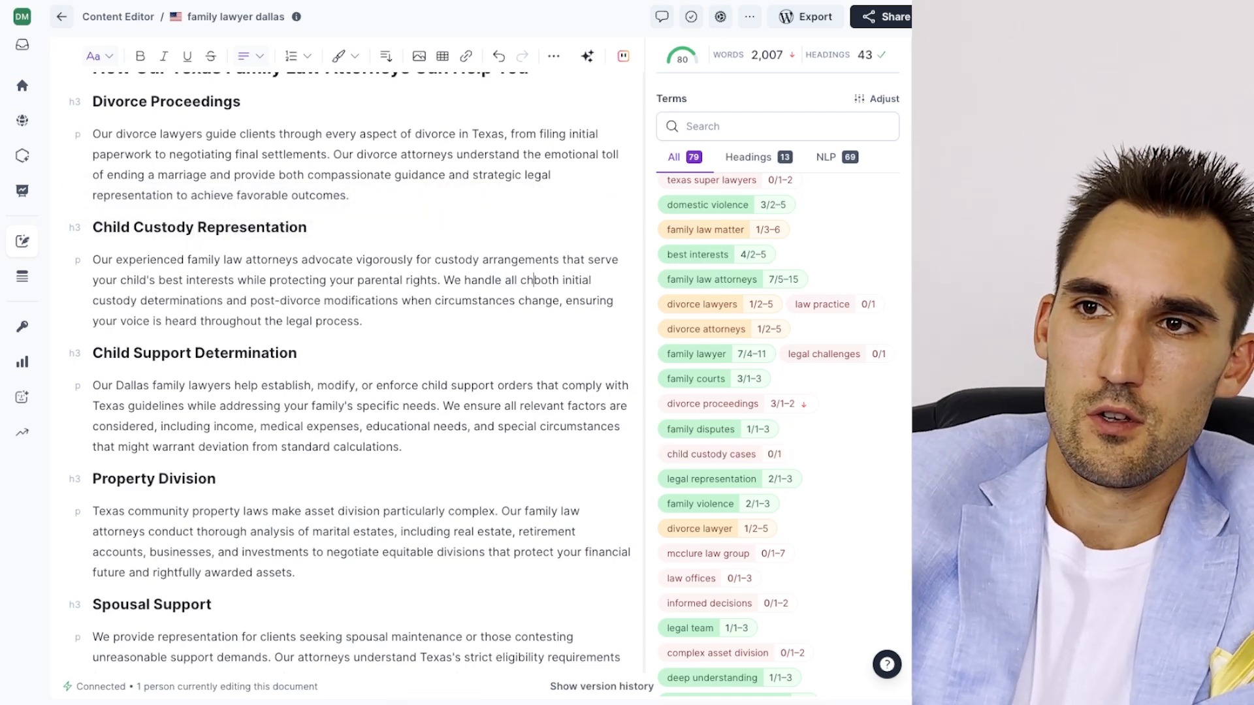
pyautogui.write('ild custoda ')
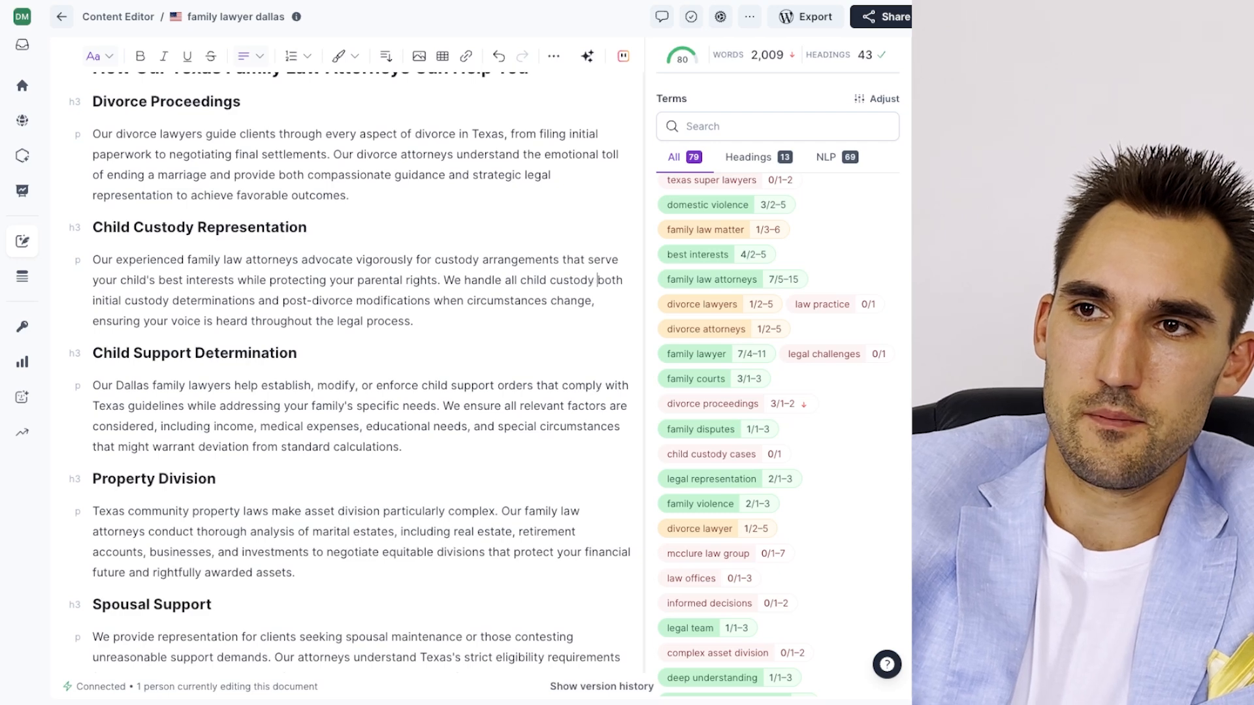
pyautogui.write('cases includin')
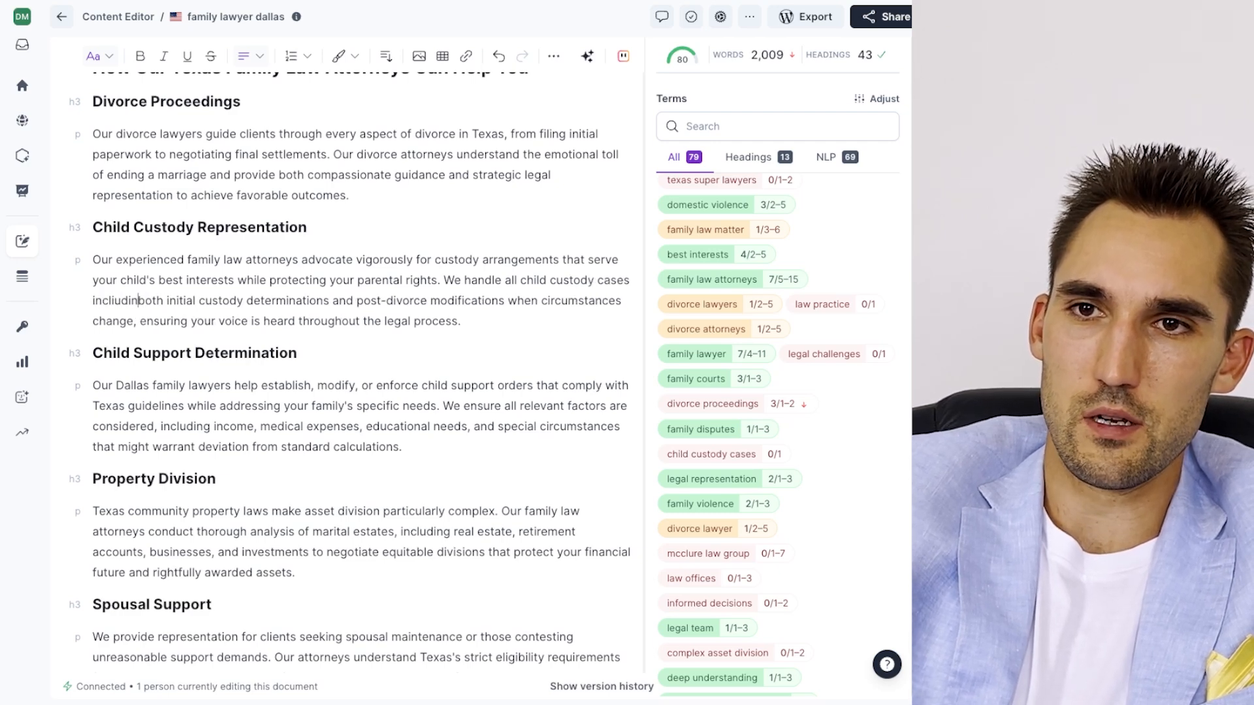
pyautogui.write('g')
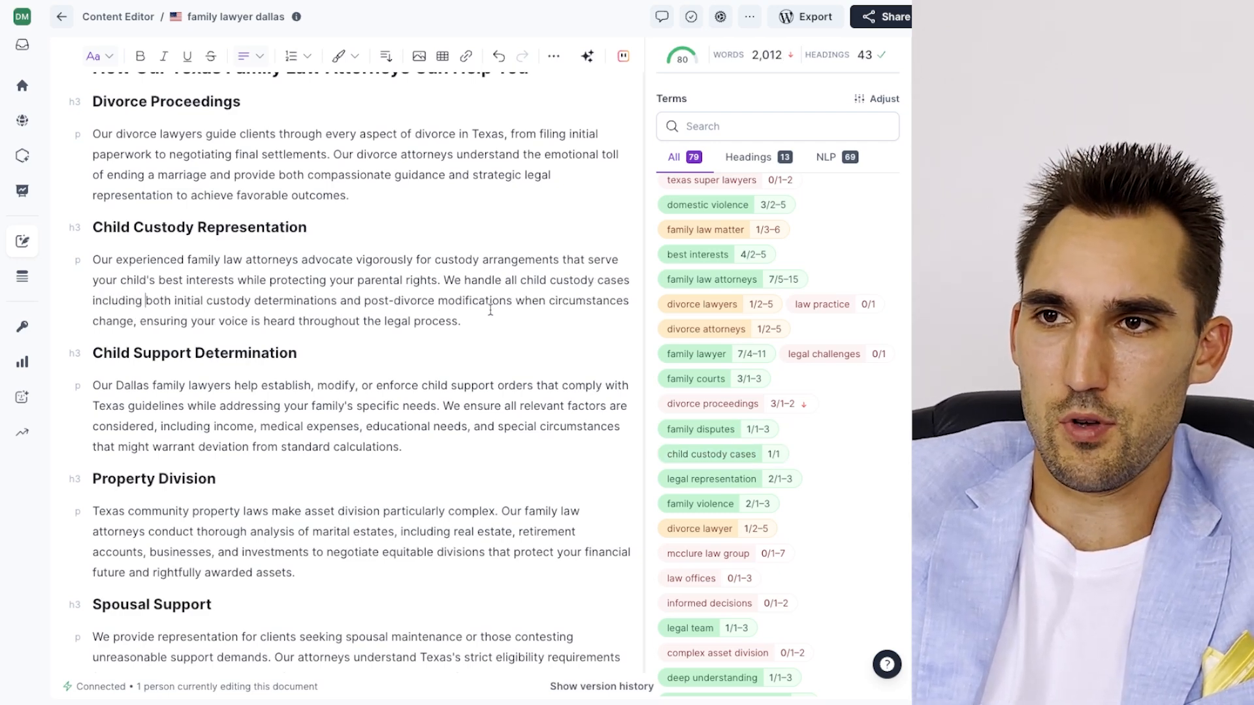
# Reword the Property Division paragraph's second sentence so the attorneys "specialize in complex asset division, conducting" thorough analysis of marital estates
pyautogui.scroll(-8, 352, 352)
pyautogui.scroll(-4, 842, 513)
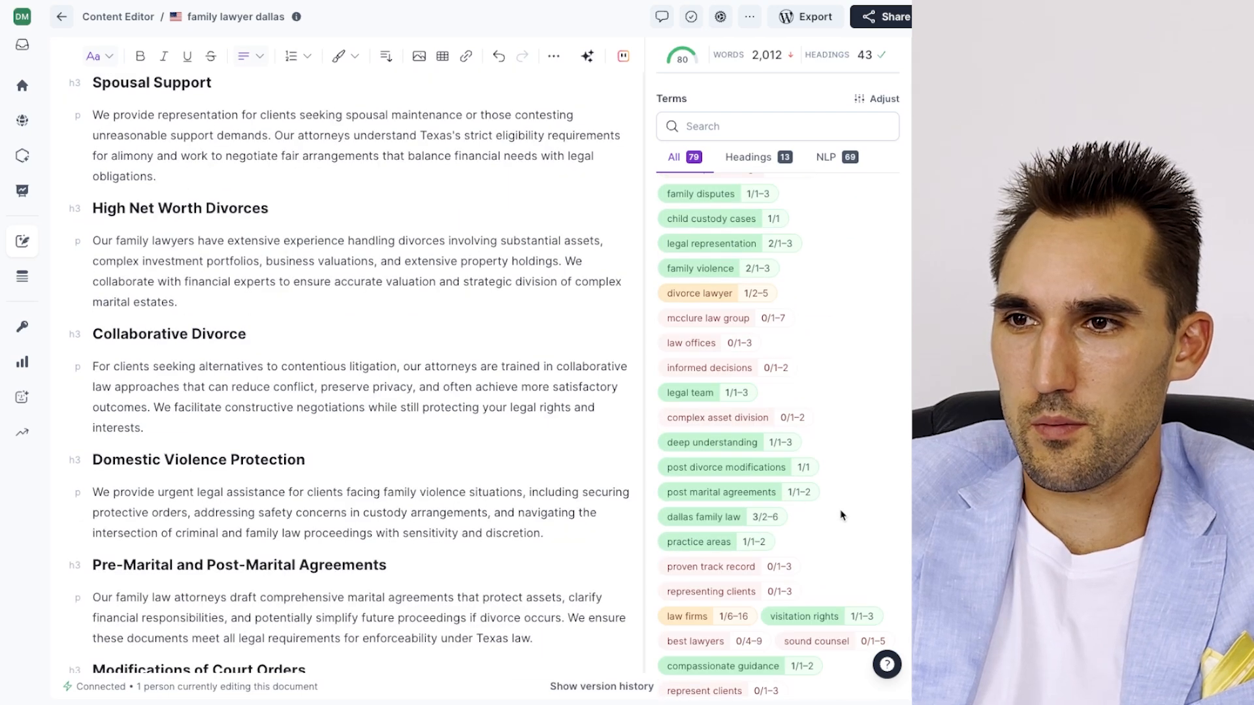
pyautogui.scroll(-1, 303, 374)
pyautogui.write('specialisiconduct thorough analysis of marital estates, including real estate, retirement')
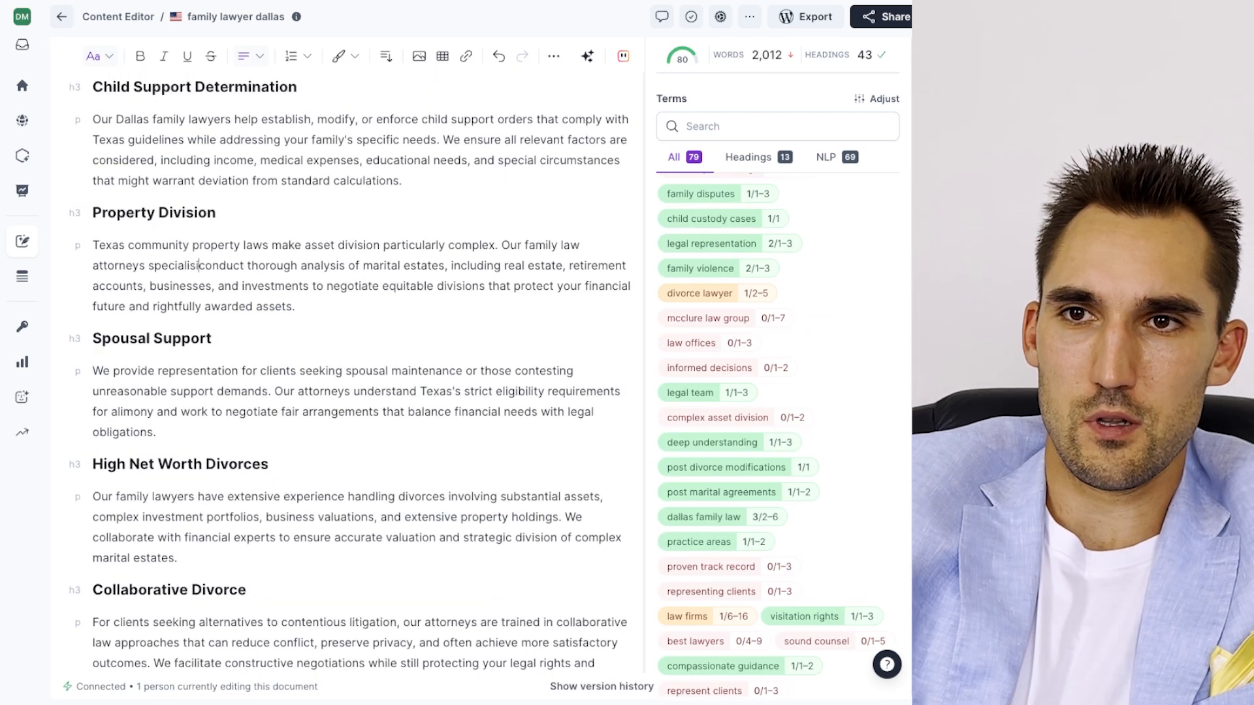
pyautogui.write('e in complex')
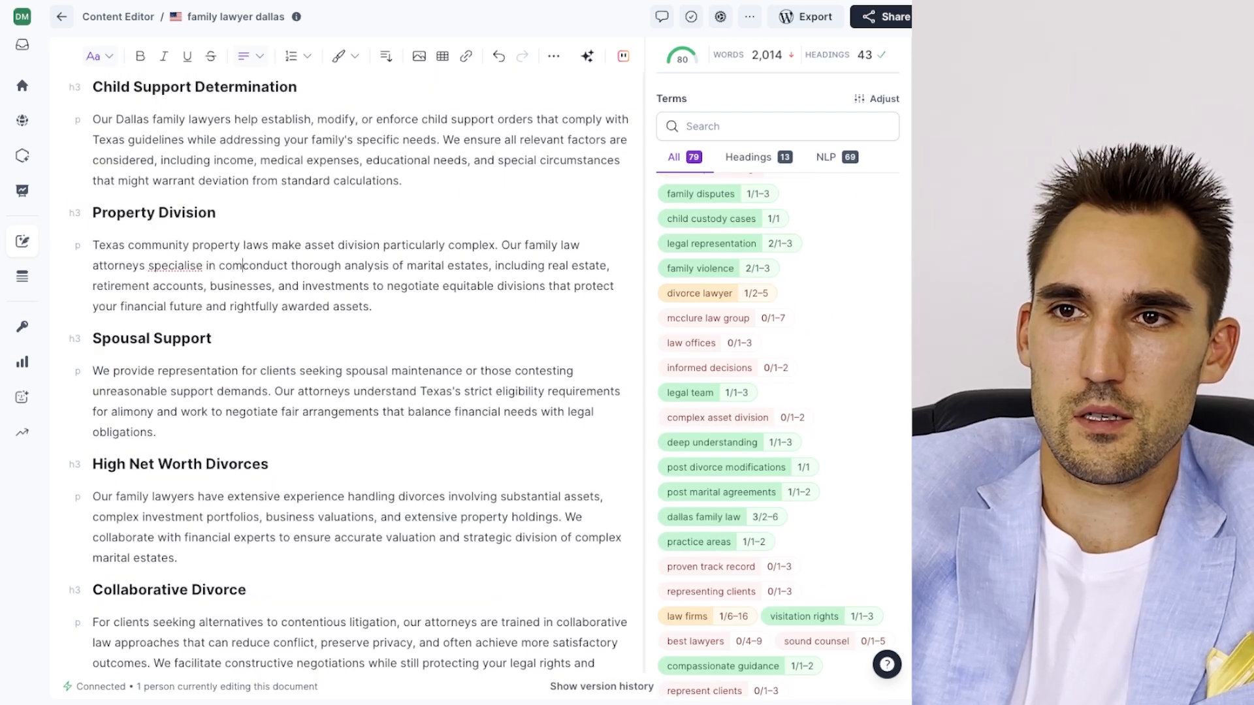
pyautogui.write(' asset divi')
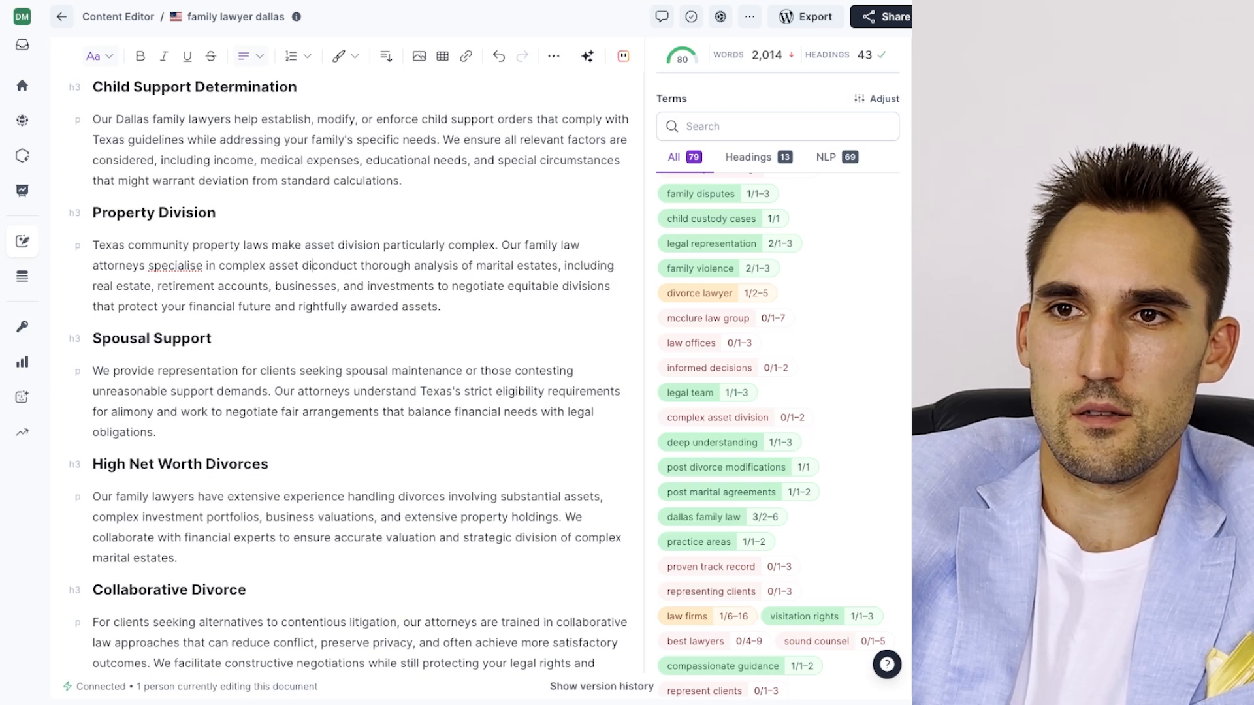
pyautogui.write('sion, ')
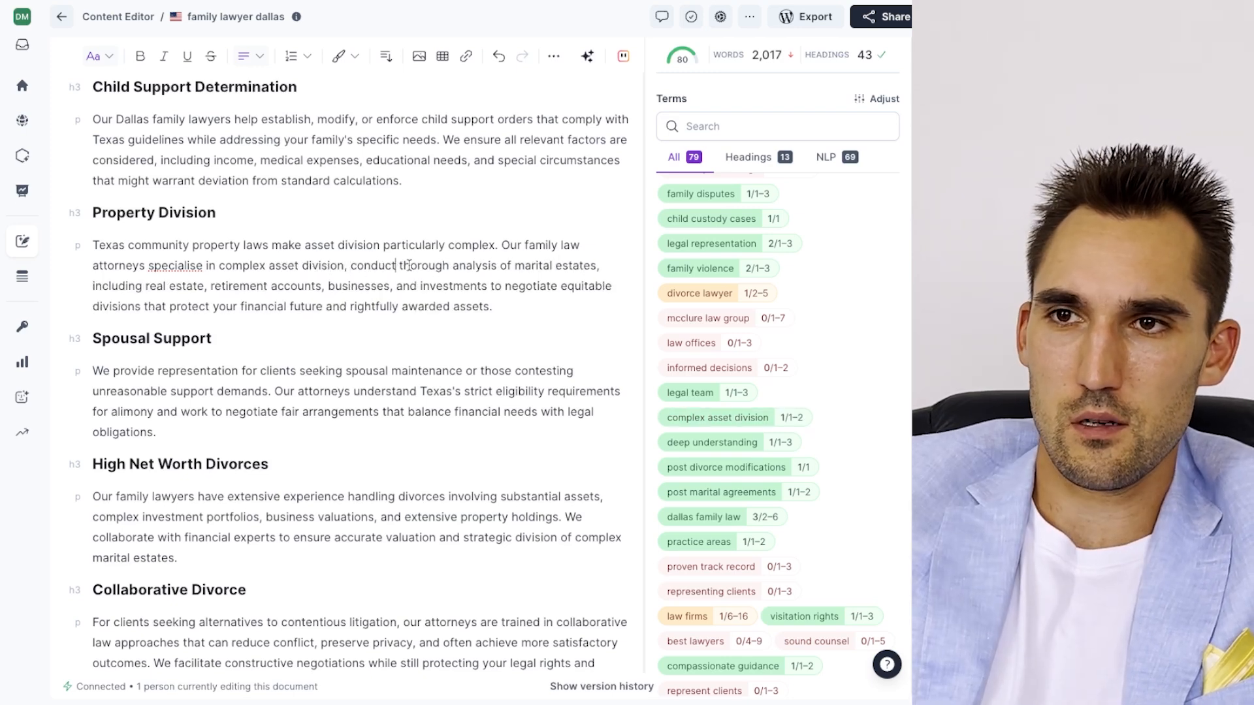
pyautogui.write('ing')
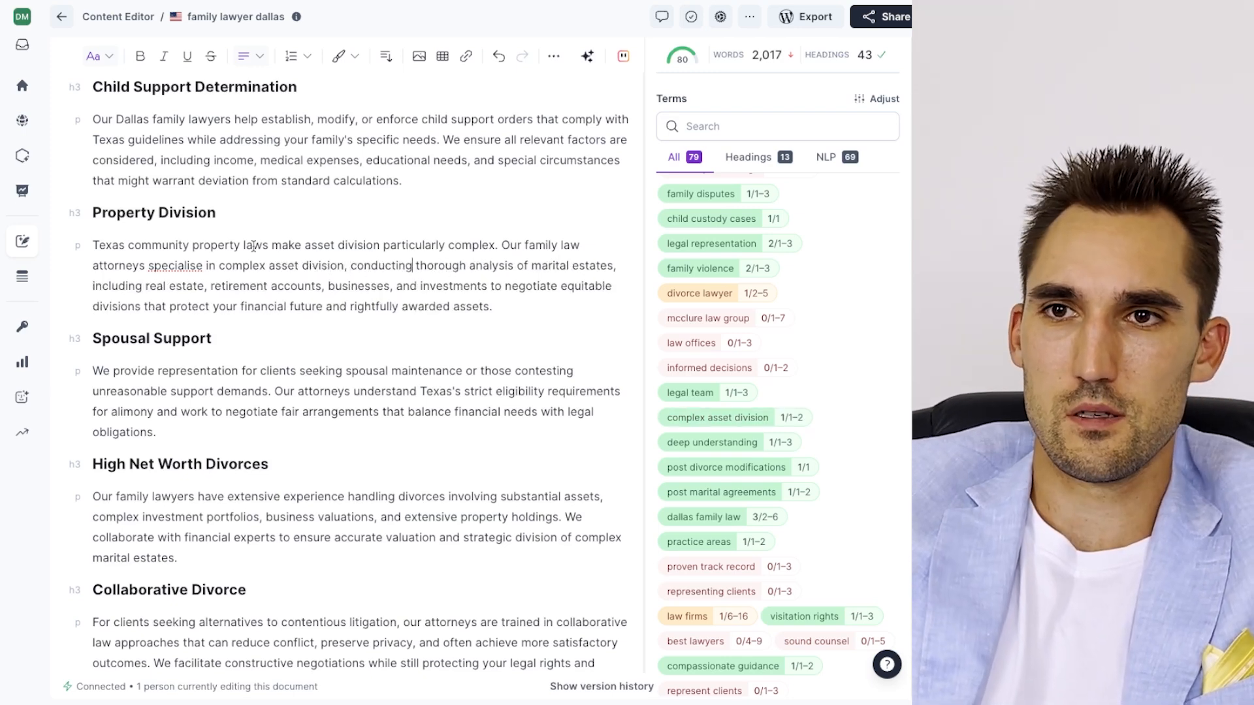
pyautogui.moveTo(190, 267); pyautogui.dragTo(197, 268)
pyautogui.write('z')
# Insert "with a proven track record of" before "helping clients" in the introduction's last paragraph
pyautogui.scroll(-2, 533, 397)
pyautogui.scroll(15, 532, 397)
pyautogui.scroll(-5, 274, 246)
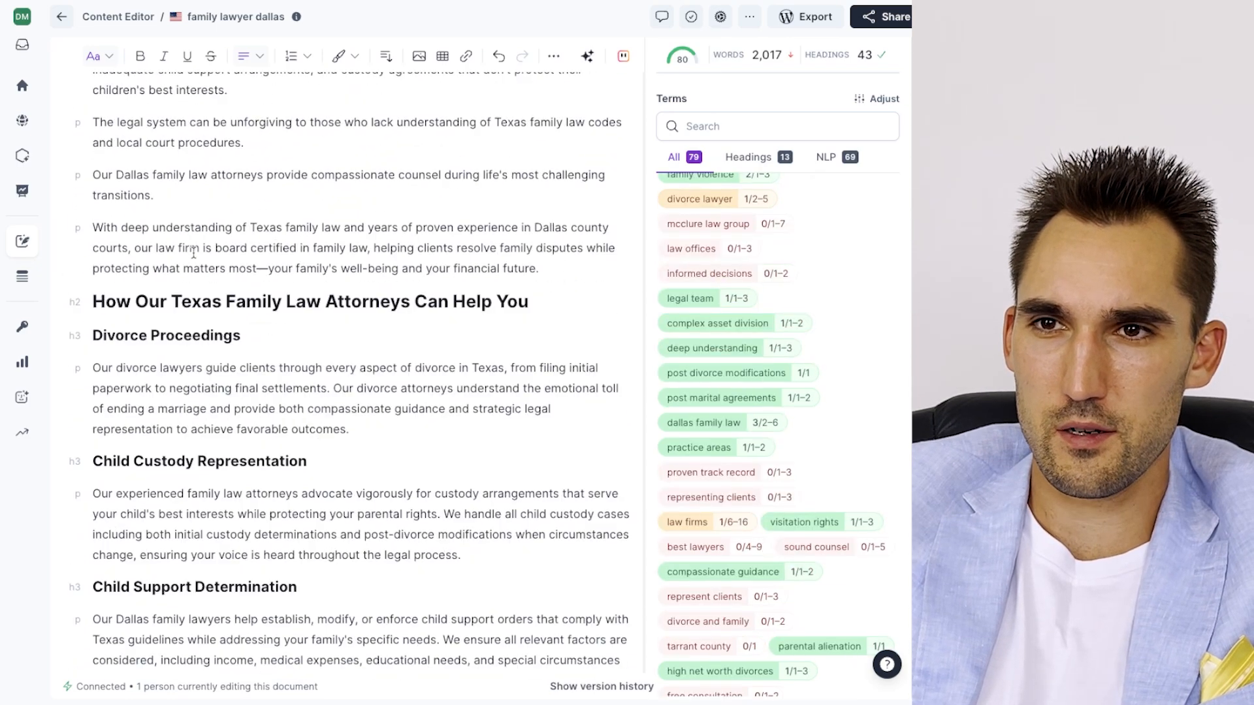
pyautogui.click(390, 248)
pyautogui.press('BackSpace')
pyautogui.write('with a proven track record of')
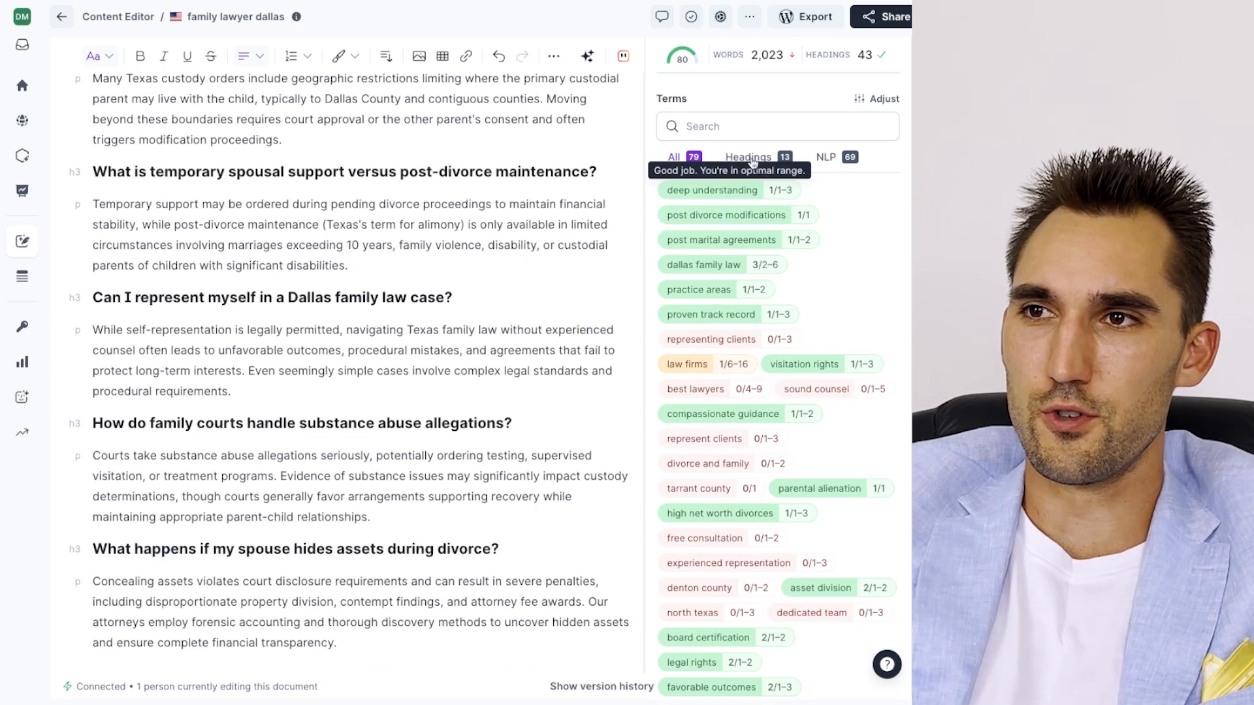
# Add the closing H2 heading "Speak to Our Dallas Family Lawyers Today!" after the last FAQ answer
pyautogui.click(751, 160)
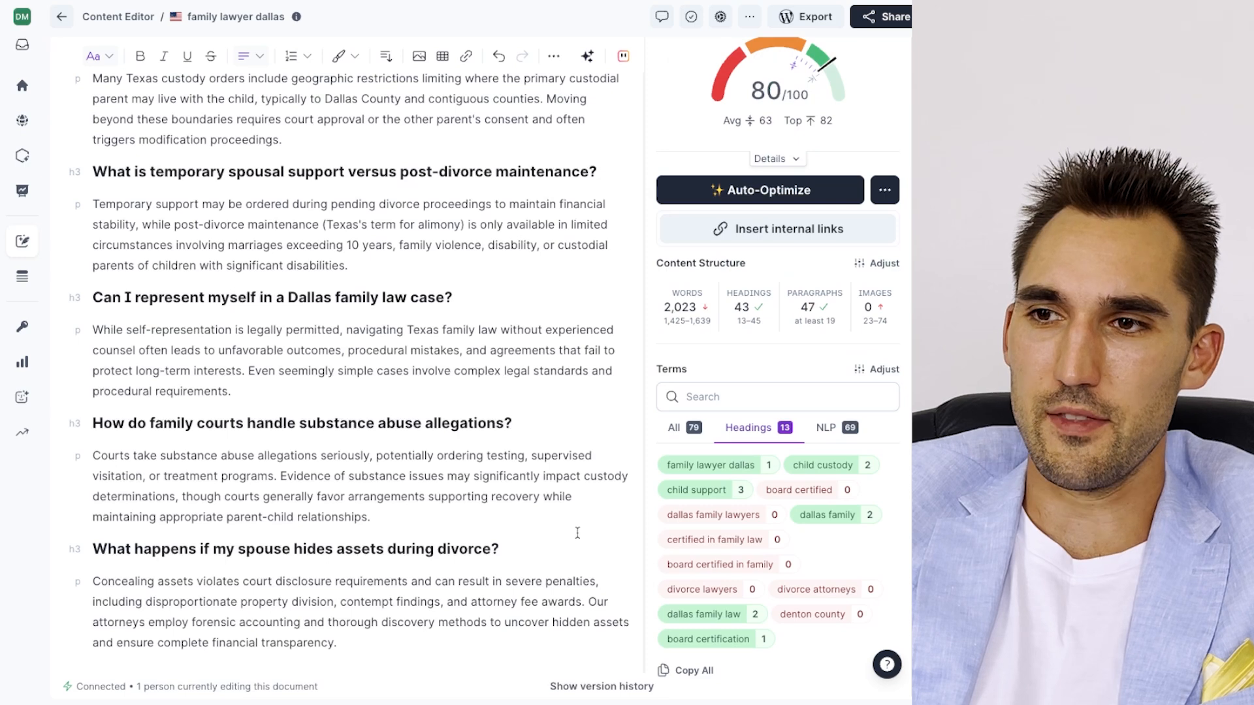
pyautogui.press('Escape')
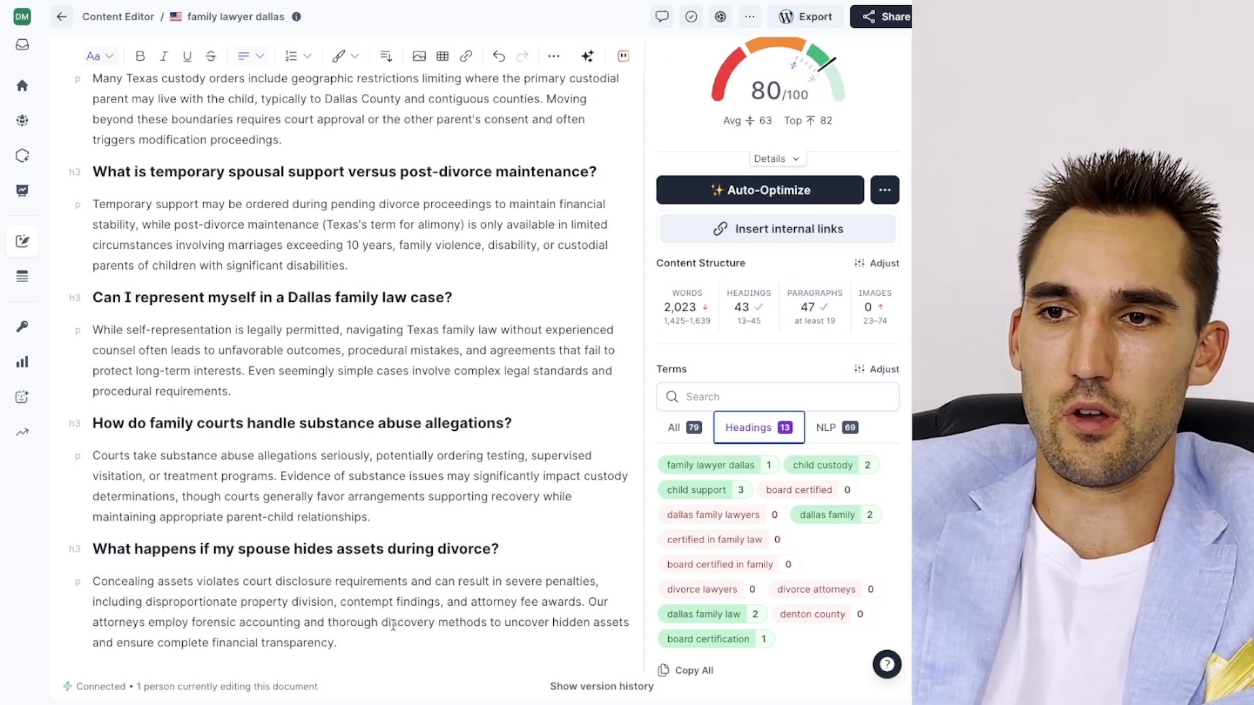
pyautogui.press('Return')
pyautogui.press('Return')
pyautogui.click(193, 611)
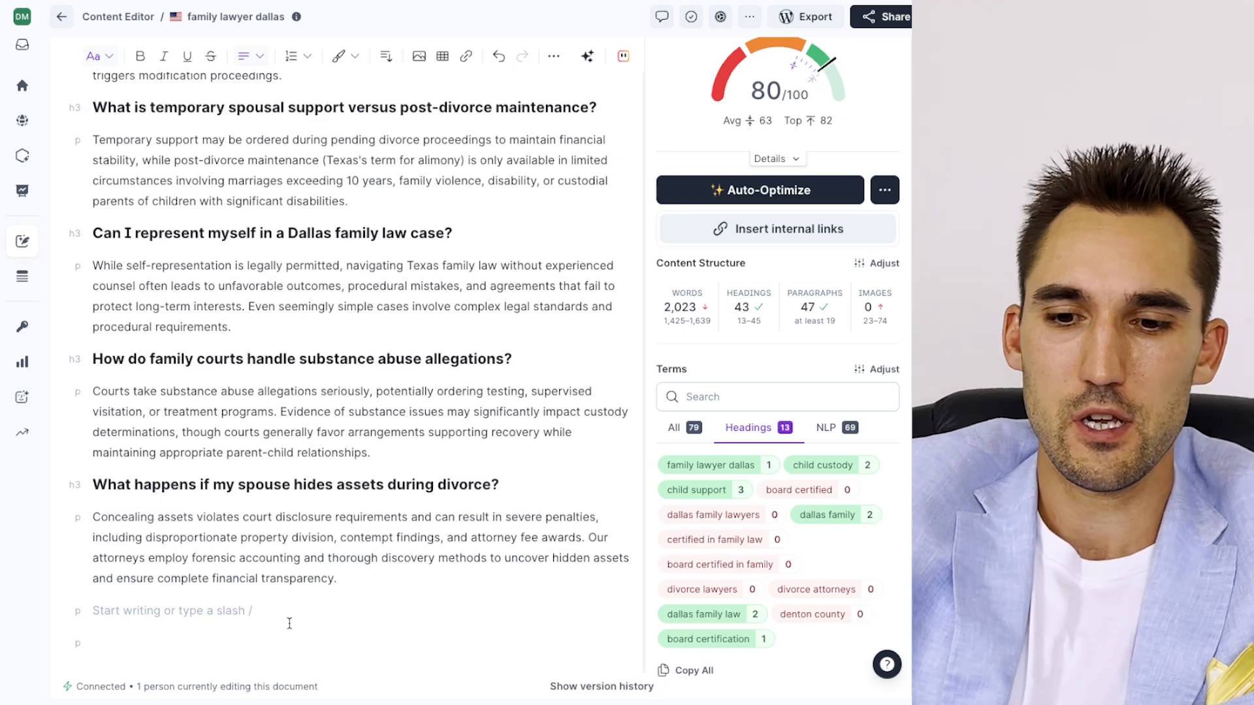
pyautogui.write('Speak to Our Dallas Family')
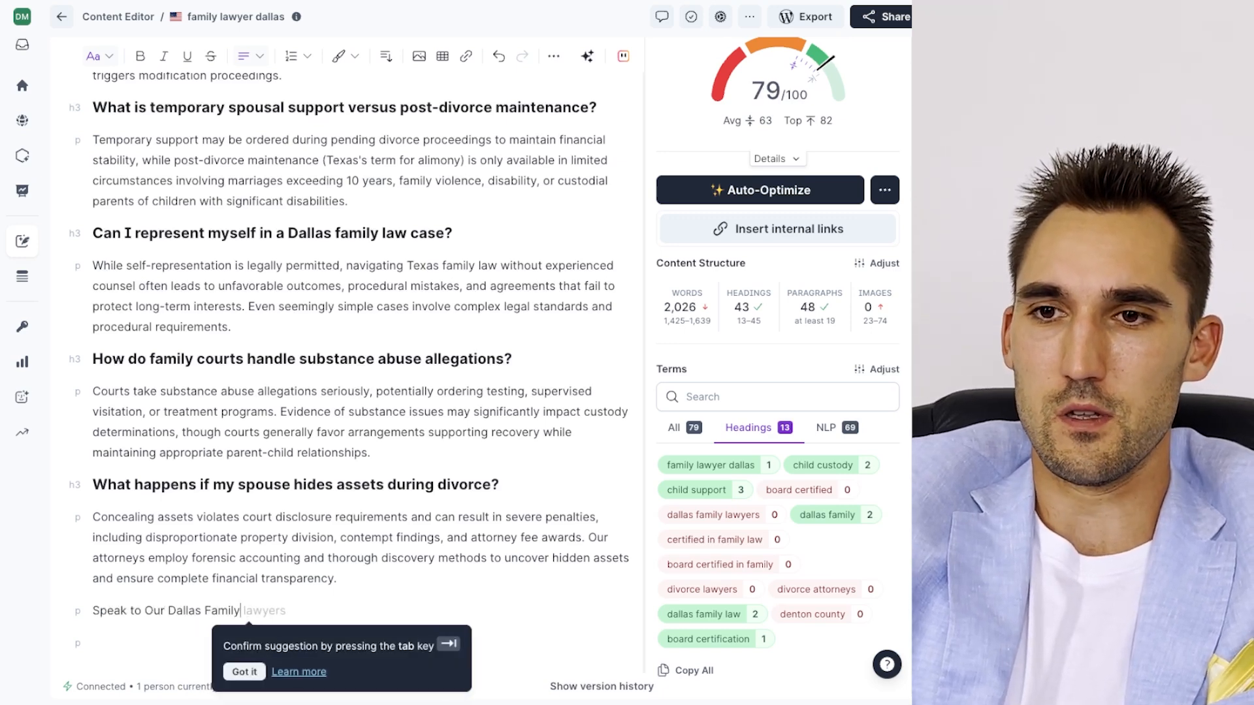
pyautogui.write(' Lawyers Today')
pyautogui.write('!')
pyautogui.press('Return')
# Write a closing paragraph inviting readers facing a family law matter to call or fill out the form below for a free consultation
pyautogui.write('If you are facing a family law matter, get in contact with us toda')
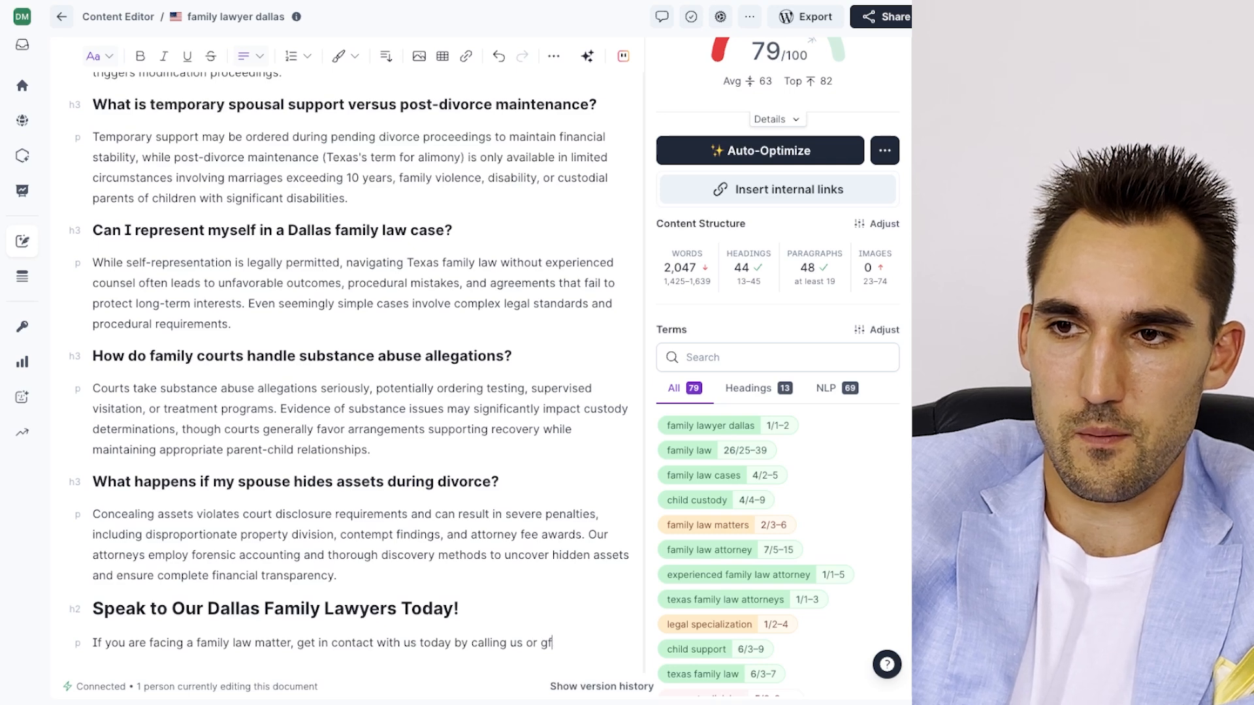
pyautogui.write('form below')
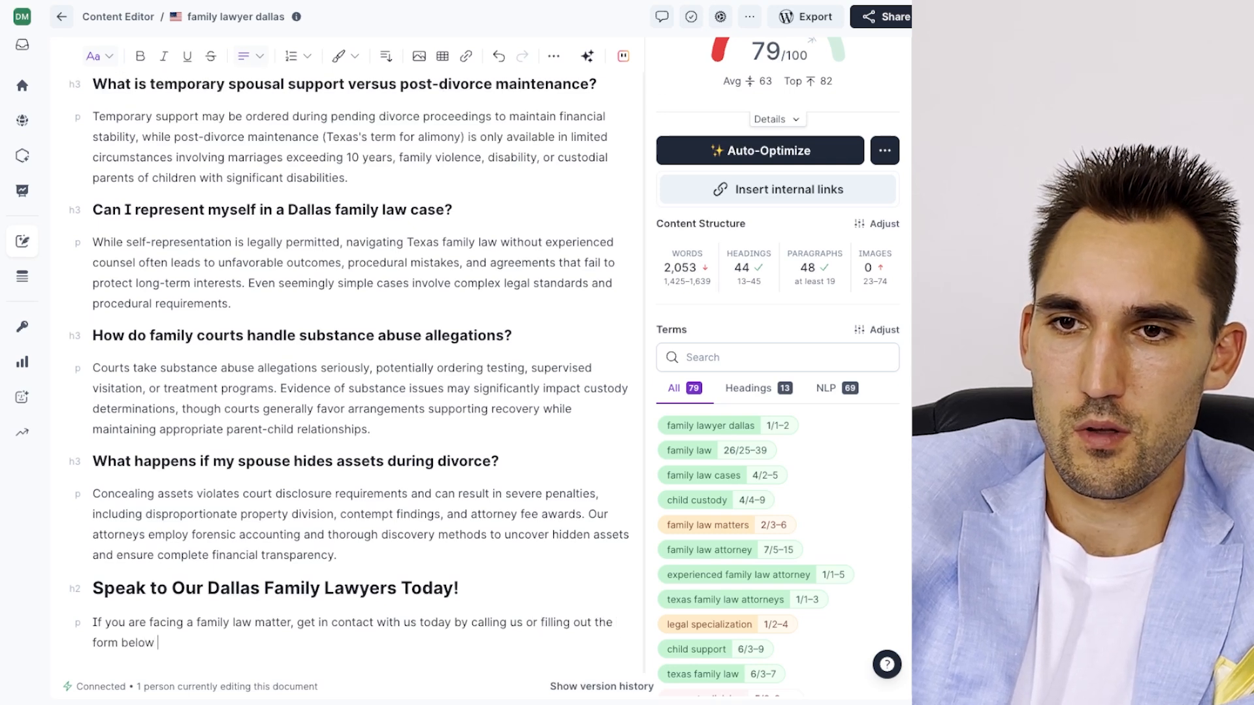
pyautogui.write(' to get a free c')
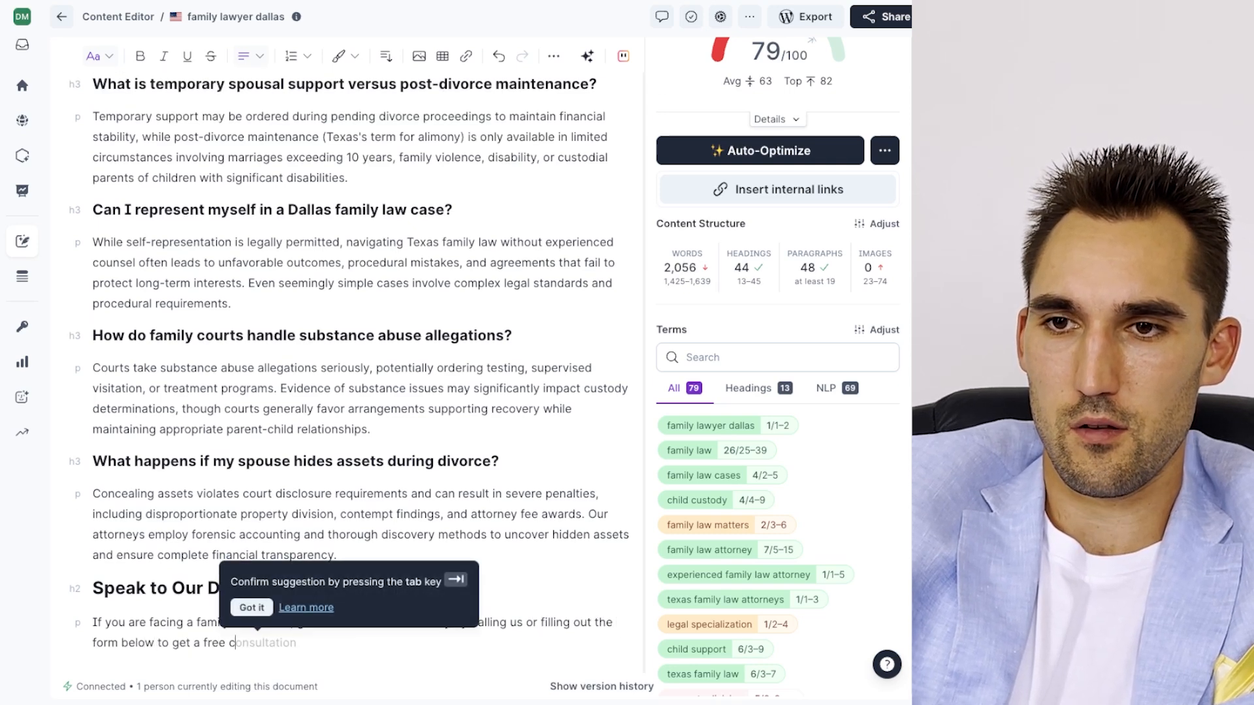
pyautogui.write('onsultatio.')
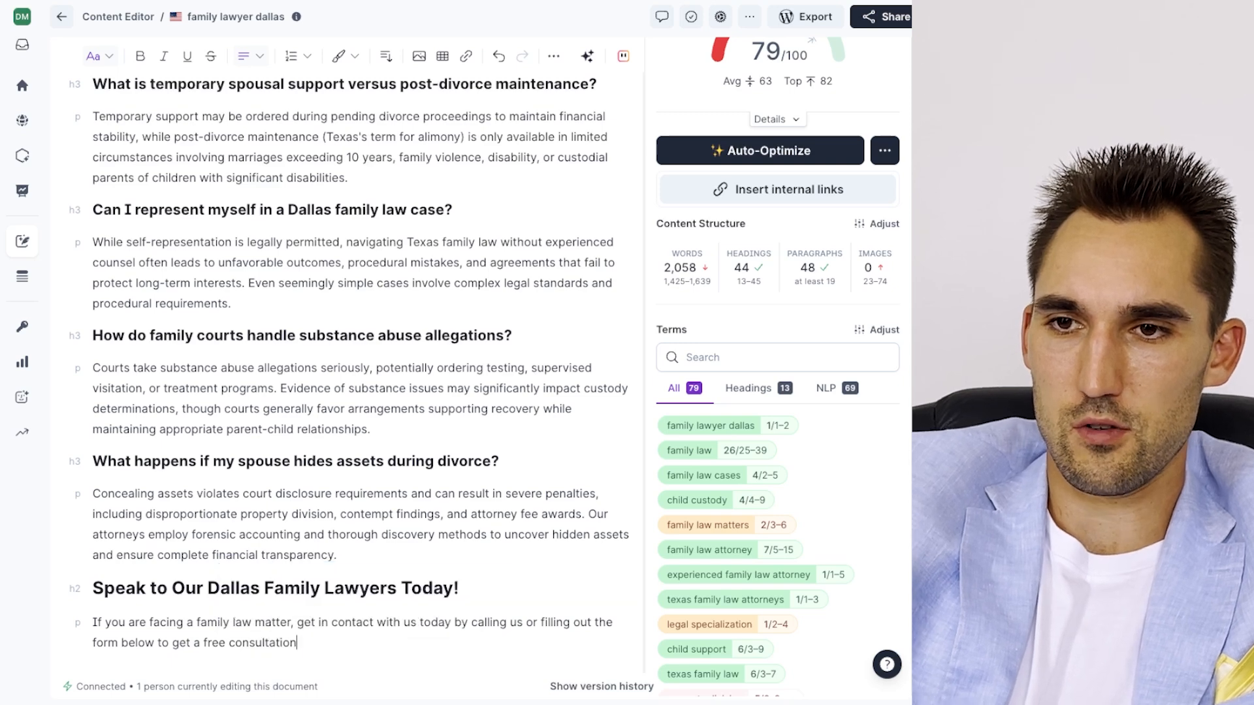
# Review the content score, word count and term usage, and scan the FAQ section against the heading terms
pyautogui.click(748, 388)
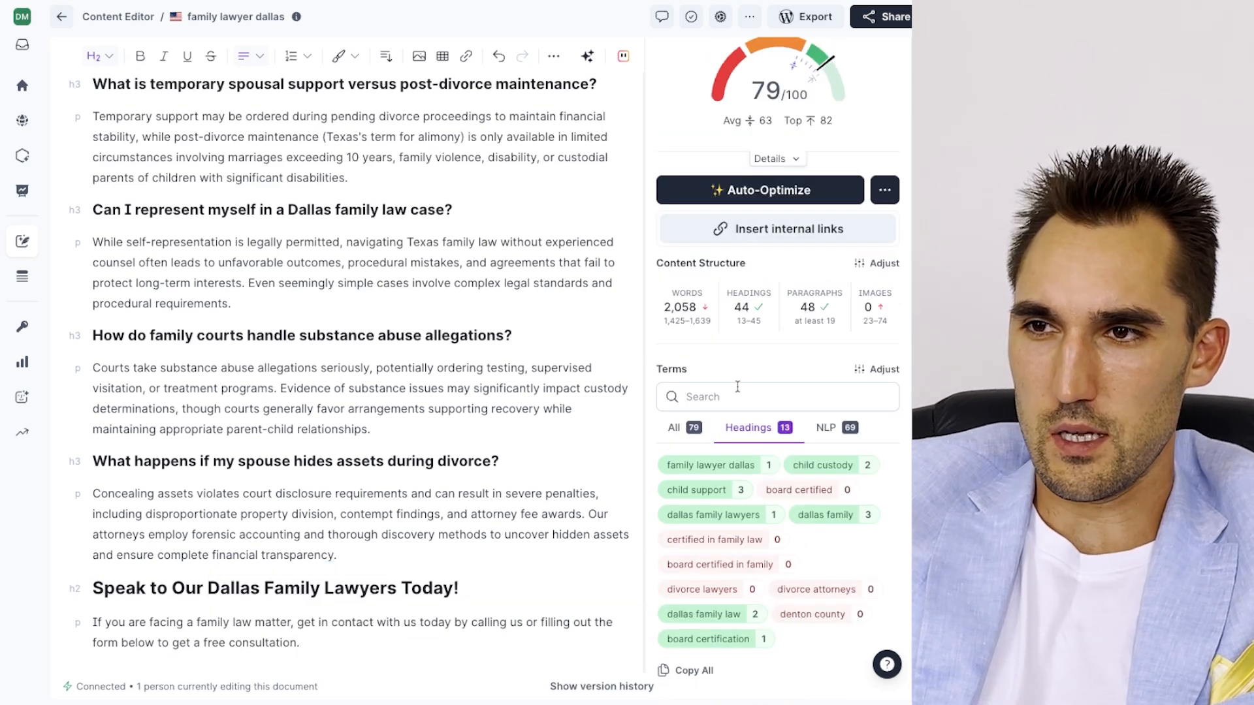
pyautogui.click(693, 429)
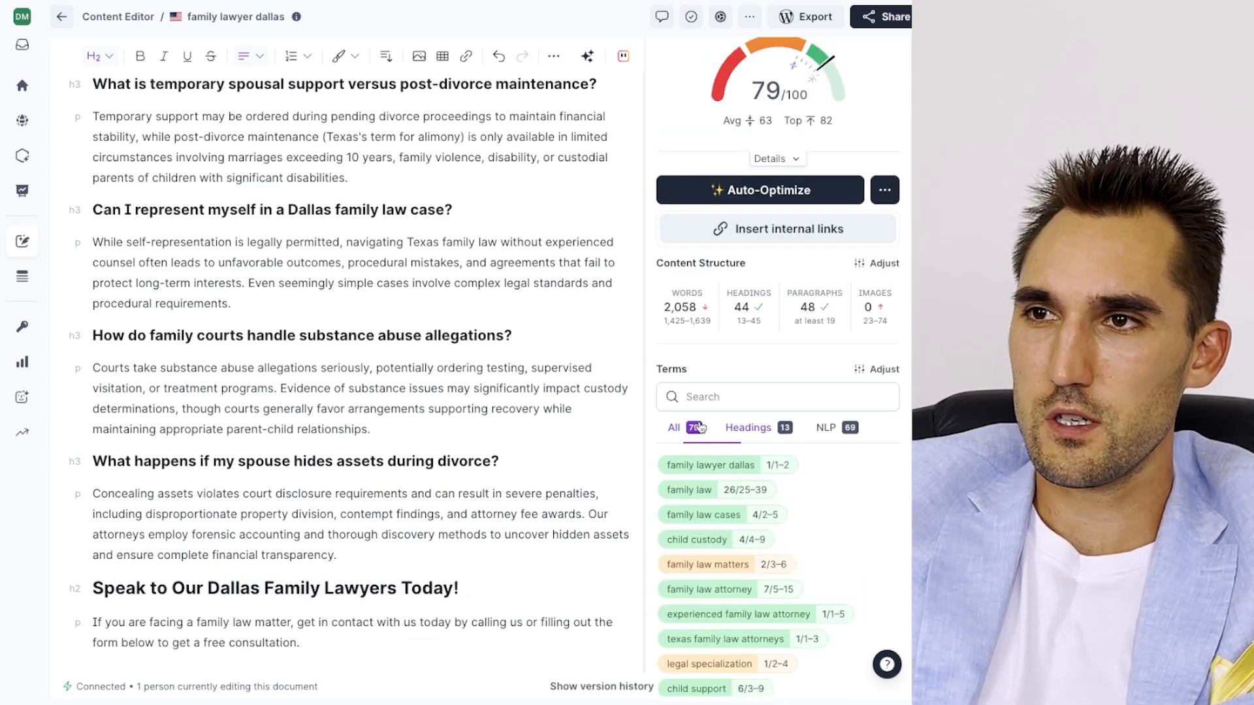
pyautogui.moveTo(782, 92); pyautogui.dragTo(763, 88)
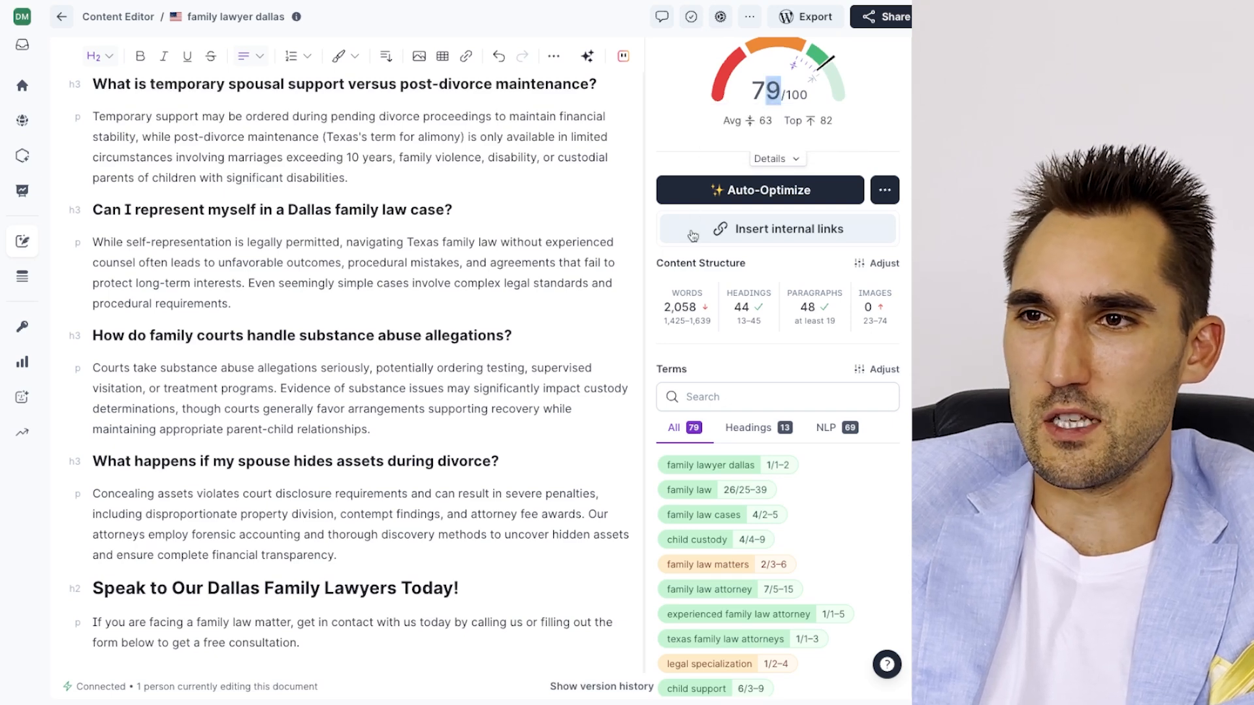
pyautogui.moveTo(696, 306); pyautogui.dragTo(673, 309)
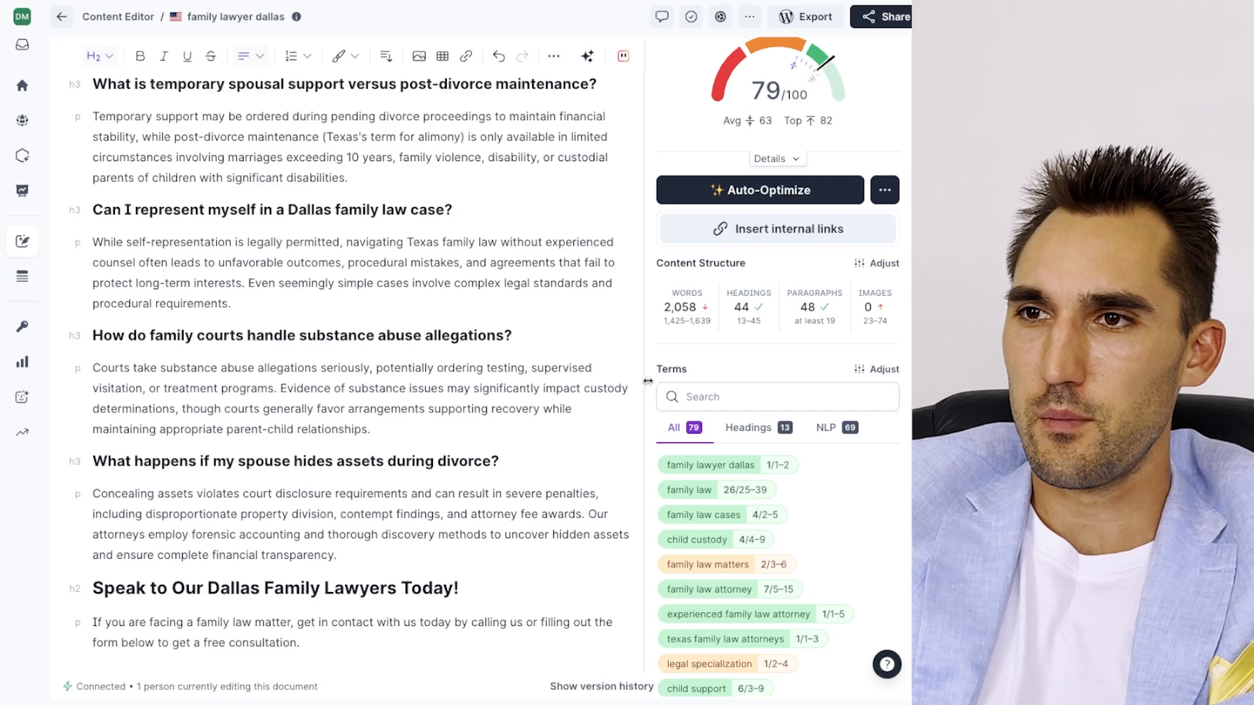
pyautogui.scroll(3, 269, 439)
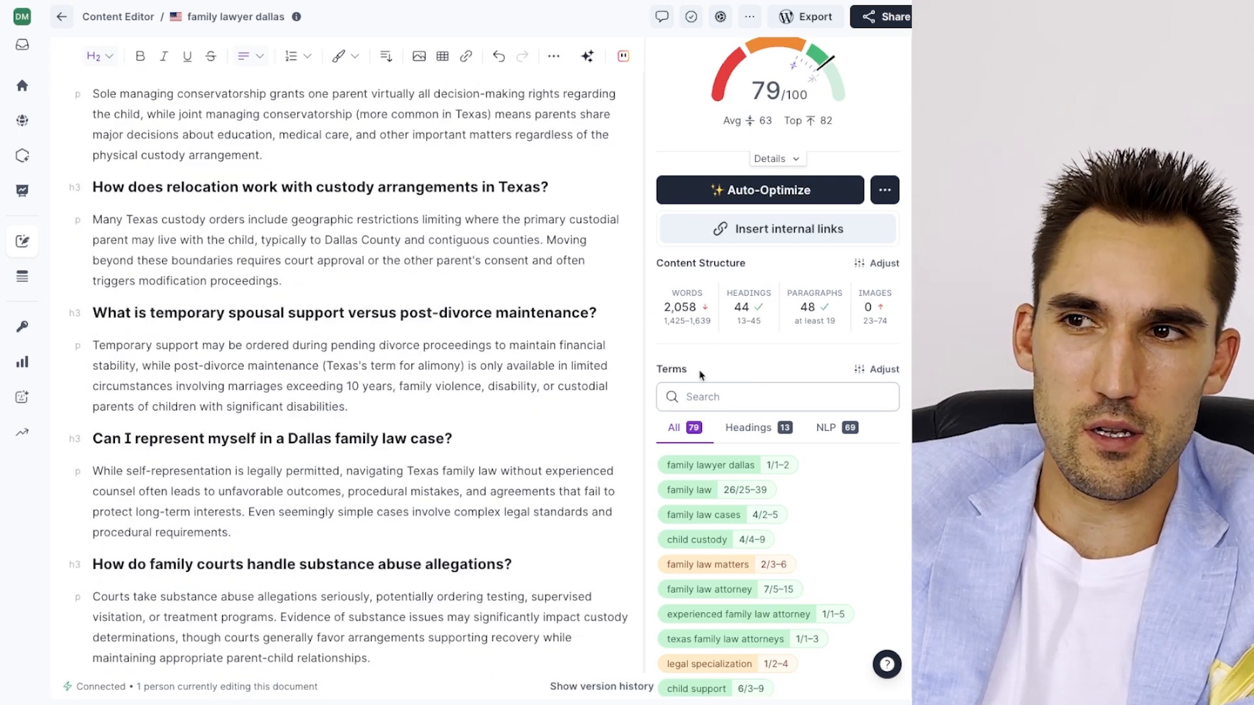
pyautogui.scroll(12, 307, 468)
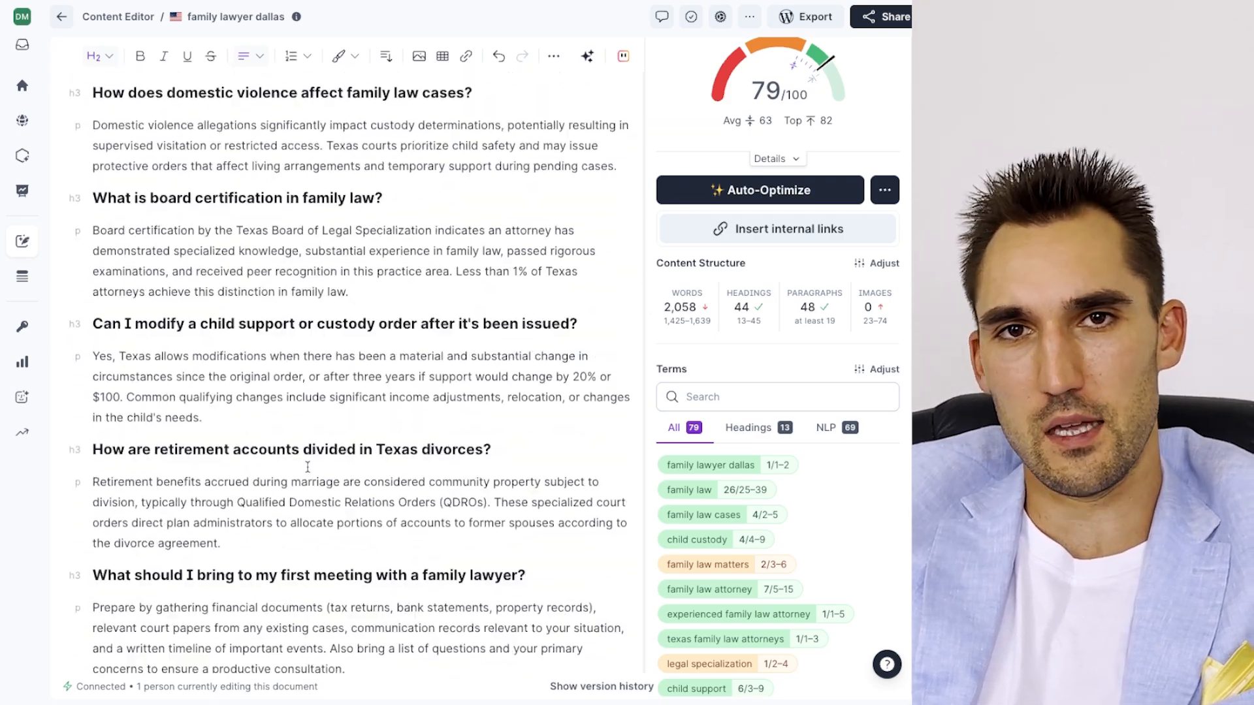
pyautogui.scroll(10, 308, 467)
pyautogui.click(750, 426)
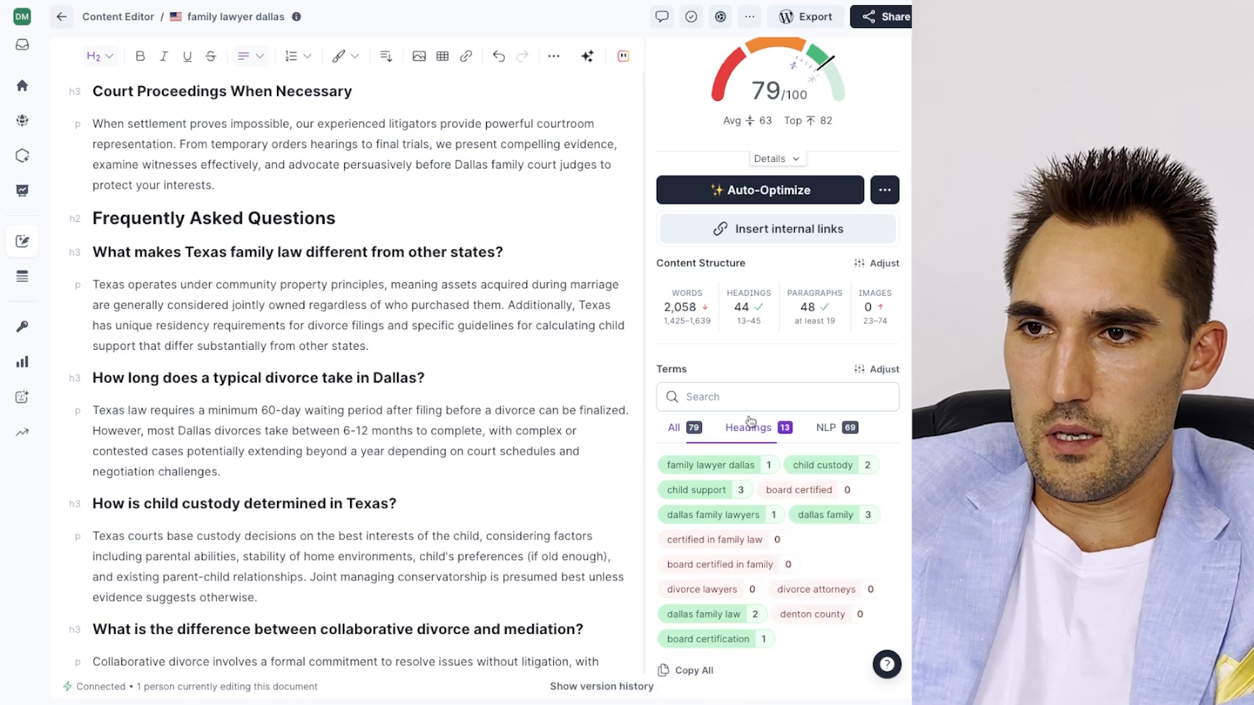
# Replace the "Frequently Asked Questions" heading with "FAQs About Texas Family Law Matters"
pyautogui.moveTo(369, 220); pyautogui.dragTo(328, 218)
pyautogui.click(122, 215)
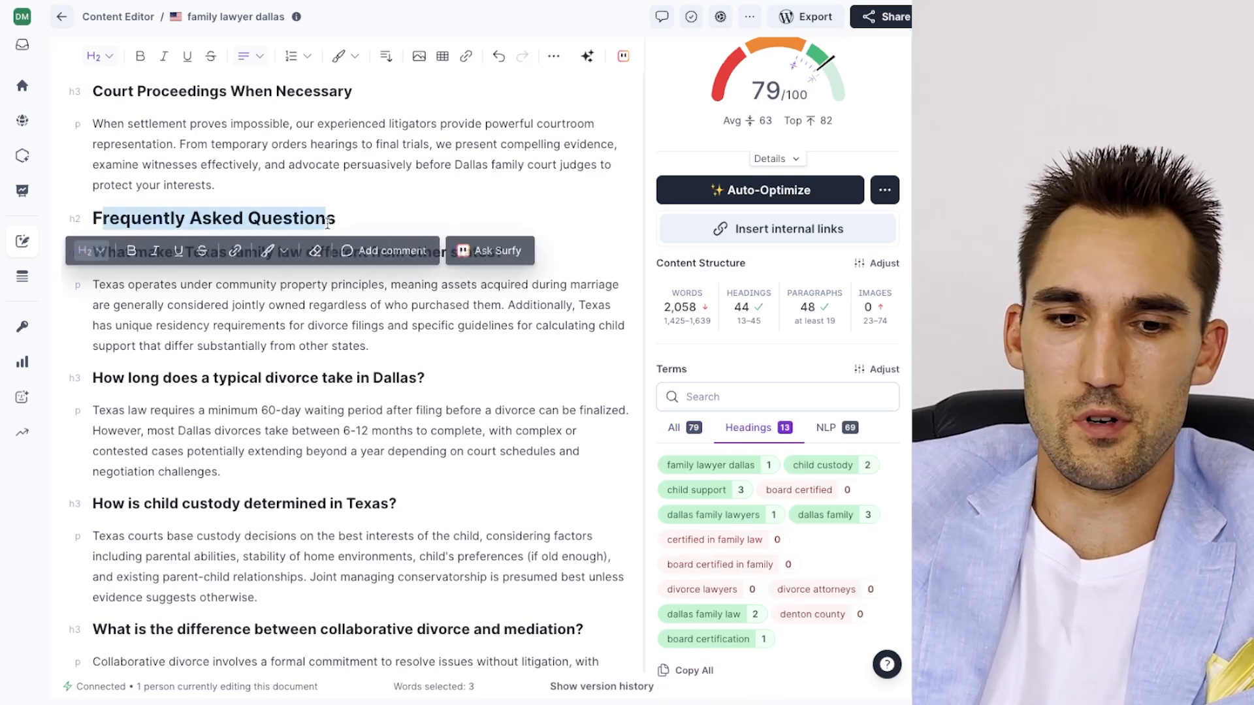
pyautogui.write('AQs Abo')
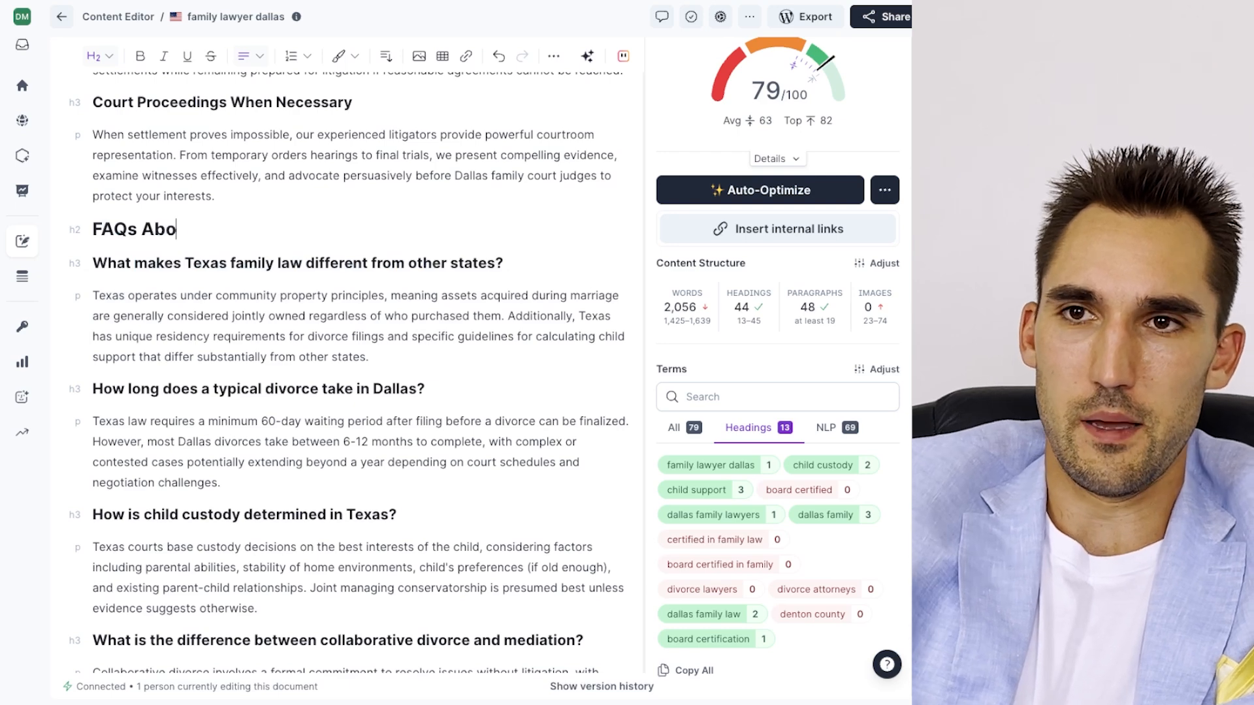
pyautogui.write('ut Texas Fami')
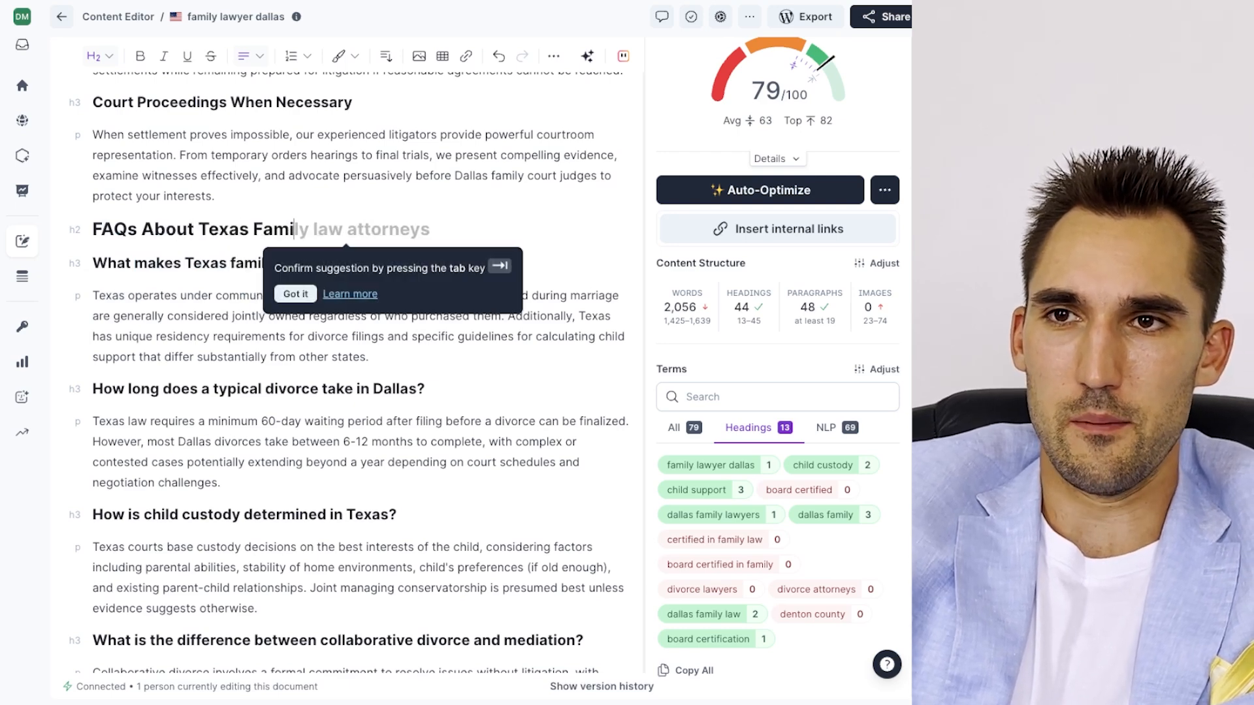
pyautogui.write('ly Law Matters')
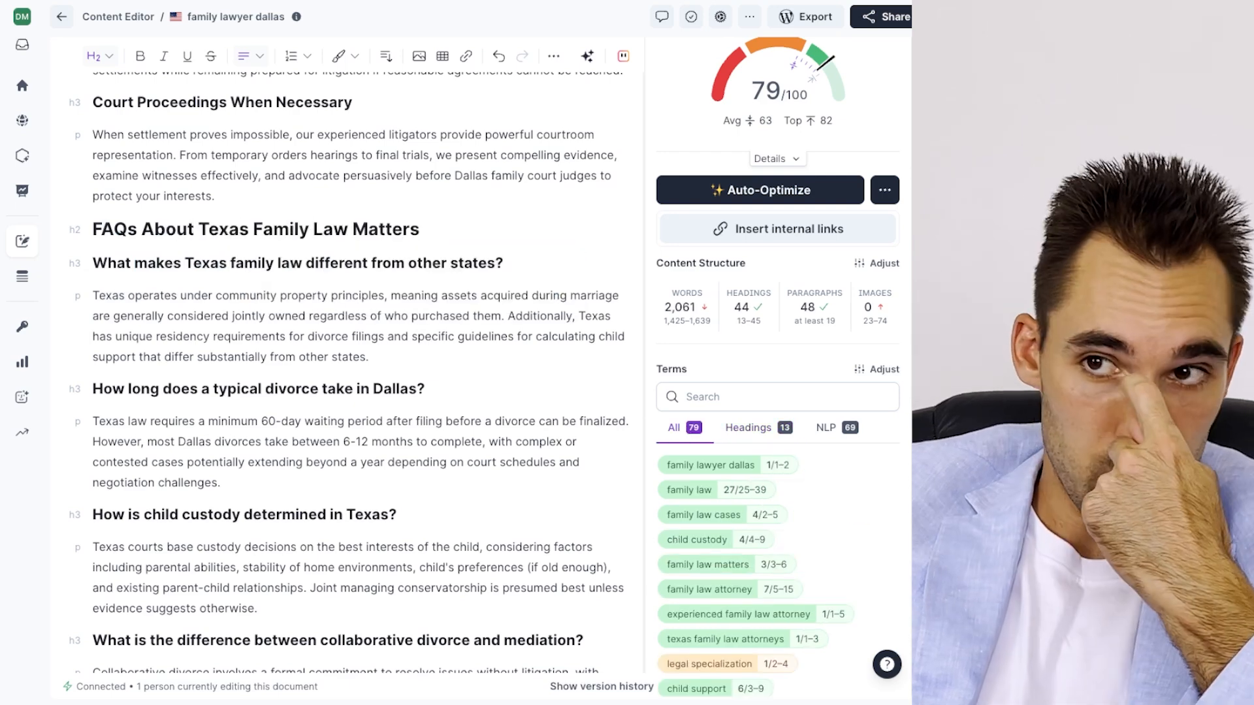
# Review the overall term list and read through the FAQ questions and answers below the renamed heading
pyautogui.scroll(-3, 787, 455)
pyautogui.scroll(-7, 787, 455)
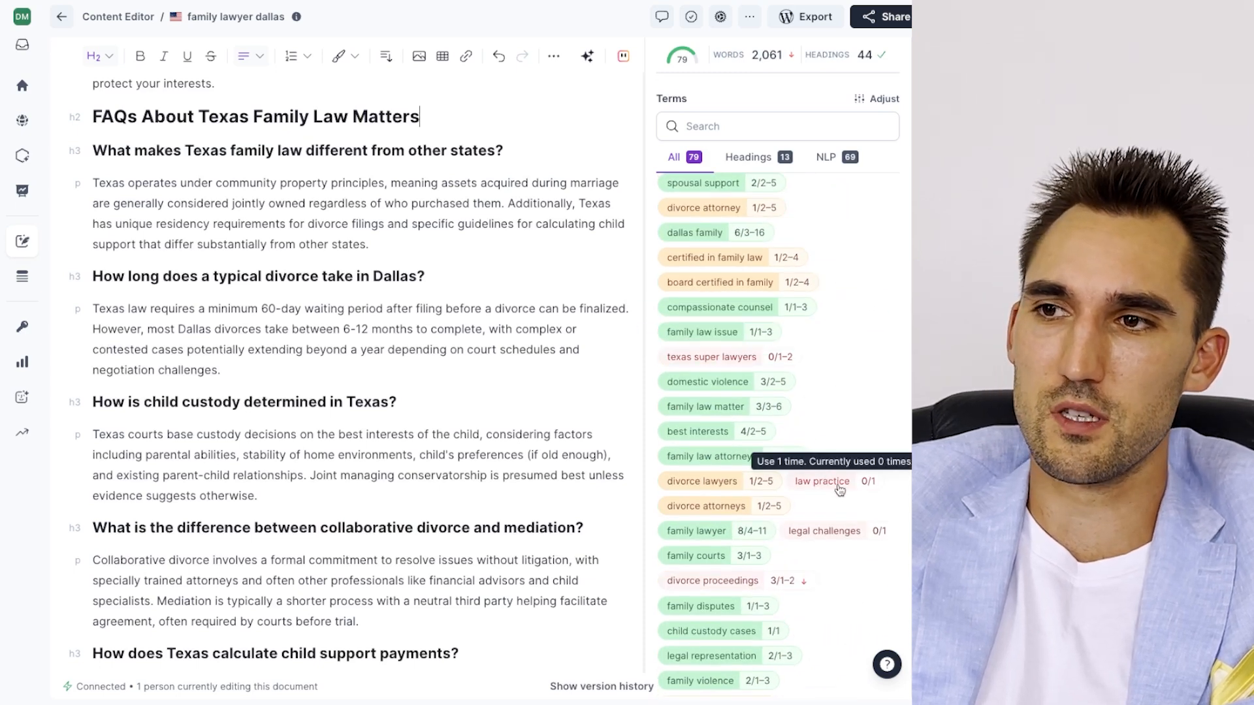
pyautogui.scroll(-2, 440, 216)
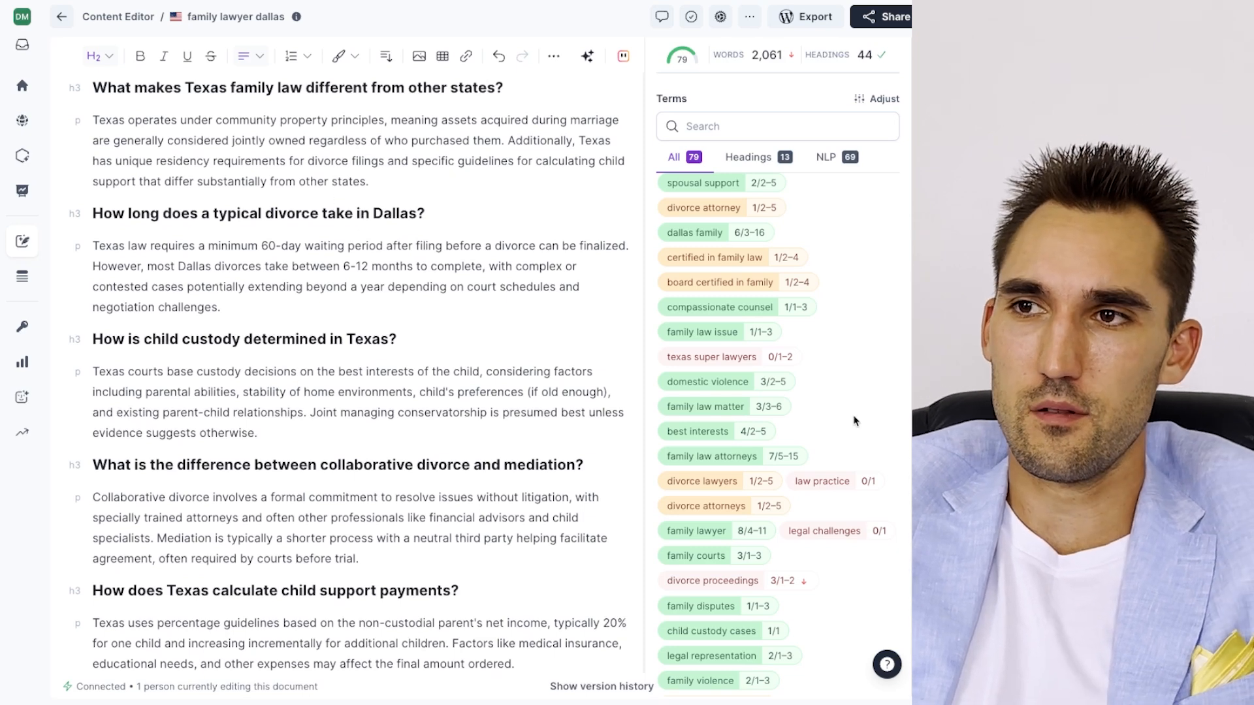
pyautogui.moveTo(747, 253)
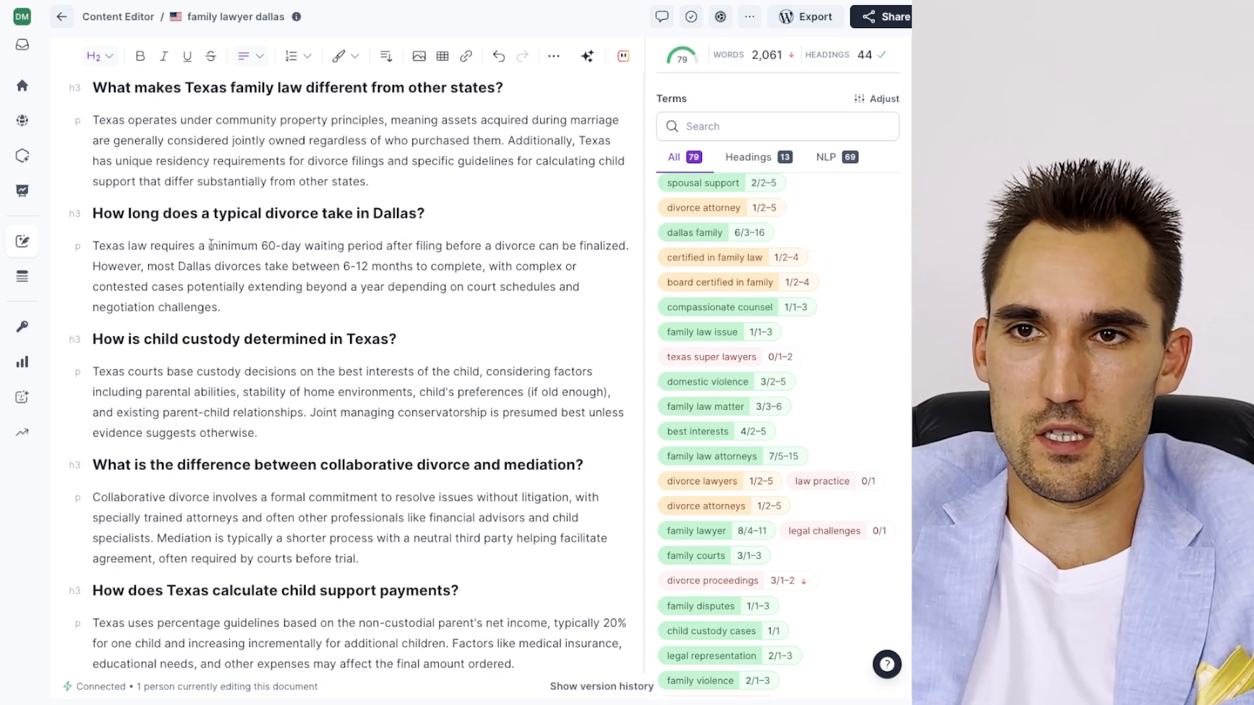
pyautogui.moveTo(525, 463); pyautogui.dragTo(94, 73)
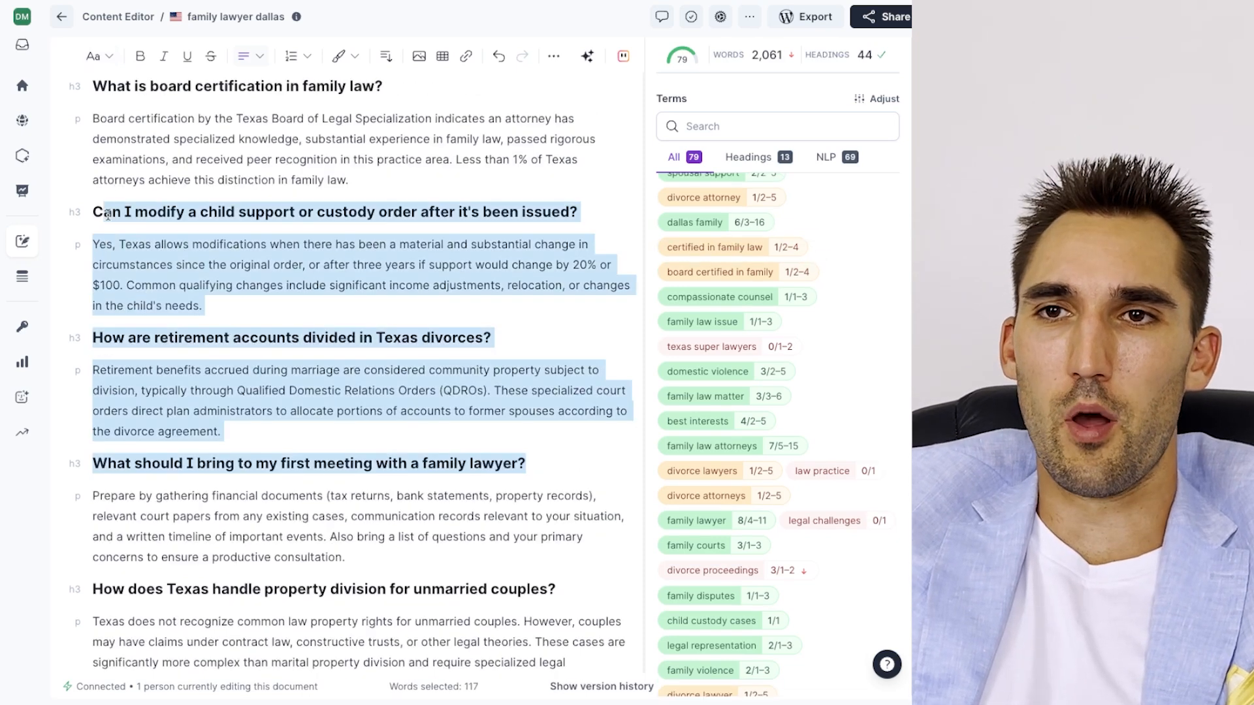
pyautogui.click(290, 348)
pyautogui.scroll(-5, 294, 349)
pyautogui.moveTo(498, 437); pyautogui.dragTo(241, 363)
pyautogui.click(229, 297)
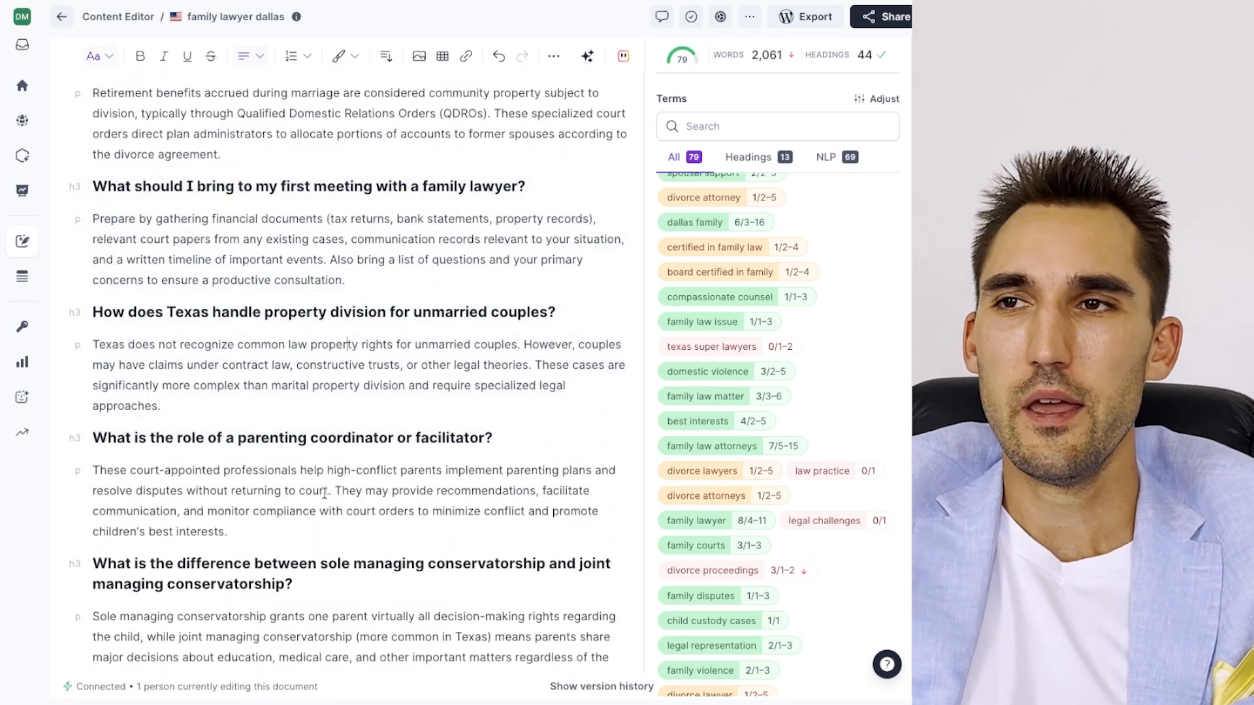
pyautogui.scroll(-4, 362, 271)
pyautogui.moveTo(285, 570); pyautogui.dragTo(78, 198)
pyautogui.click(392, 437)
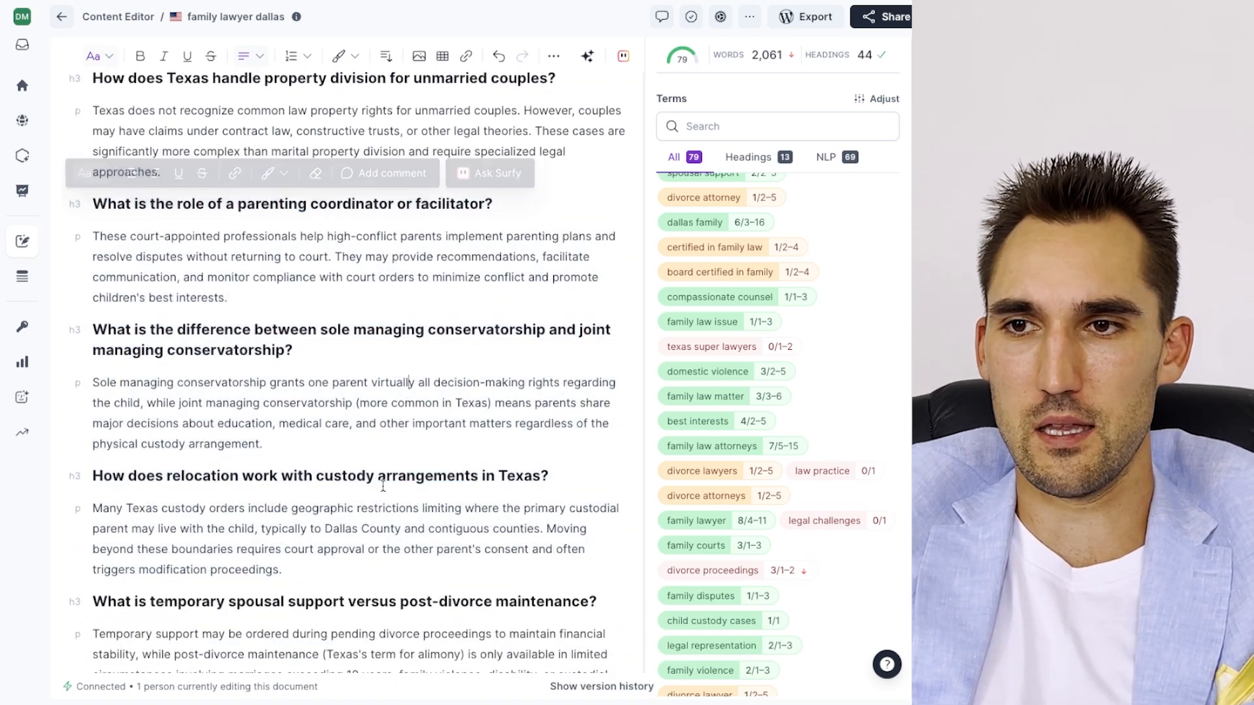
pyautogui.scroll(-4, 386, 473)
pyautogui.moveTo(541, 258)
pyautogui.mouseDown()
pyautogui.moveTo(500, 253)
pyautogui.moveTo(546, 255)
pyautogui.mouseUp()
pyautogui.click(501, 253)
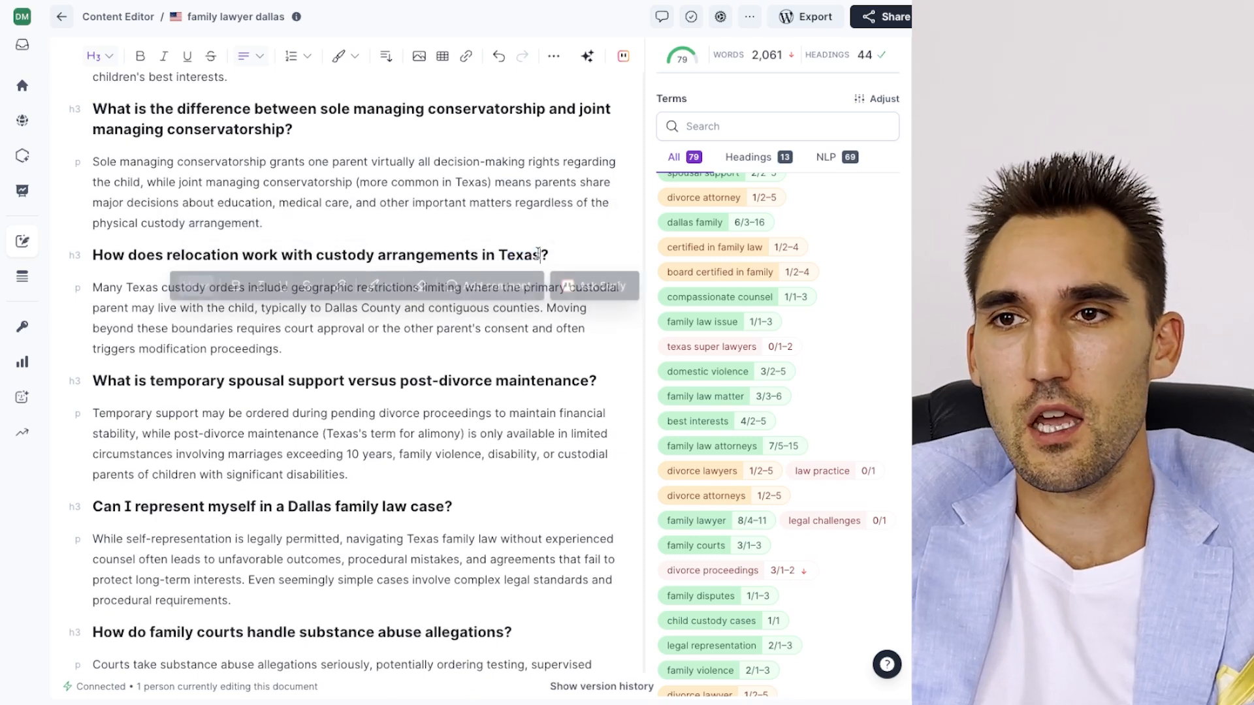
# Examine the location references in the custody relocation FAQ and read the remaining questions through the closing section
pyautogui.click(435, 350)
pyautogui.moveTo(262, 308); pyautogui.dragTo(390, 308)
pyautogui.click(547, 255)
pyautogui.moveTo(542, 254); pyautogui.dragTo(500, 255)
pyautogui.click(347, 388)
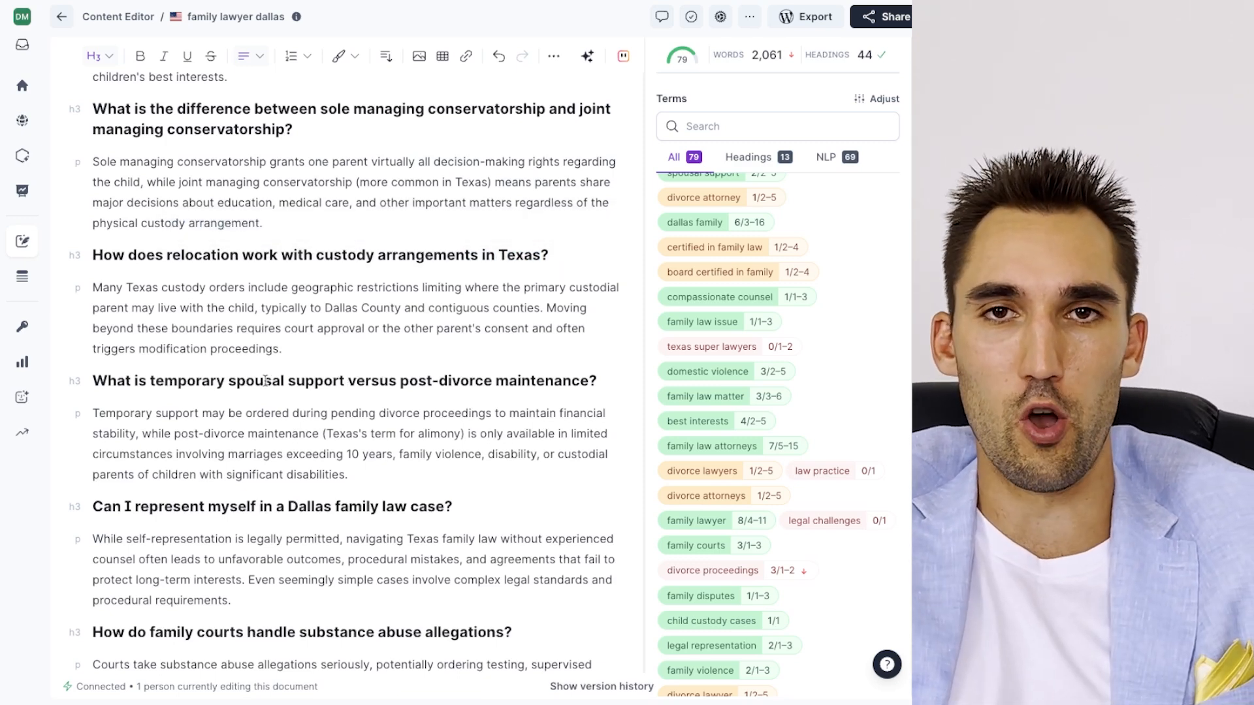
pyautogui.moveTo(541, 255); pyautogui.dragTo(506, 255)
pyautogui.click(507, 257)
pyautogui.scroll(-3, 499, 400)
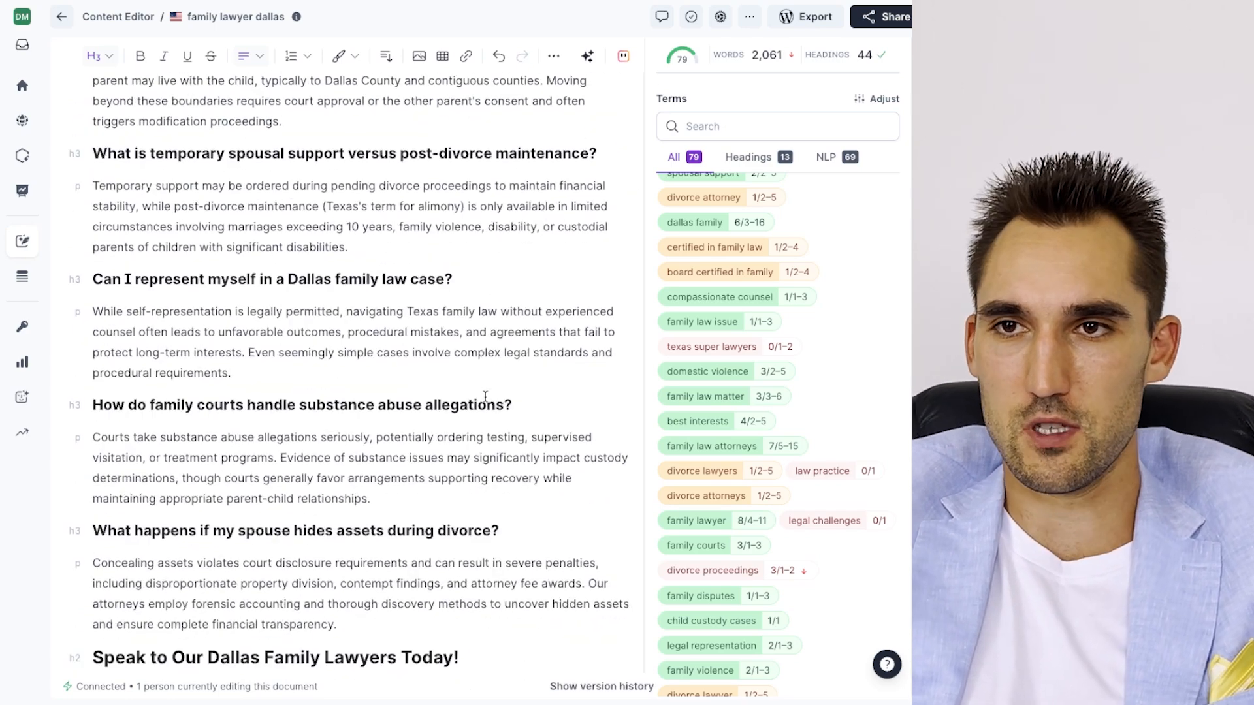
pyautogui.scroll(-1, 303, 367)
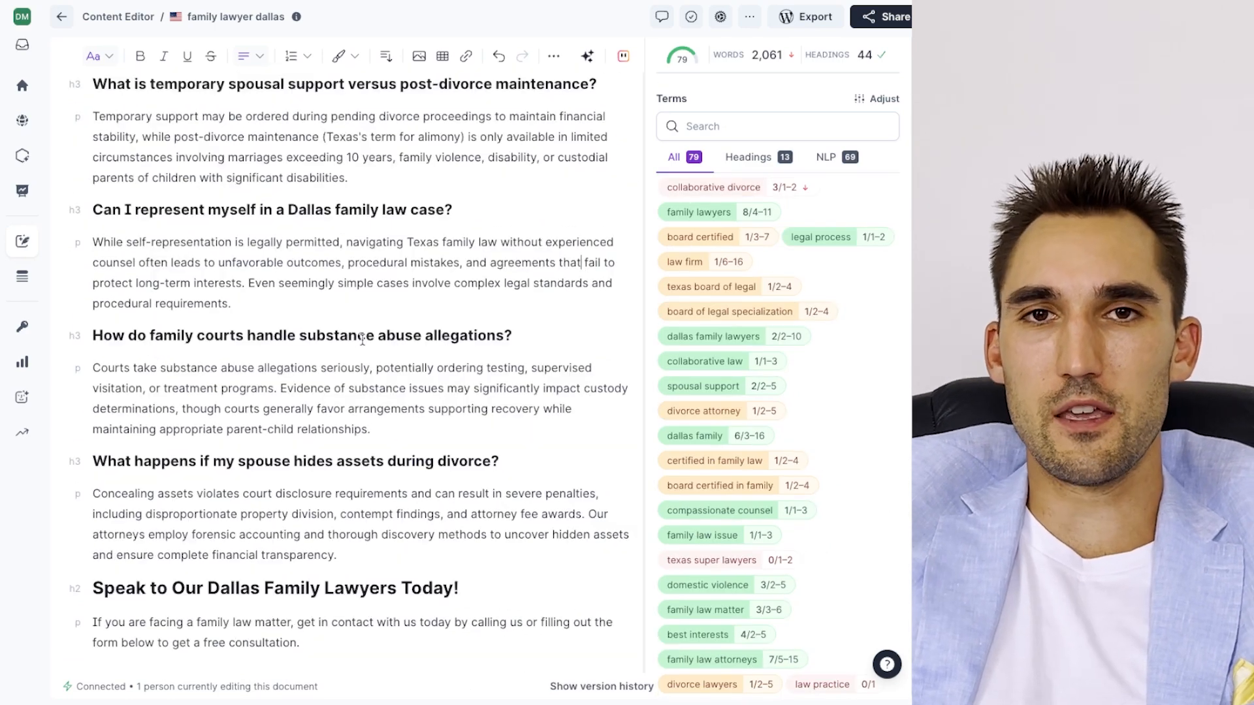
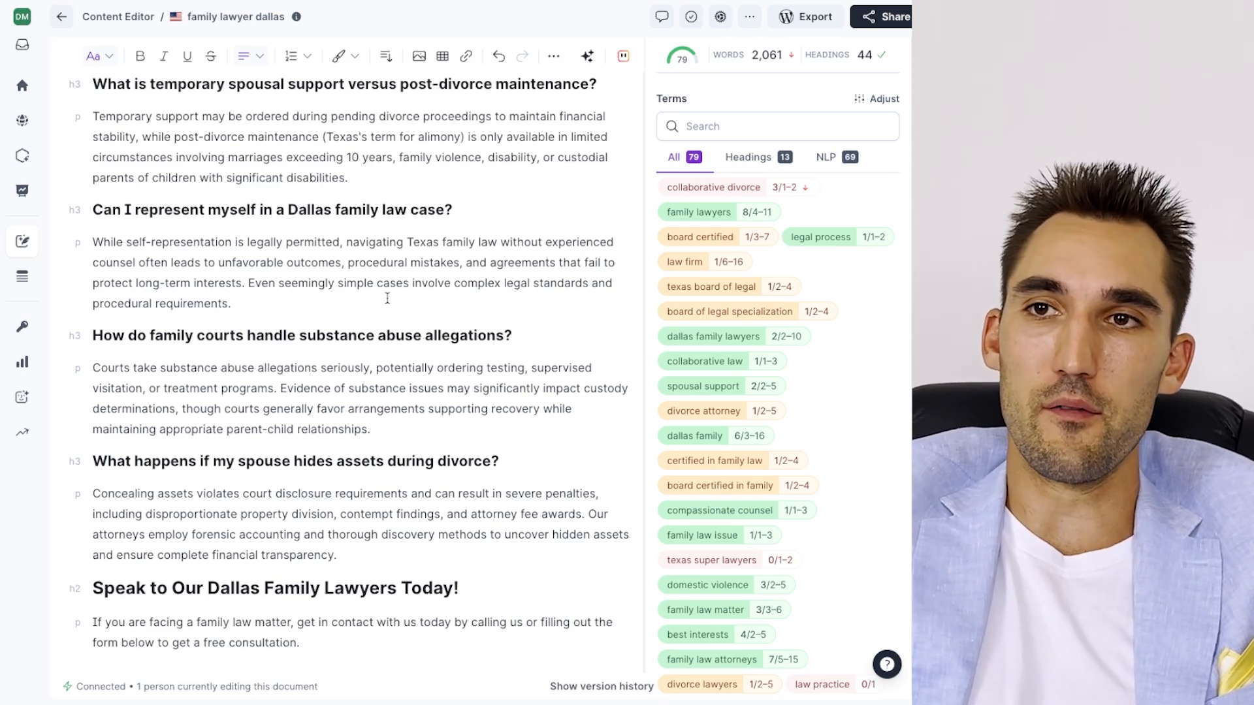
# Examine the full term list and the NLP terms for unused and underused phrases
pyautogui.scroll(15, 387, 298)
pyautogui.scroll(10, 348, 406)
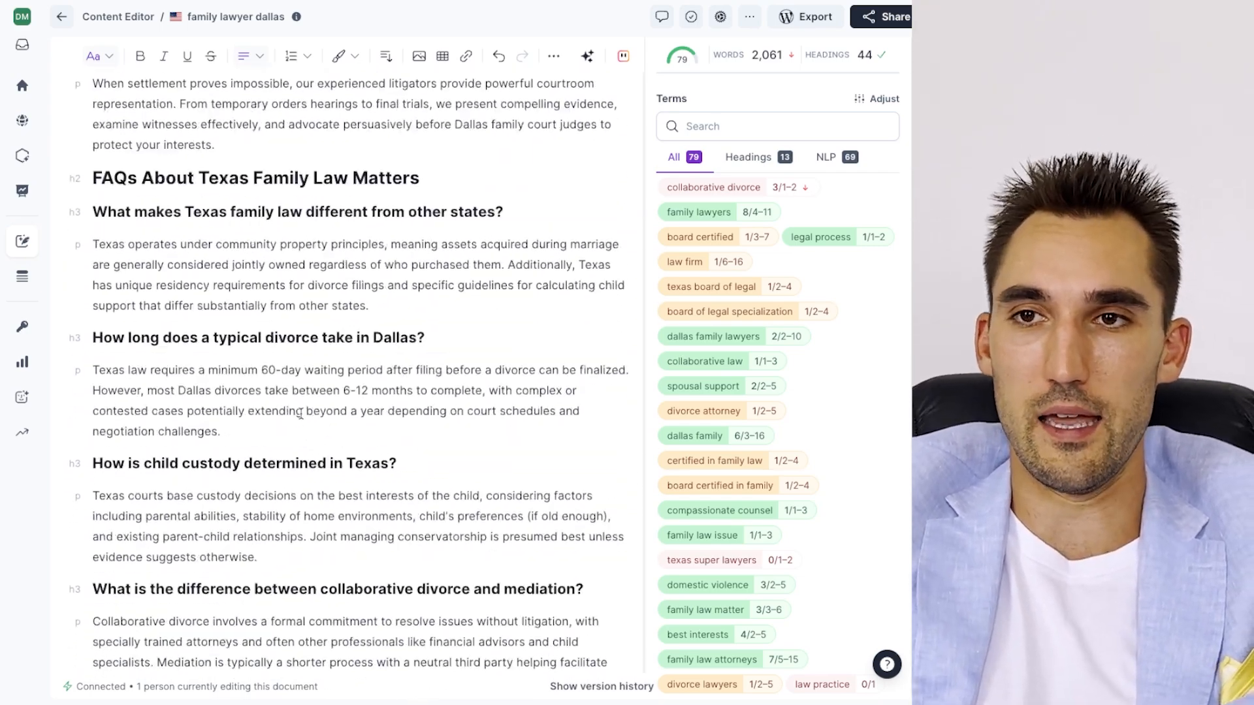
pyautogui.scroll(-2, 798, 433)
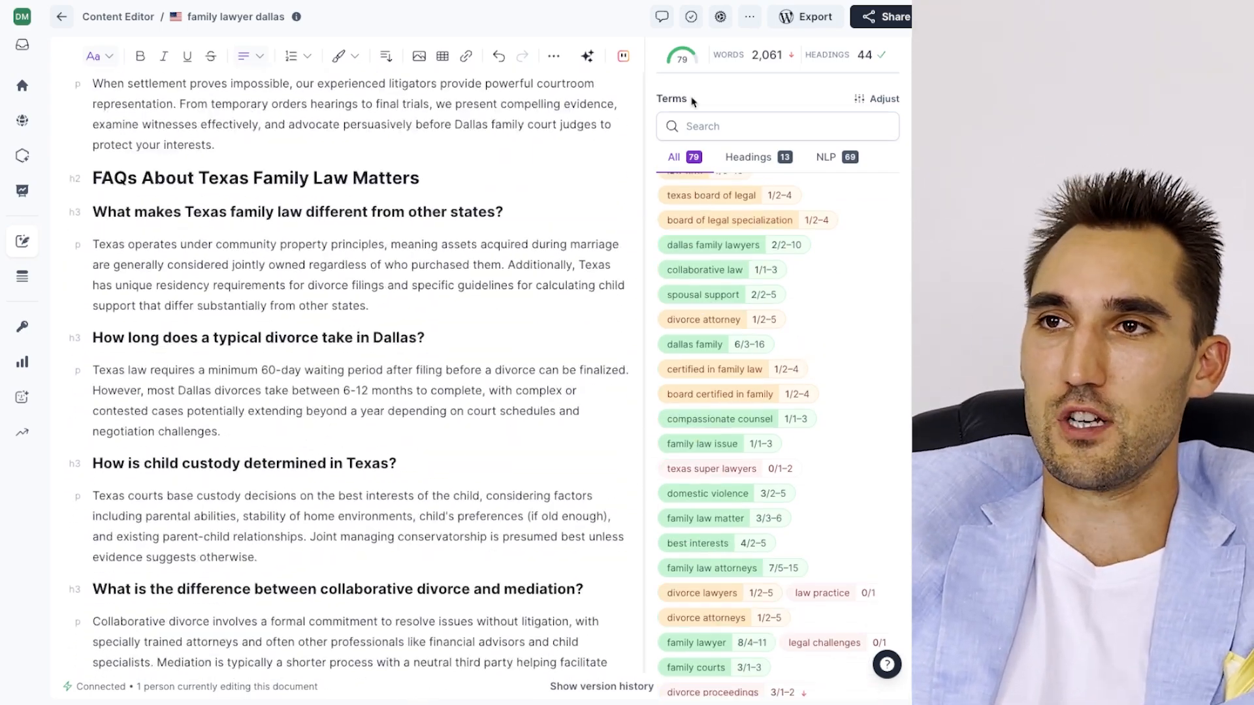
pyautogui.scroll(-6, 814, 444)
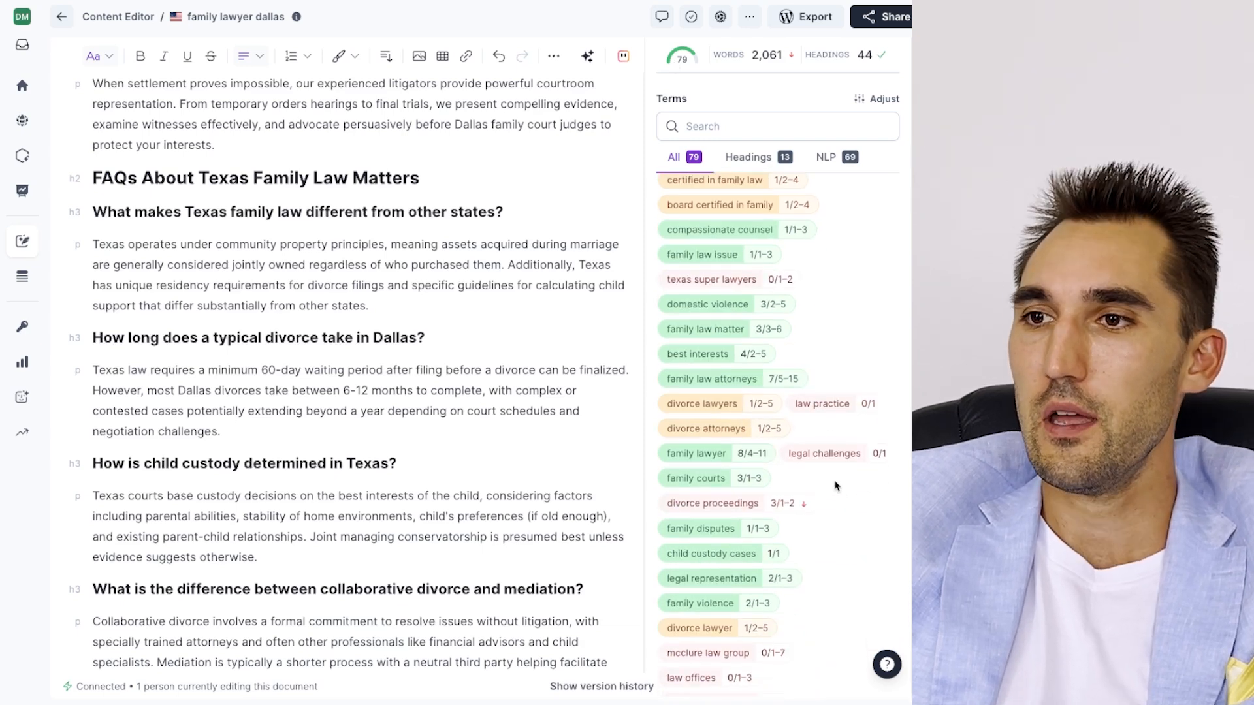
pyautogui.scroll(-2, 840, 460)
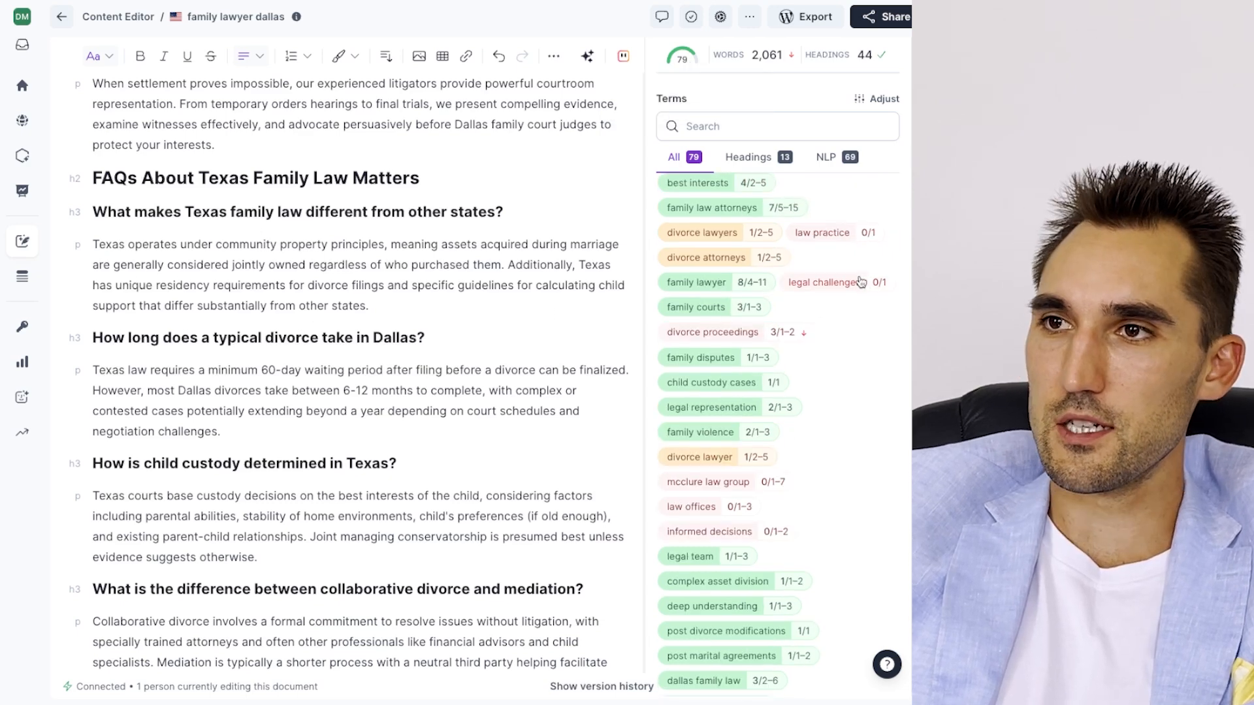
pyautogui.scroll(-2, 862, 281)
pyautogui.click(826, 157)
pyautogui.scroll(-5, 834, 360)
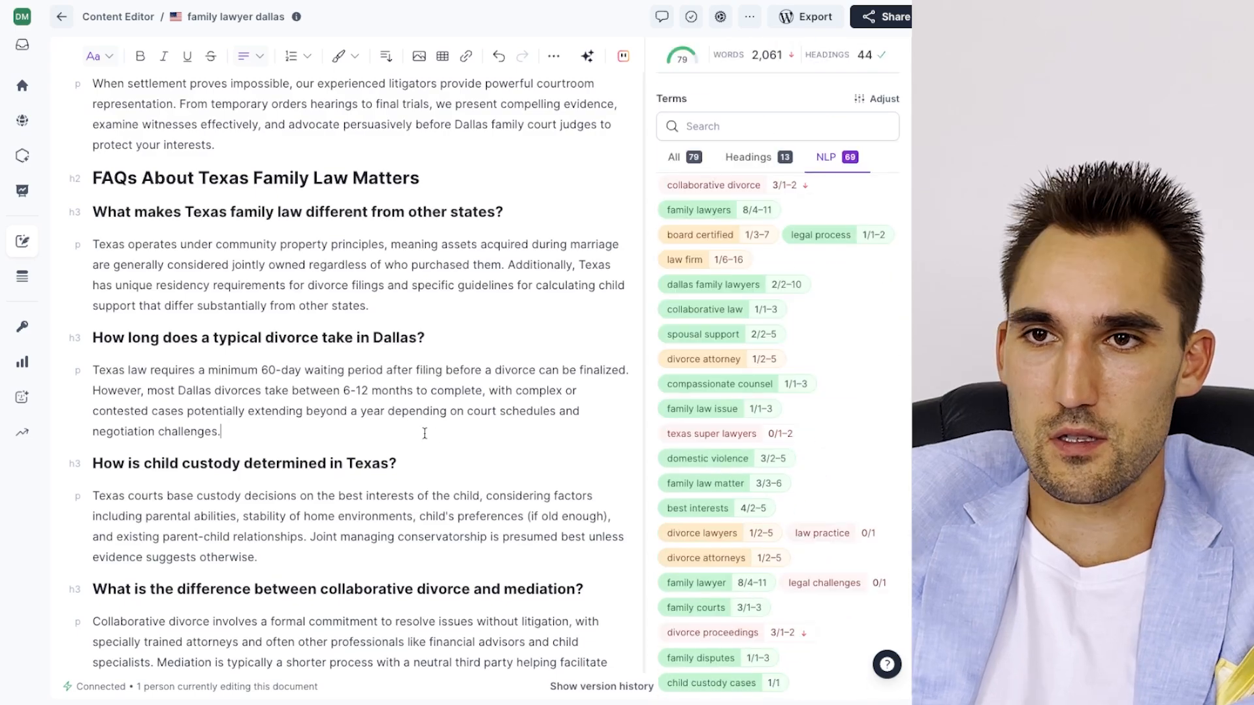
# Try the terms "texas super lawyers", "law practice" and "legal challenges" in a scratch paragraph above the closing heading, then clear it
pyautogui.scroll(-15, 350, 414)
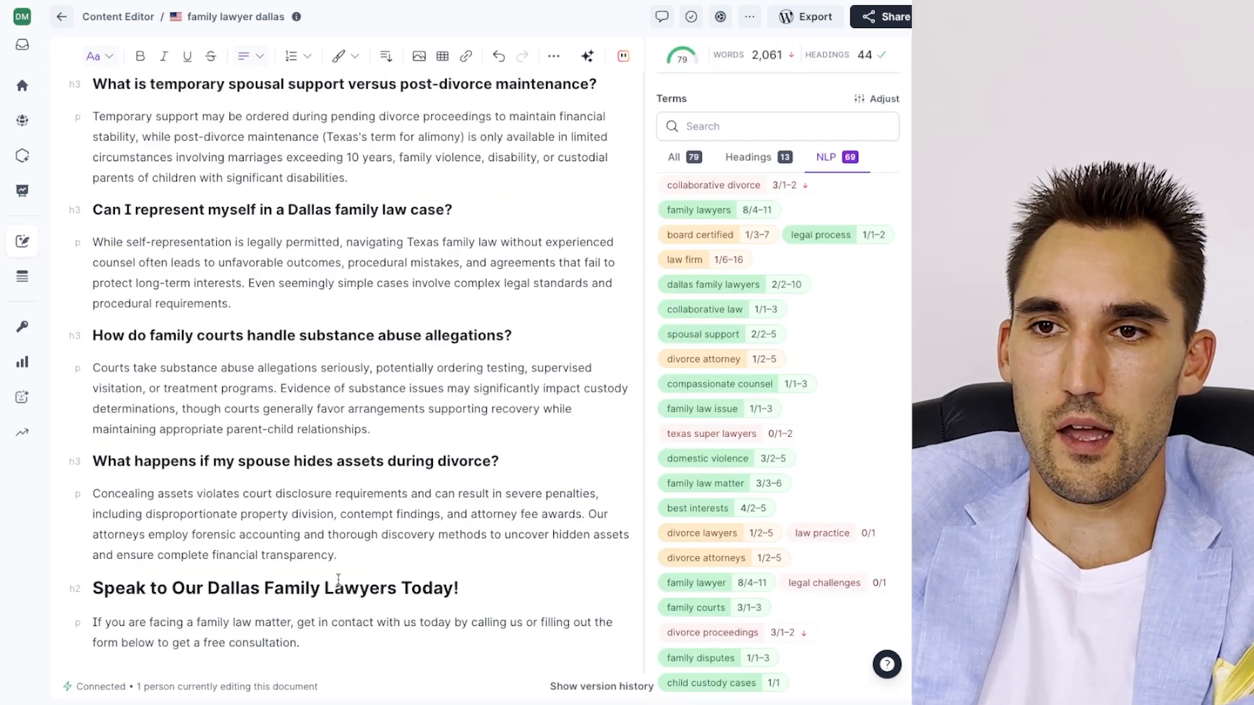
pyautogui.press('Return')
pyautogui.press('Return')
pyautogui.write('te')
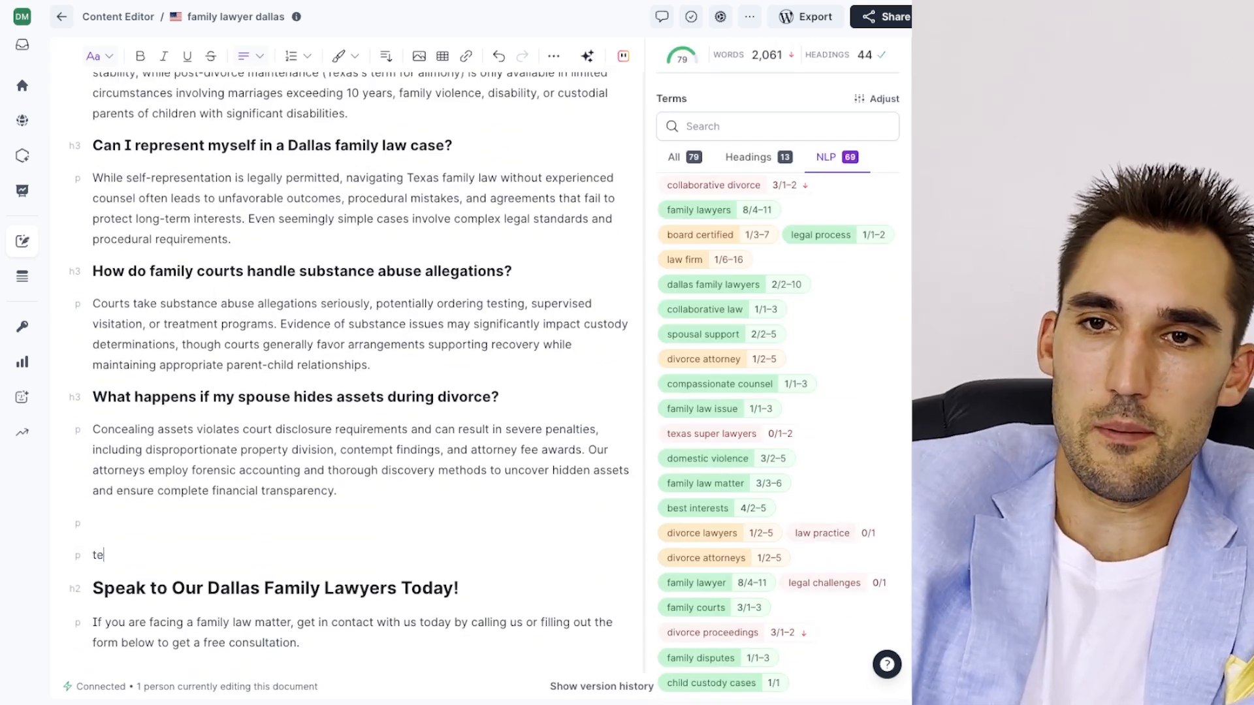
pyautogui.write('xas super la')
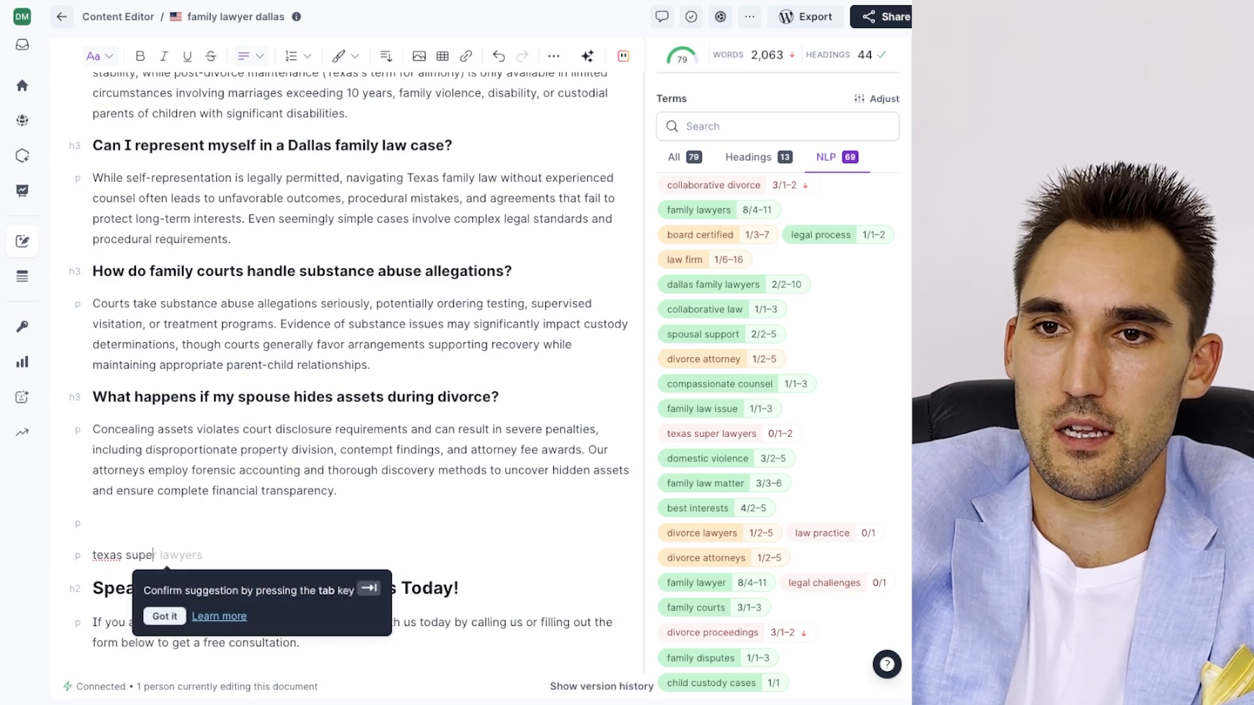
pyautogui.press('Tab')
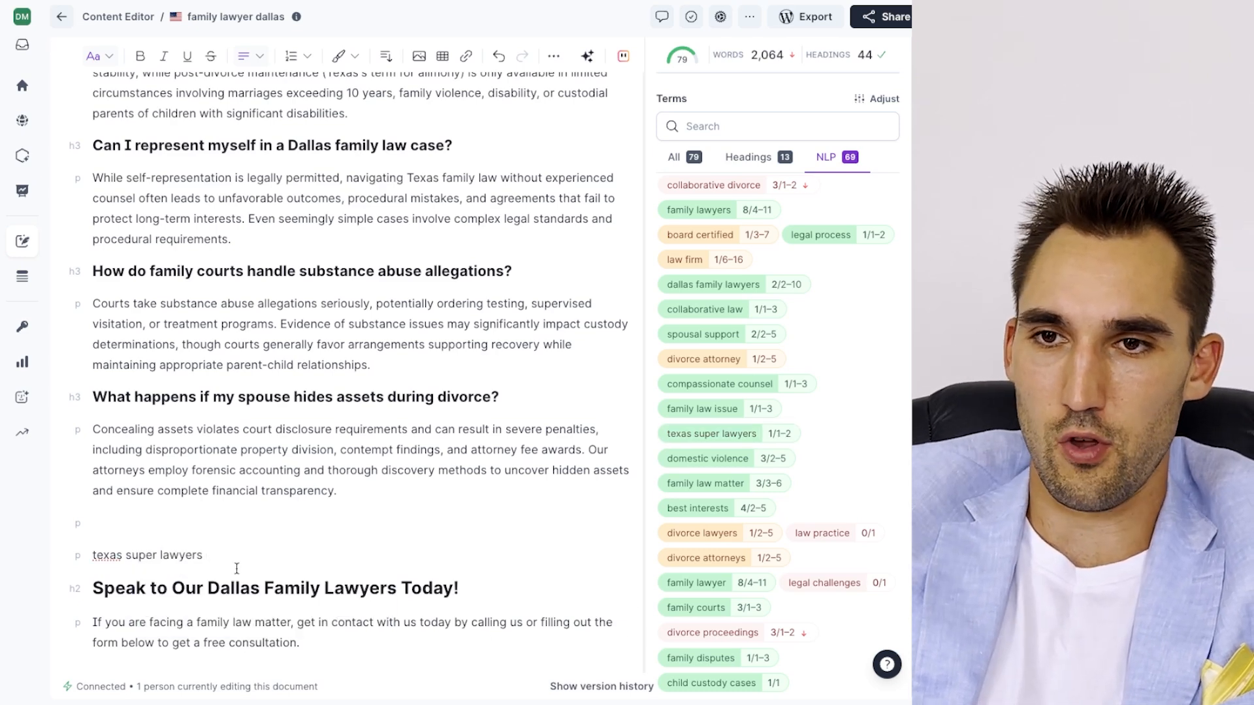
pyautogui.moveTo(223, 555); pyautogui.dragTo(79, 556)
pyautogui.write('law practice')
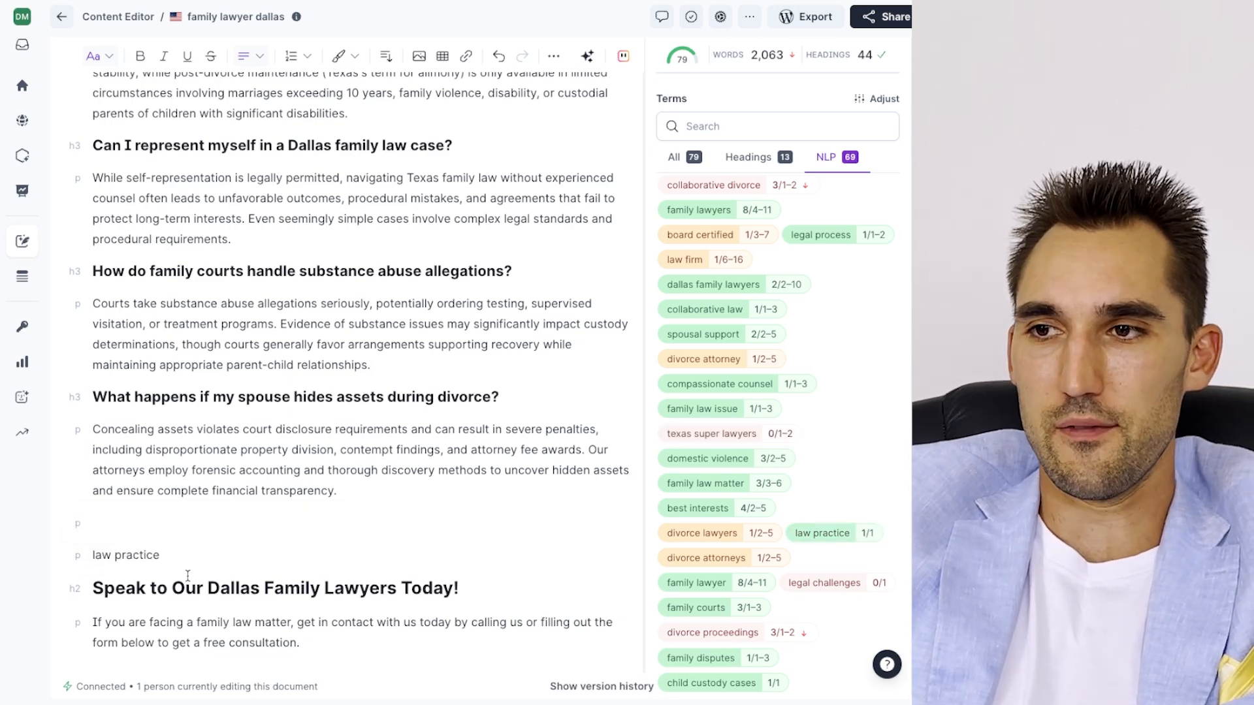
pyautogui.moveTo(163, 556); pyautogui.dragTo(91, 563)
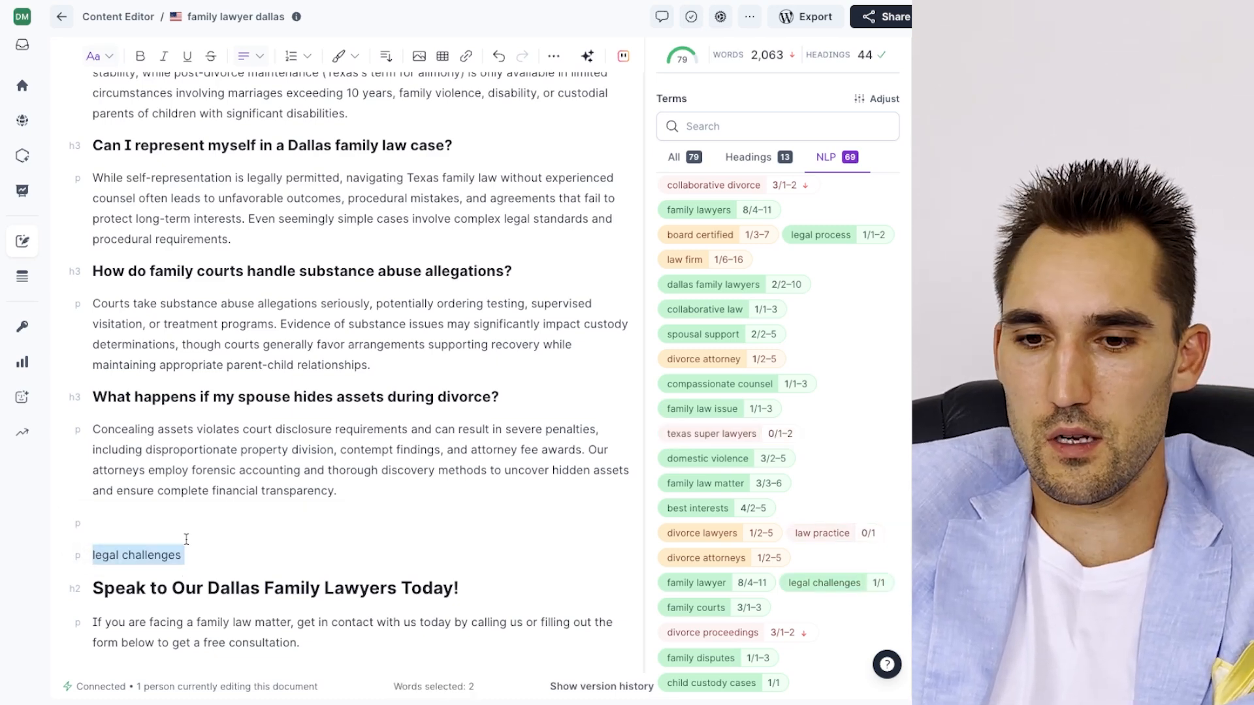
pyautogui.press('BackSpace')
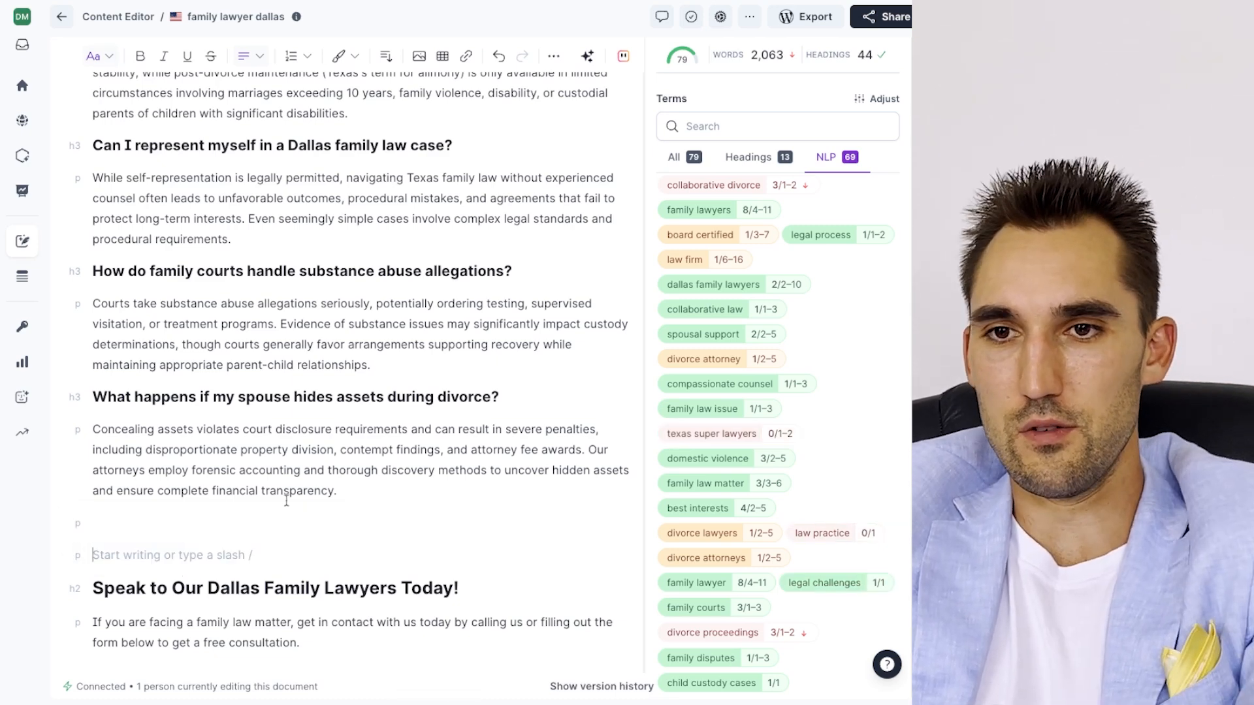
# Try removing the FAQ entries after the child support or custody modification question to check the word count, then restore them
pyautogui.moveTo(379, 505); pyautogui.dragTo(91, 145)
pyautogui.hotkey('ctrl', 'c')
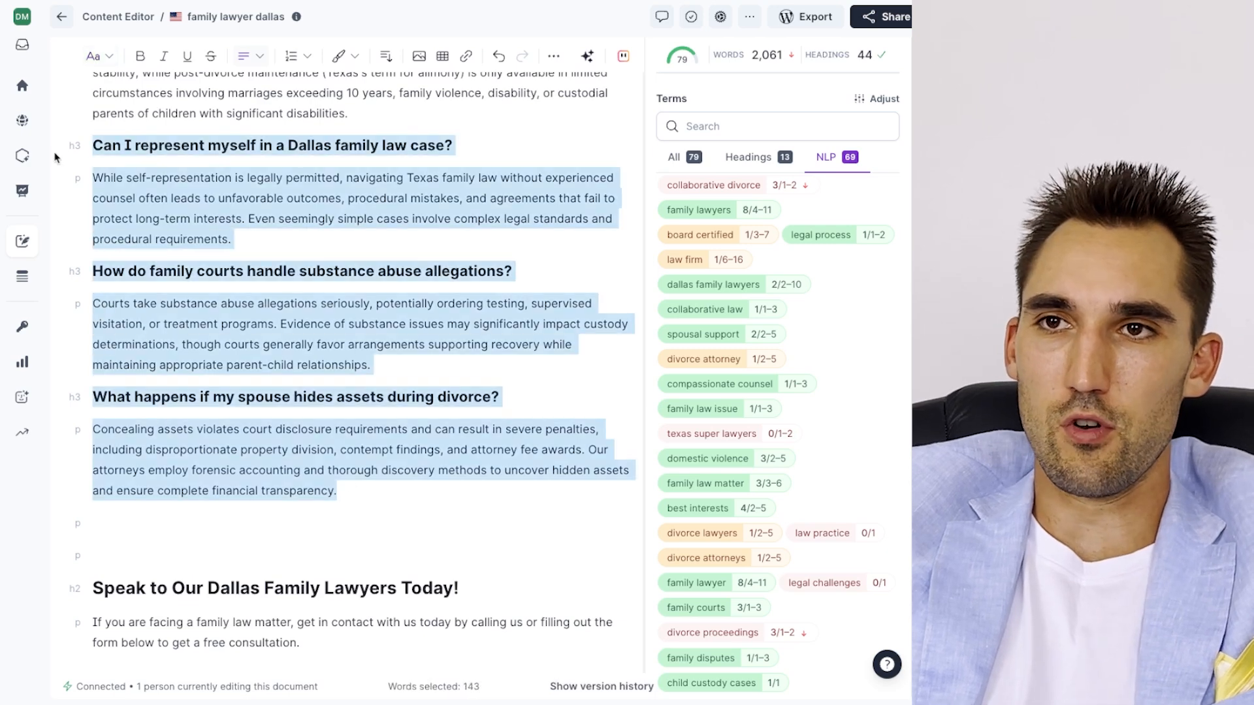
pyautogui.press('BackSpace')
pyautogui.scroll(10, 757, 316)
pyautogui.moveTo(236, 465); pyautogui.dragTo(228, 469)
pyautogui.click(204, 489)
pyautogui.hotkey('ctrl', 'v')
pyautogui.moveTo(337, 520); pyautogui.dragTo(91, 220)
pyautogui.scroll(7, 175, 439)
pyautogui.hotkey('ctrl', 'x')
pyautogui.hotkey('ctrl', 'v')
pyautogui.hotkey('ctrl', 'z')
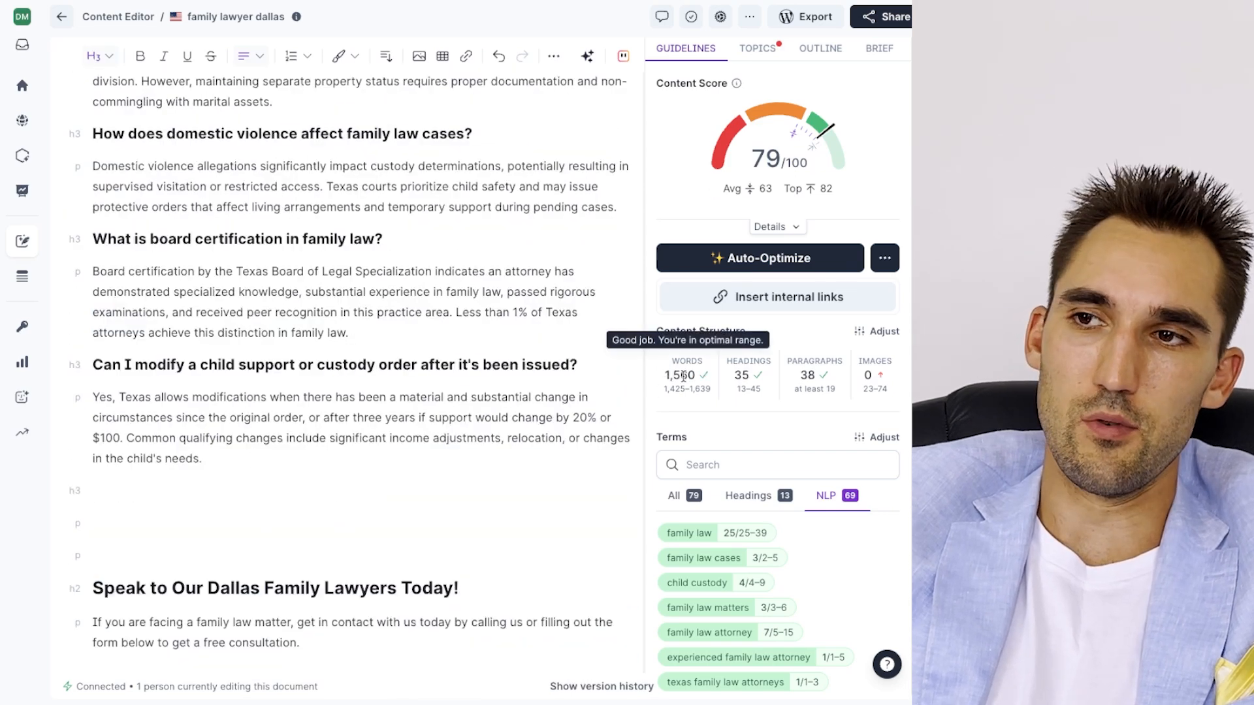
pyautogui.hotkey('ctrl', 'v')
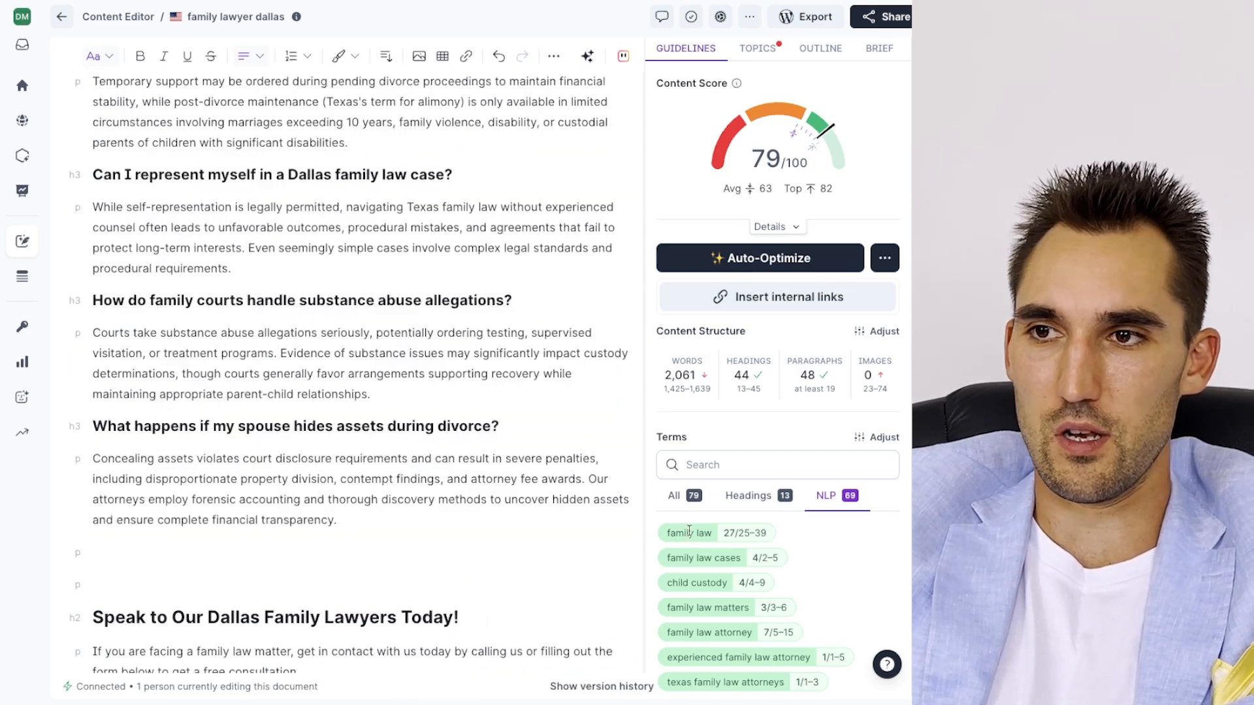
# Add "representing clients" to the last introduction paragraph and extend the preceding one with ", allowing you to make informed decisions"
pyautogui.scroll(-5, 792, 568)
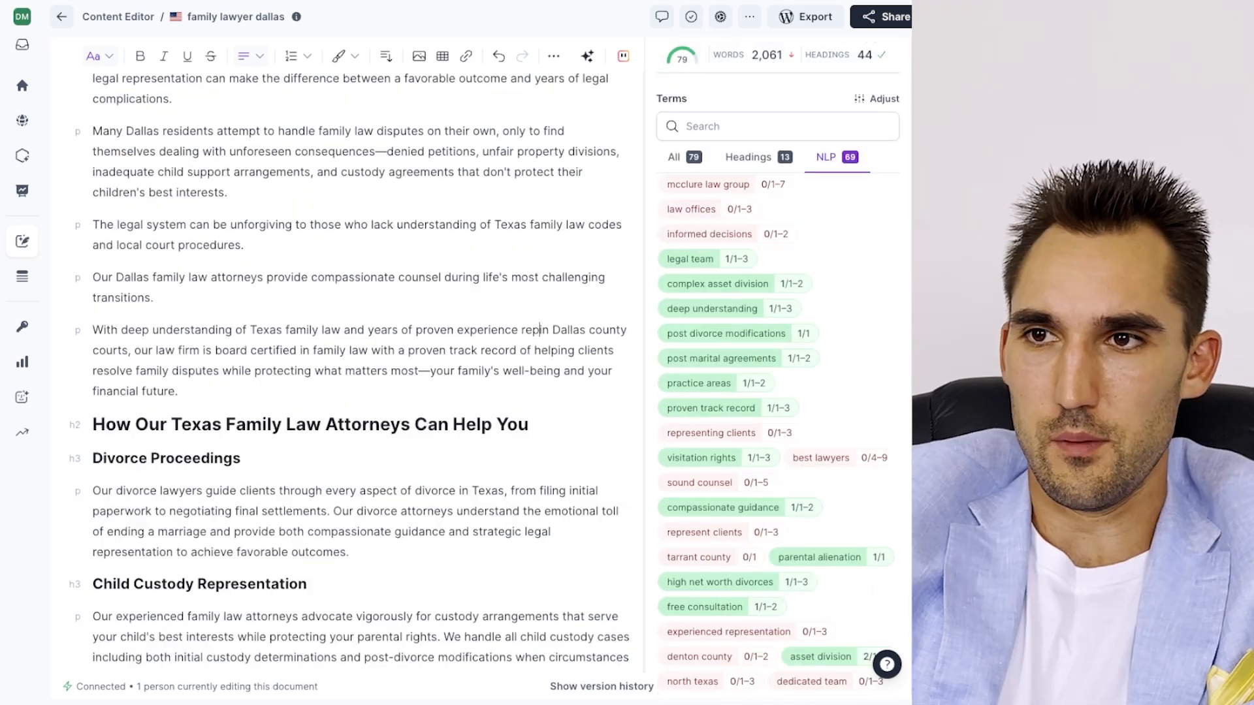
pyautogui.write('g clients in')
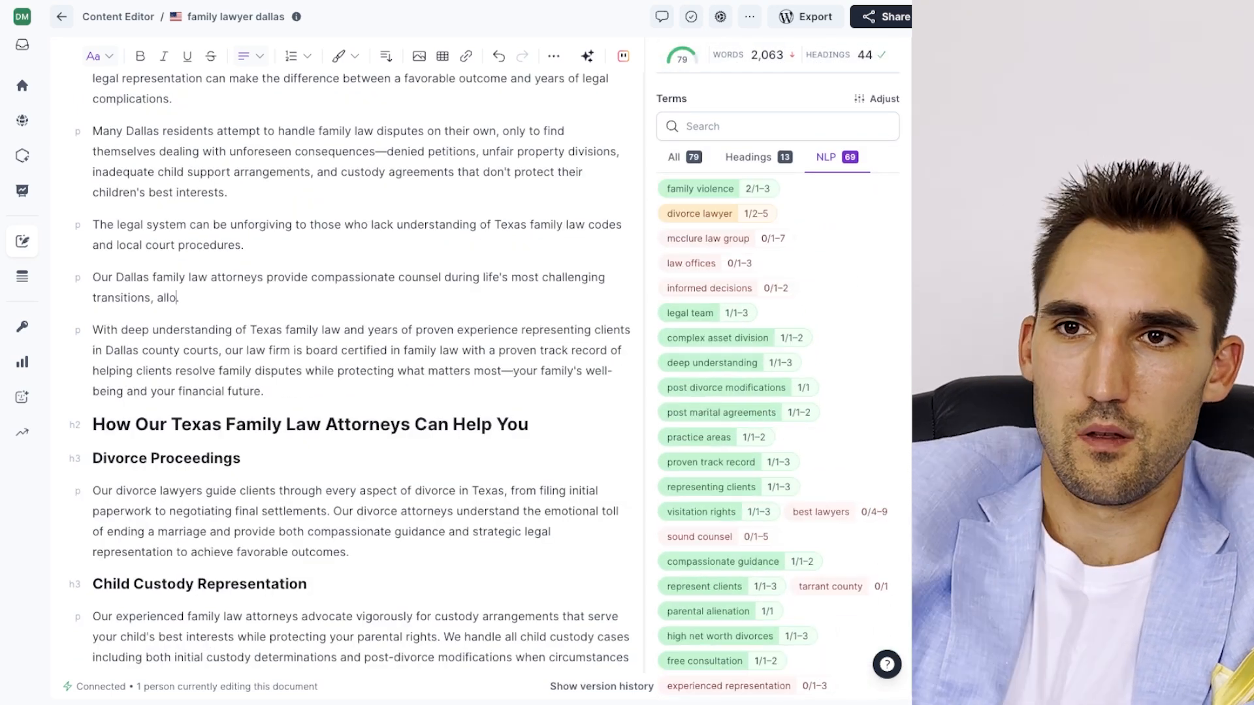
pyautogui.write('ing')
pyautogui.press('BackSpace')
pyautogui.press('BackSpace')
pyautogui.press('BackSpace')
pyautogui.write('wing ou')
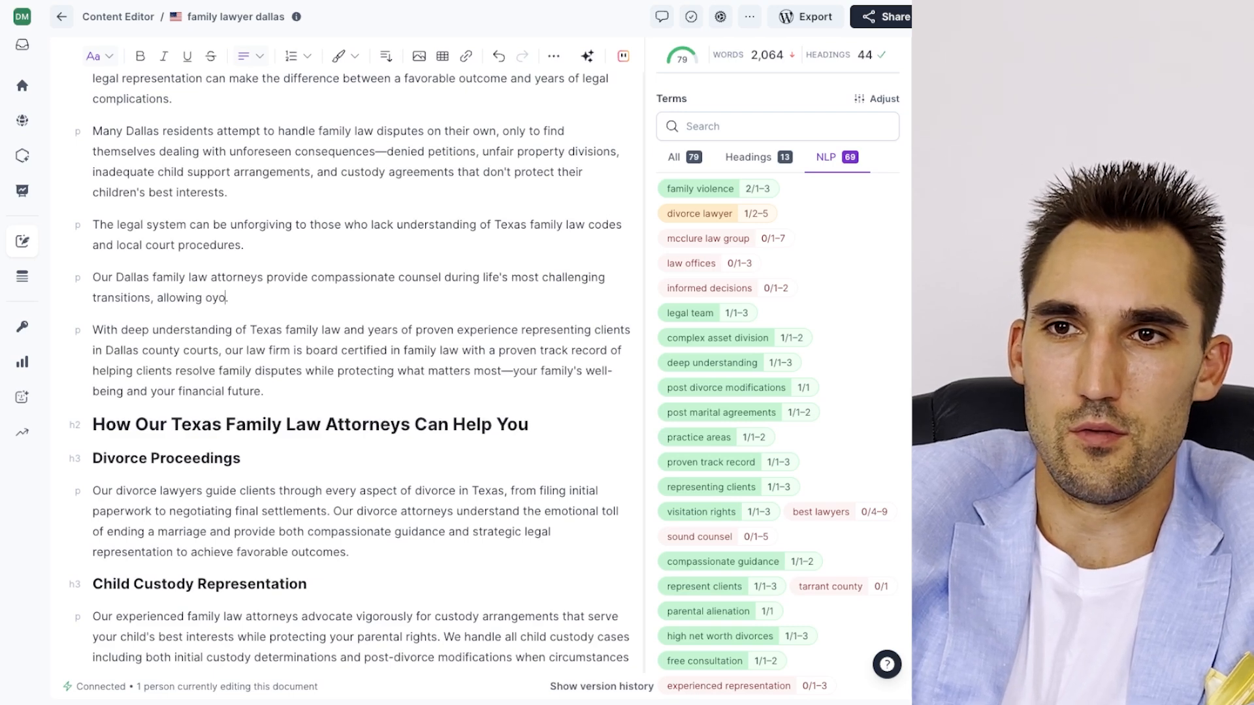
pyautogui.write('u to make infor')
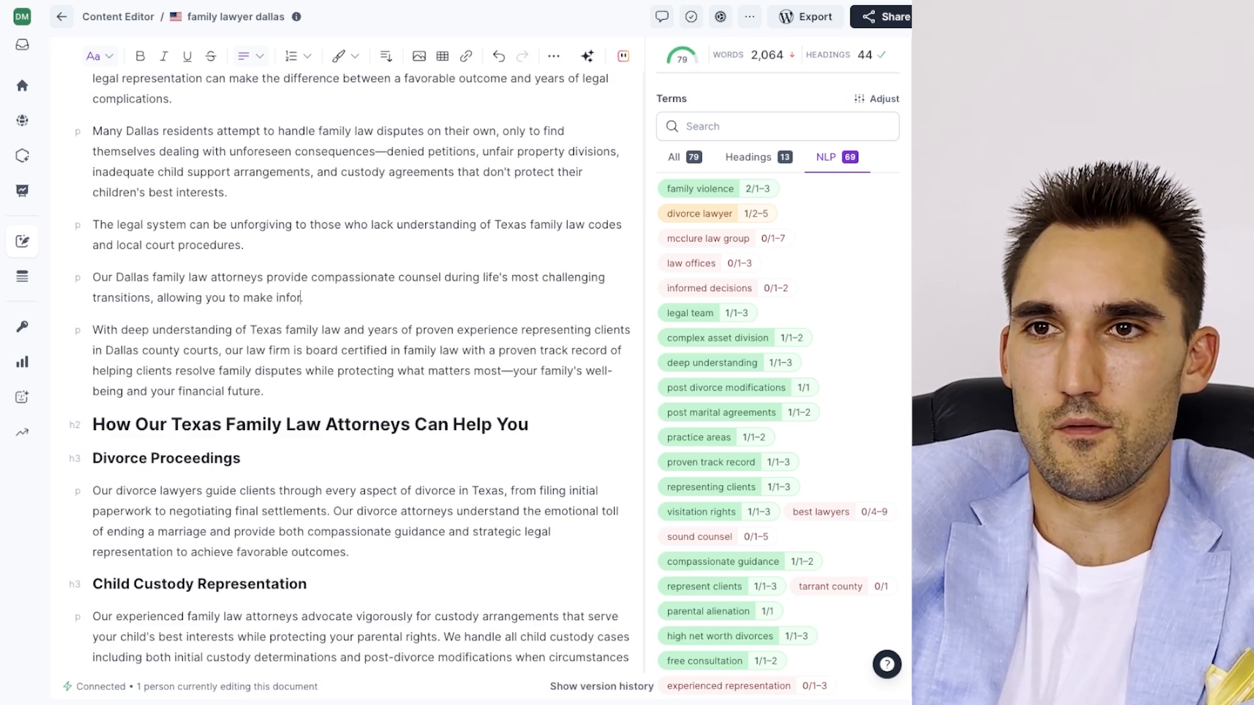
pyautogui.write('med deci')
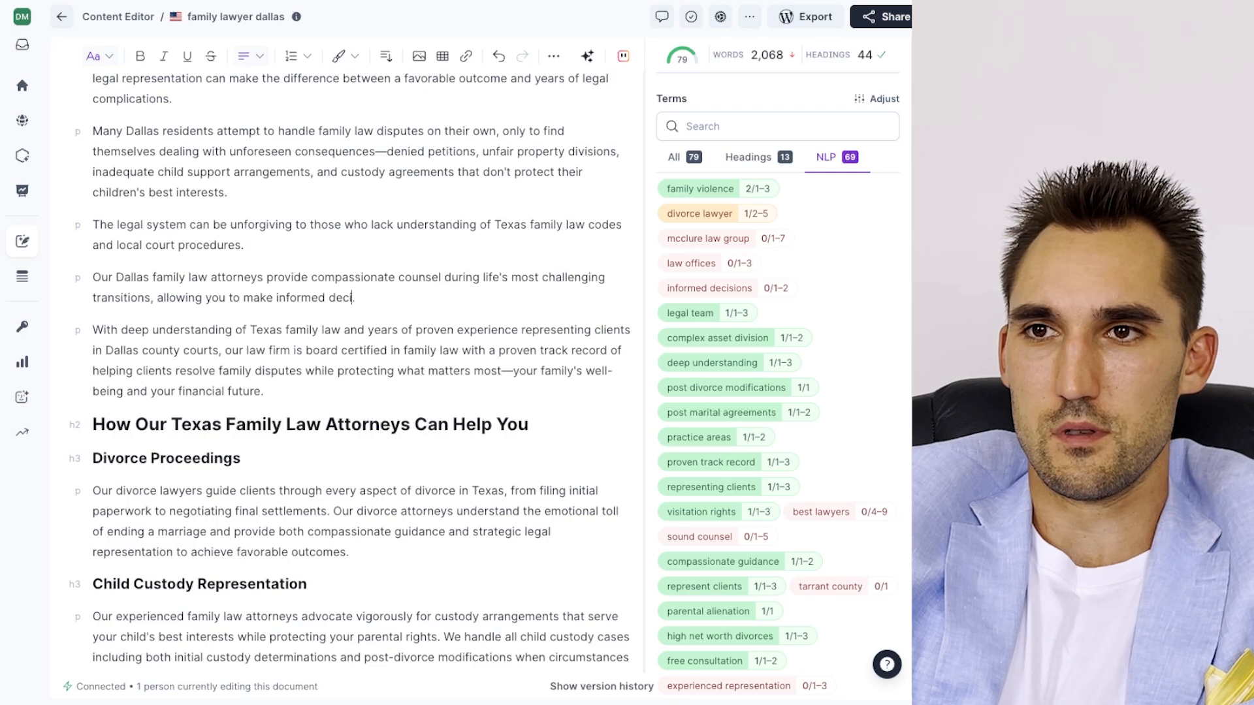
pyautogui.write('sions.')
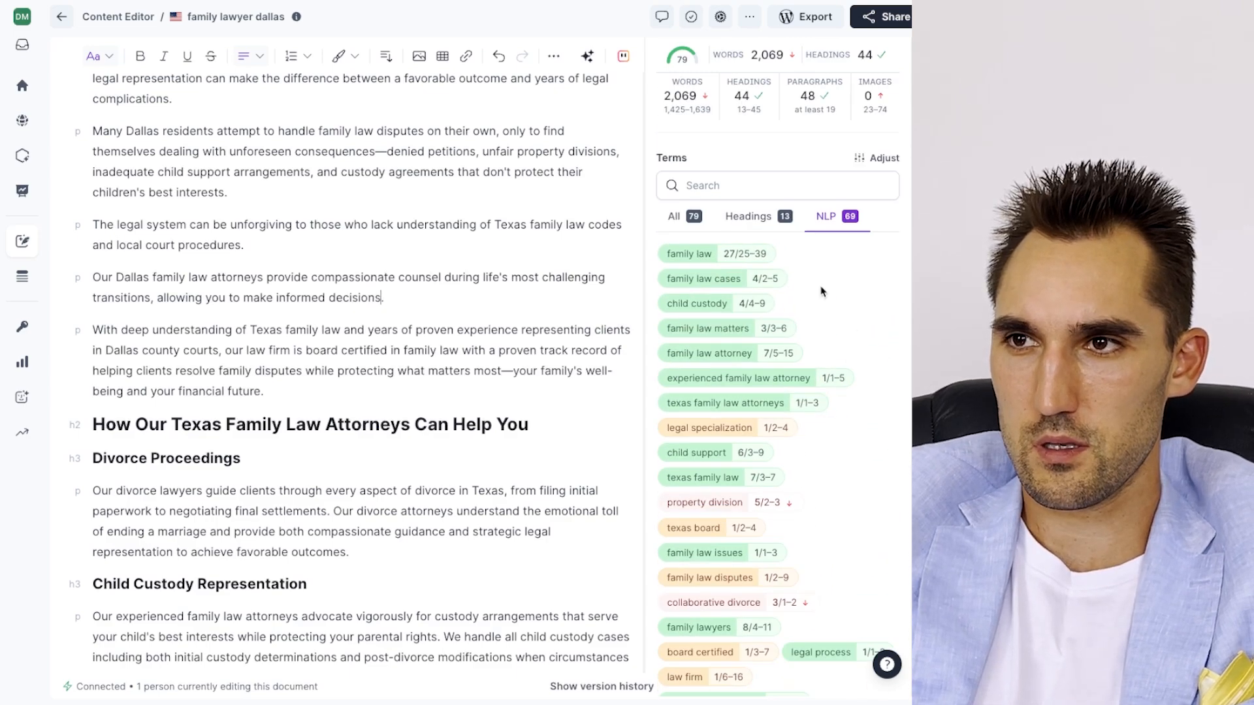
# Examine the full term list for underused phrases and compare the content score with the competitors' average and top scores
pyautogui.scroll(5, 834, 307)
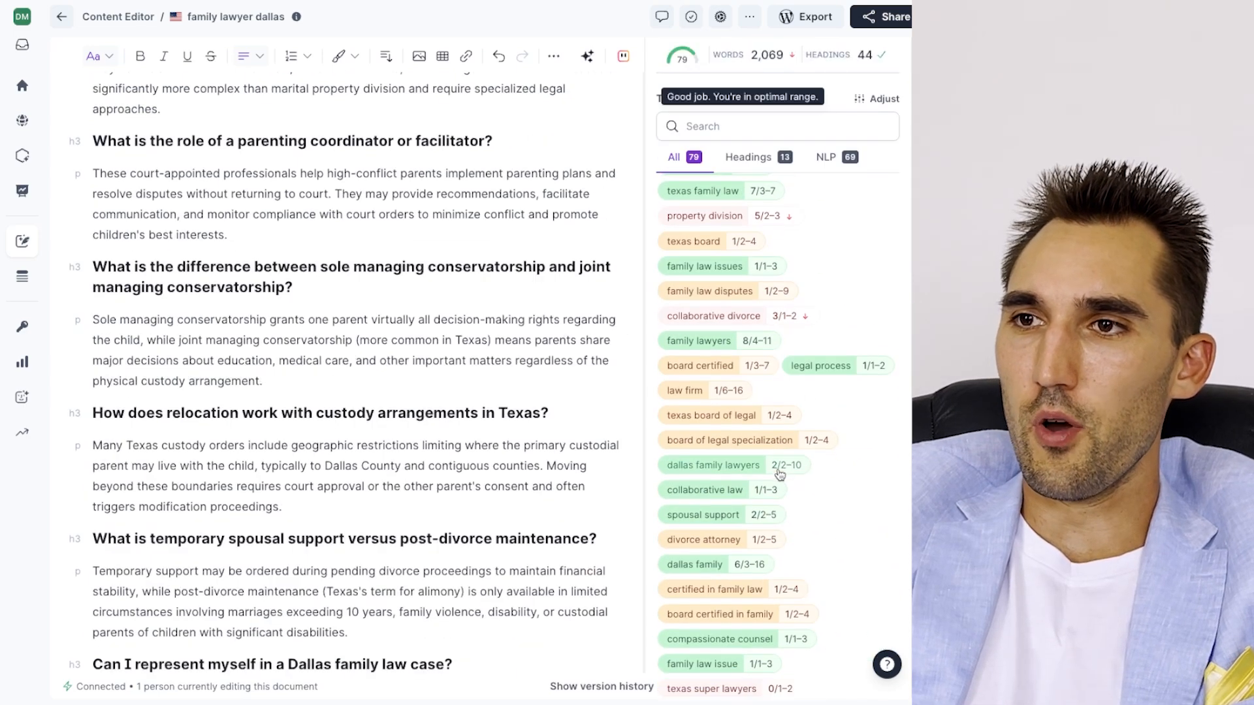
pyautogui.scroll(-5, 777, 473)
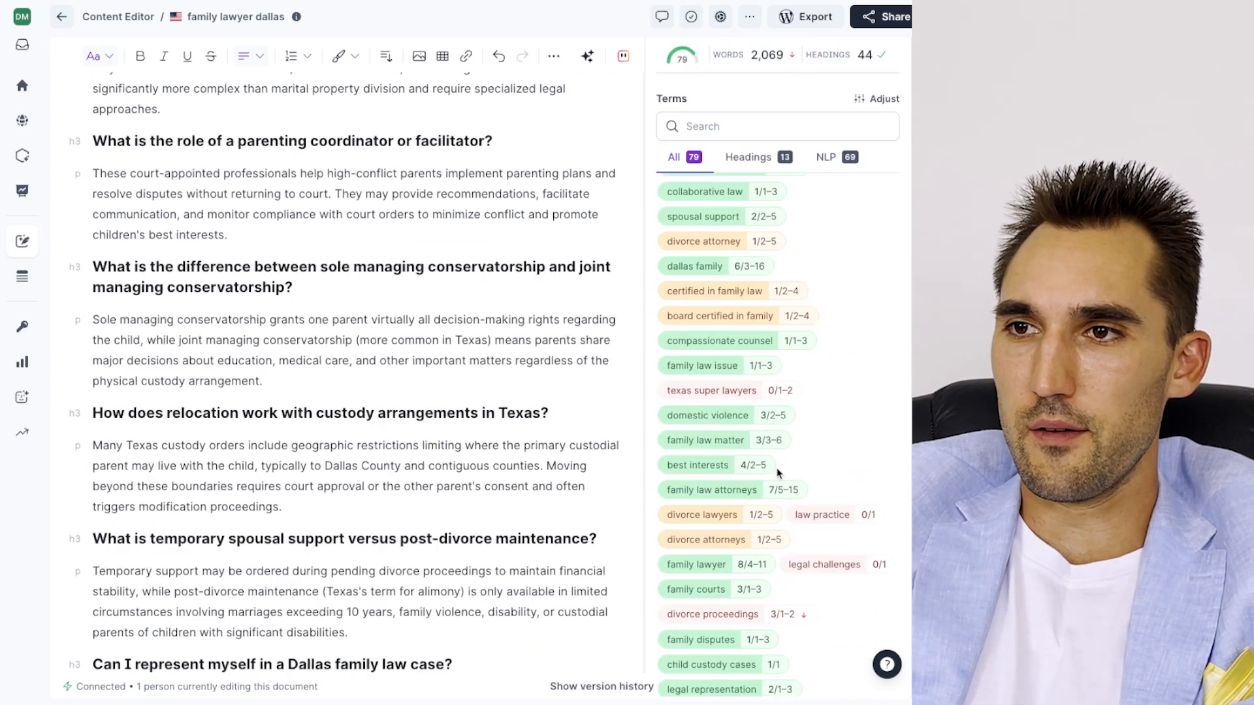
pyautogui.scroll(-10, 777, 473)
pyautogui.scroll(15, 777, 464)
pyautogui.moveTo(790, 162); pyautogui.dragTo(753, 168)
pyautogui.click(419, 318)
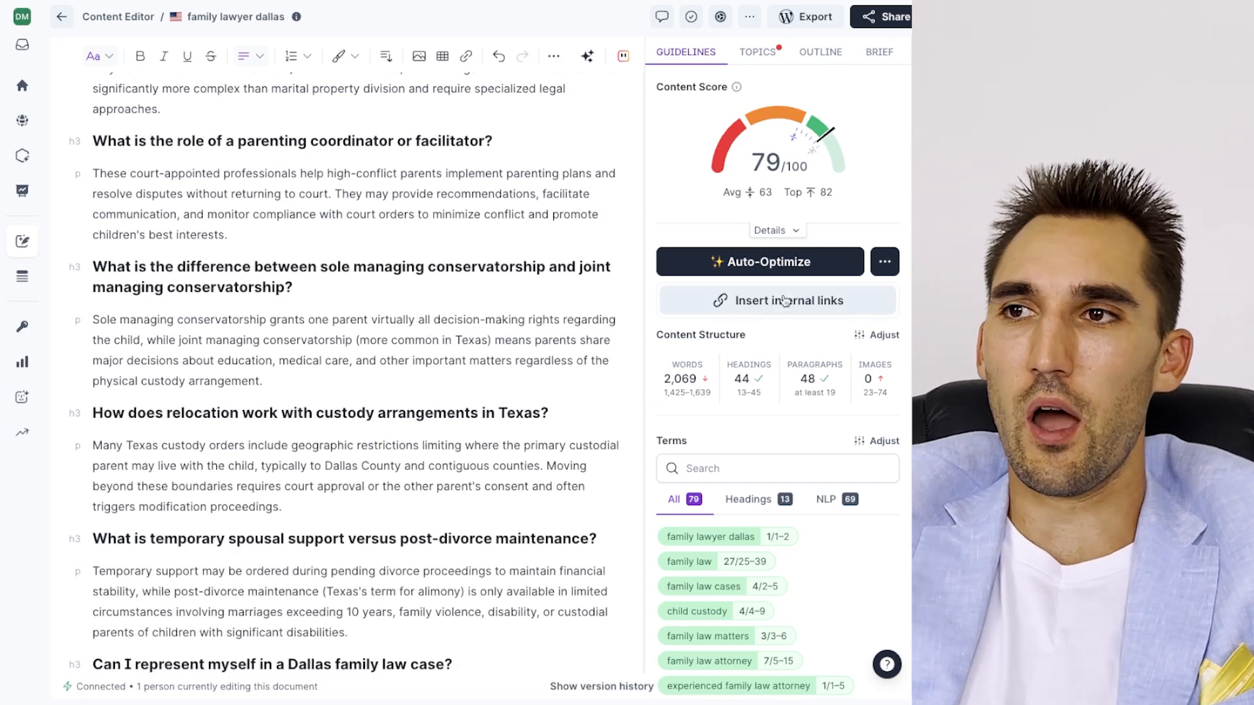
pyautogui.scroll(20, 401, 371)
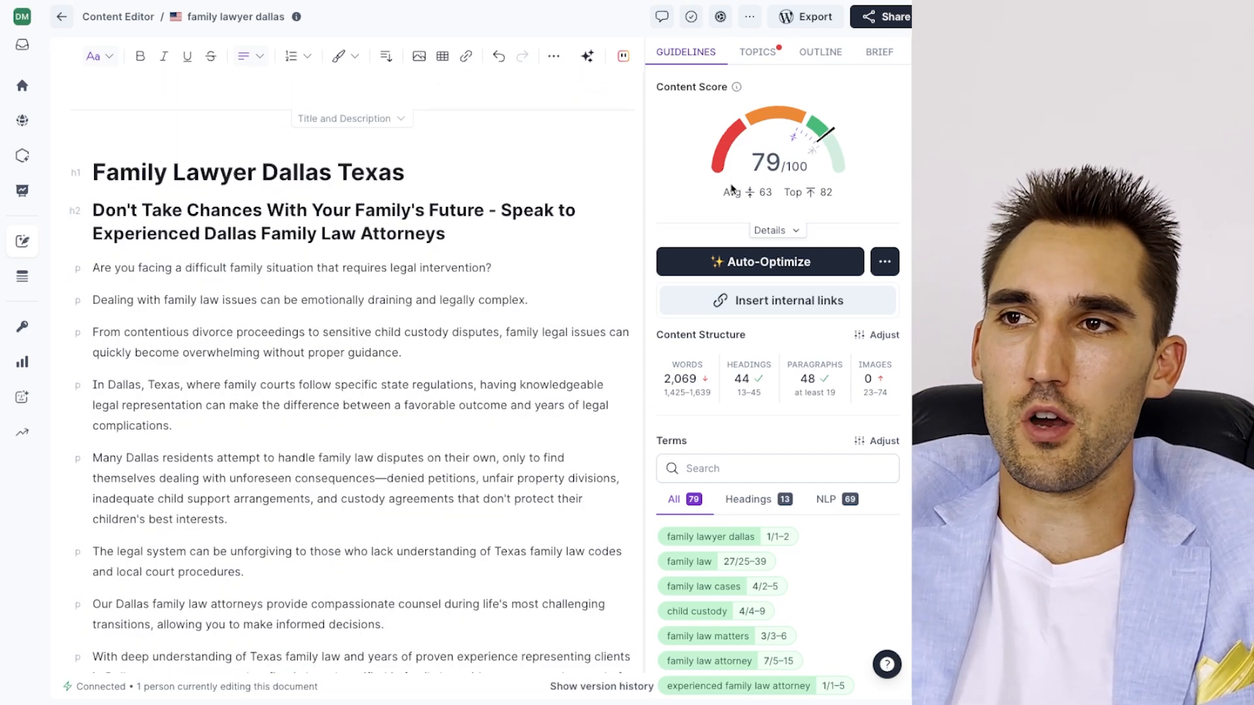
pyautogui.doubleClick(757, 158)
pyautogui.click(821, 197)
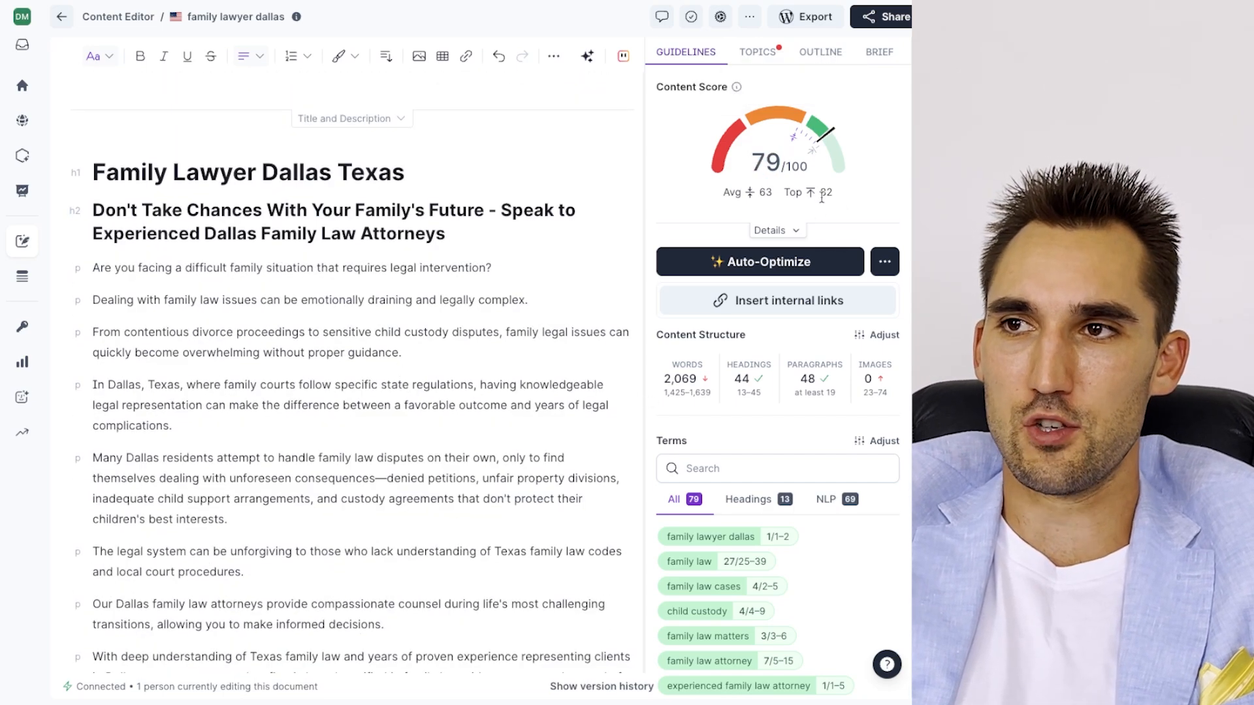
pyautogui.moveTo(834, 193); pyautogui.dragTo(820, 191)
pyautogui.click(826, 204)
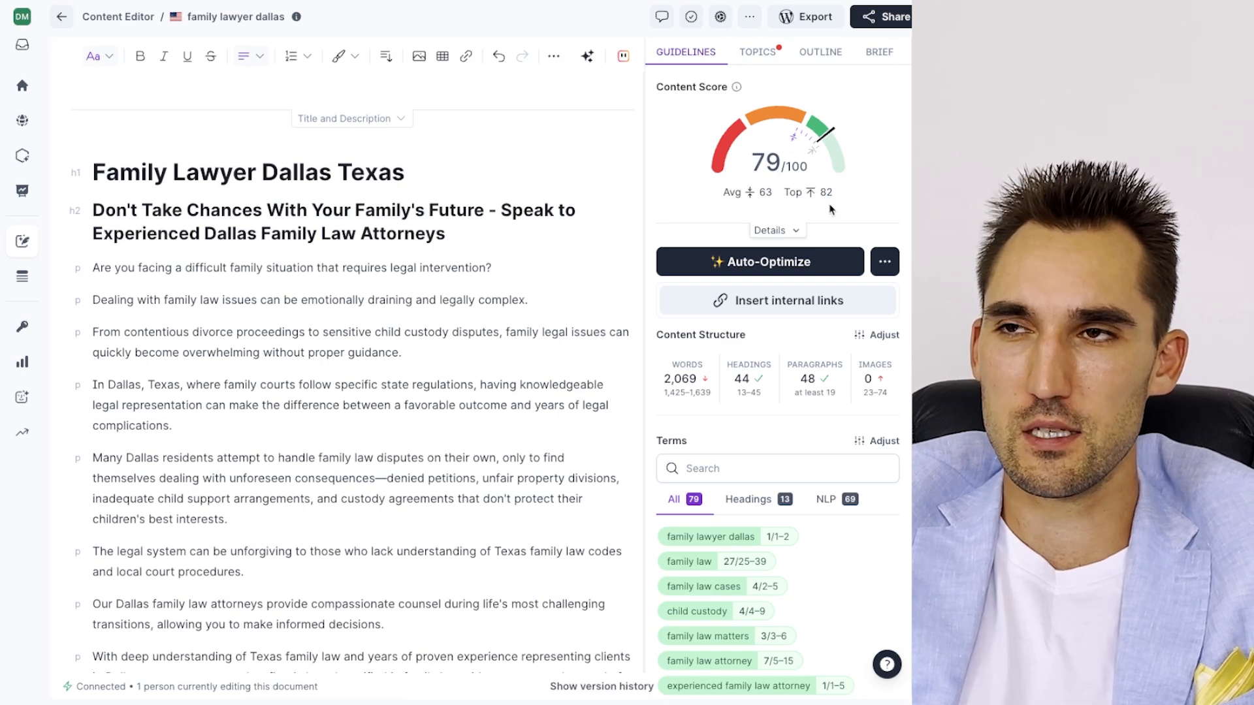
# Try including the justia.com competitor, exclude it again, and compare the organic competitors' content scores, authority and word counts
pyautogui.click(720, 17)
pyautogui.scroll(-1, 371, 243)
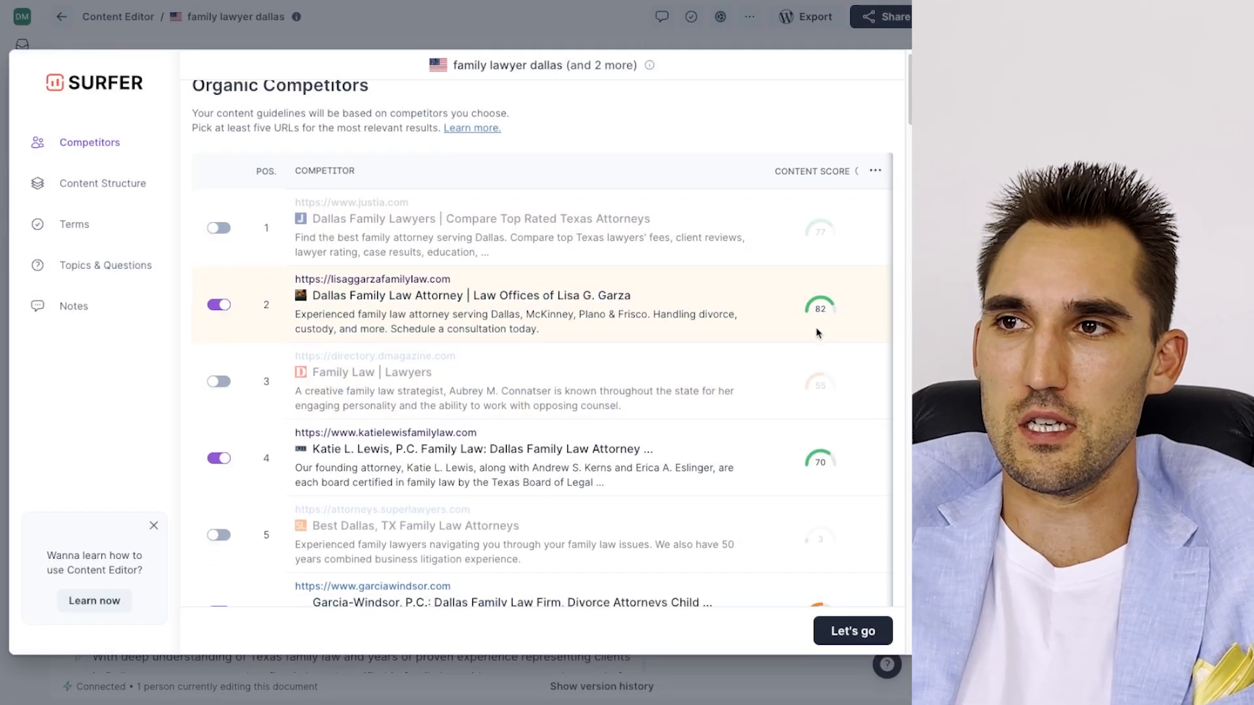
pyautogui.click(219, 229)
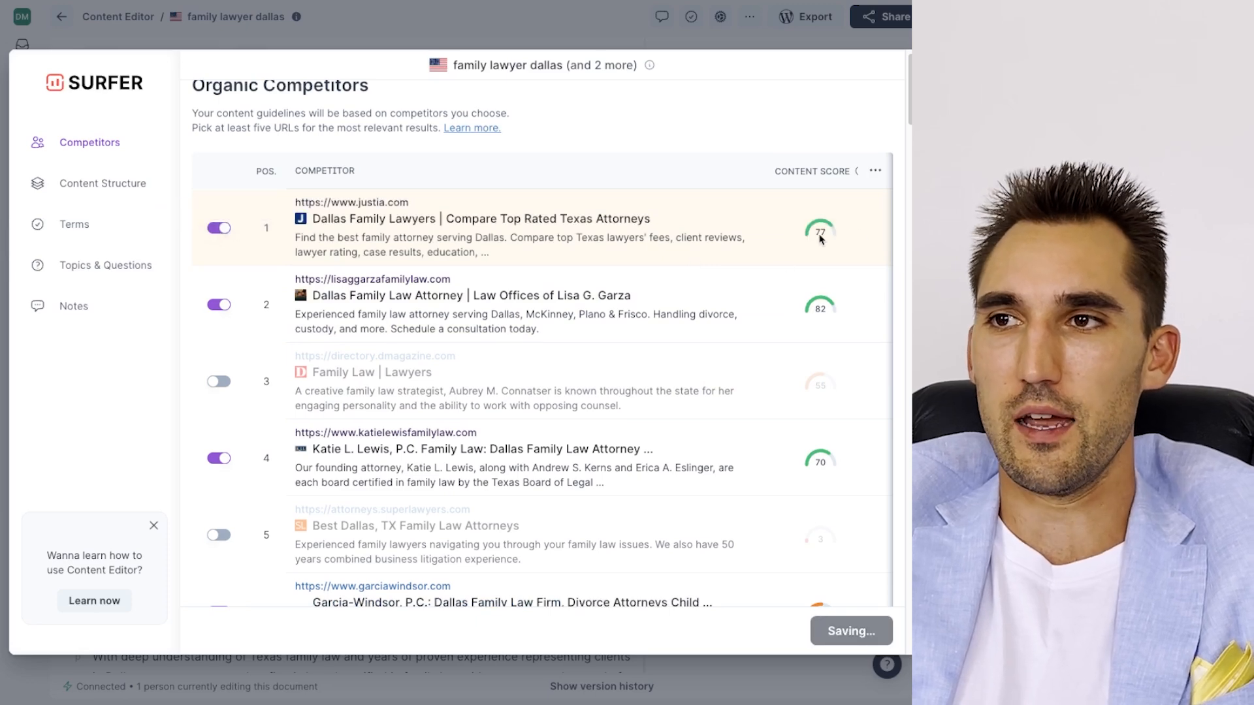
pyautogui.click(219, 228)
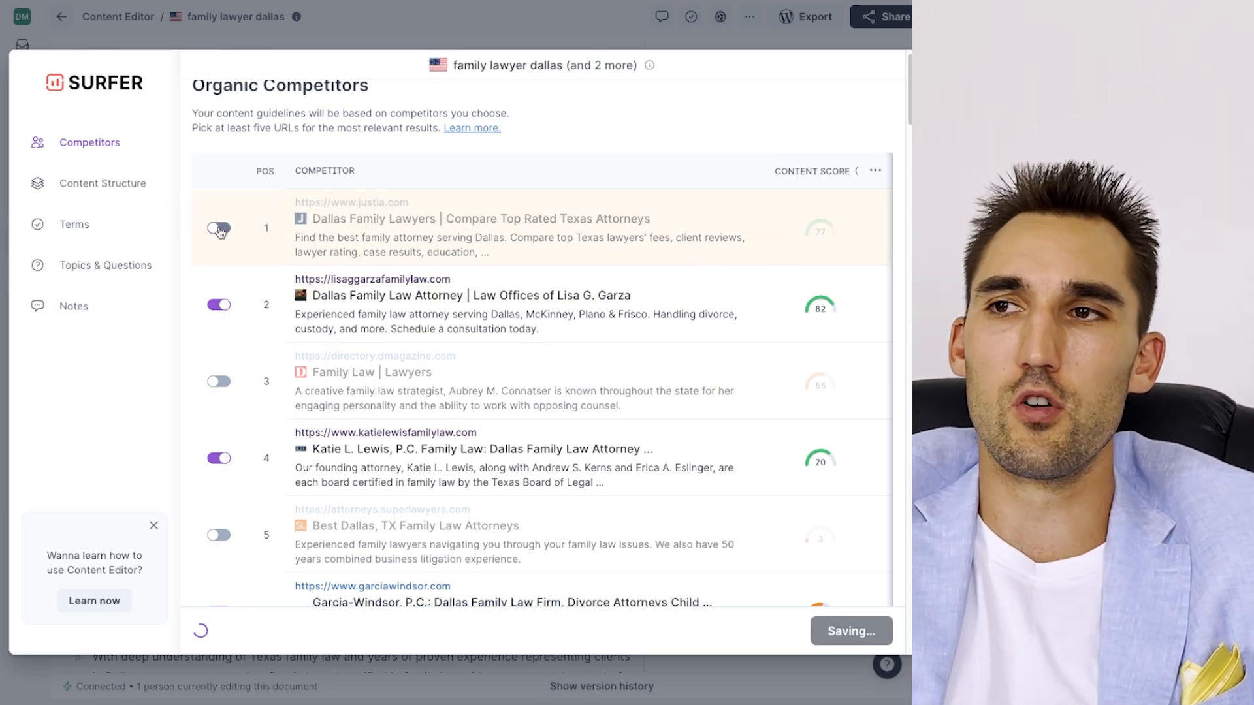
pyautogui.hscroll(3, 742, 227)
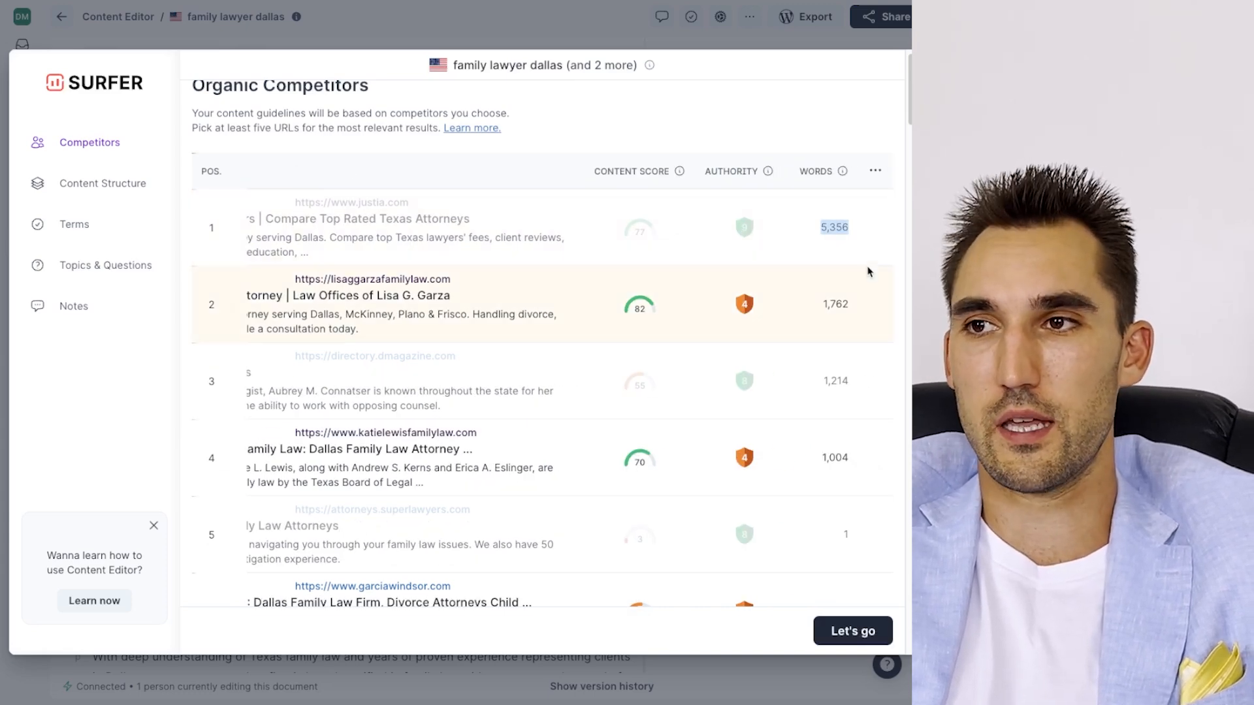
pyautogui.scroll(-1, 585, 425)
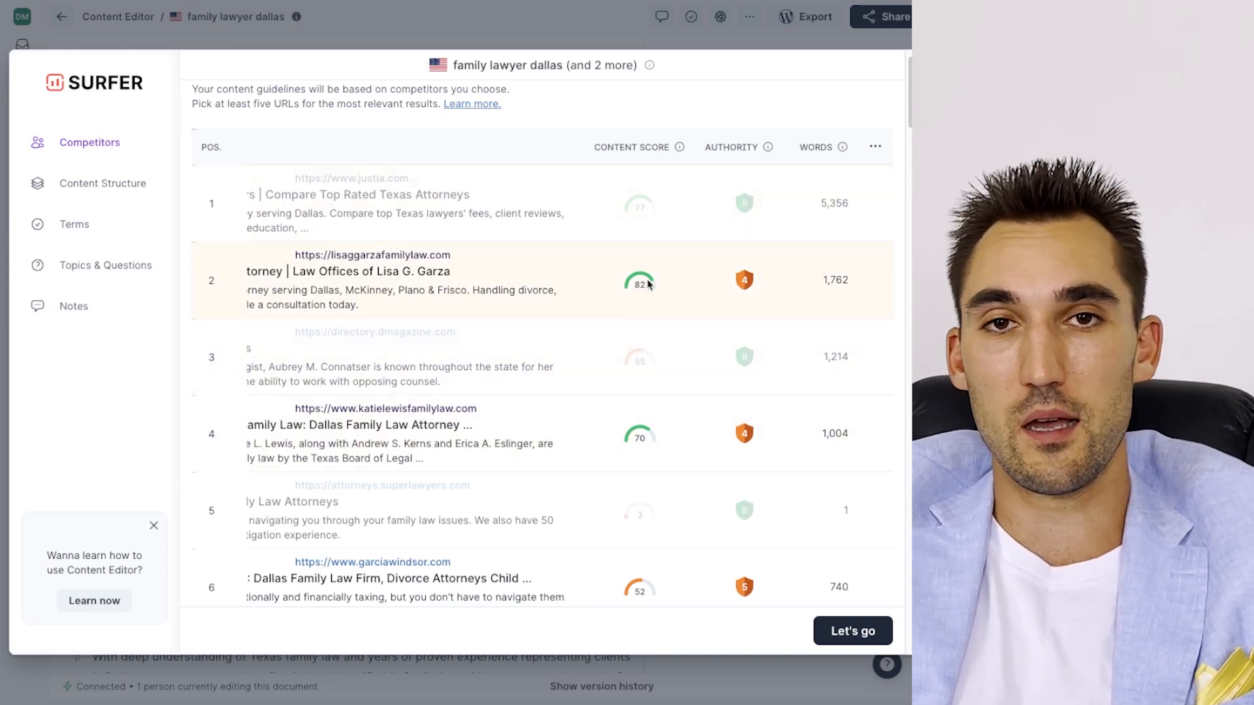
pyautogui.click(843, 628)
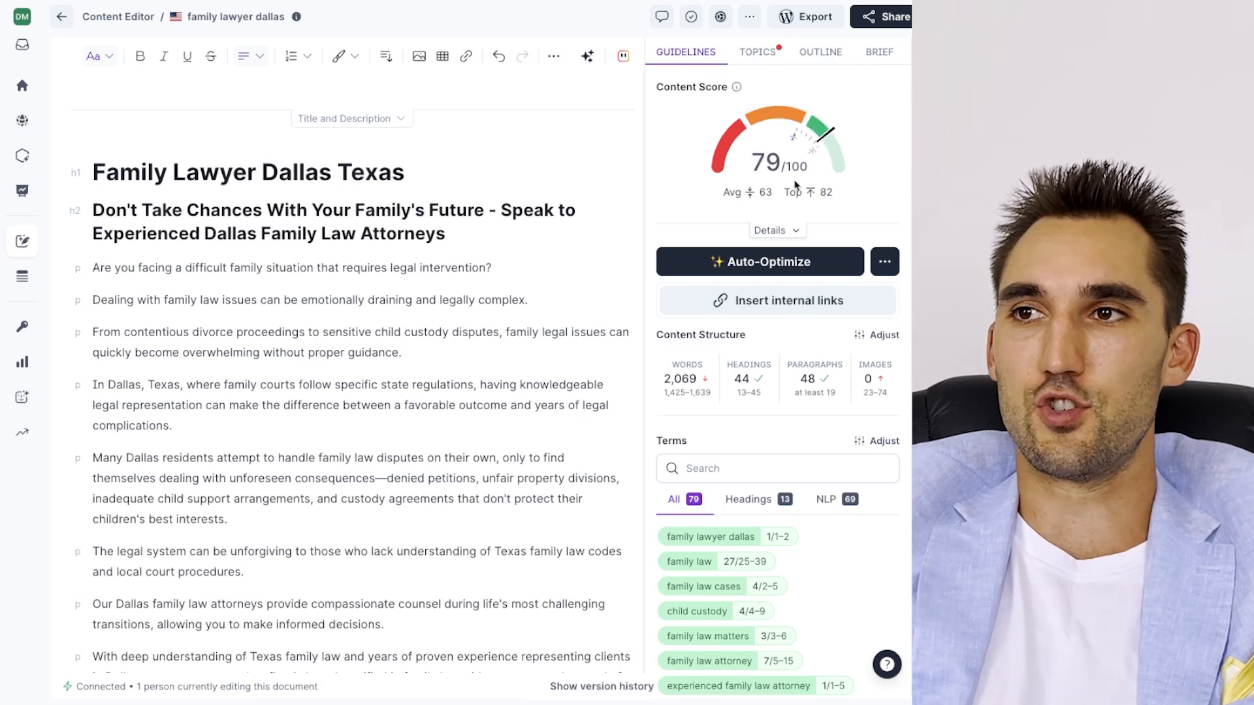
# Check the term usage against the guidelines and review the content scores of the lower-ranked organic competitors
pyautogui.scroll(-5, 688, 508)
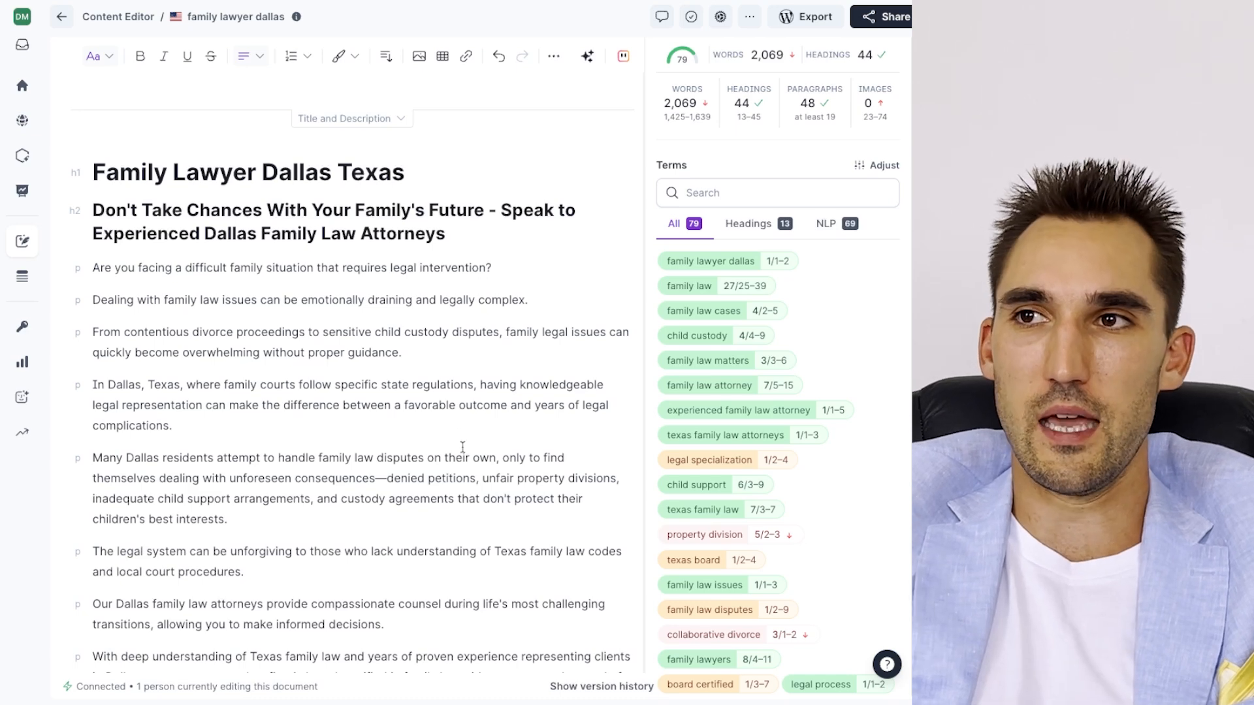
pyautogui.scroll(5, 762, 467)
pyautogui.scroll(1, 520, 429)
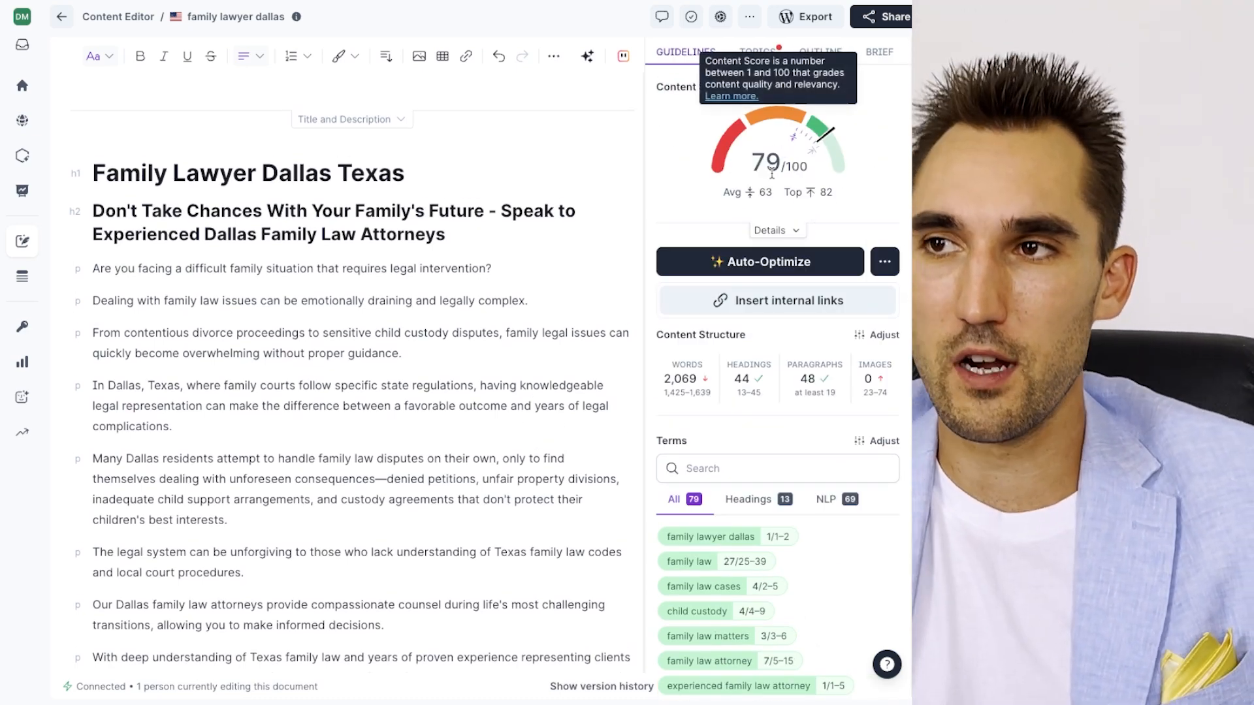
pyautogui.click(720, 16)
pyautogui.scroll(-8, 696, 374)
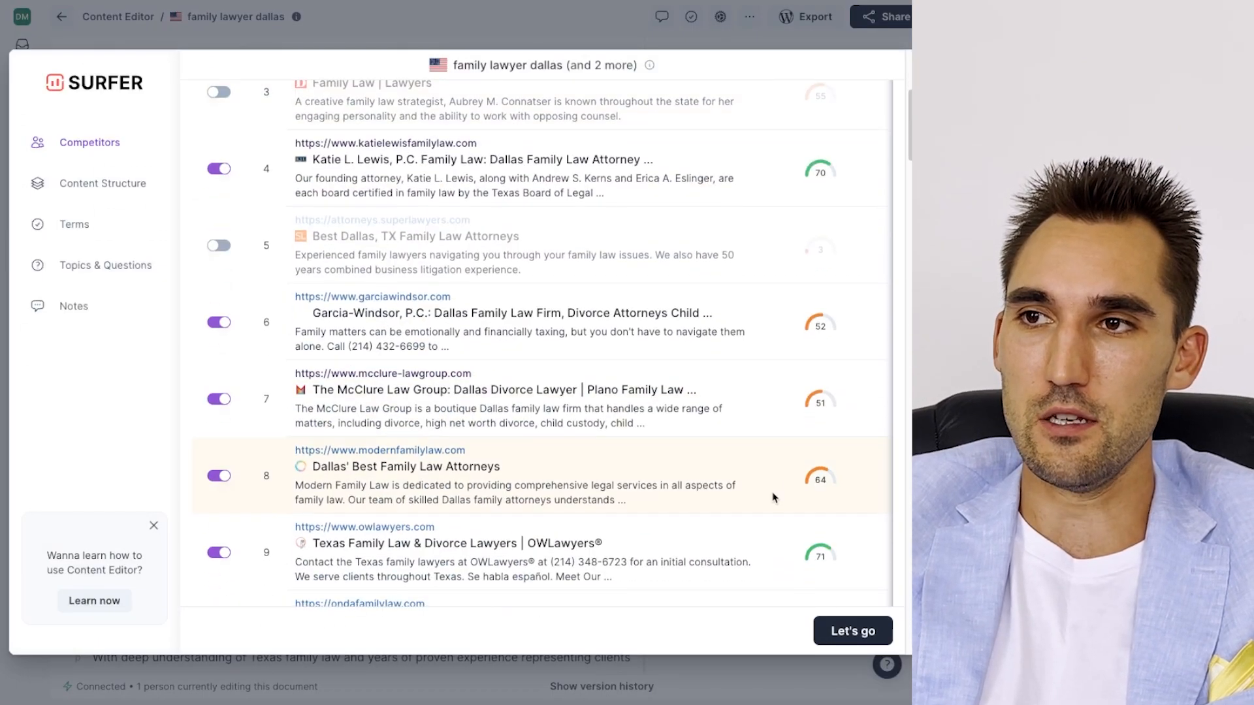
pyautogui.scroll(10, 823, 379)
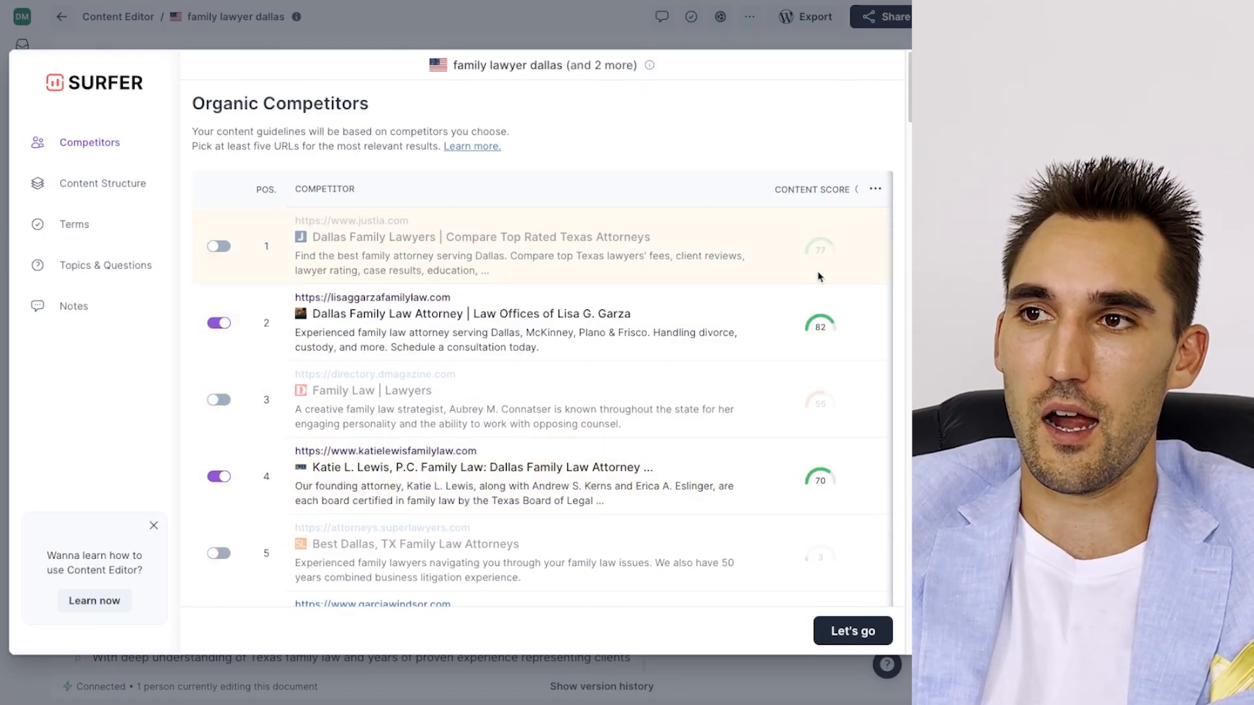
pyautogui.click(872, 635)
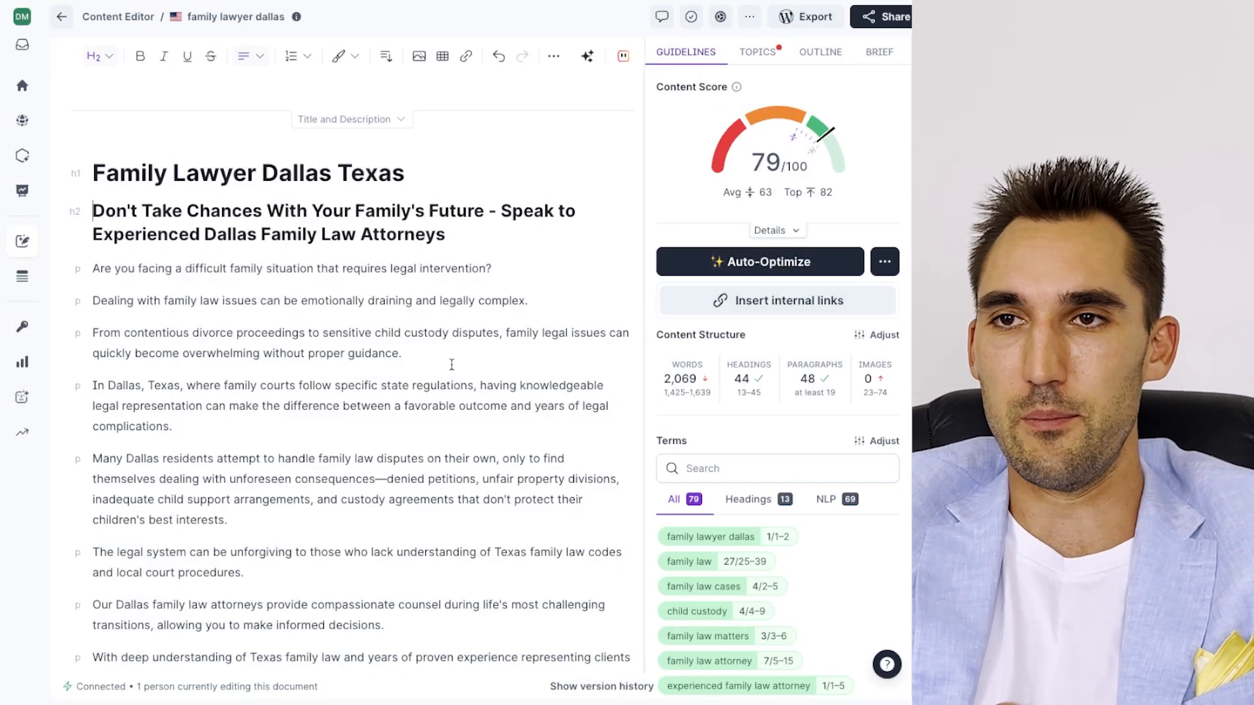
# Review the whole article from the introduction through the service sections and FAQs to the closing call to action
pyautogui.moveTo(90, 173); pyautogui.dragTo(446, 484)
pyautogui.click(322, 343)
pyautogui.scroll(-3, 322, 342)
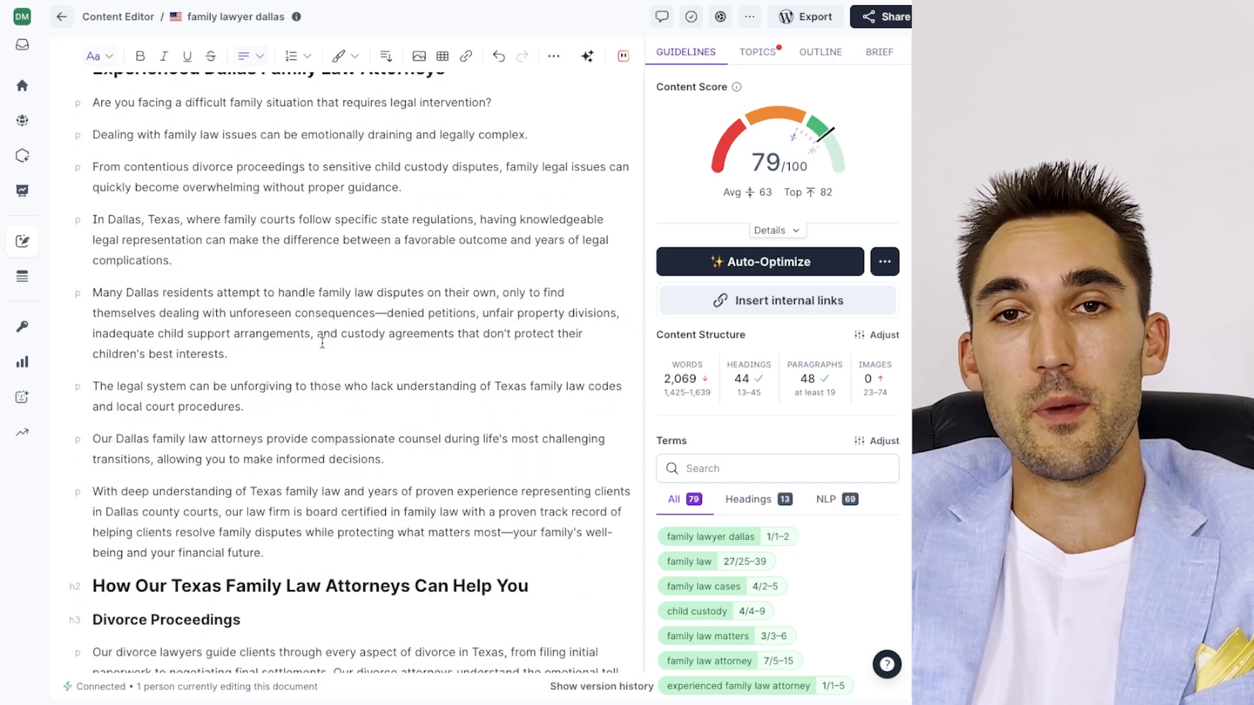
pyautogui.scroll(-1, 323, 342)
pyautogui.scroll(4, 323, 343)
pyautogui.scroll(-5, 323, 343)
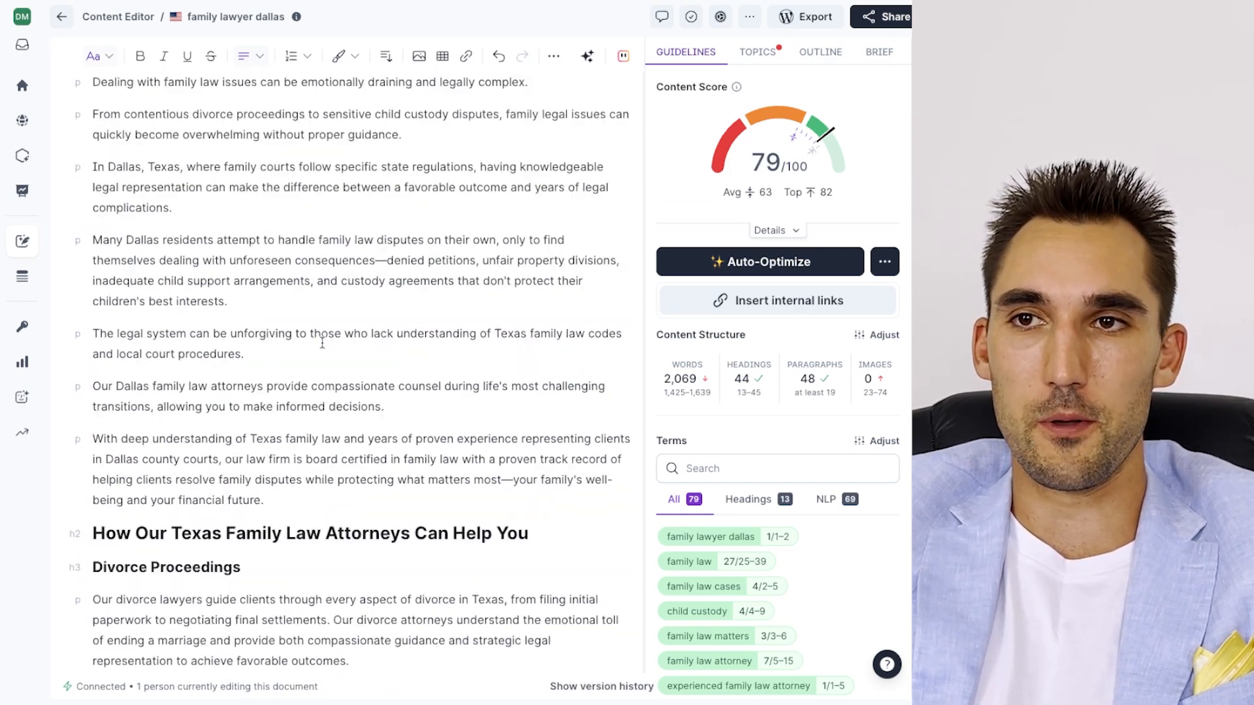
pyautogui.scroll(-3, 322, 342)
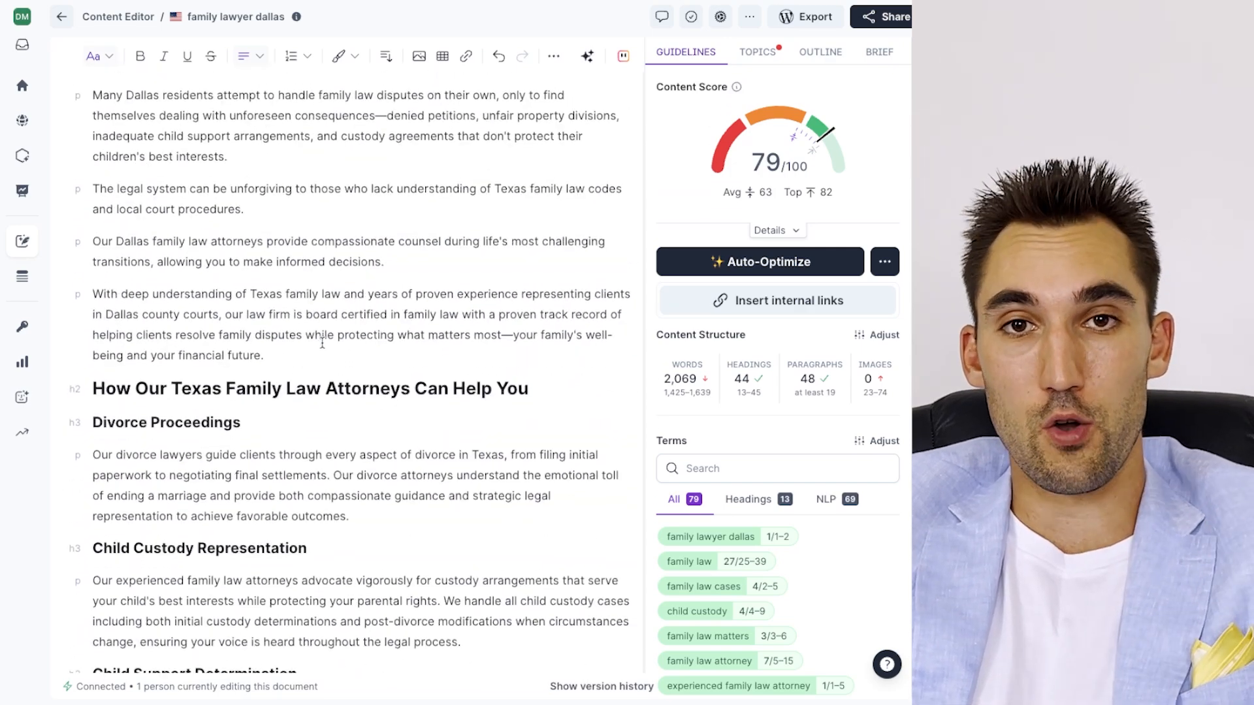
pyautogui.scroll(-15, 323, 343)
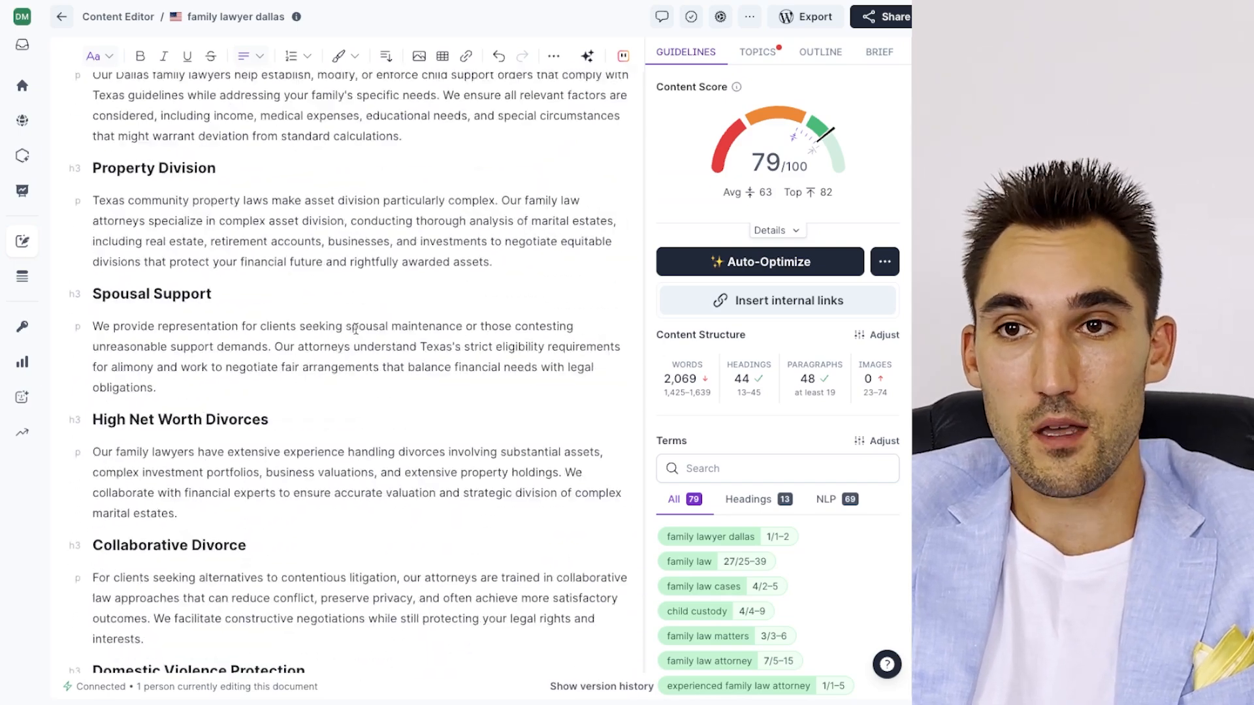
pyautogui.scroll(-15, 356, 329)
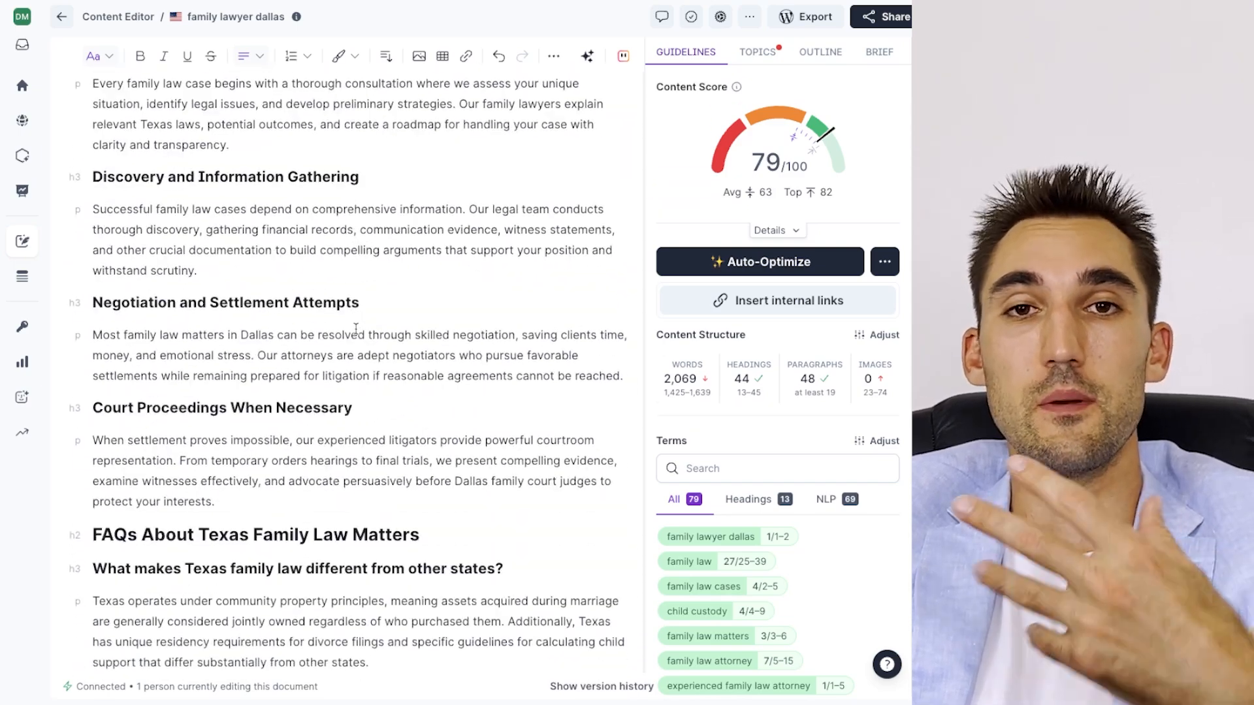
pyautogui.scroll(-15, 356, 328)
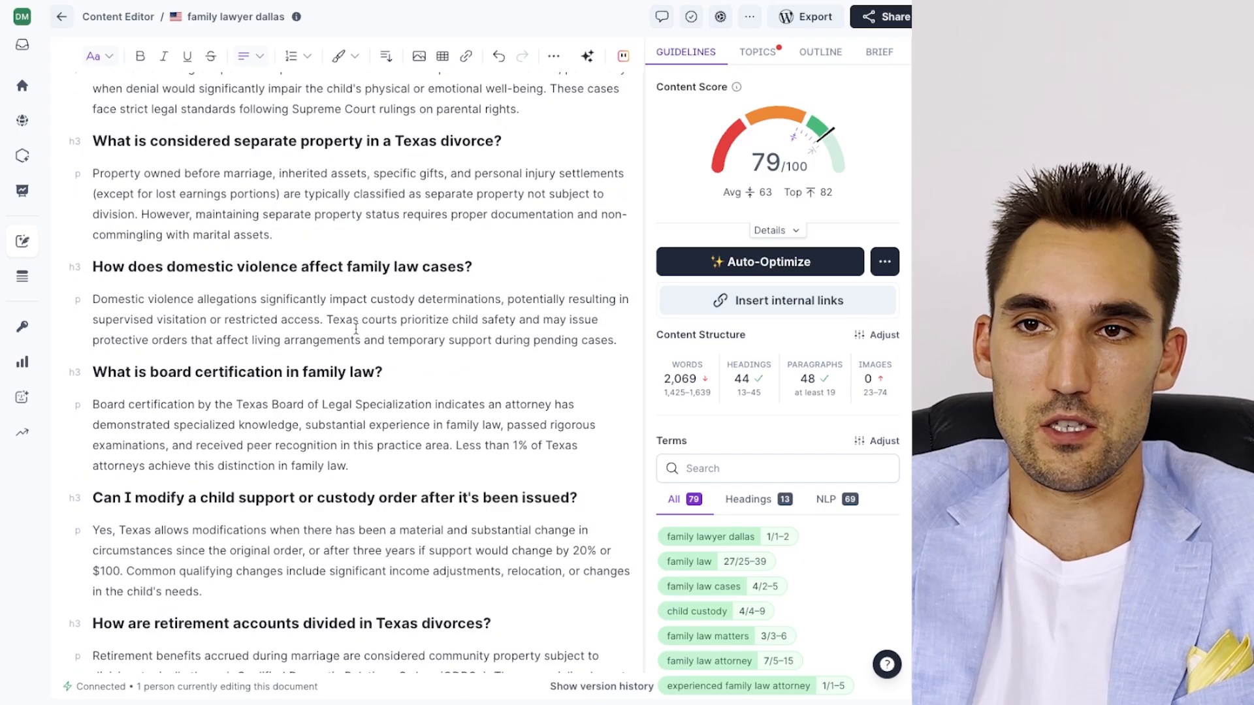
pyautogui.scroll(-15, 355, 329)
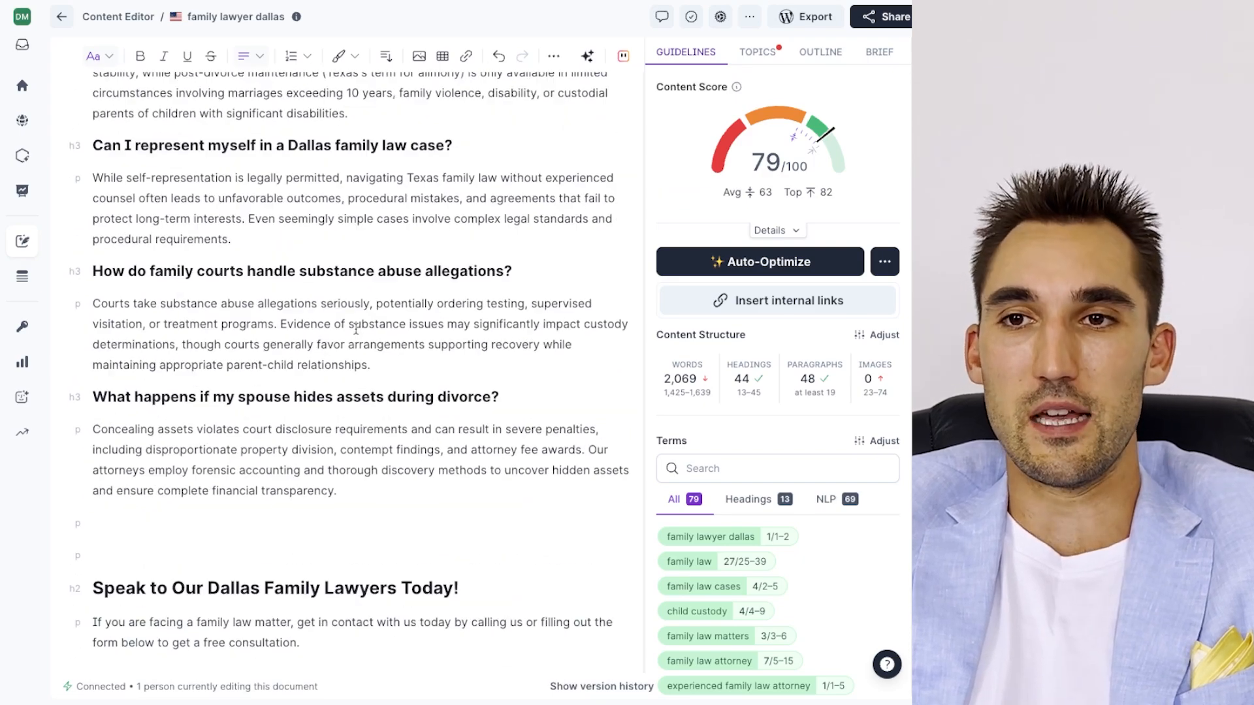
pyautogui.scroll(20, 356, 328)
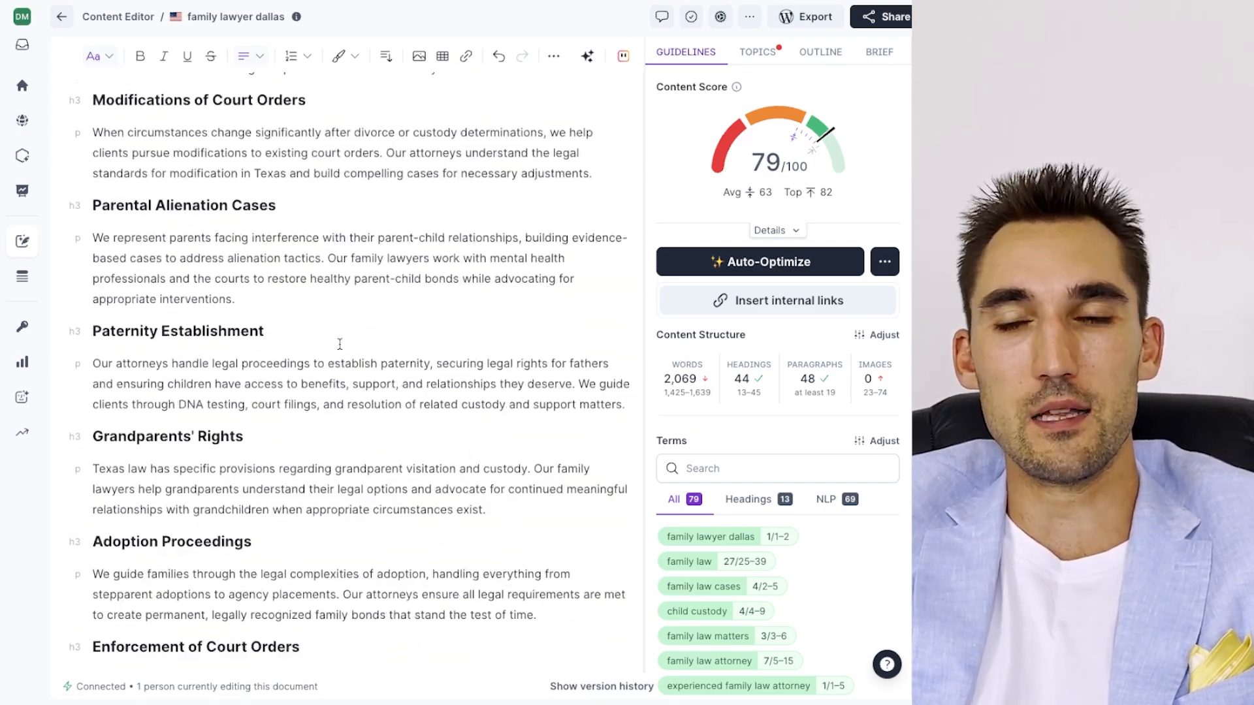
pyautogui.scroll(15, 339, 344)
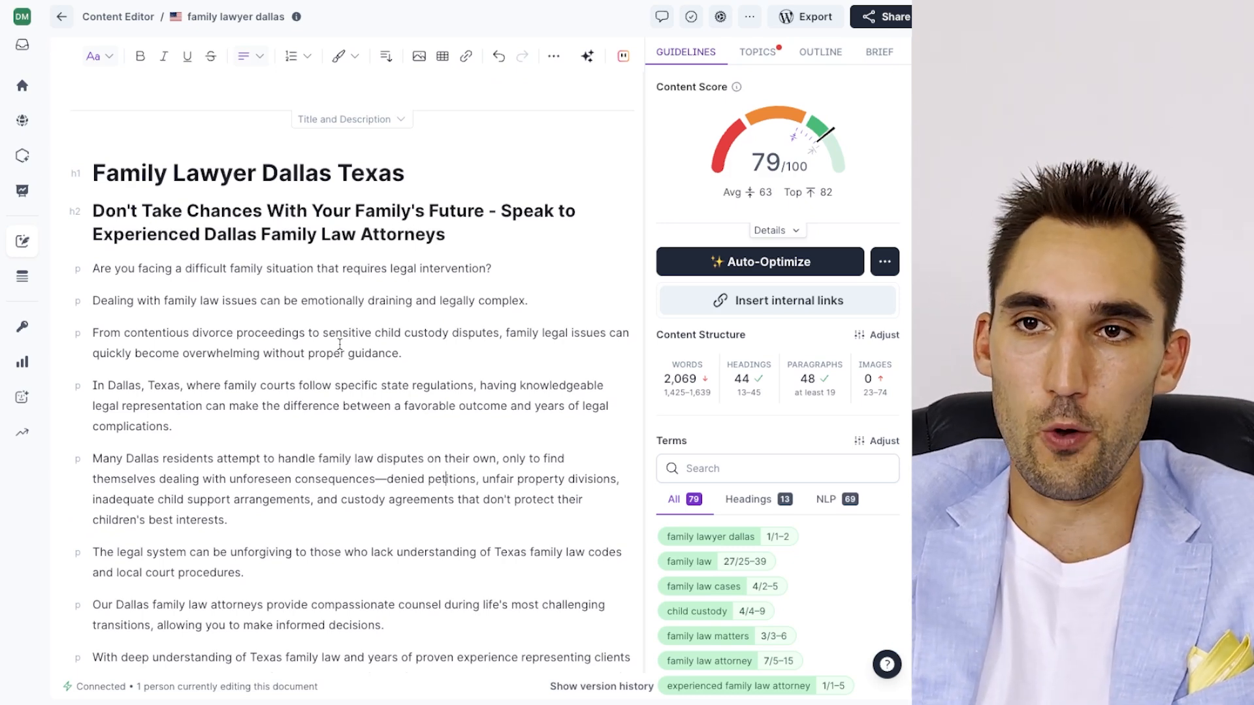
pyautogui.scroll(-1, 339, 344)
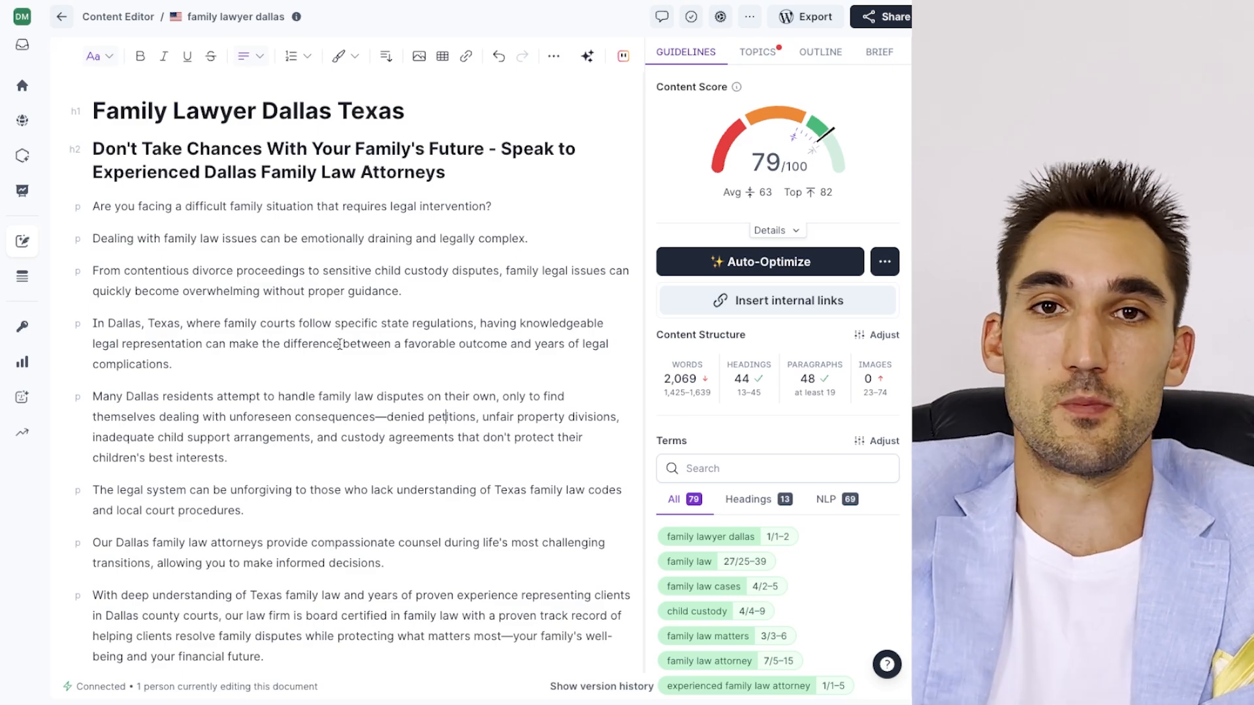
pyautogui.scroll(-4, 359, 315)
pyautogui.scroll(4, 359, 316)
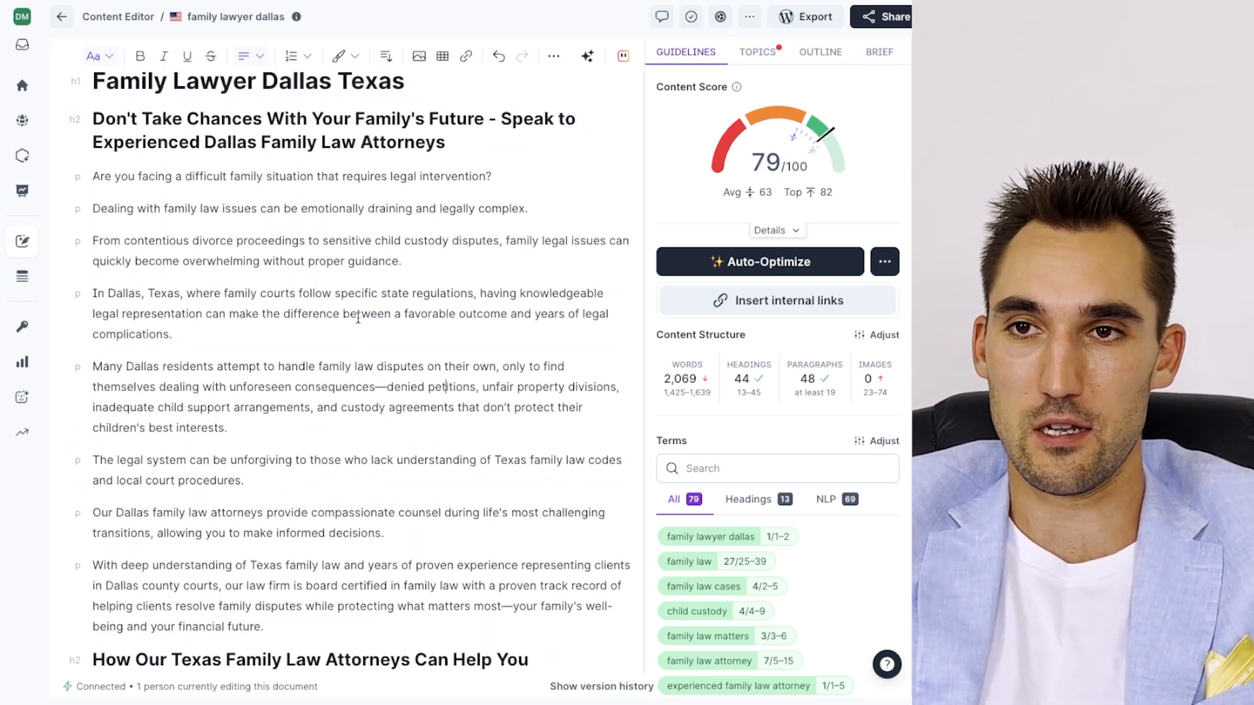
pyautogui.scroll(-1, 358, 318)
pyautogui.scroll(1, 358, 318)
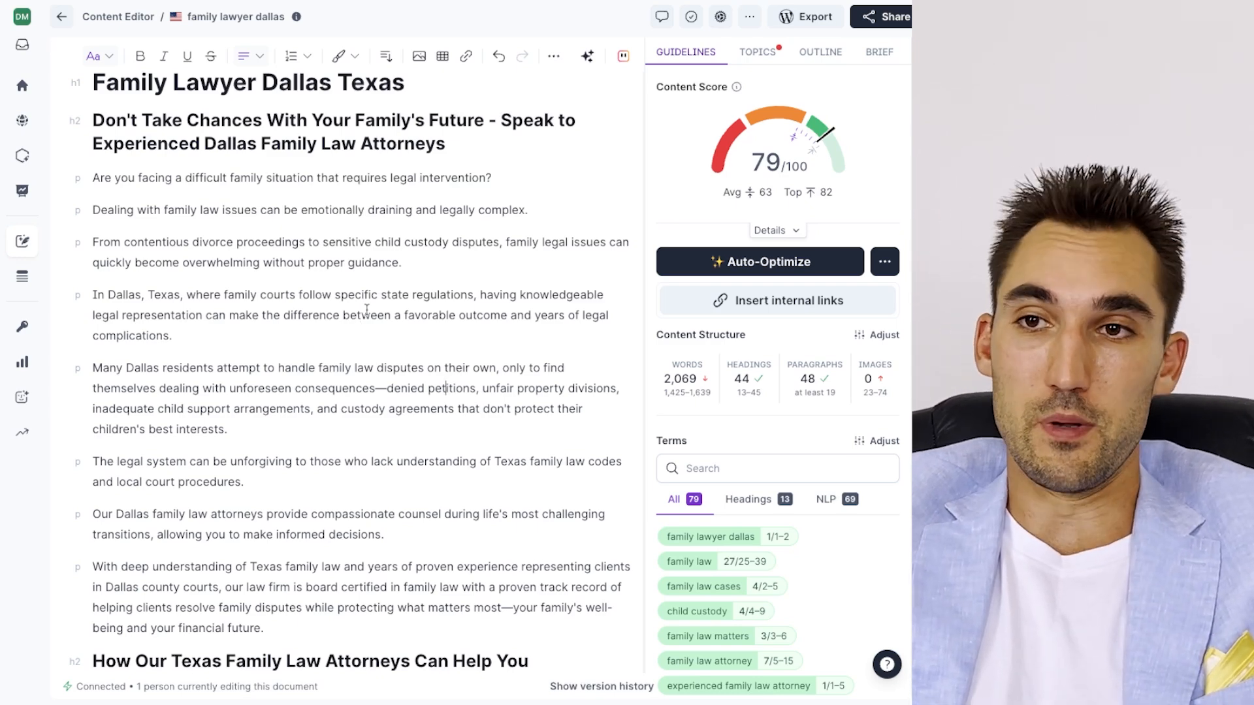
pyautogui.scroll(-2, 378, 244)
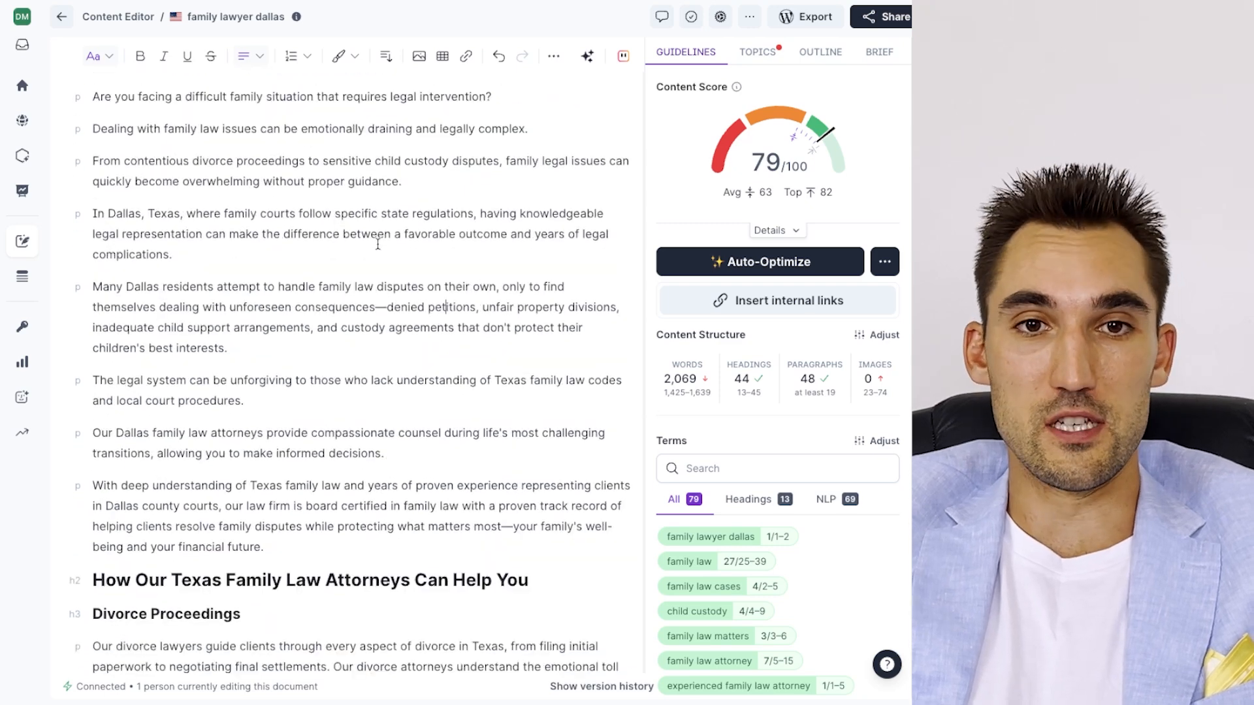
pyautogui.scroll(-1, 378, 244)
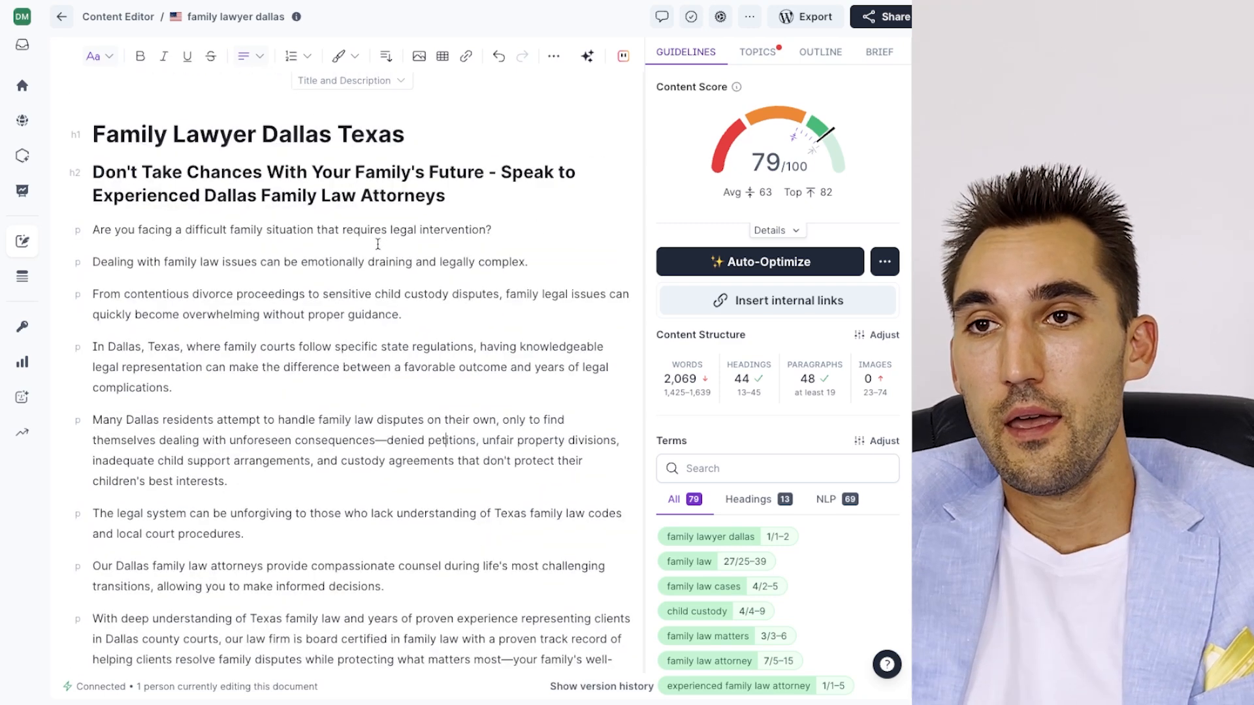